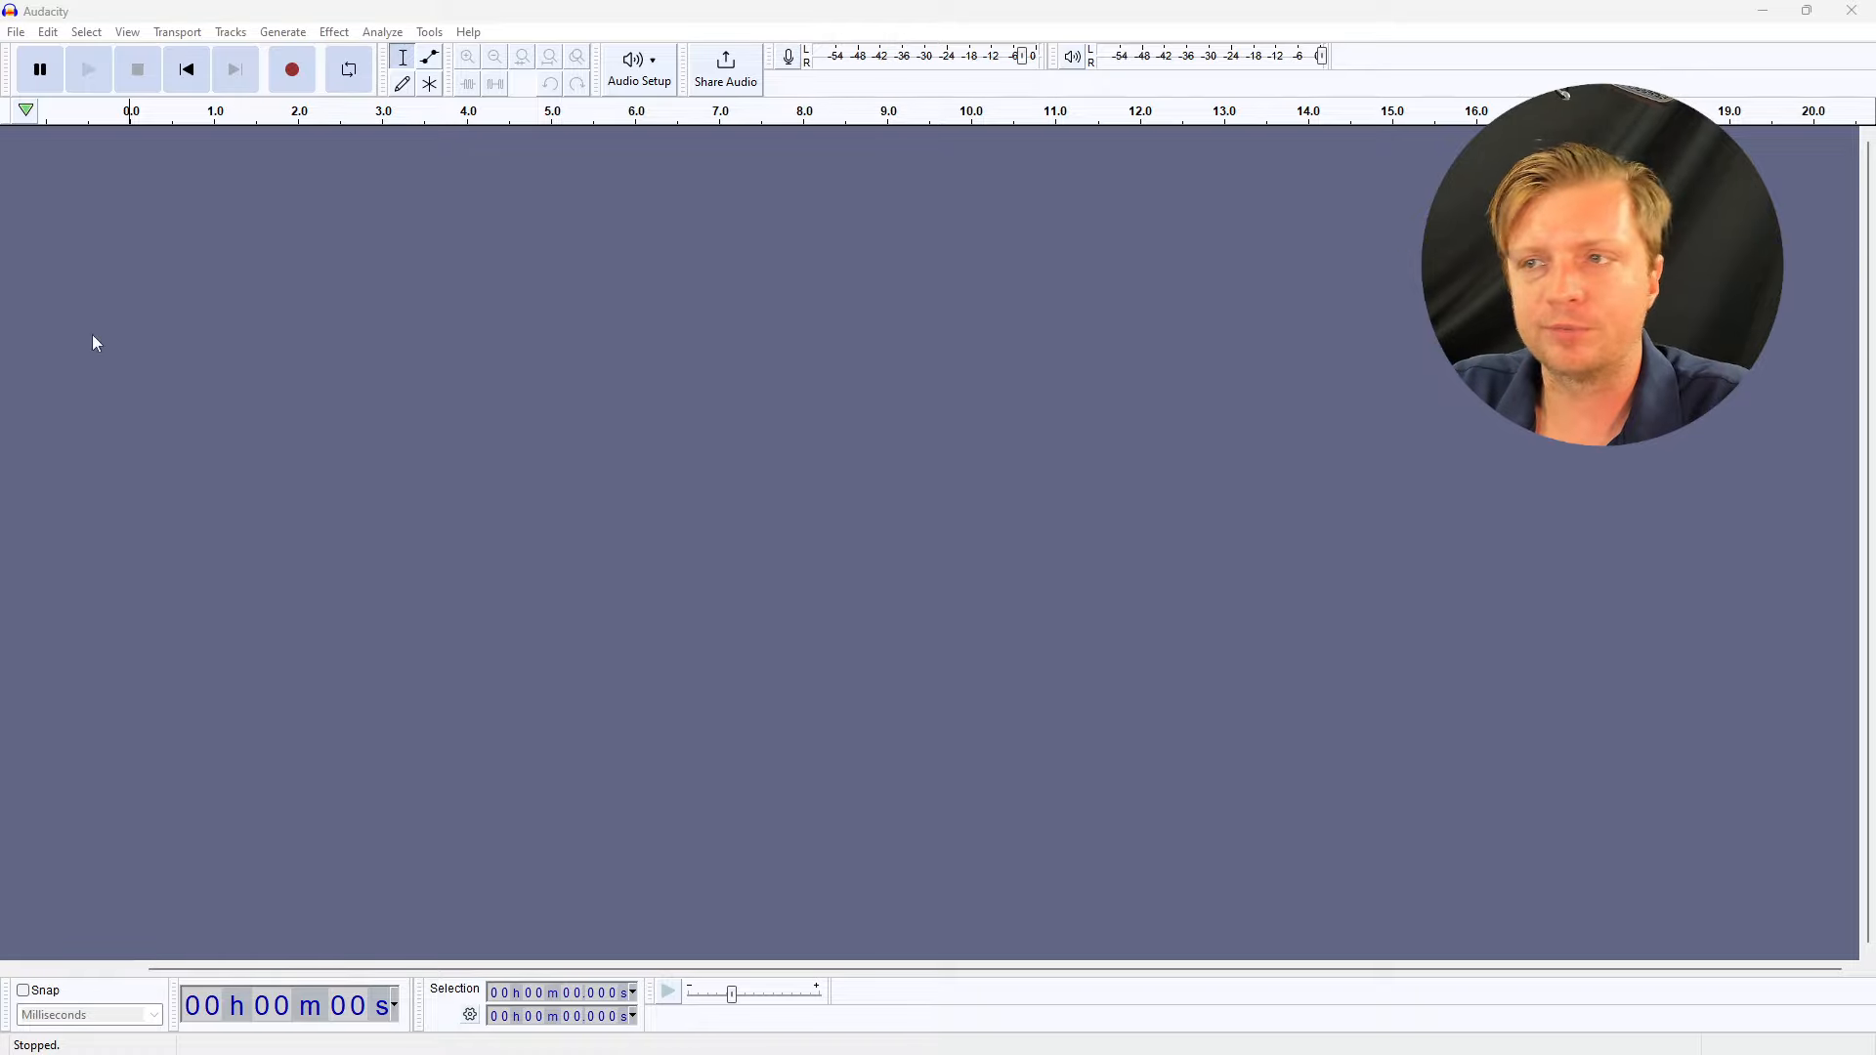
# Open the recent project lightbulb.aup3
pyautogui.click(15, 32)
pyautogui.moveTo(39, 105)
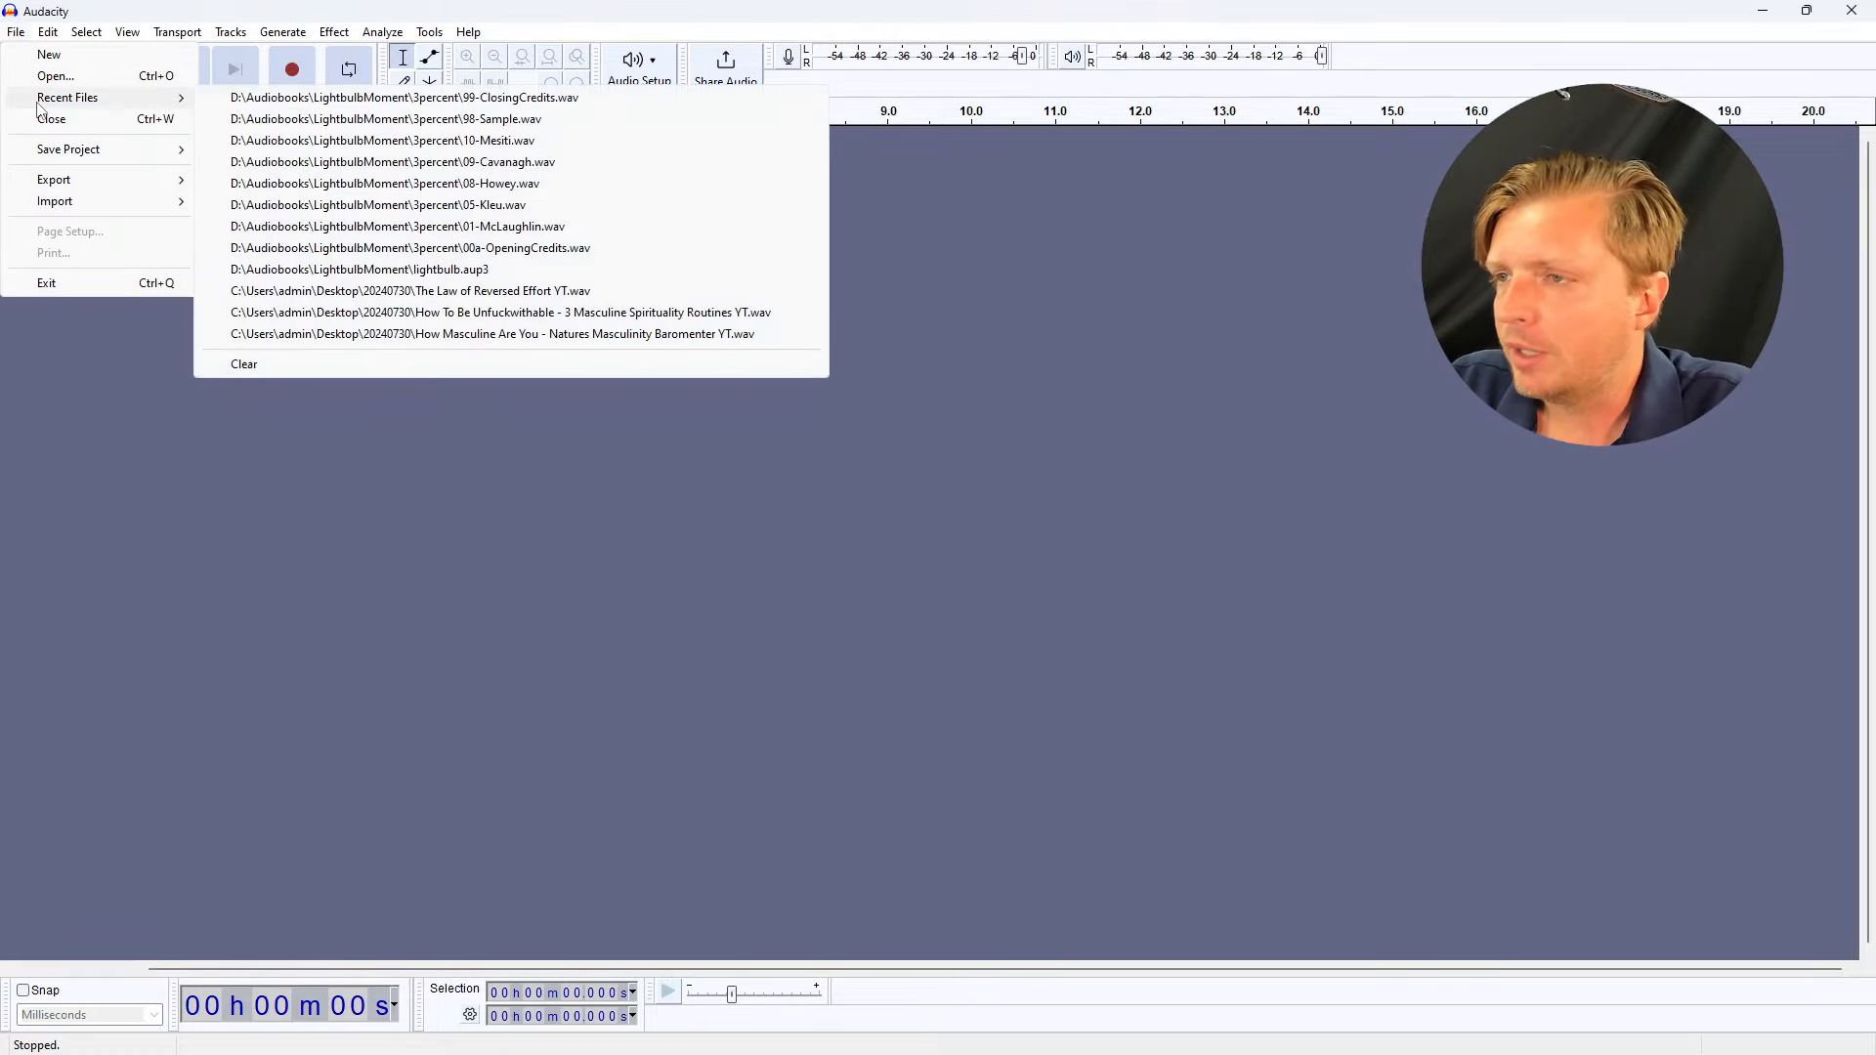
pyautogui.click(396, 270)
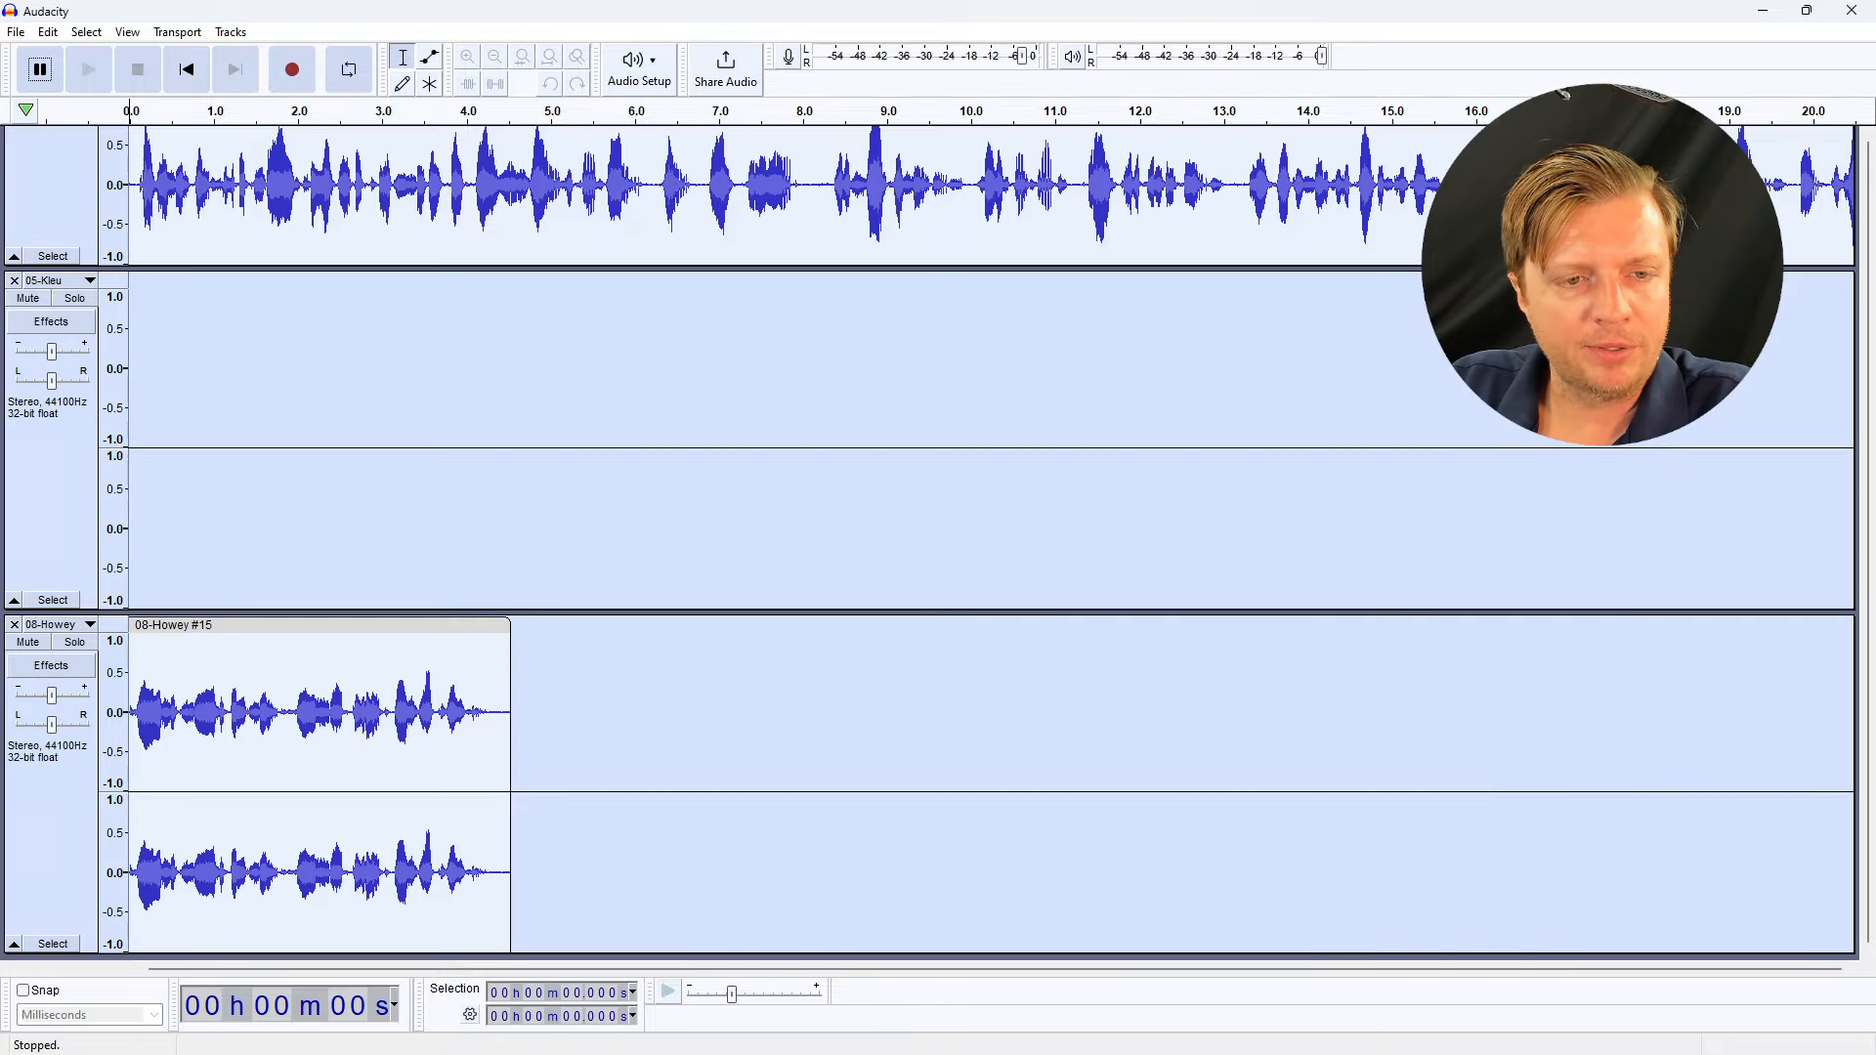
# Look through the project's chapter and credits tracks from the start of the timeline, and close the project and file windows
pyautogui.moveTo(1865, 799); pyautogui.dragTo(1865, 256)
pyautogui.scroll(1, 282, 395)
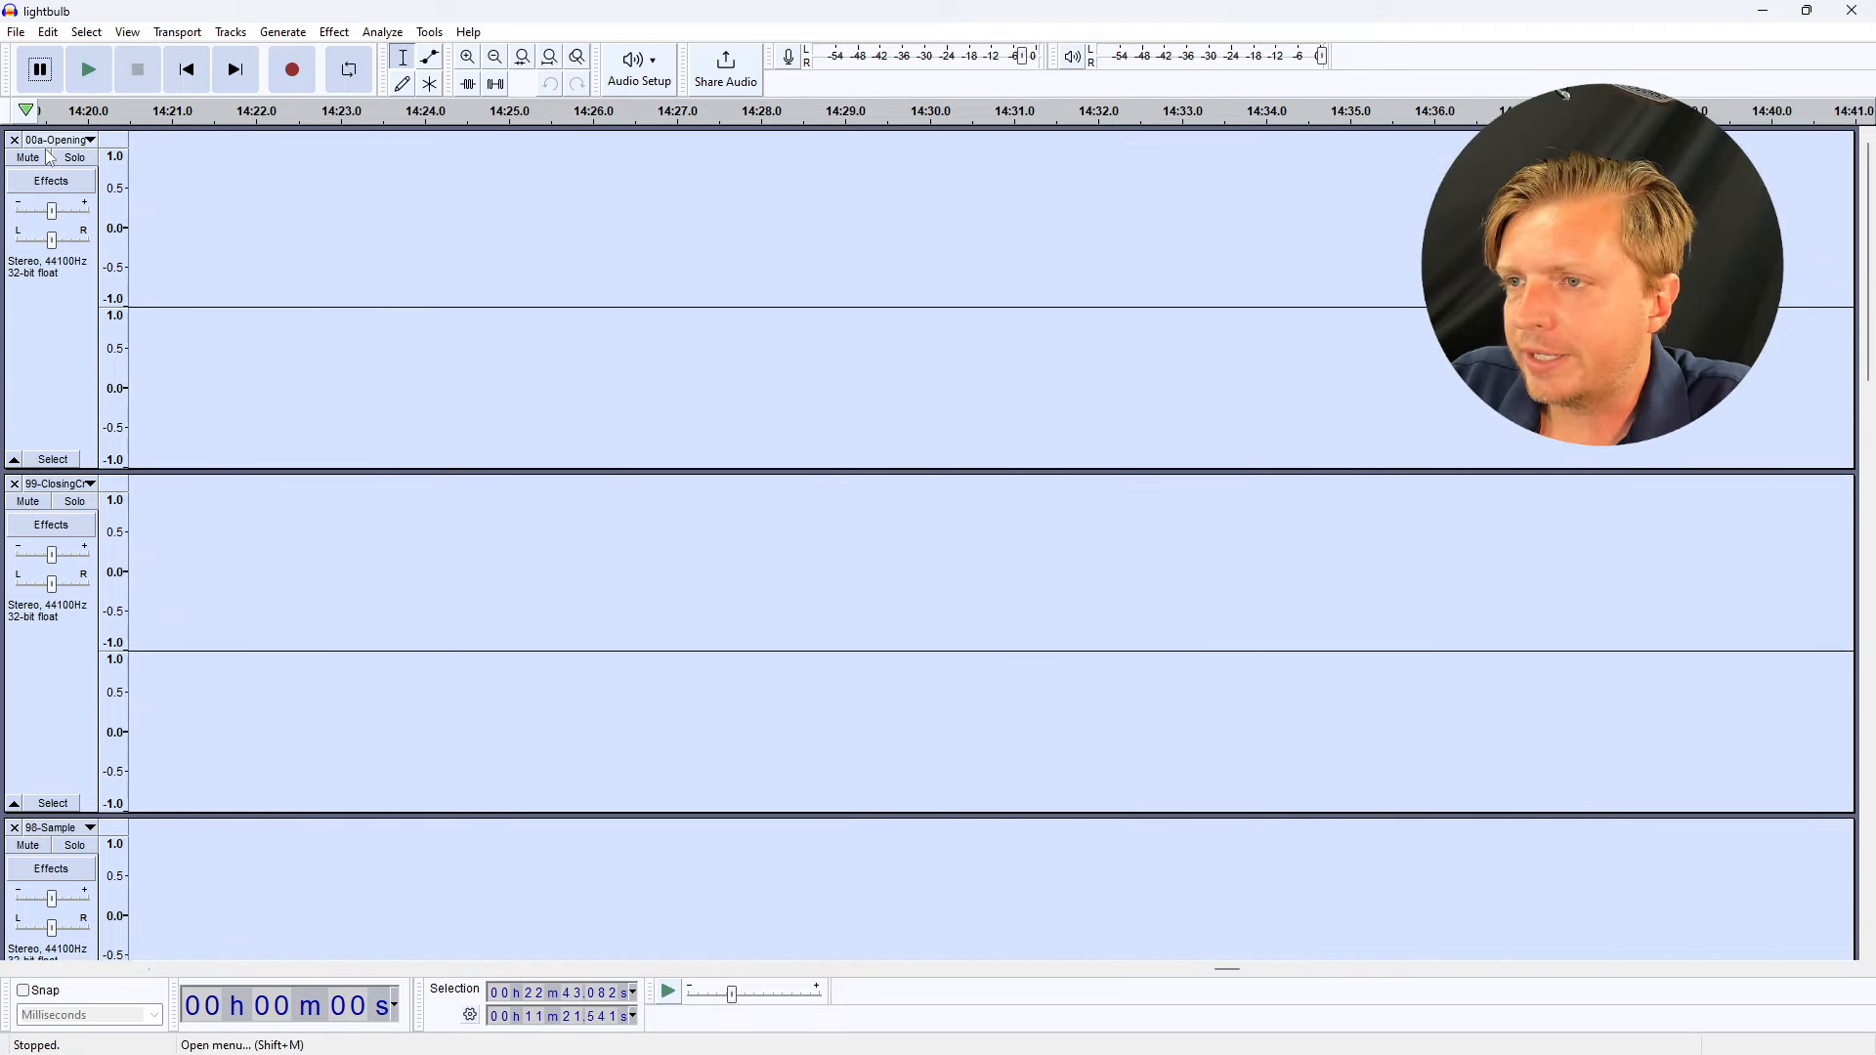
pyautogui.click(61, 690)
pyautogui.scroll(-3, 60, 690)
pyautogui.scroll(-1, 60, 727)
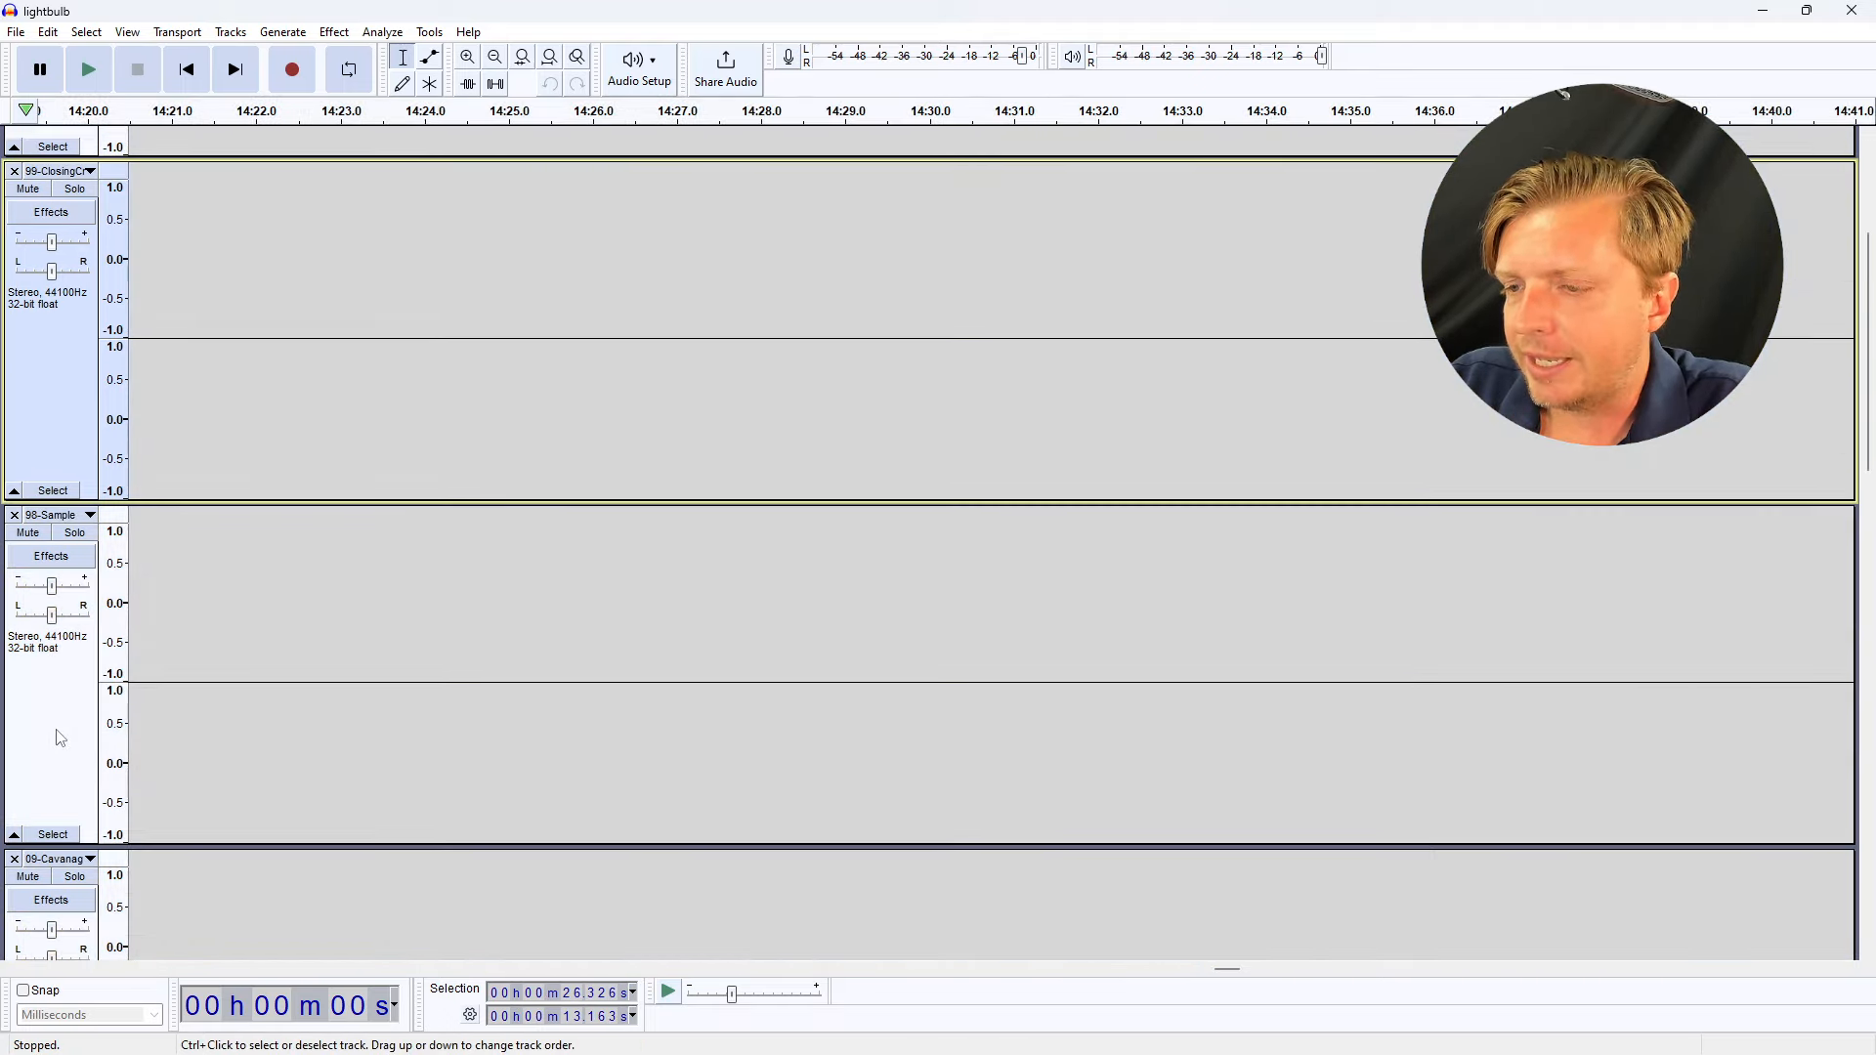
pyautogui.click(56, 729)
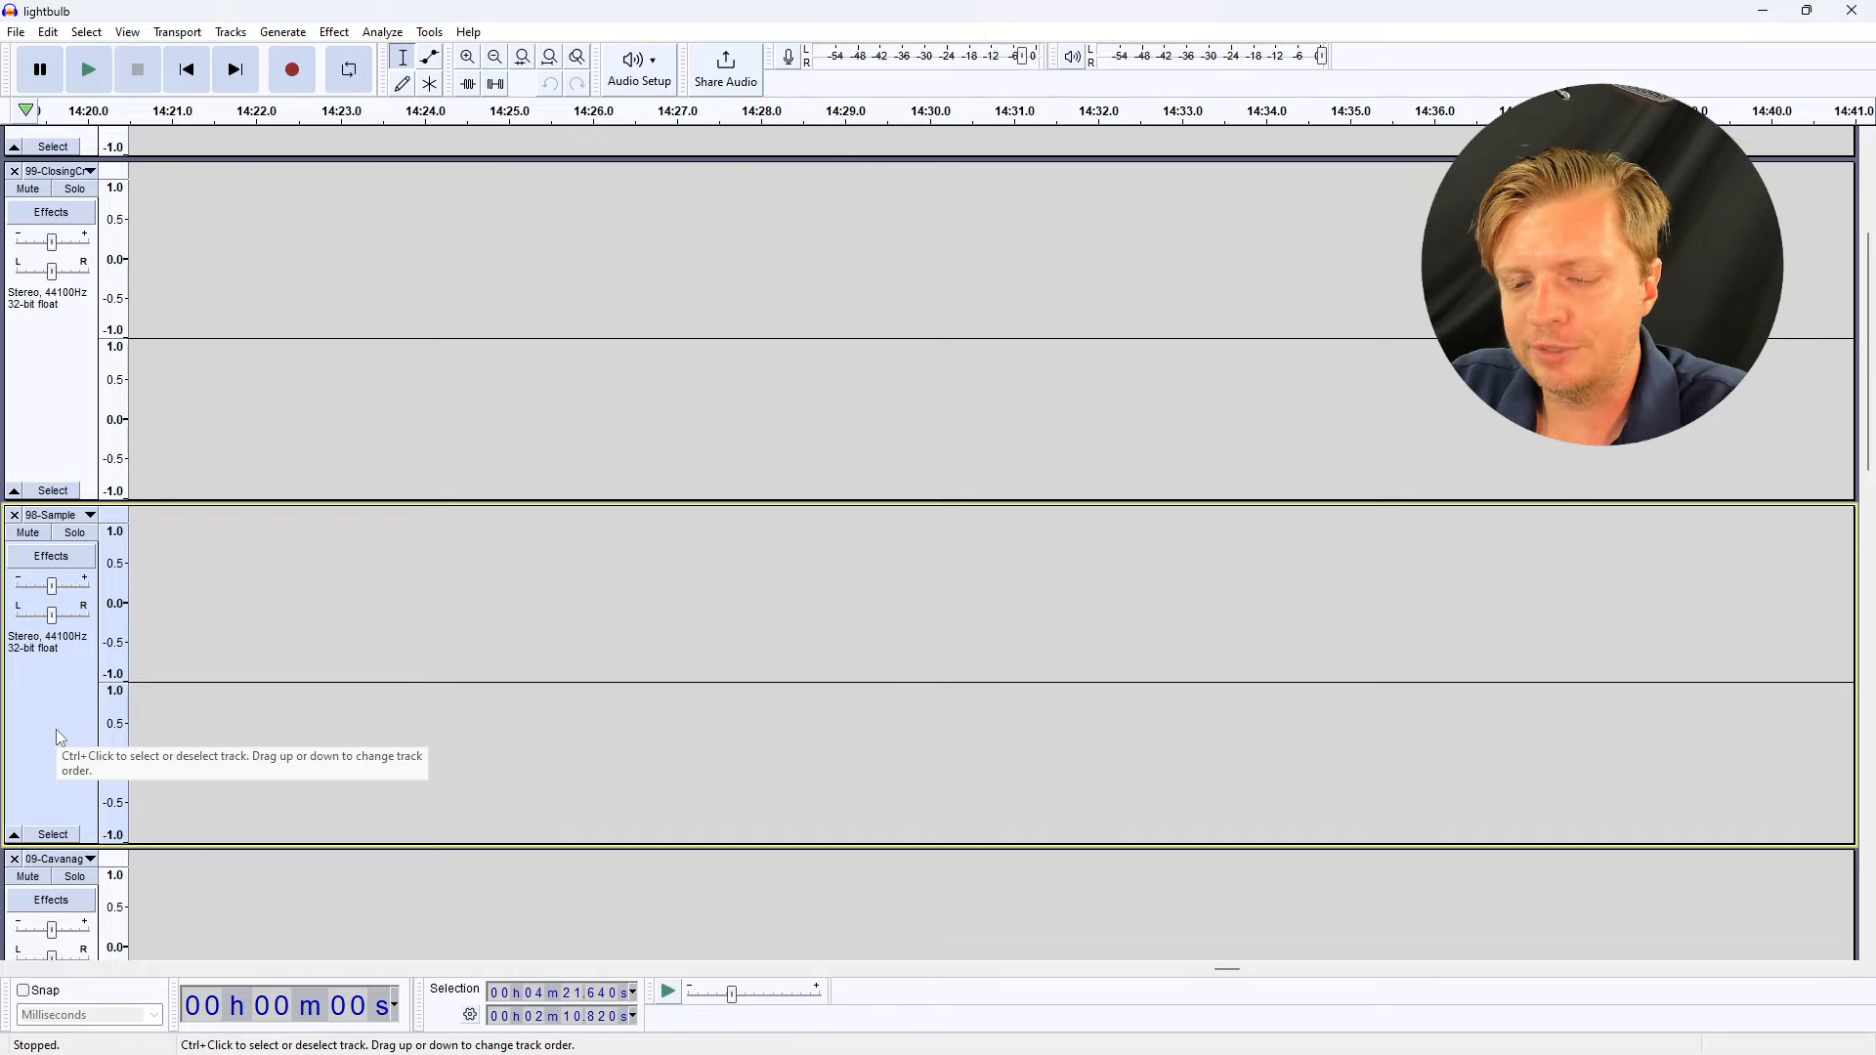
pyautogui.press('Home')
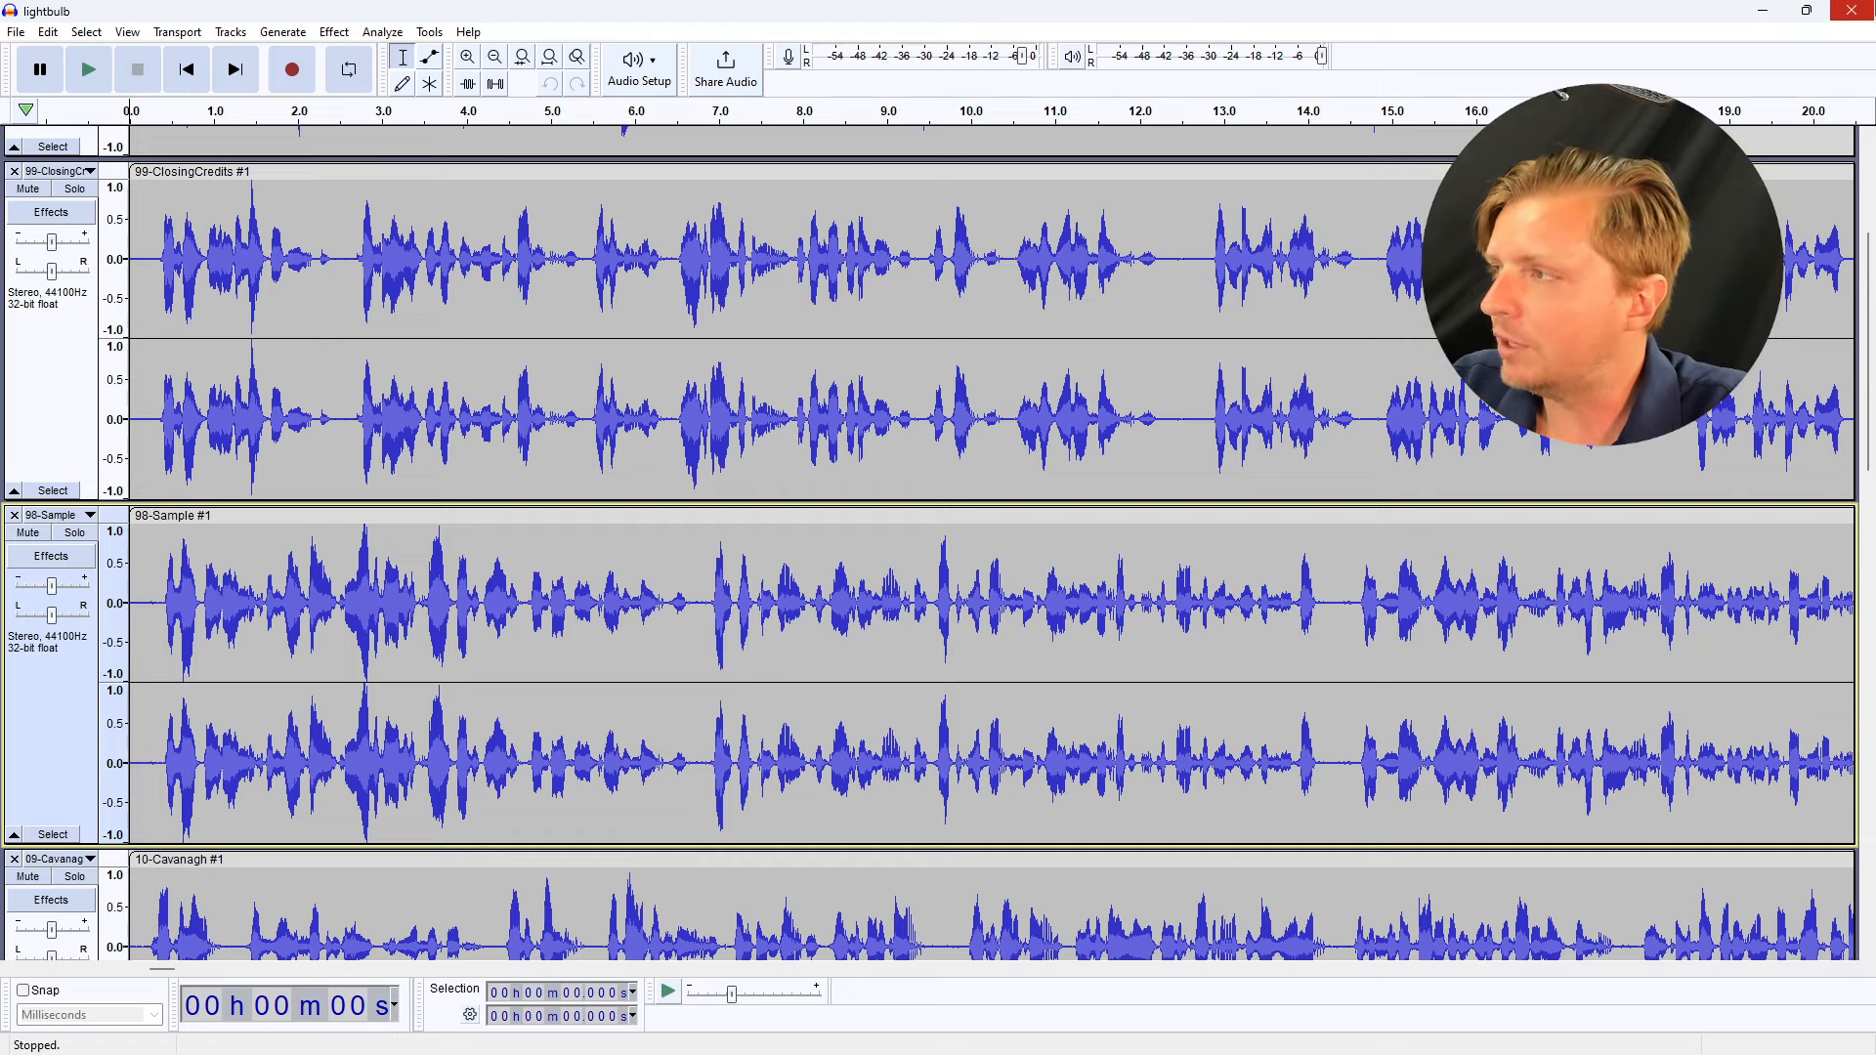
pyautogui.click(1851, 10)
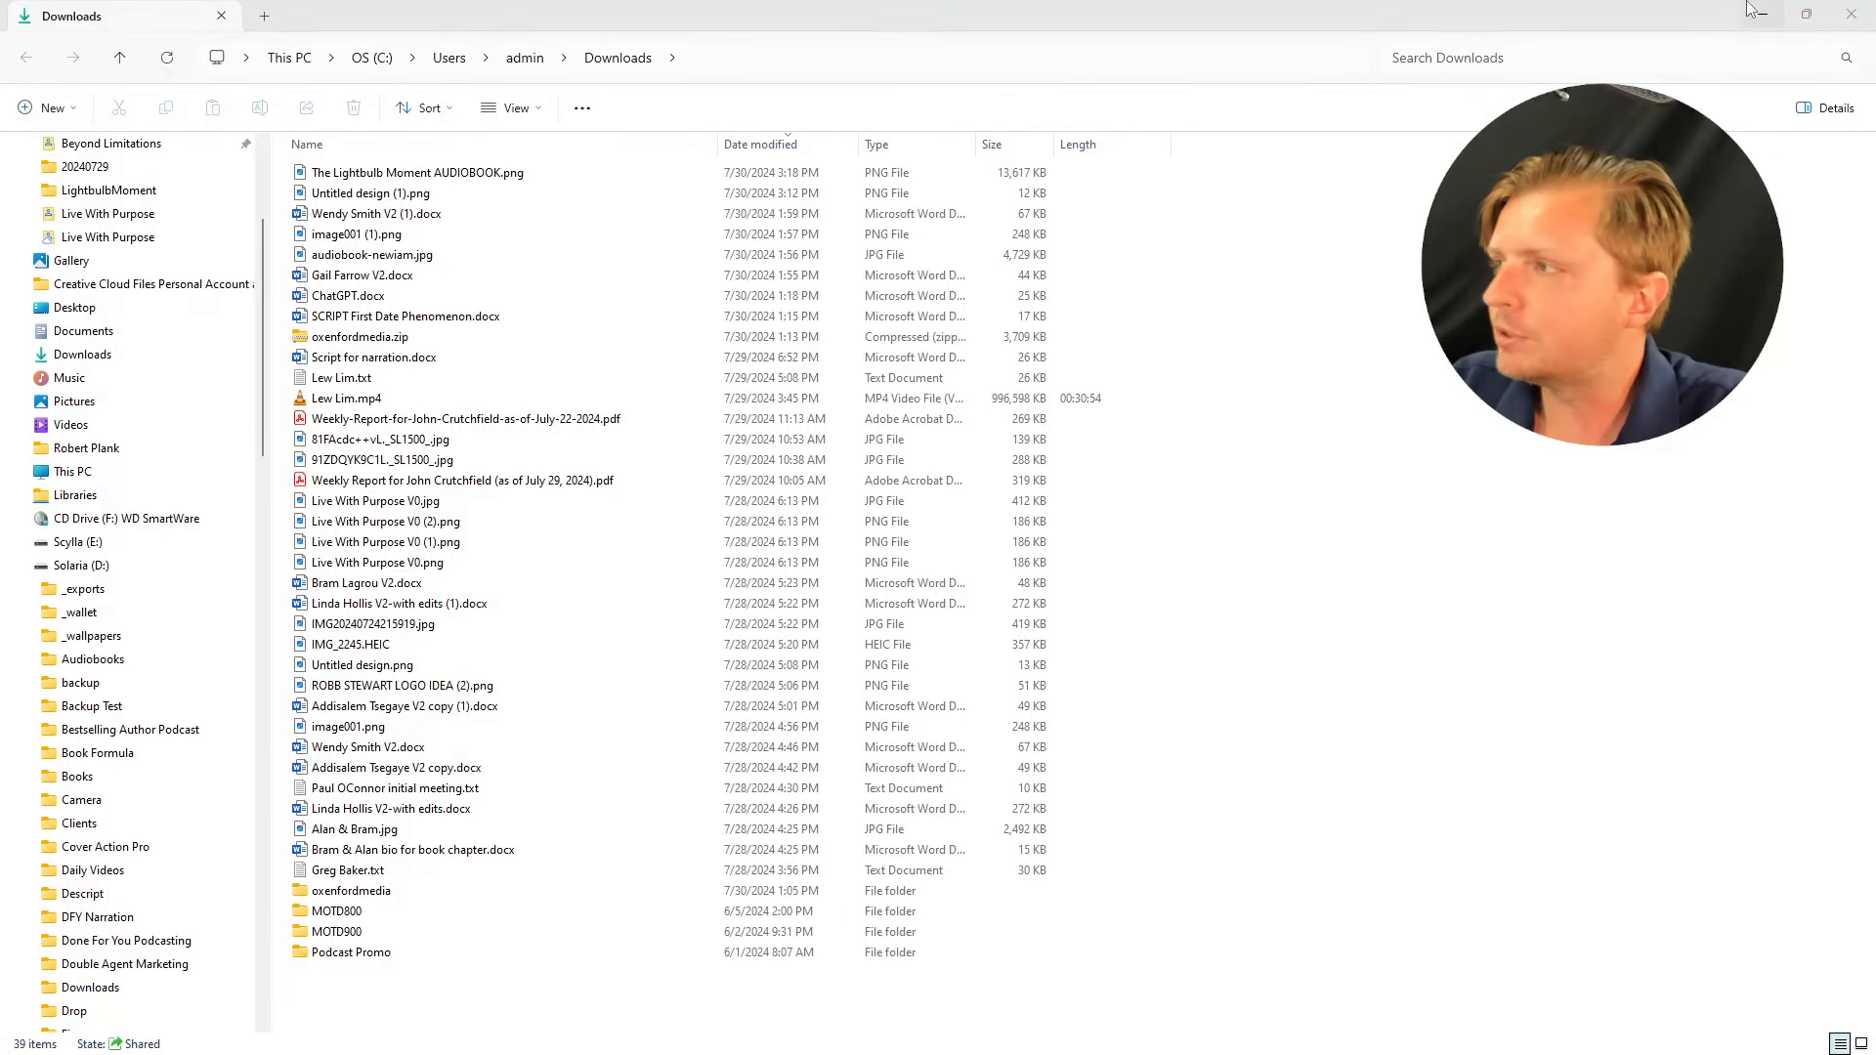
pyautogui.click(1759, 10)
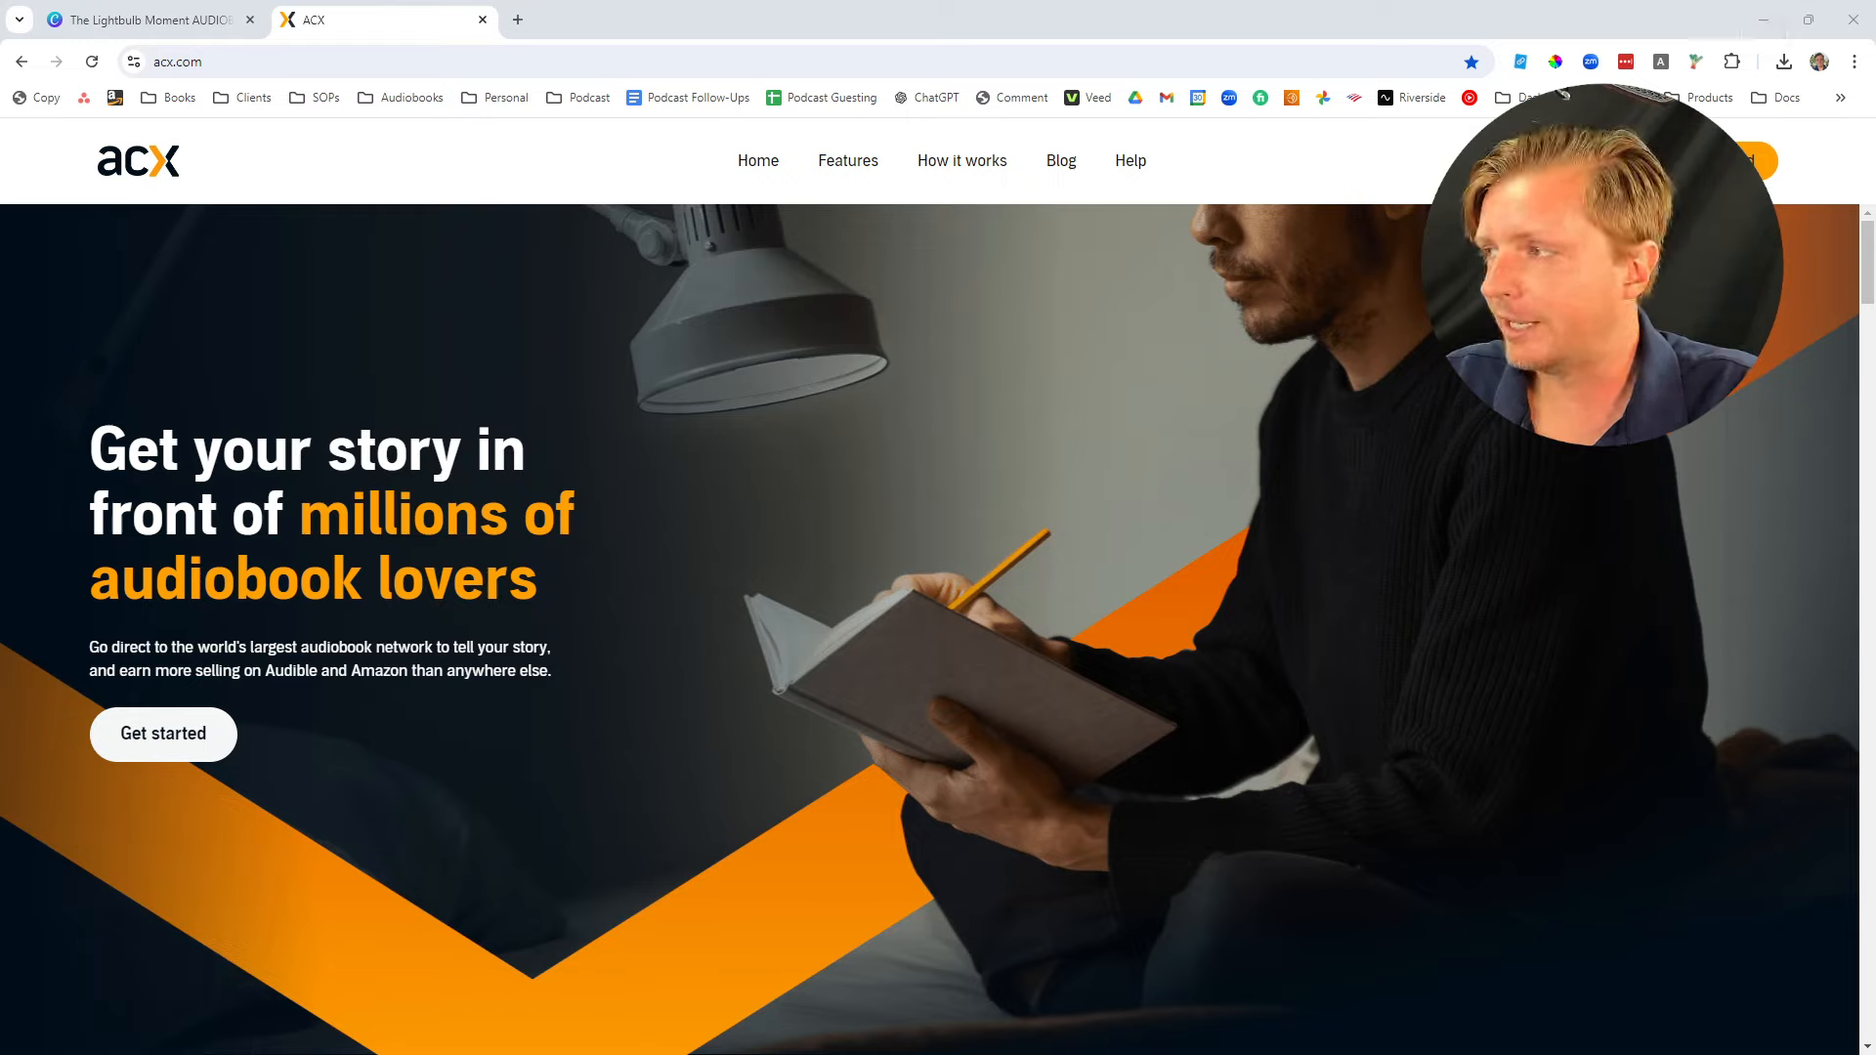
# Sign in to ACX in the browser and open the page for claiming a title
pyautogui.click(1597, 161)
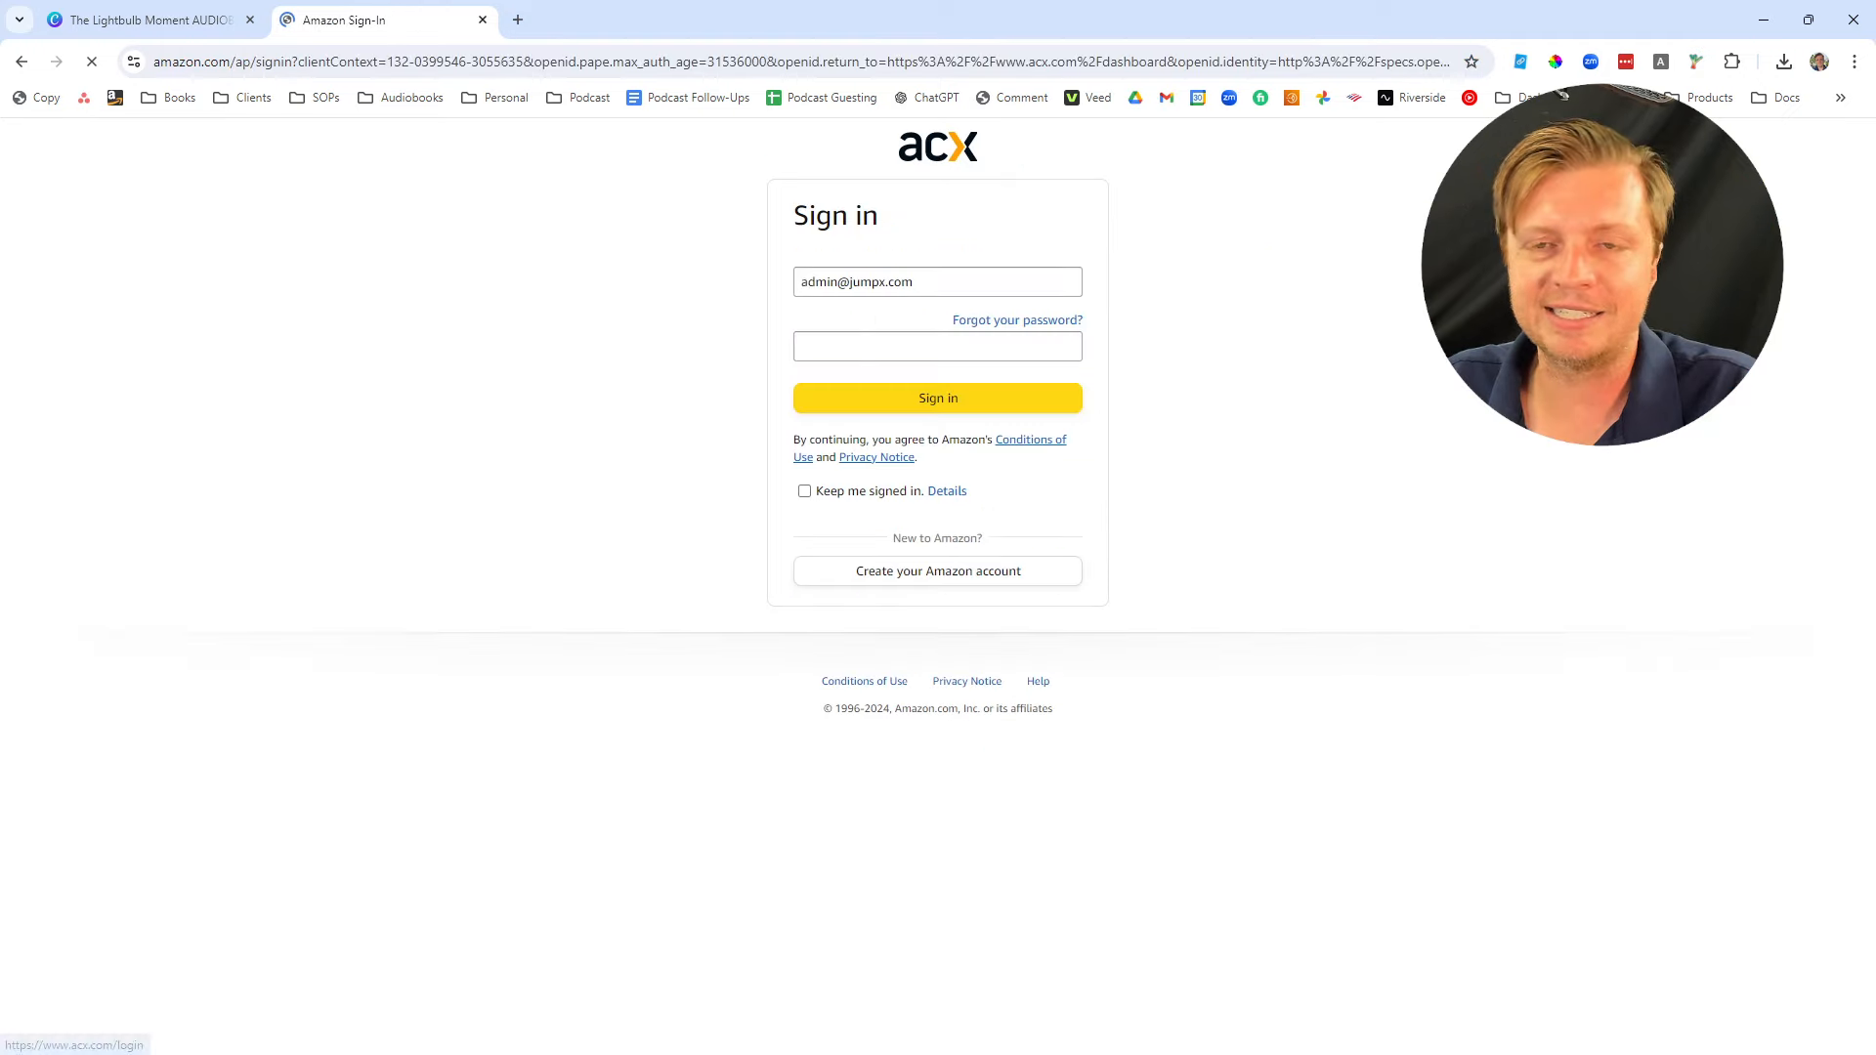
pyautogui.click(816, 405)
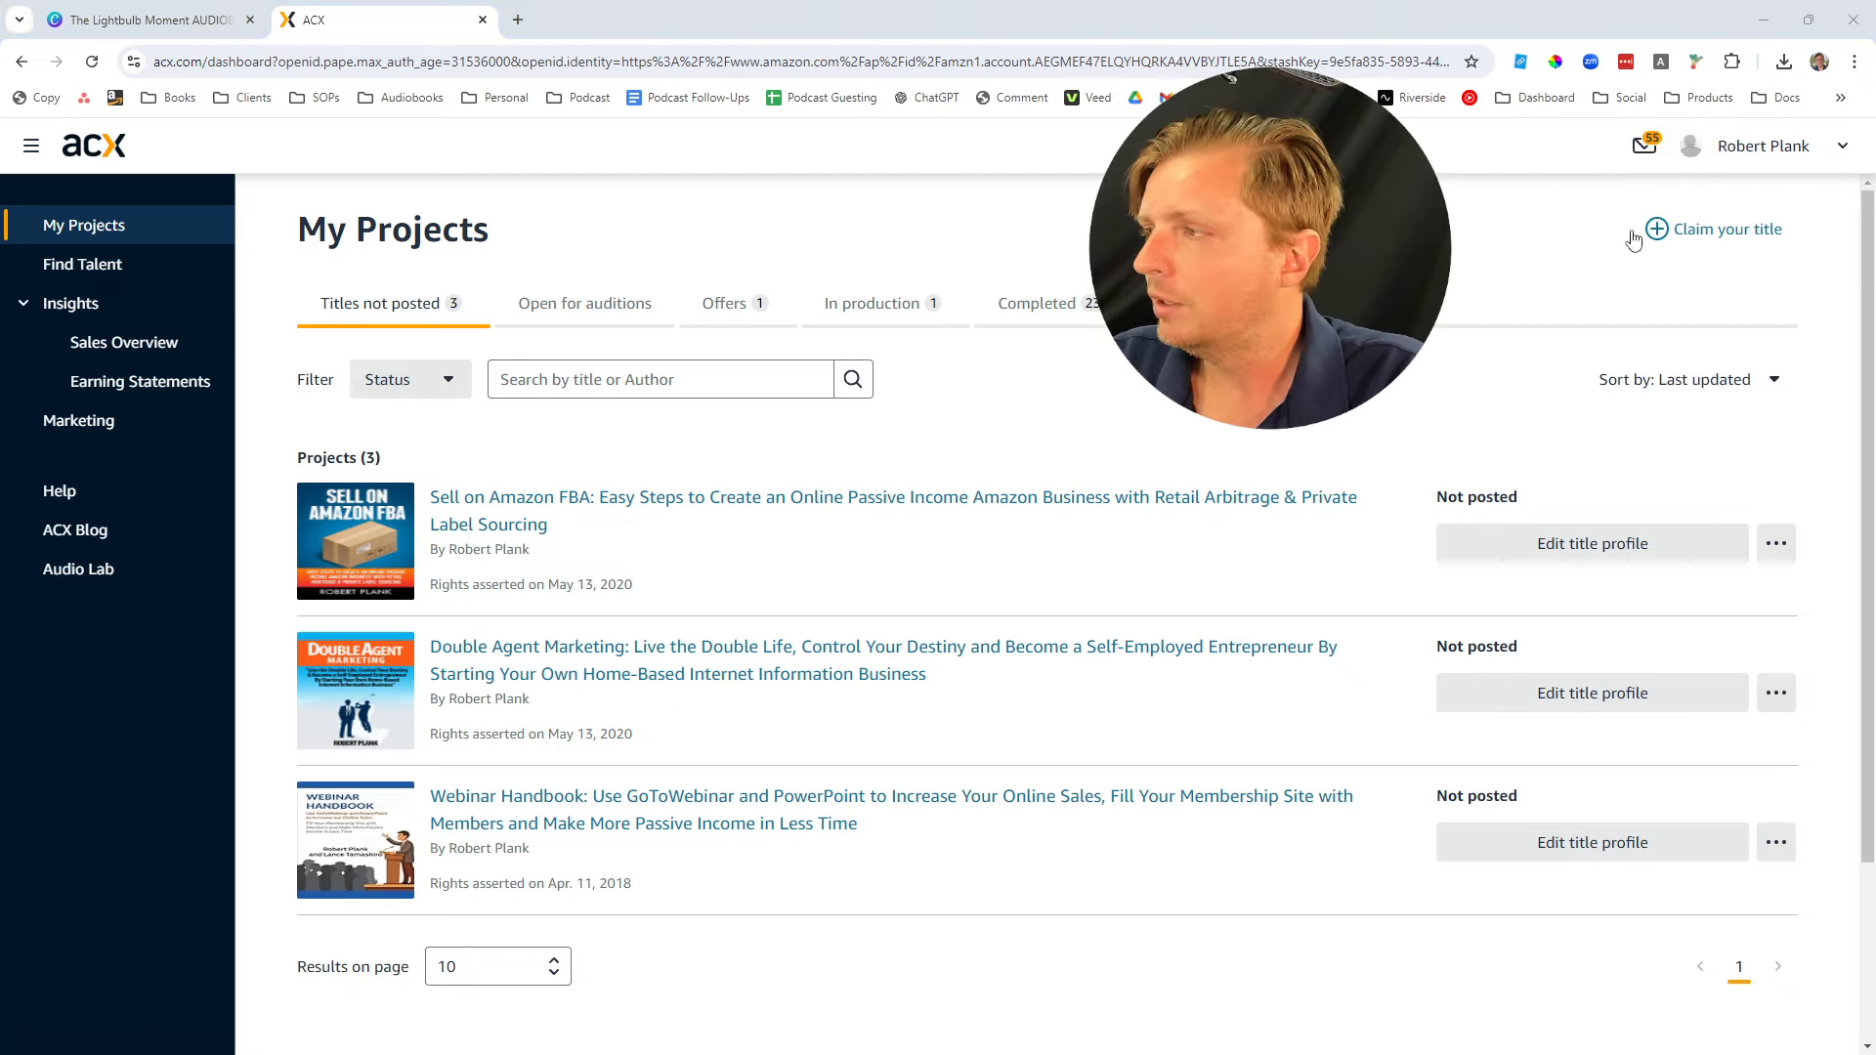
pyautogui.click(1651, 234)
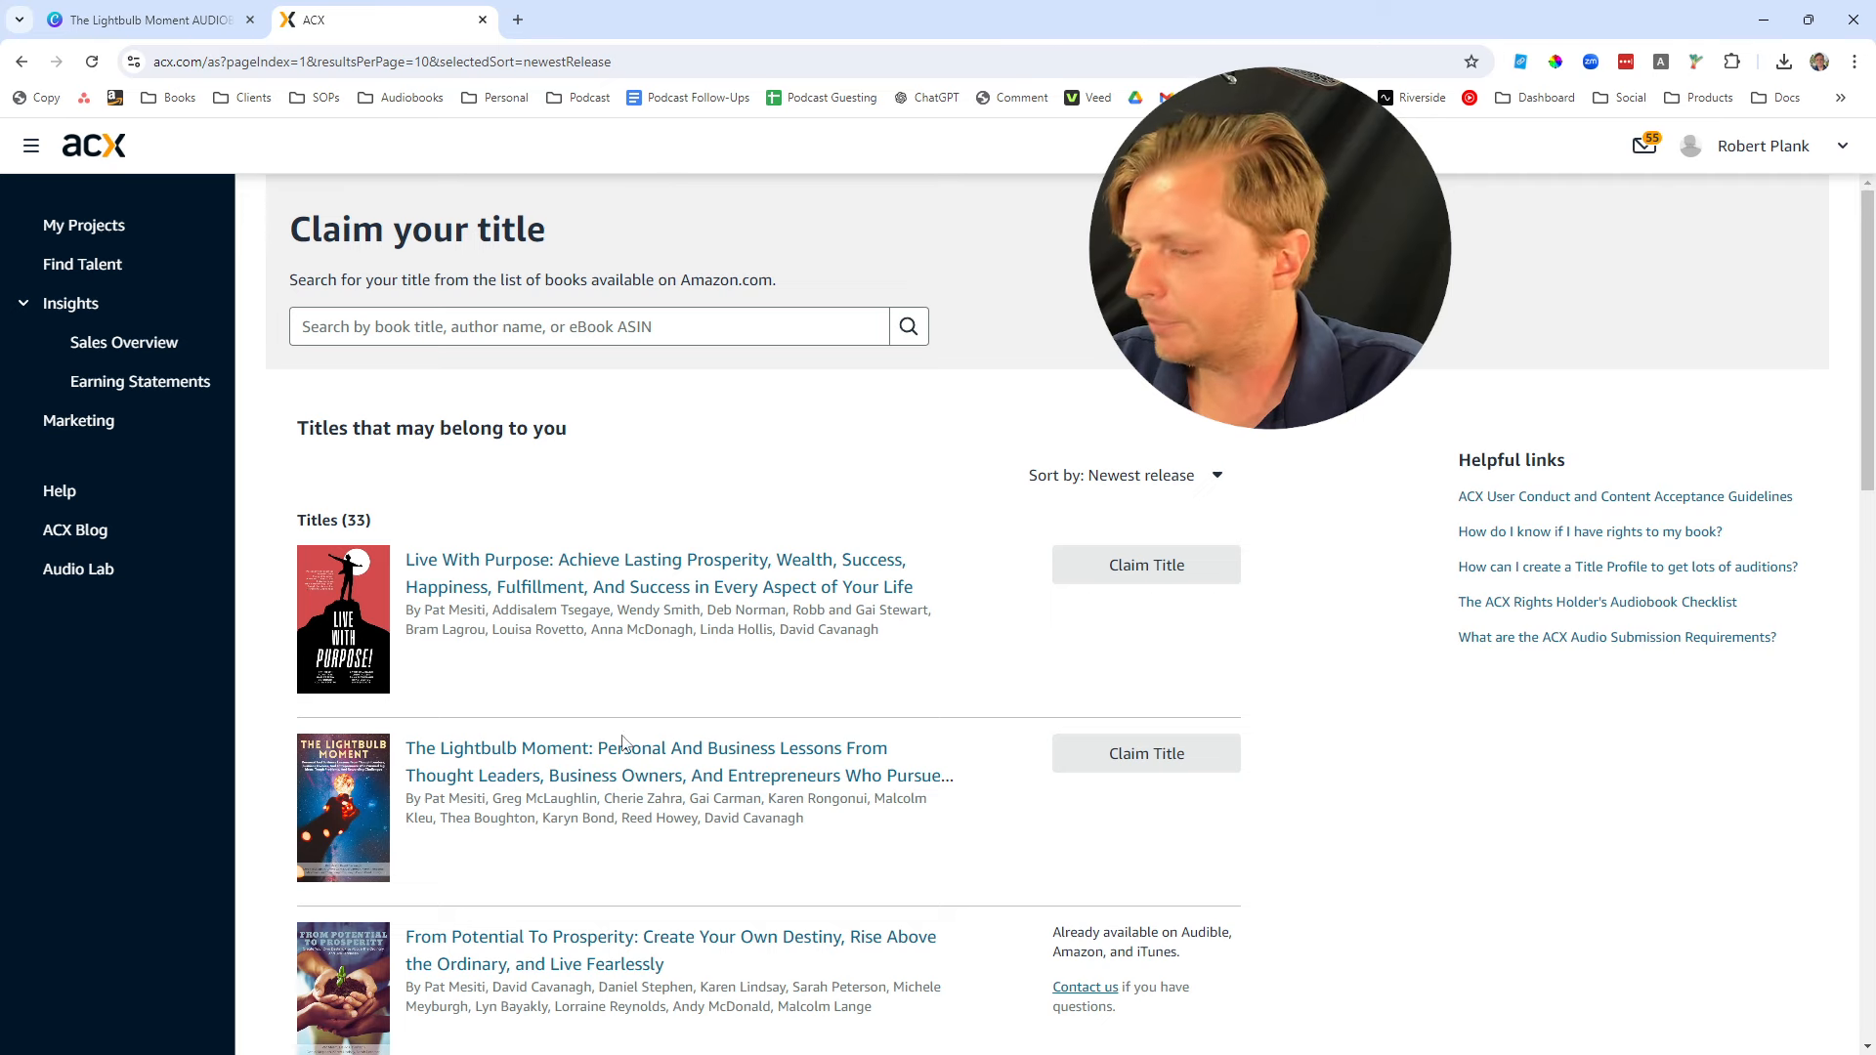
# Claim the title The Lightbulb Moment with the option to use your own audio files
pyautogui.scroll(-2, 782, 684)
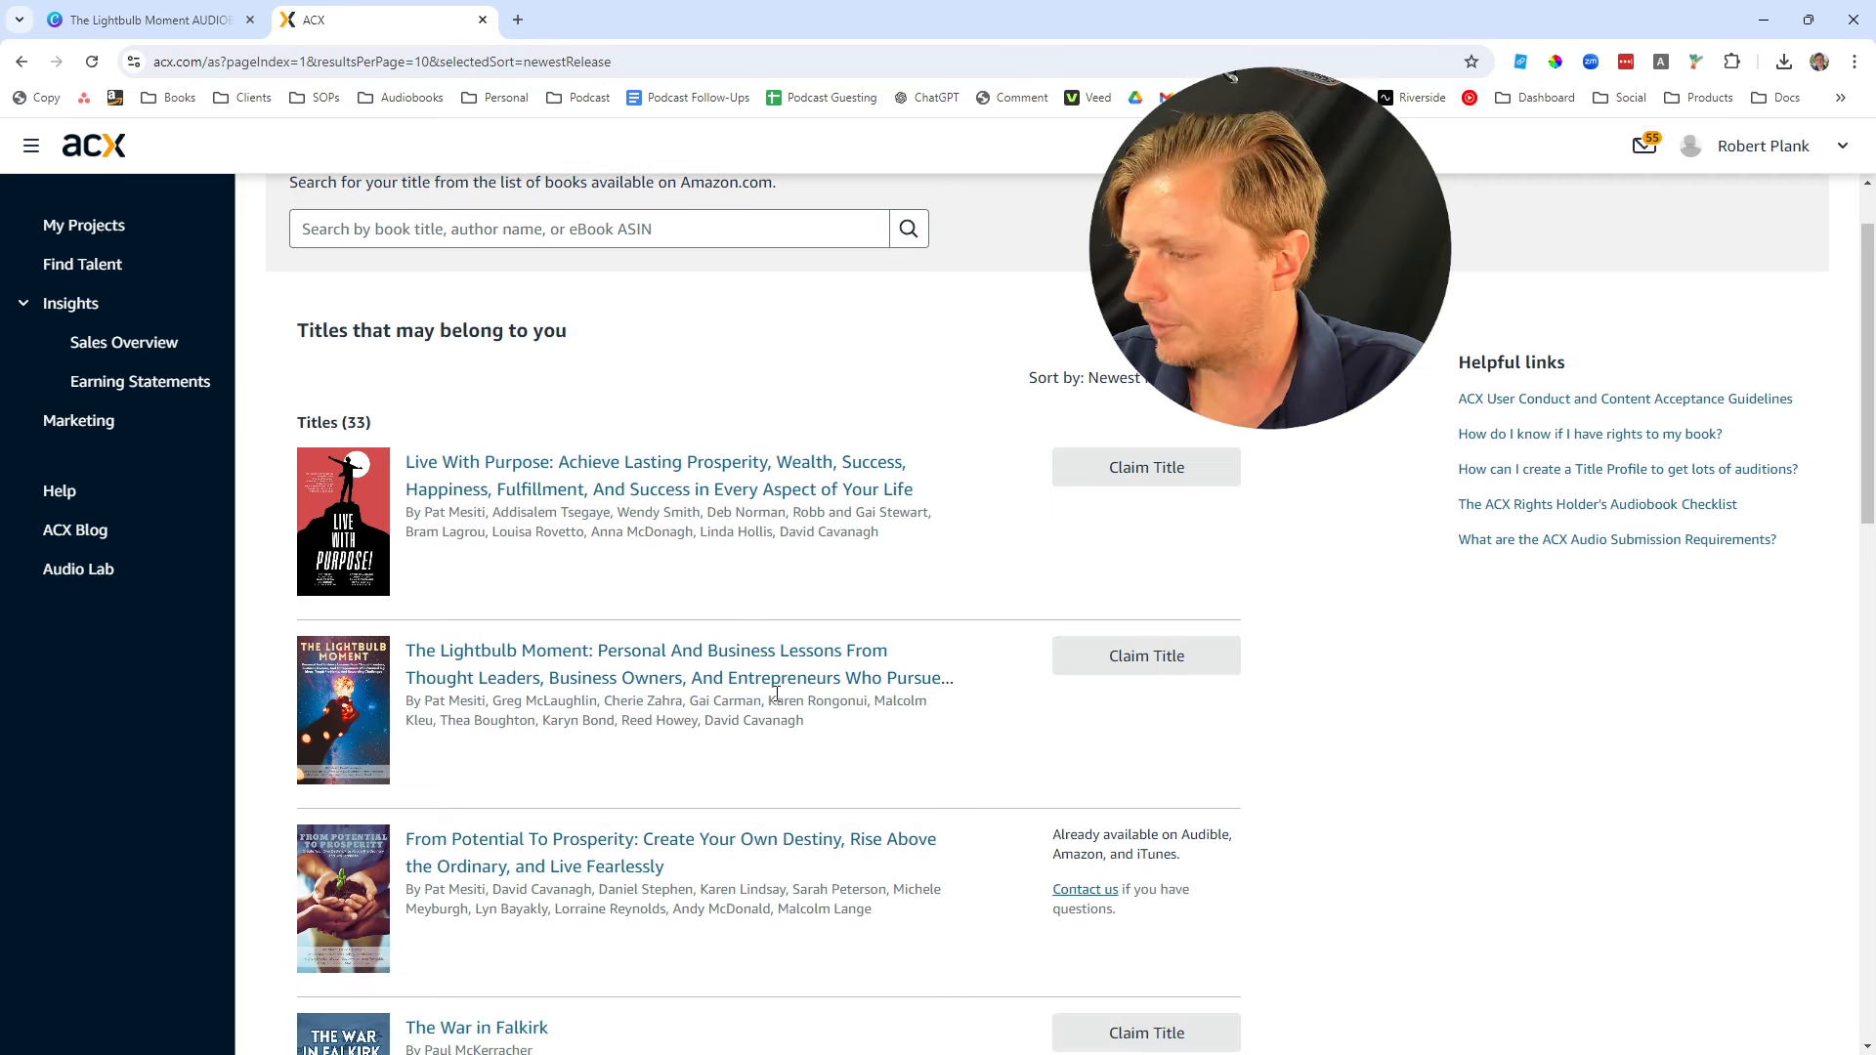
pyautogui.scroll(1, 456, 601)
pyautogui.scroll(-2, 540, 635)
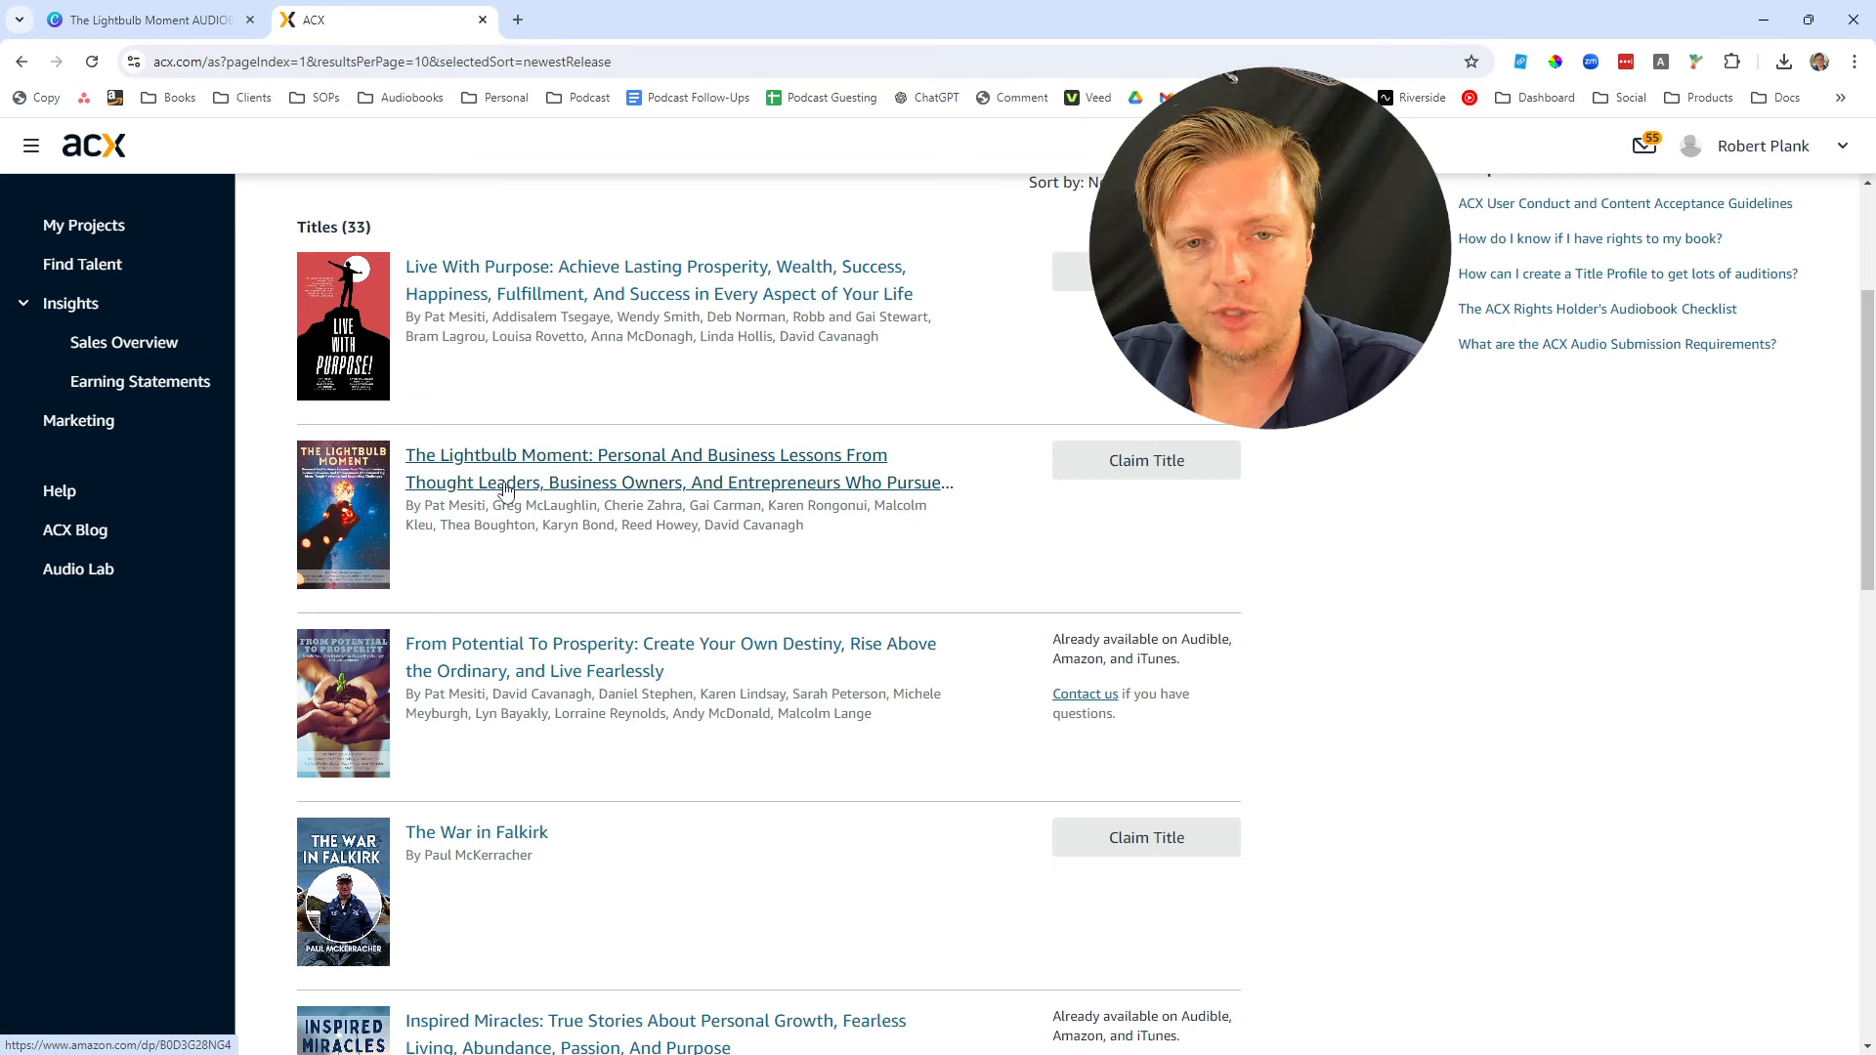
pyautogui.click(1124, 465)
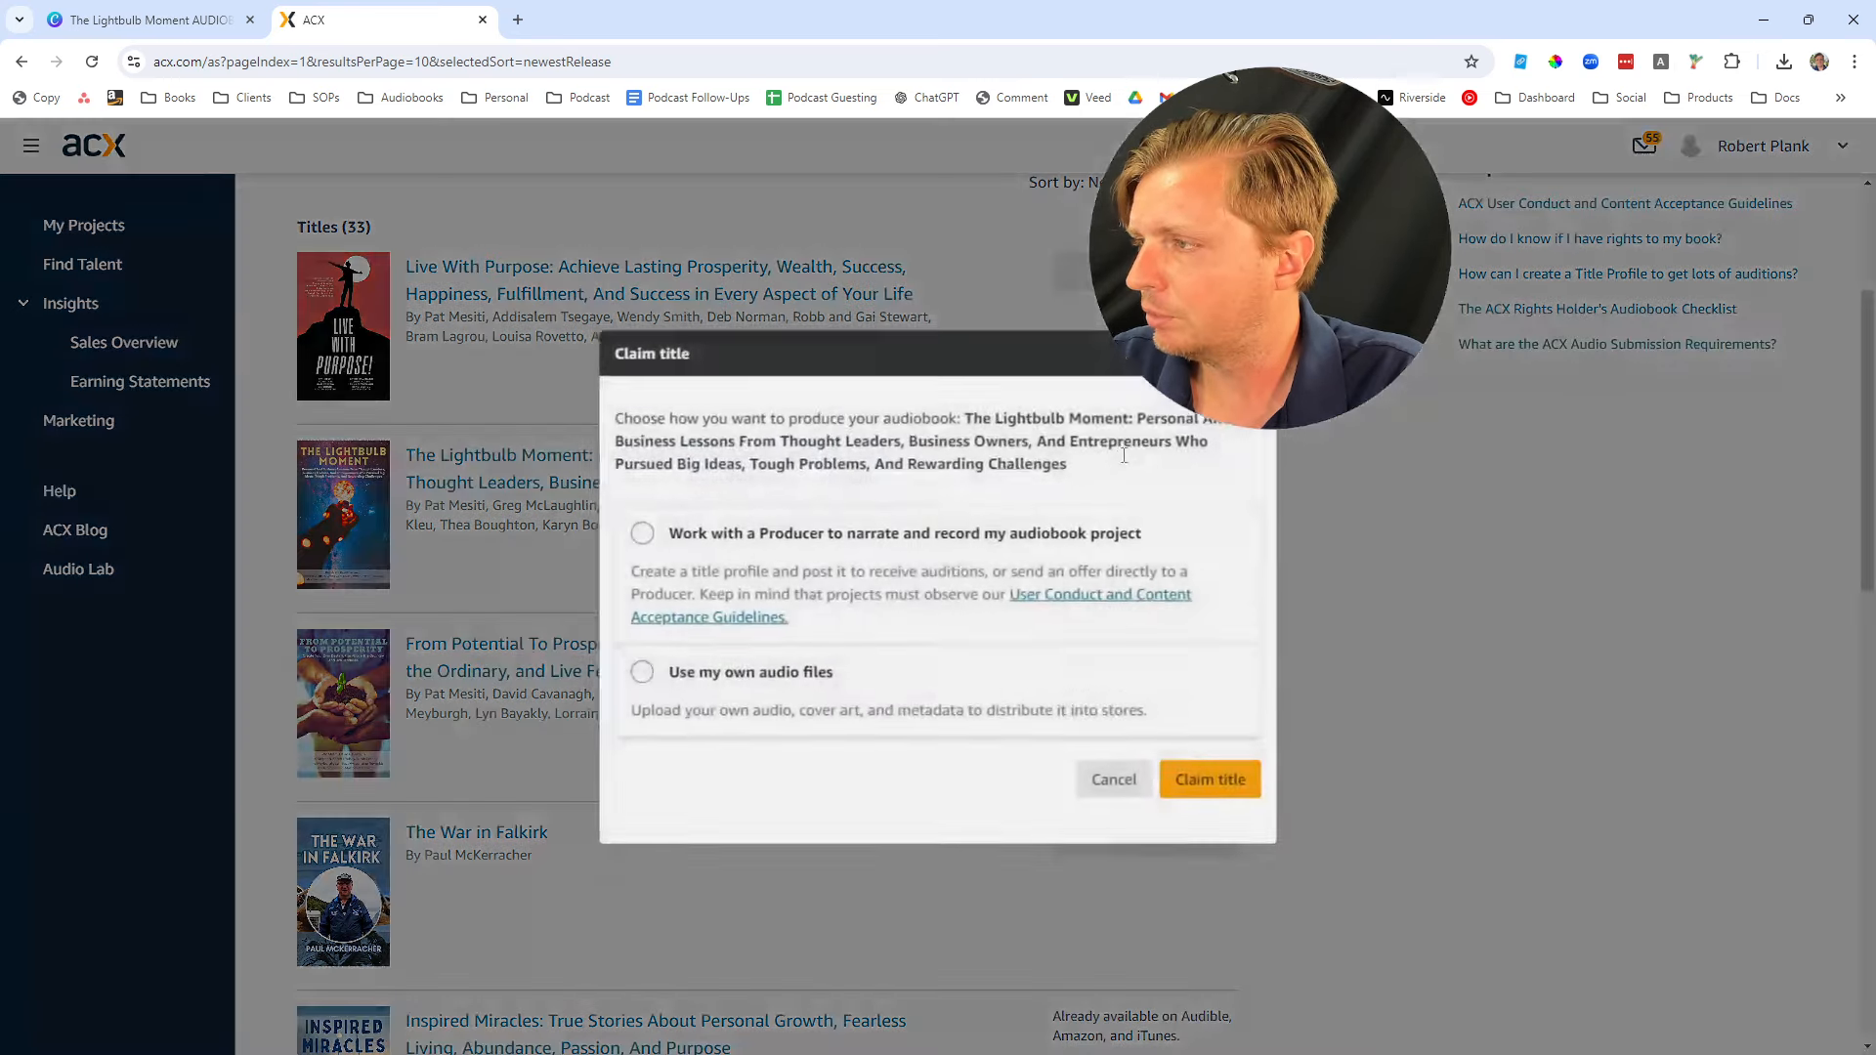
pyautogui.click(803, 542)
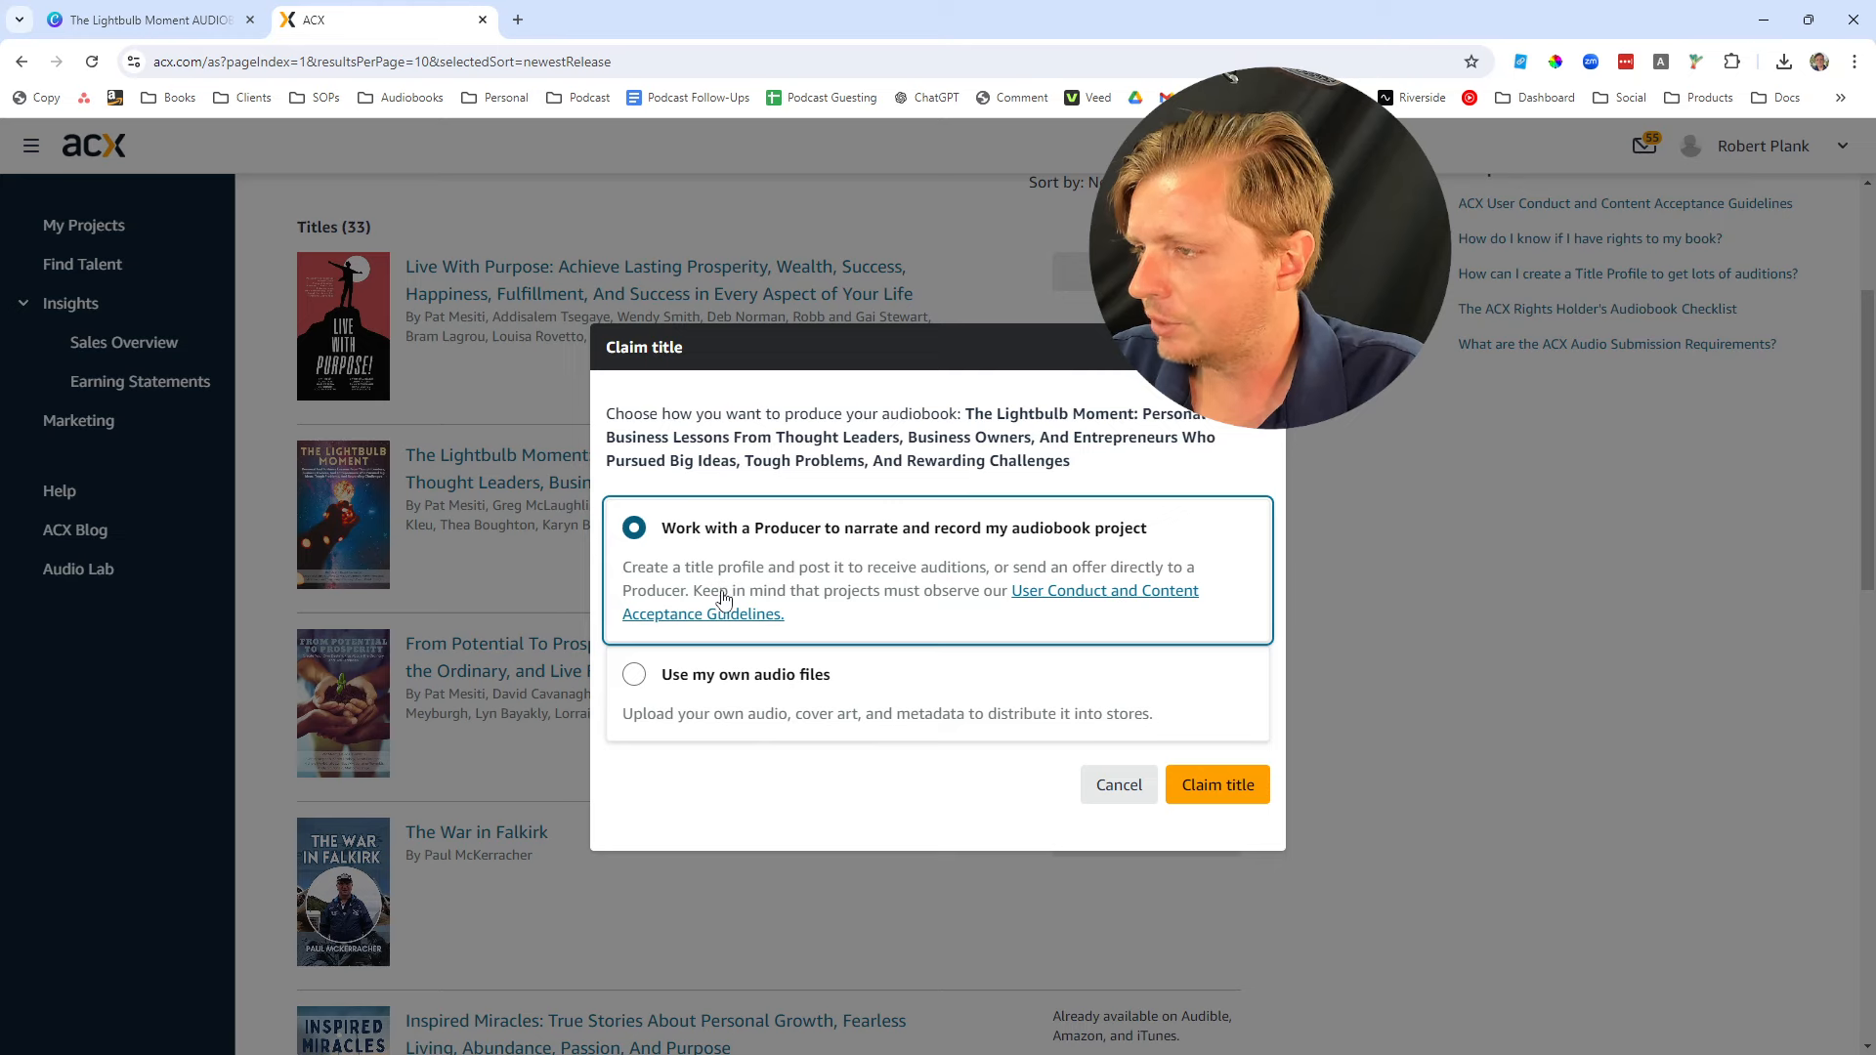
pyautogui.click(706, 701)
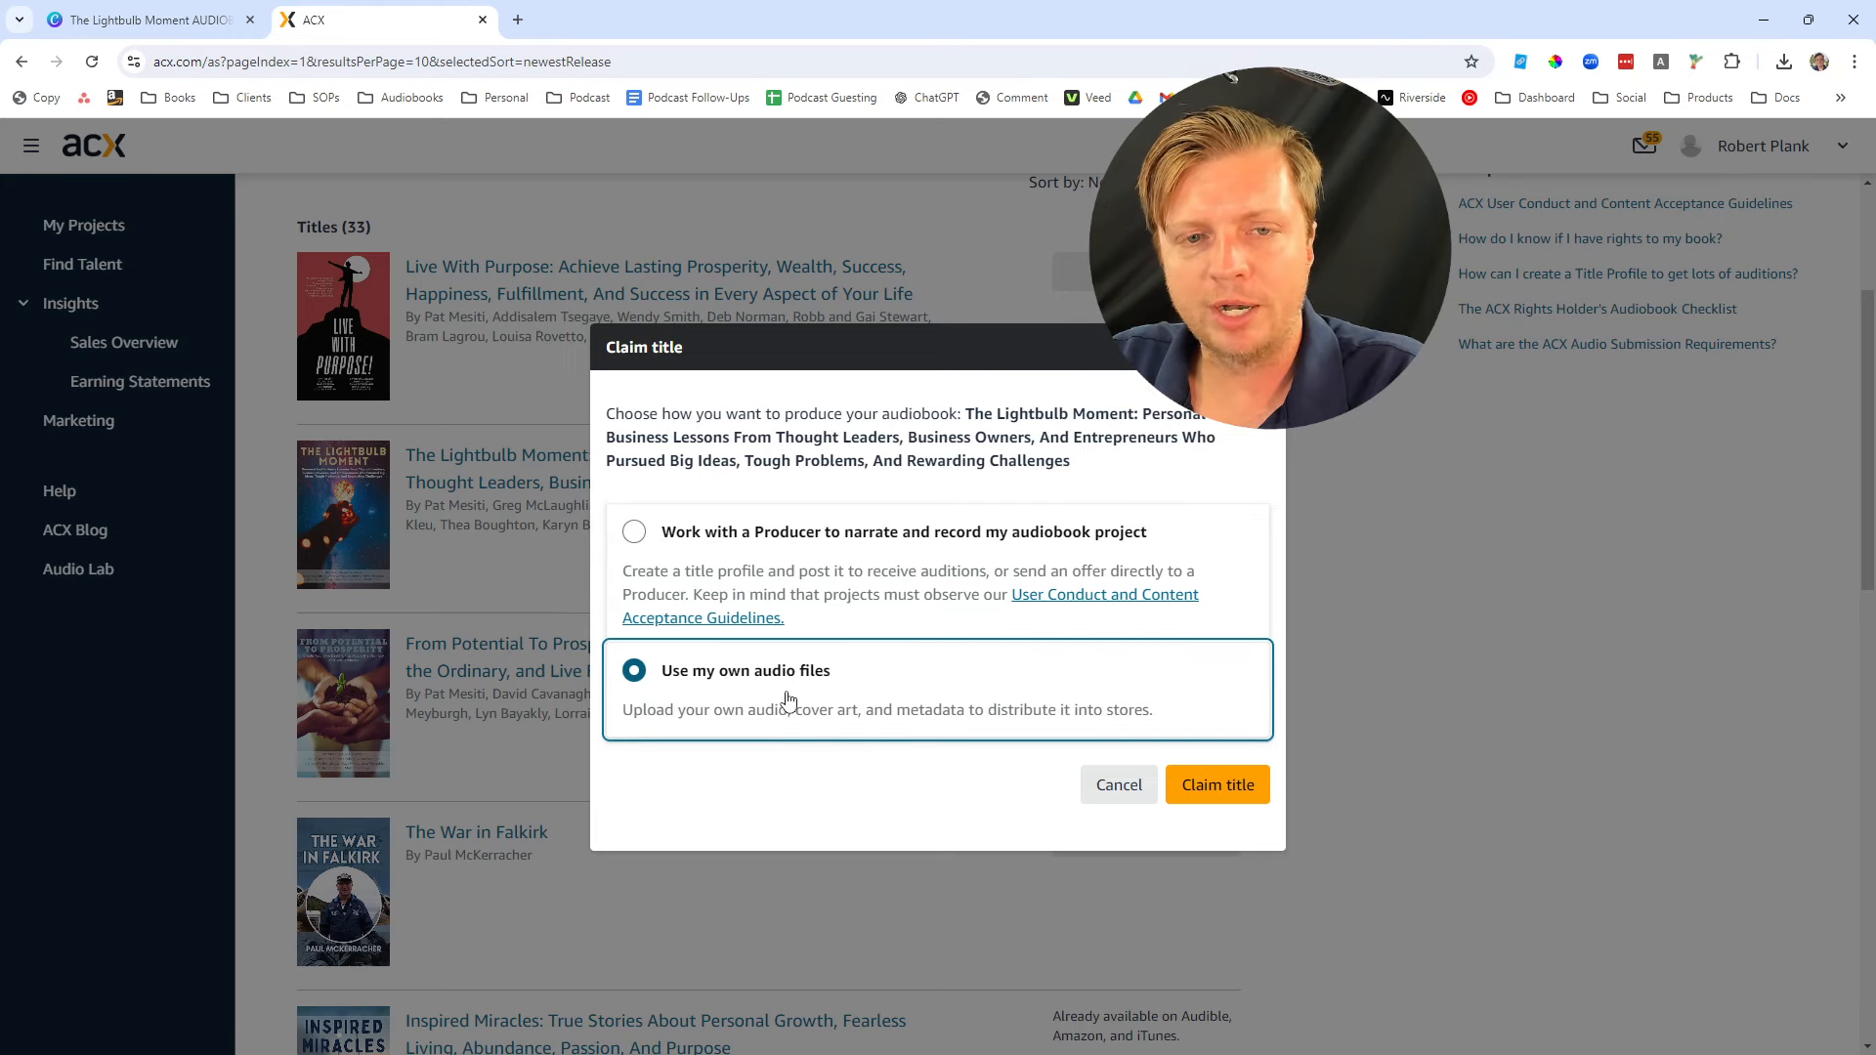
pyautogui.click(1221, 788)
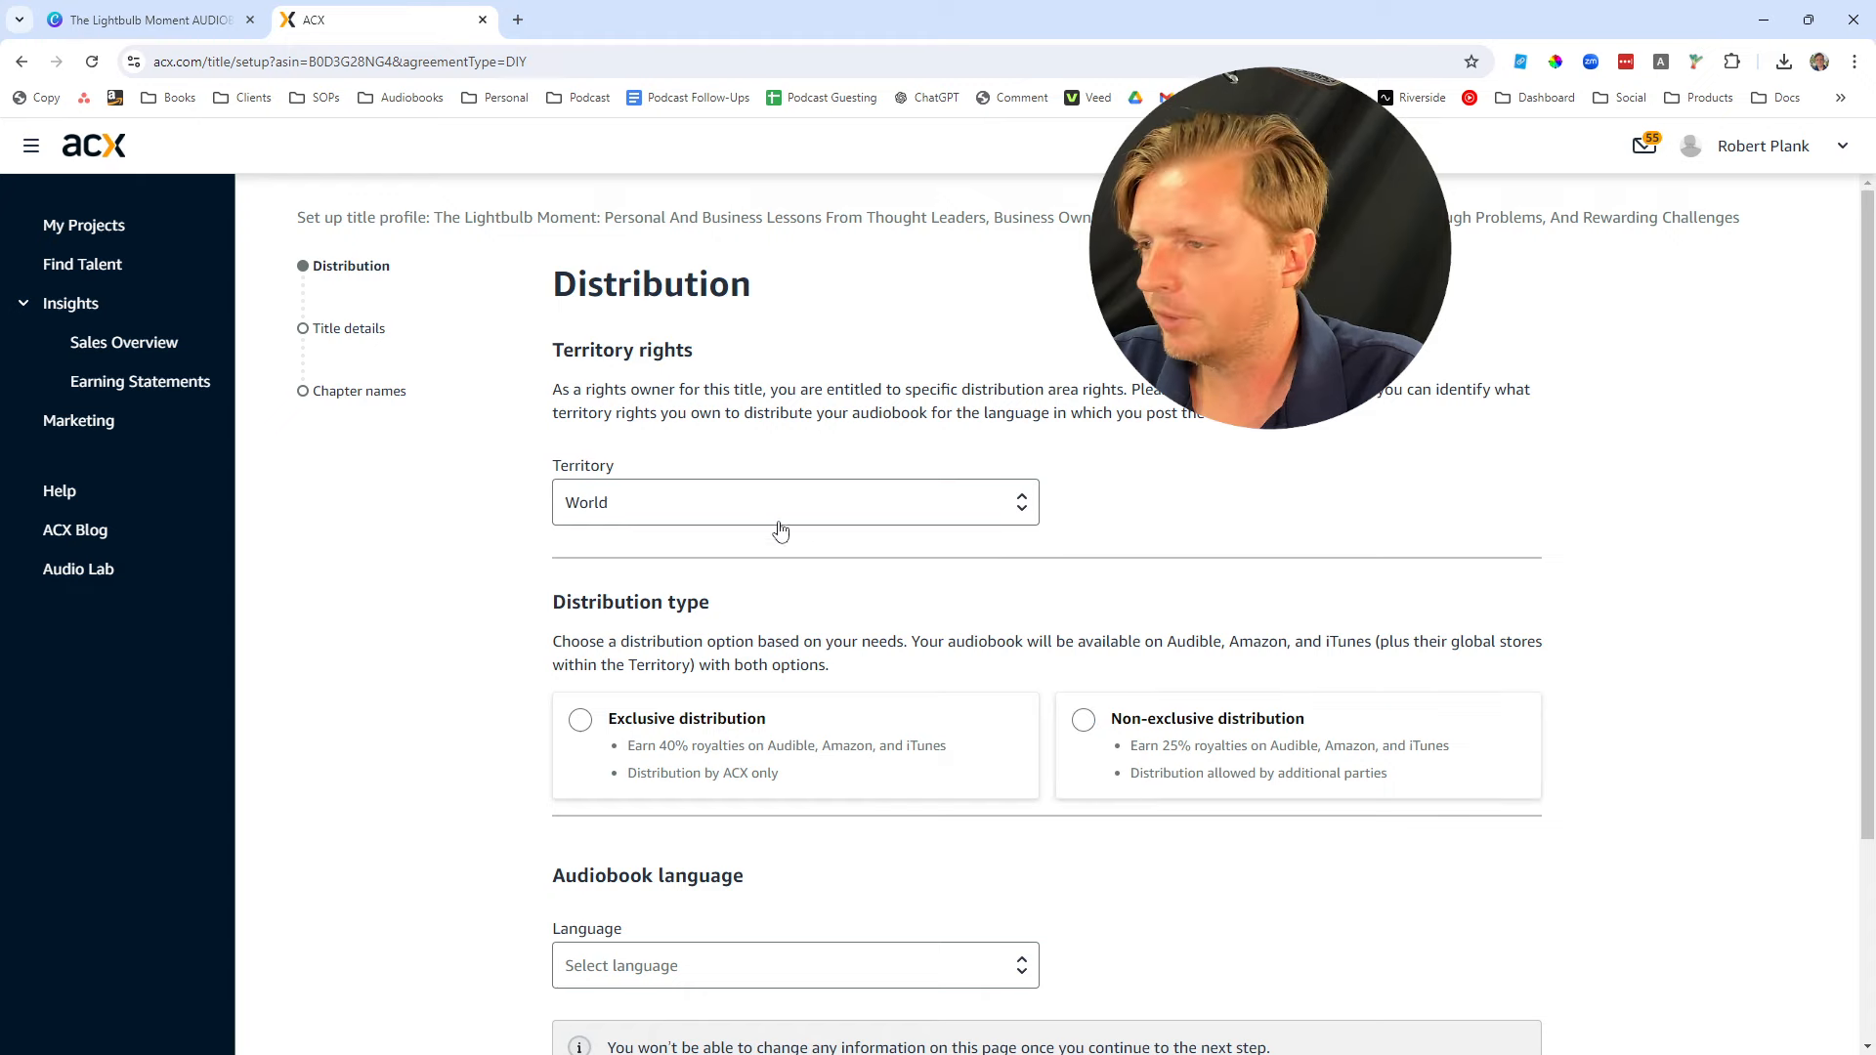
# Set the distribution type to Exclusive distribution and the audiobook language to English
pyautogui.click(732, 723)
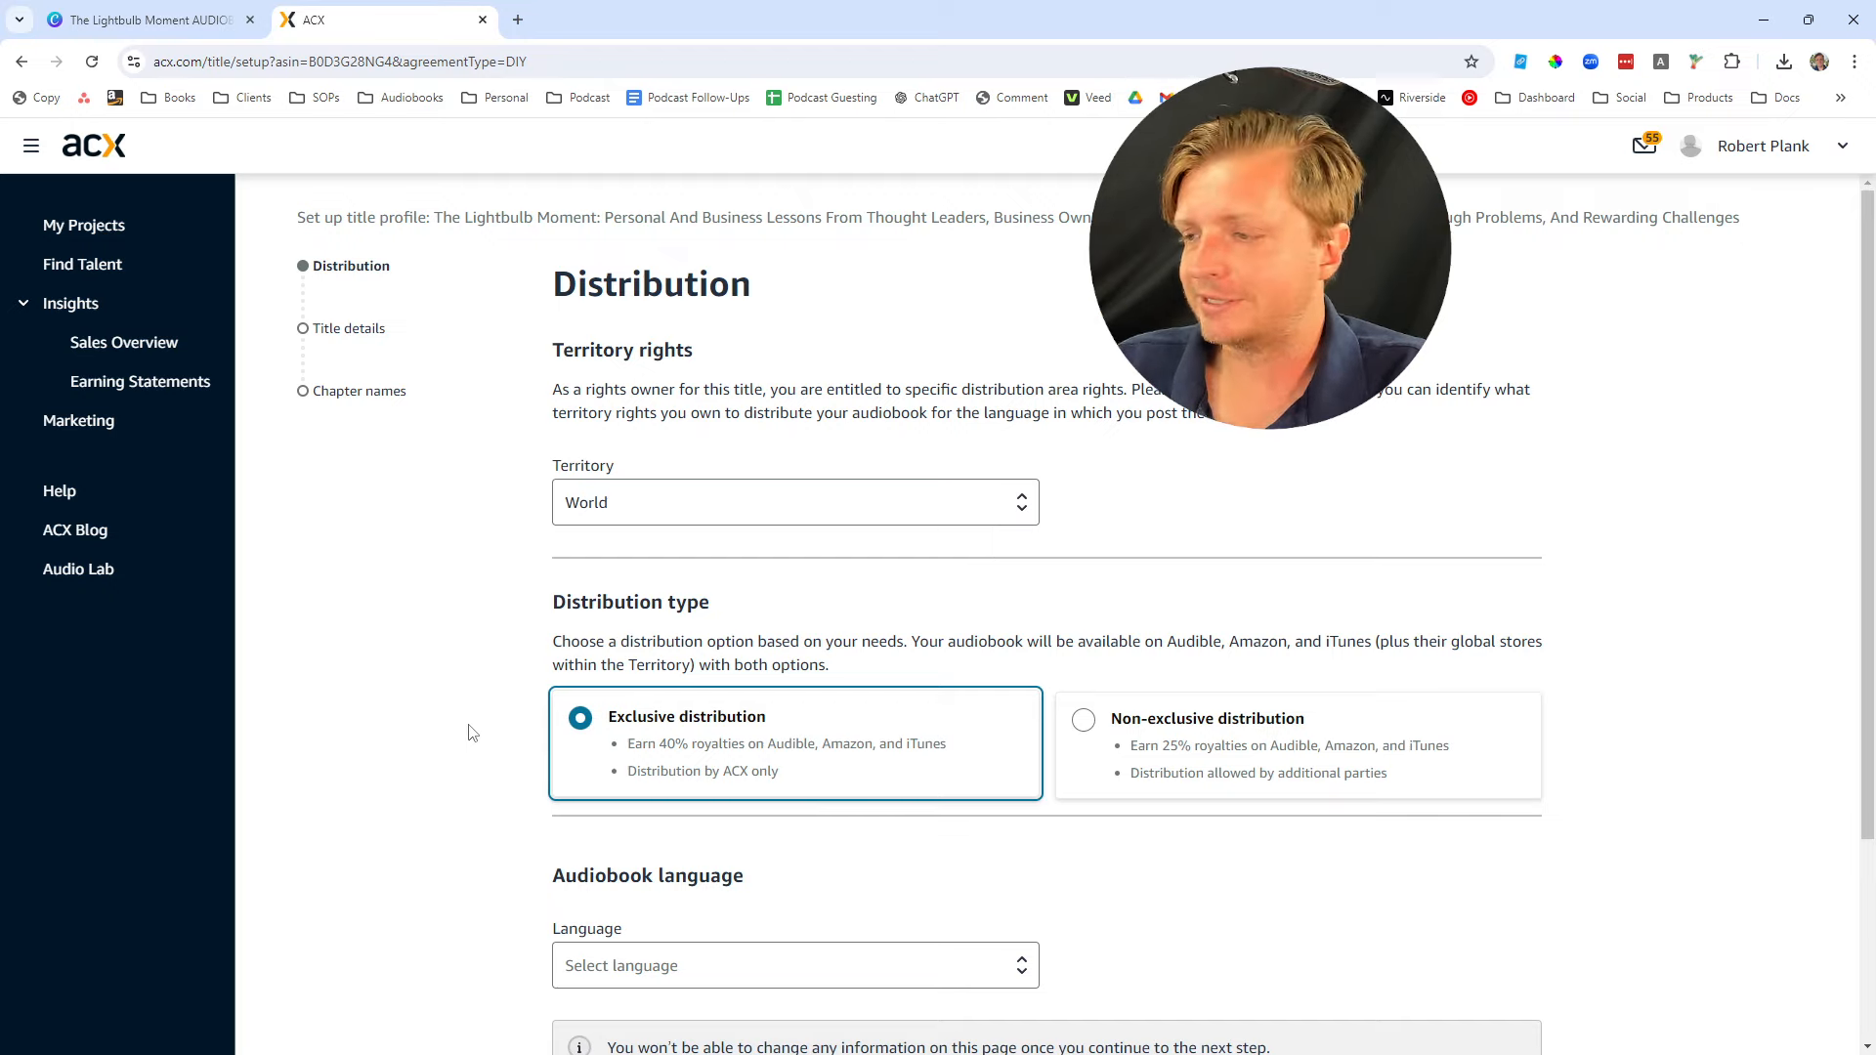
pyautogui.click(1082, 752)
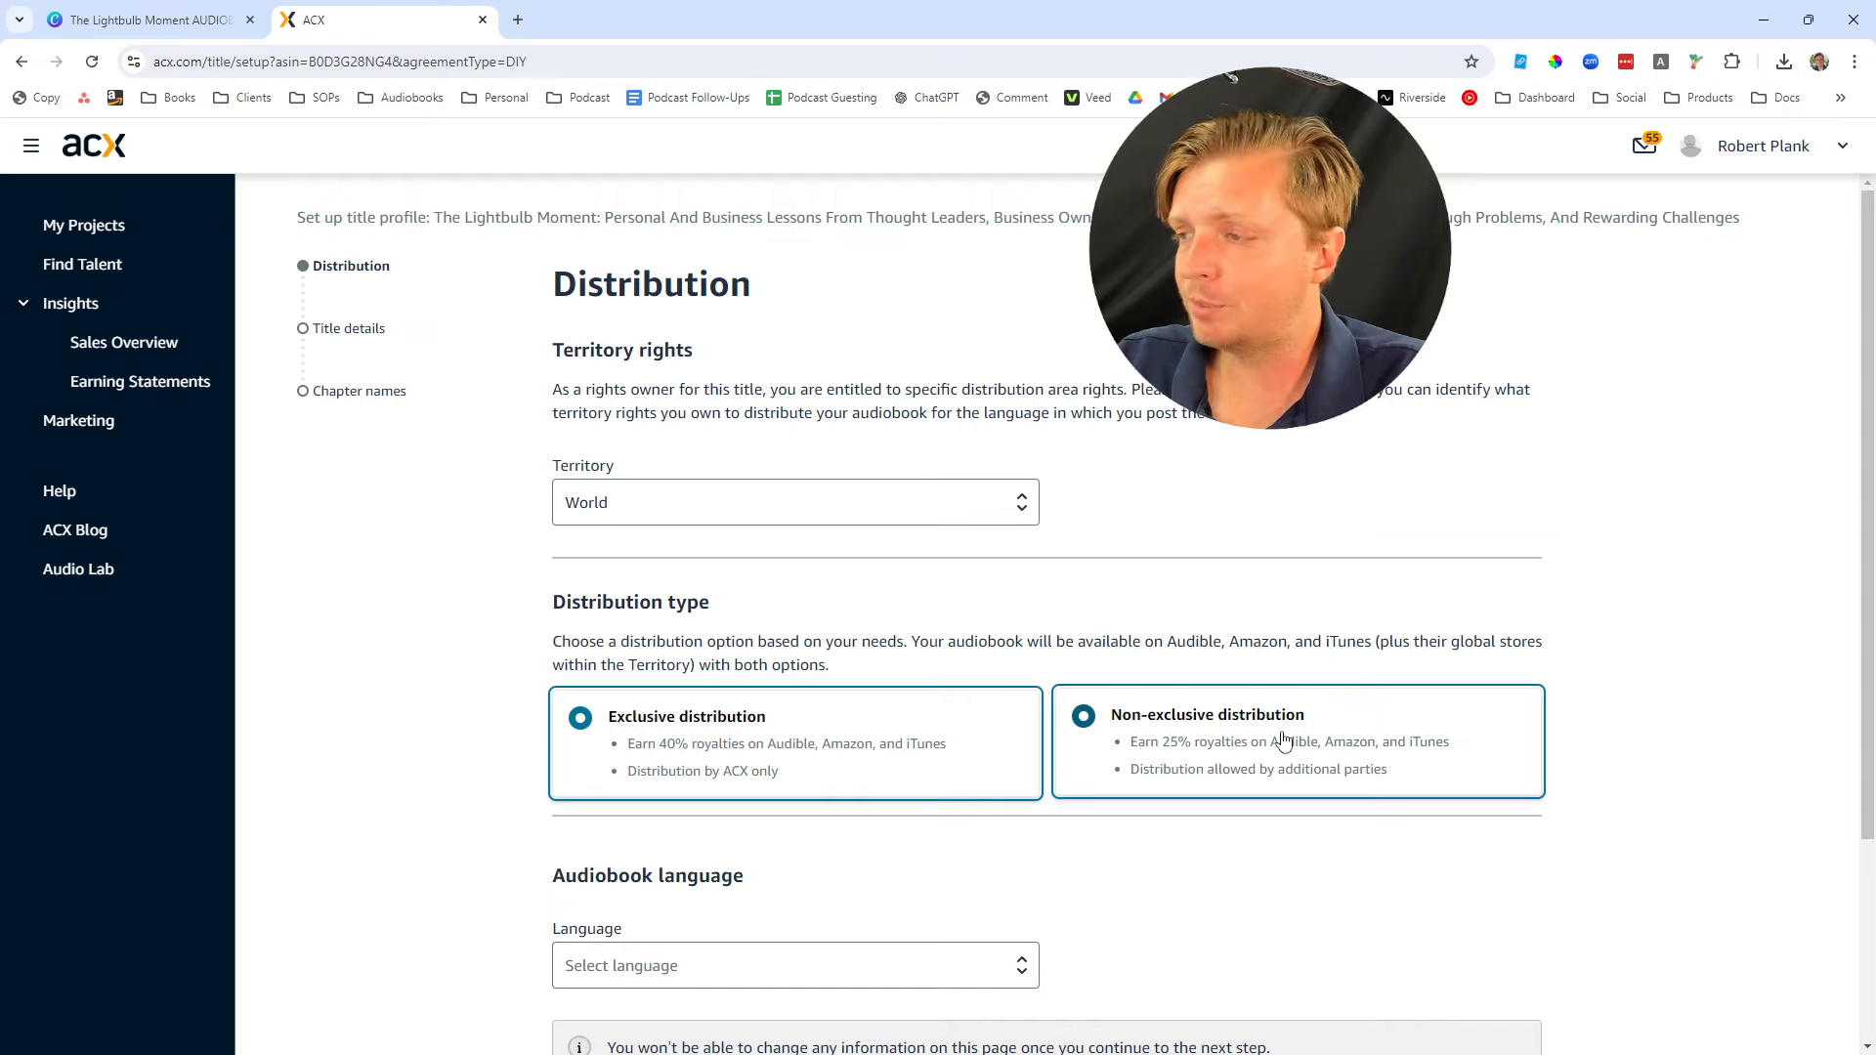
pyautogui.scroll(-2, 1260, 664)
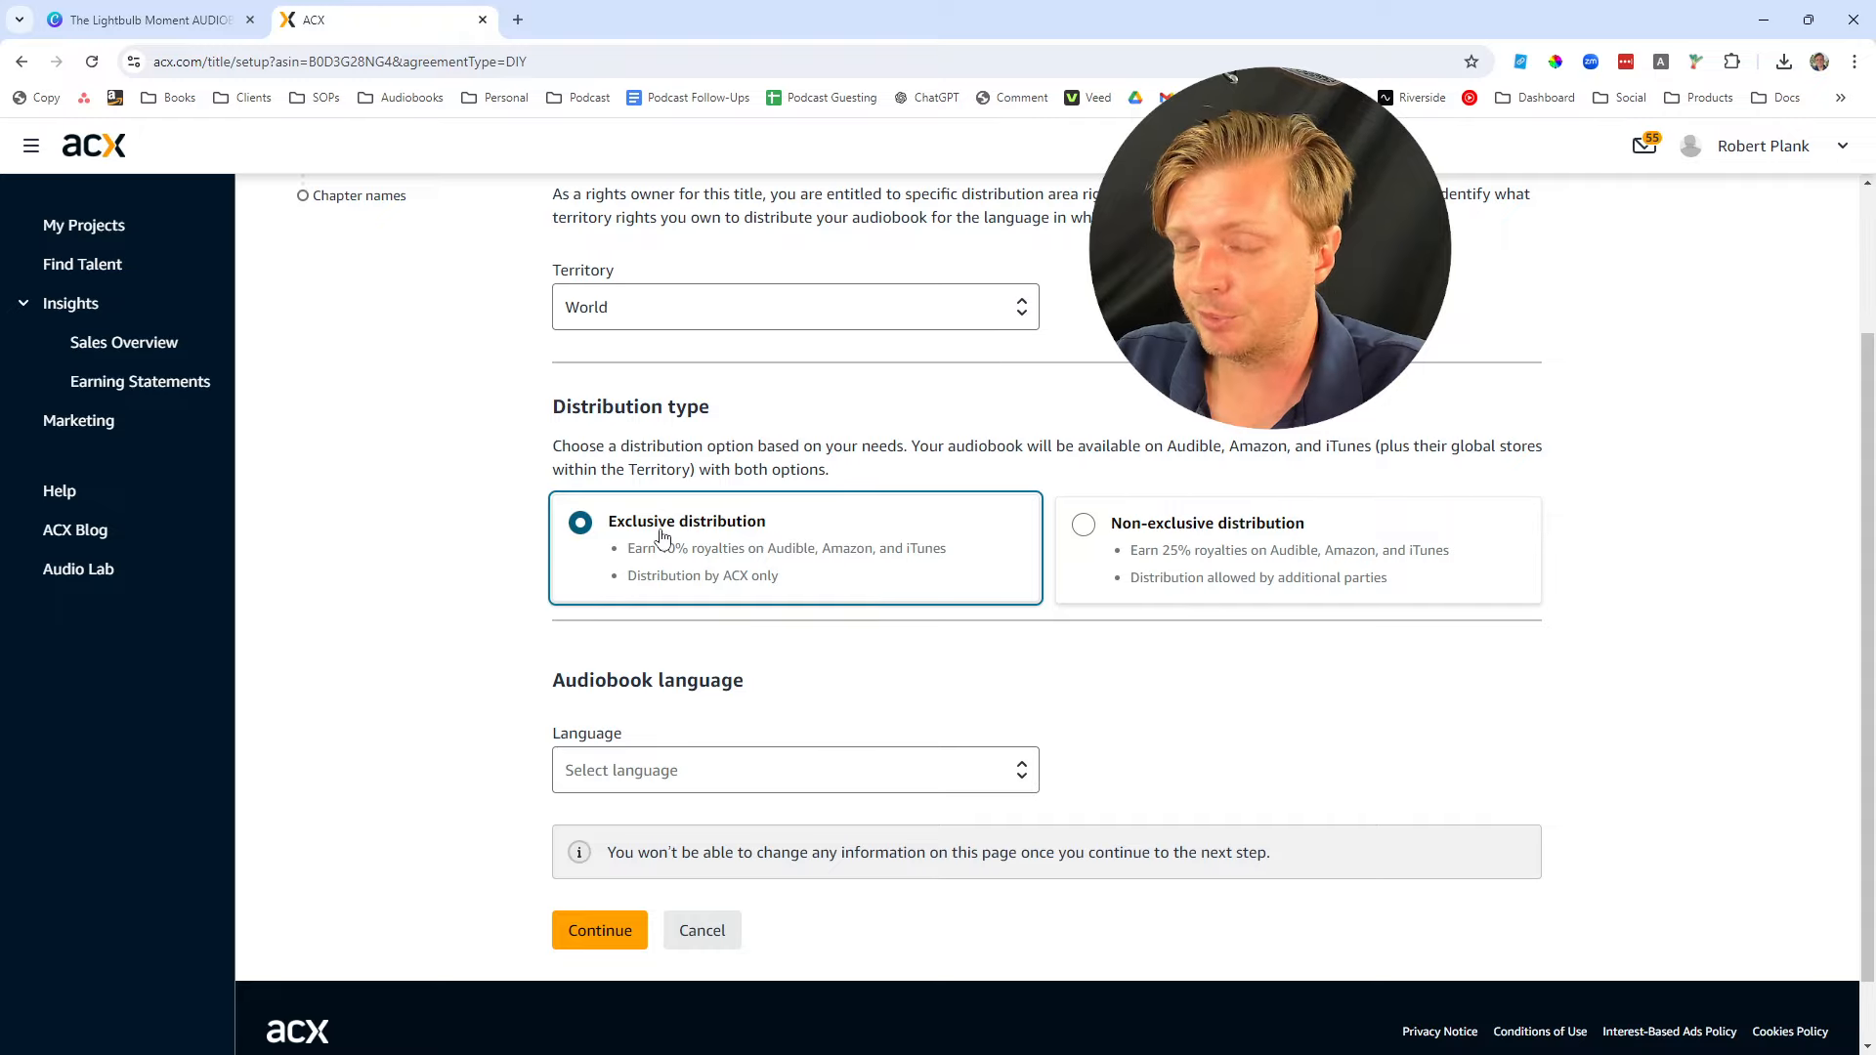
pyautogui.scroll(-1, 659, 537)
pyautogui.click(662, 692)
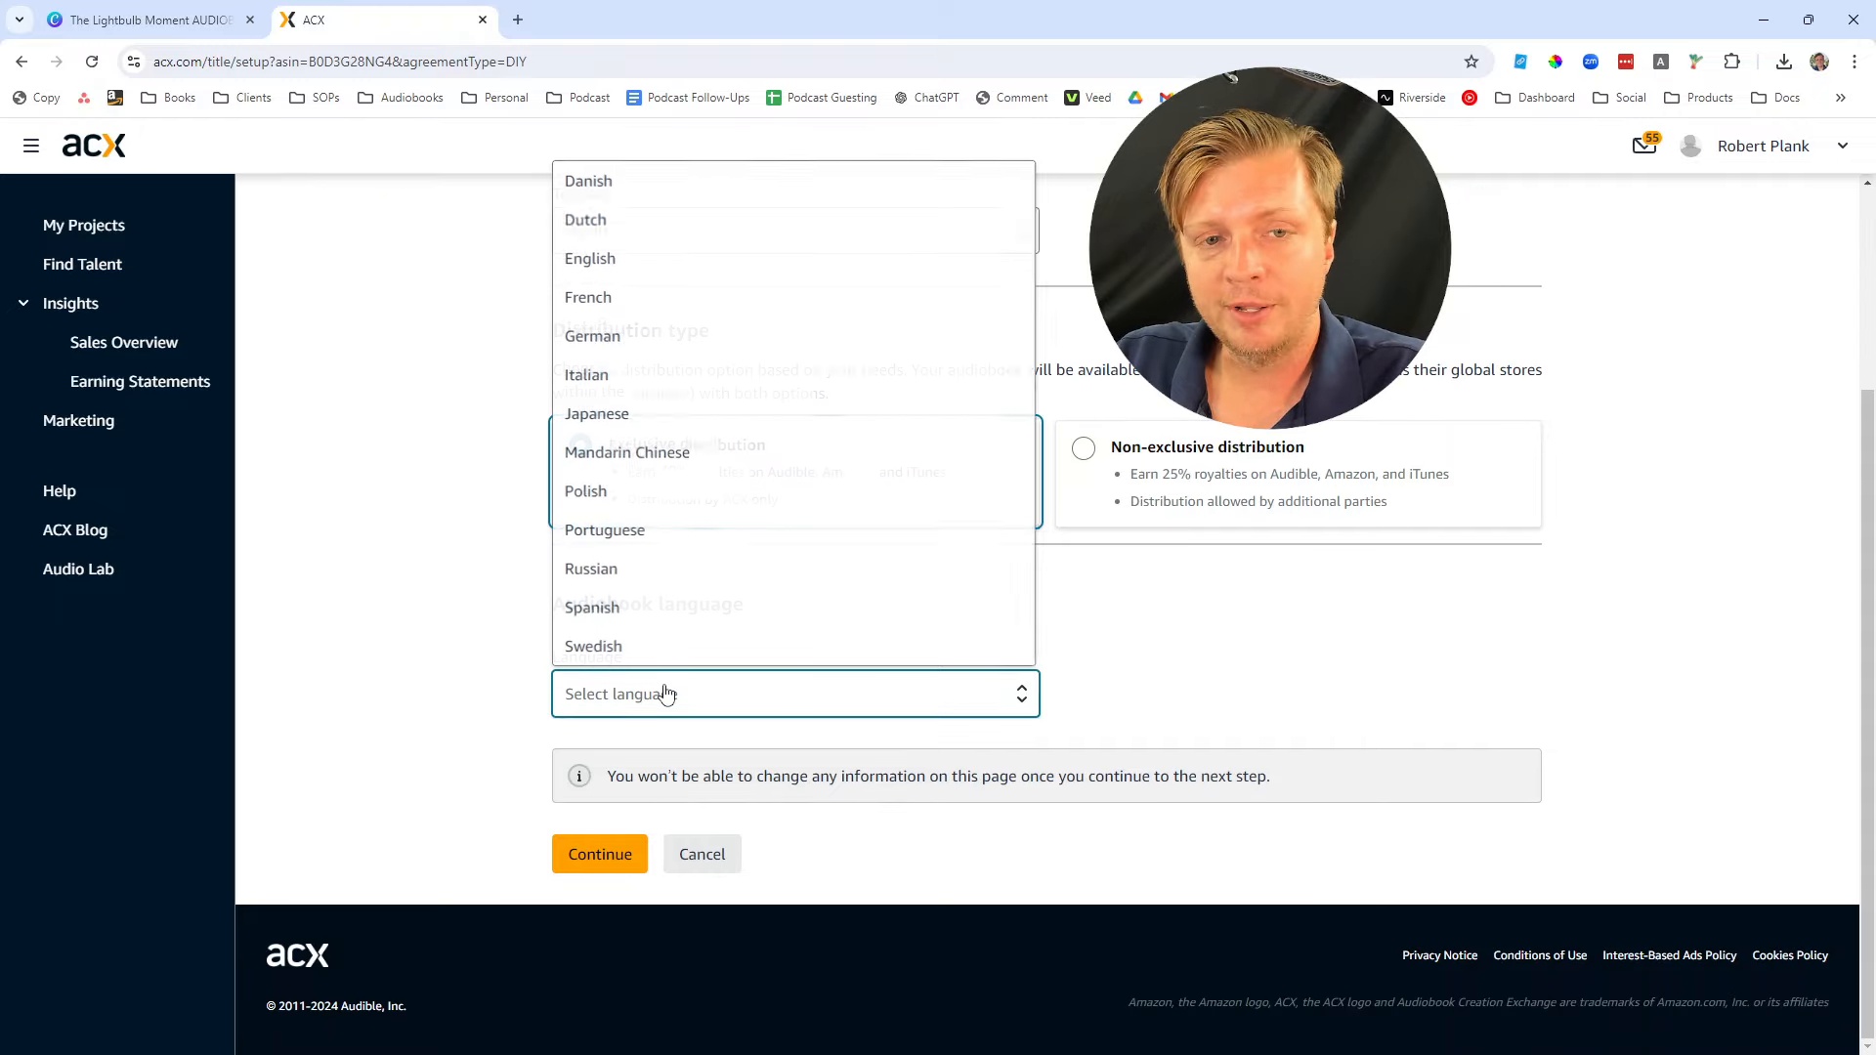
pyautogui.click(648, 256)
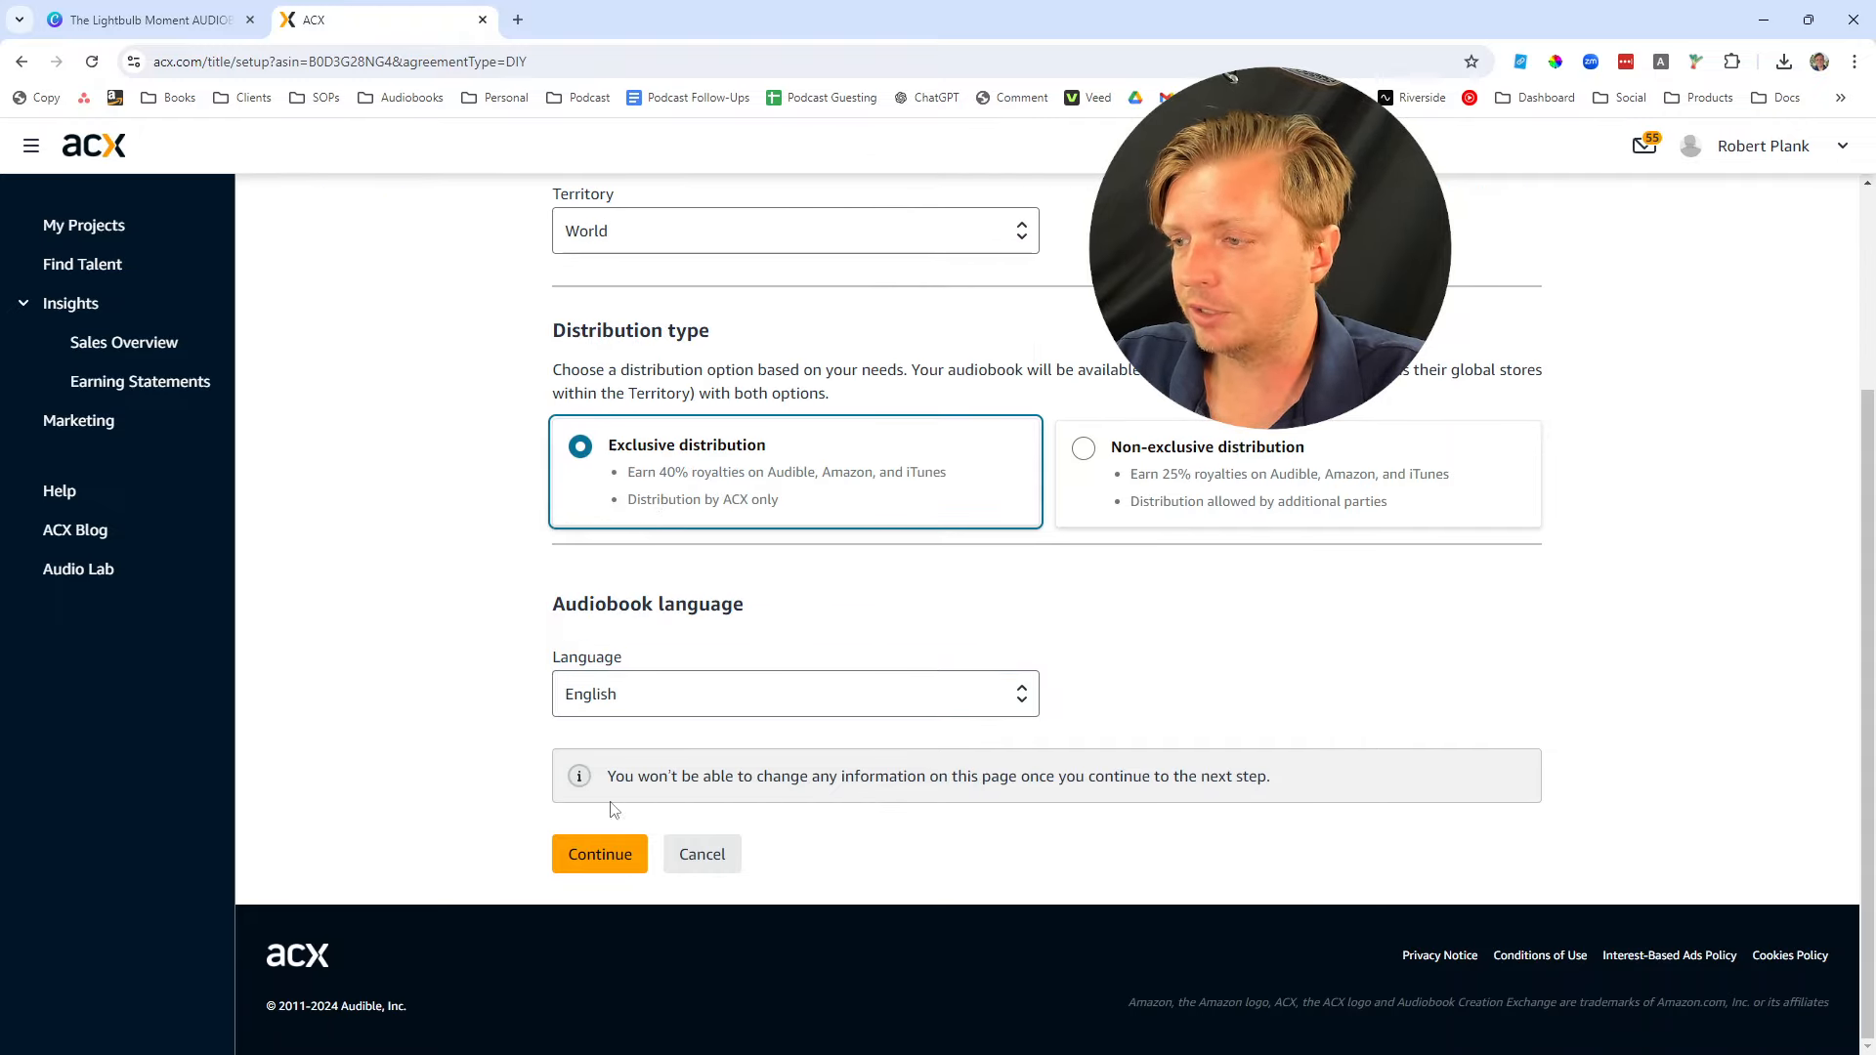
# Submit the distribution settings and agree to the Audiobook License and Distribution Agreement as reviewed
pyautogui.click(594, 856)
pyautogui.click(289, 430)
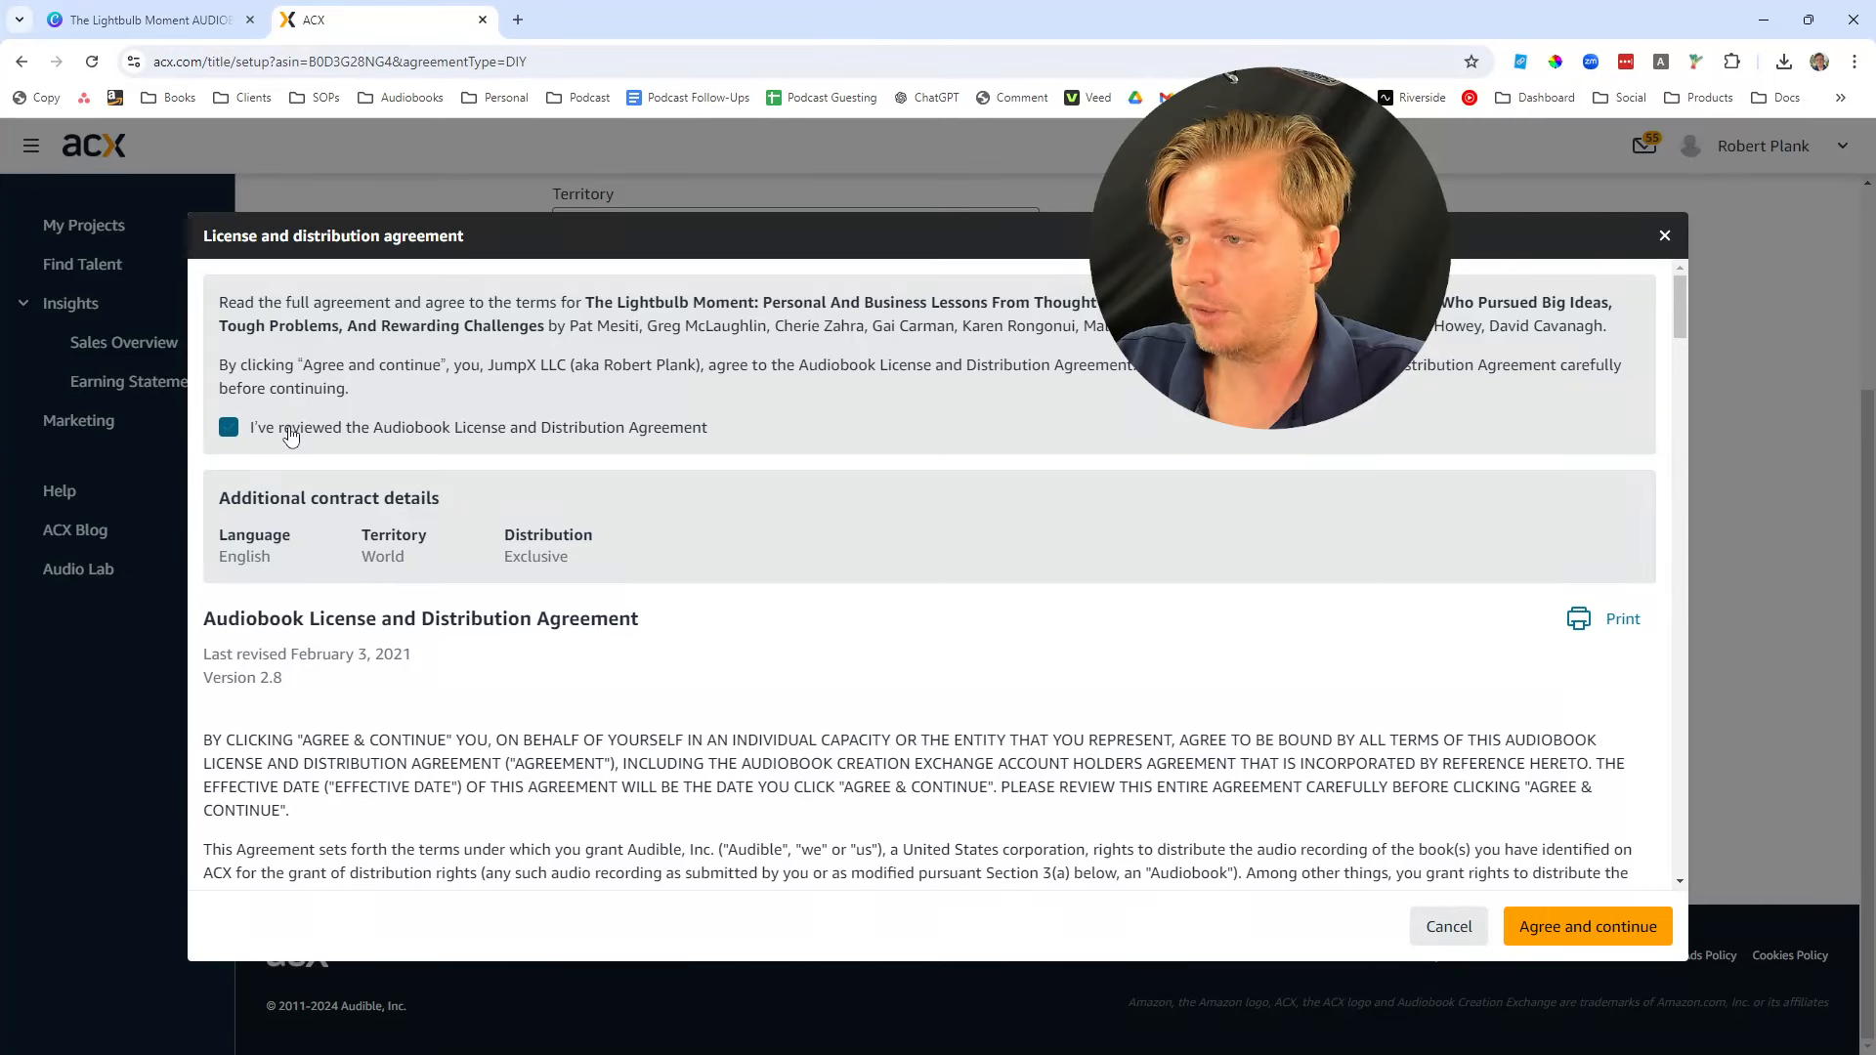
pyautogui.click(1554, 928)
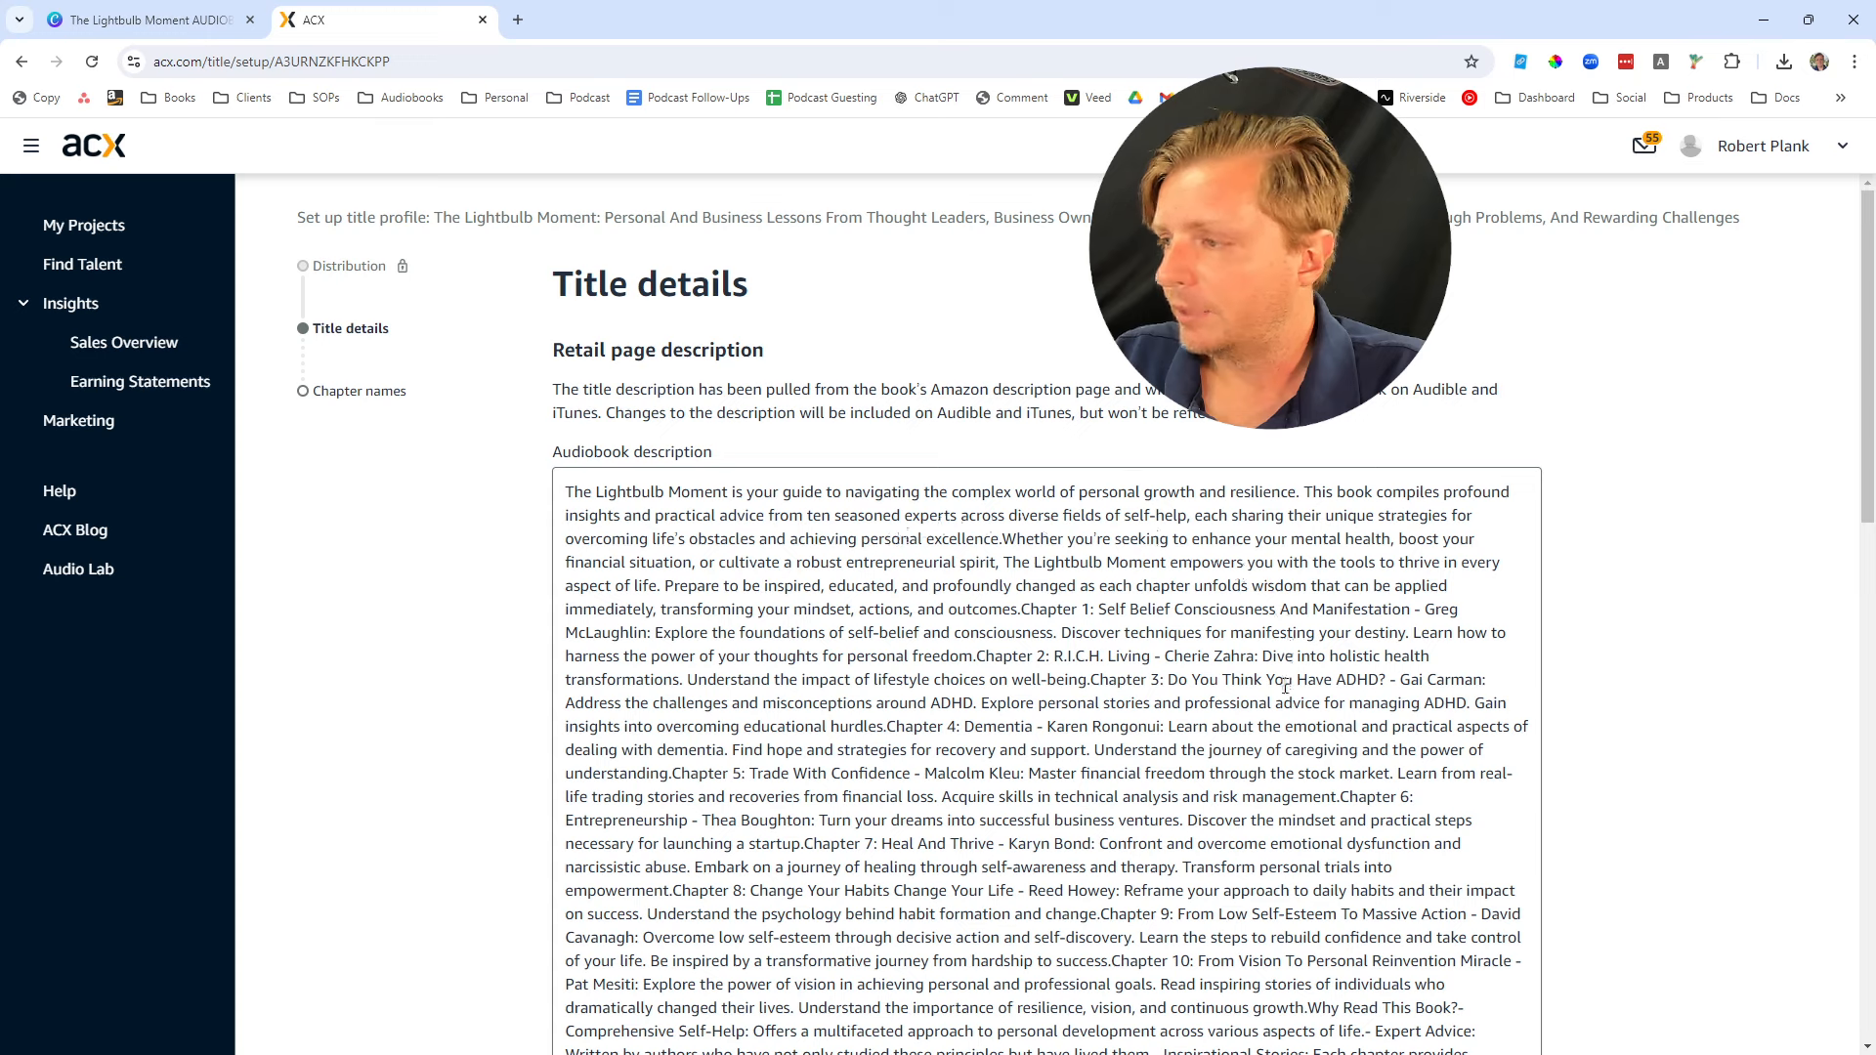
# Insert a blank line before "Chapter 1" in the audiobook description
pyautogui.scroll(-5, 1286, 687)
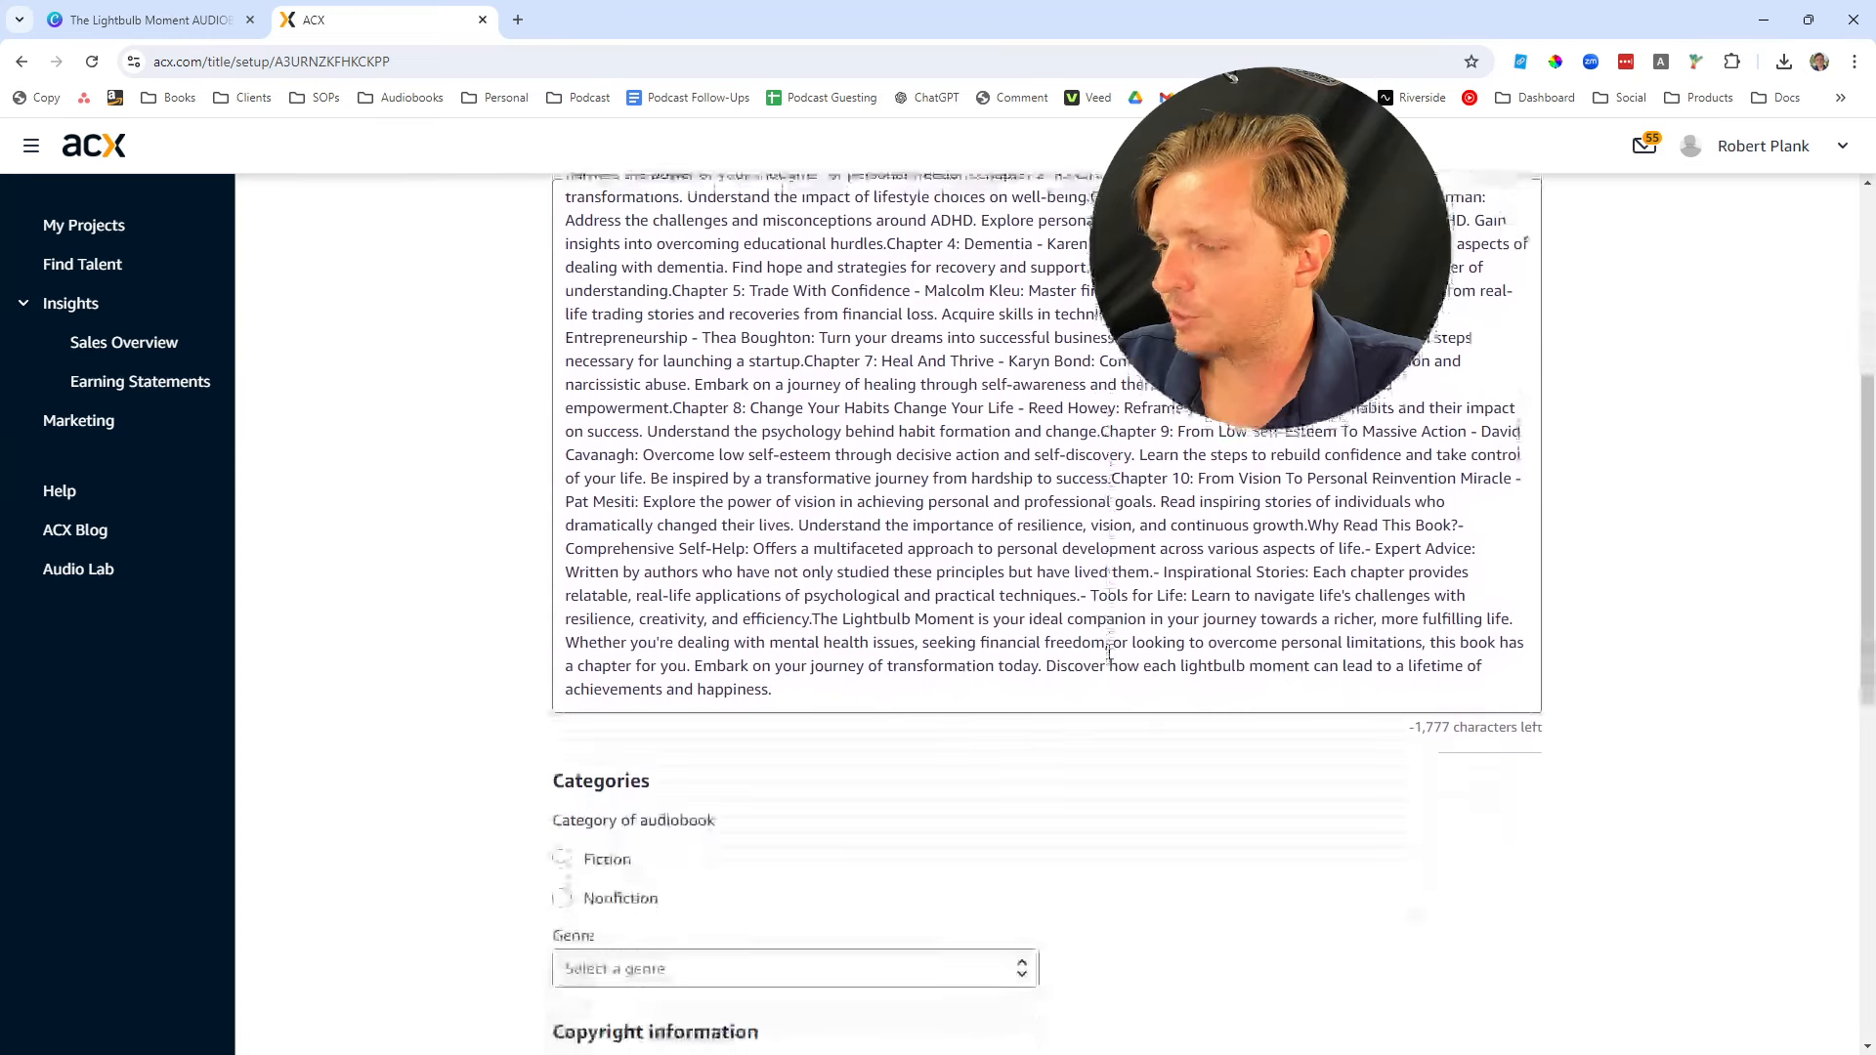
pyautogui.scroll(2, 1109, 653)
pyautogui.scroll(1, 1110, 652)
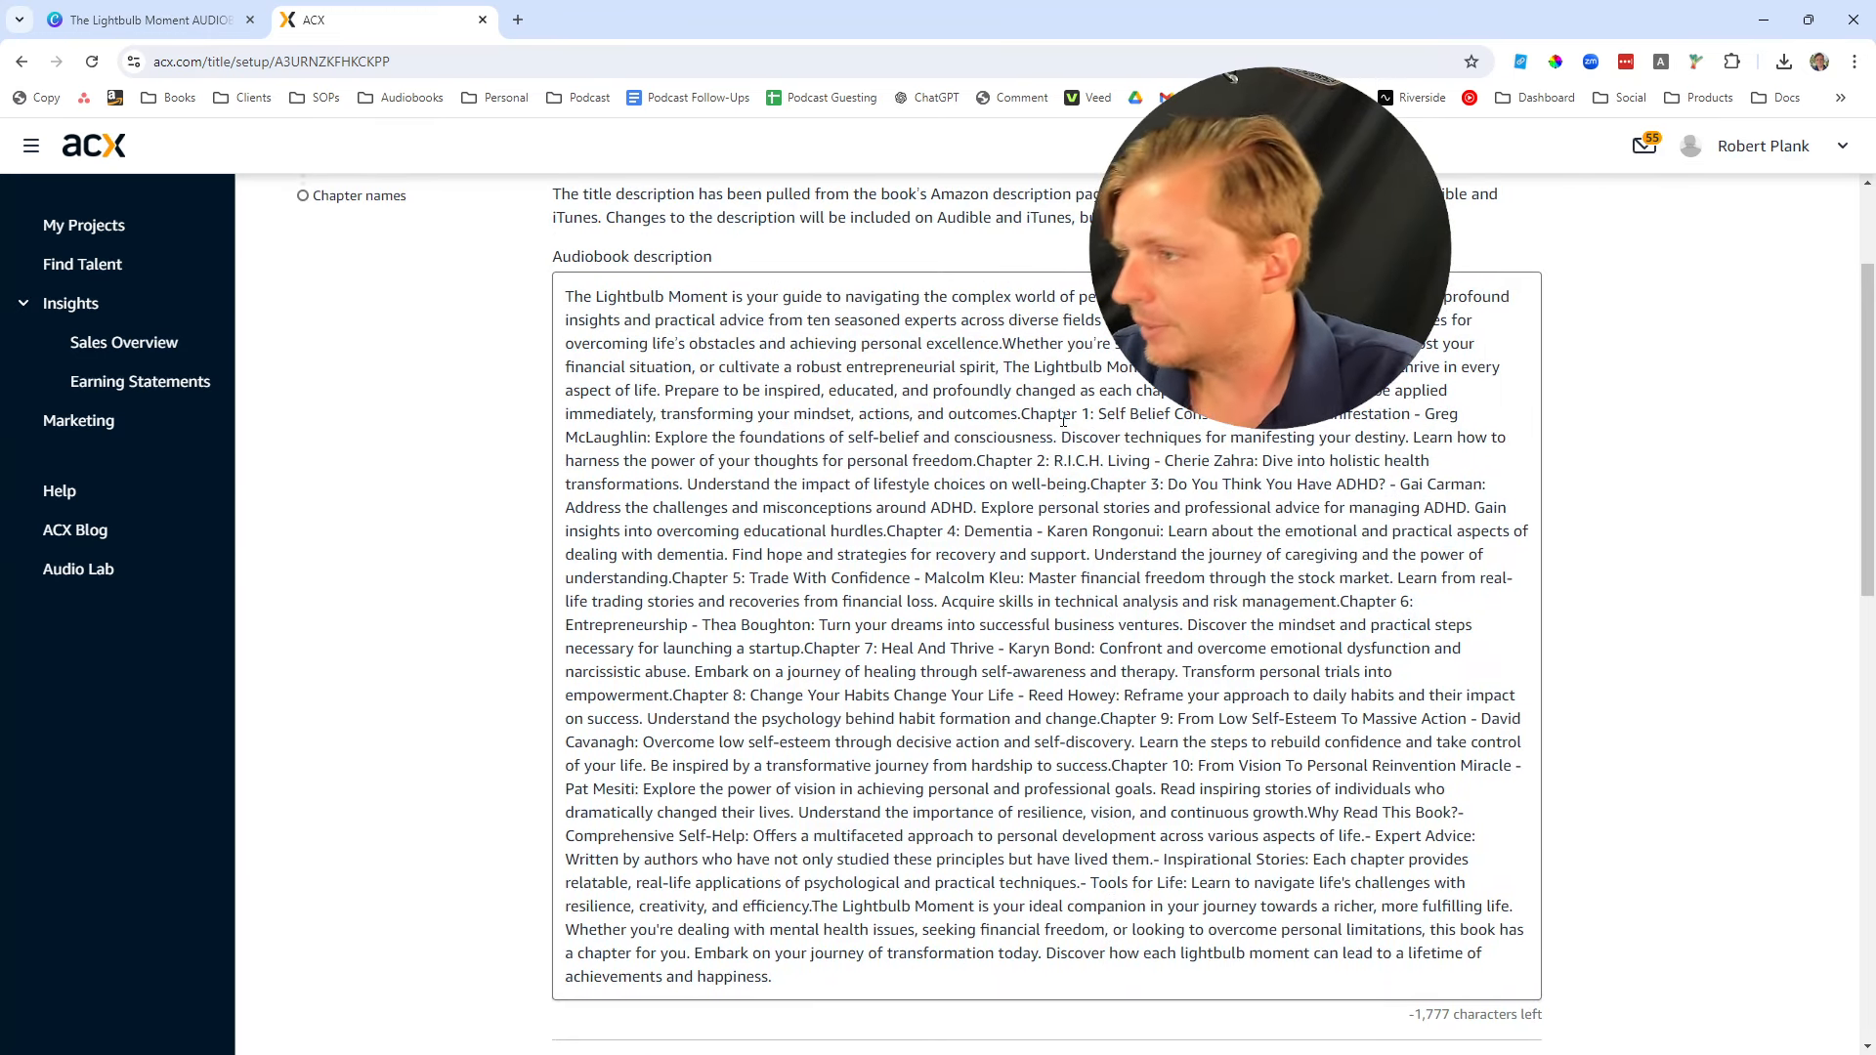
pyautogui.click(1023, 413)
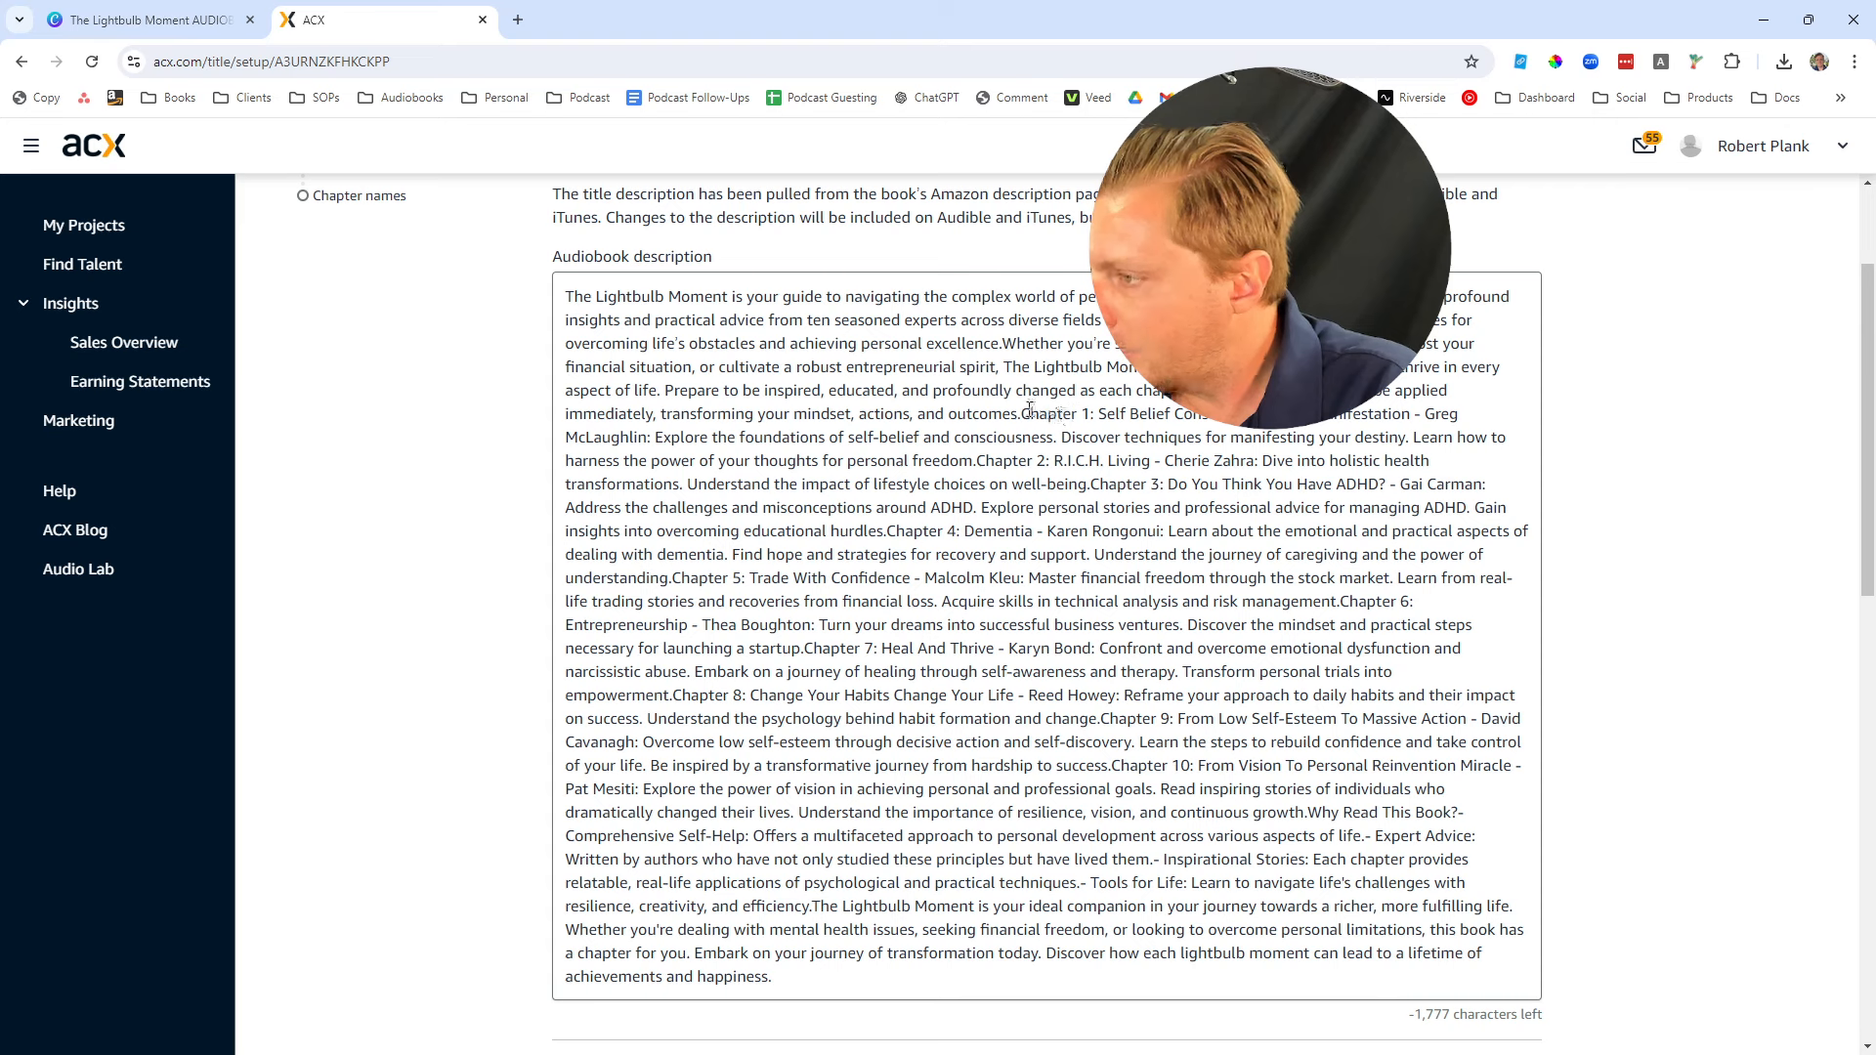
pyautogui.press('Return')
pyautogui.press('Return')
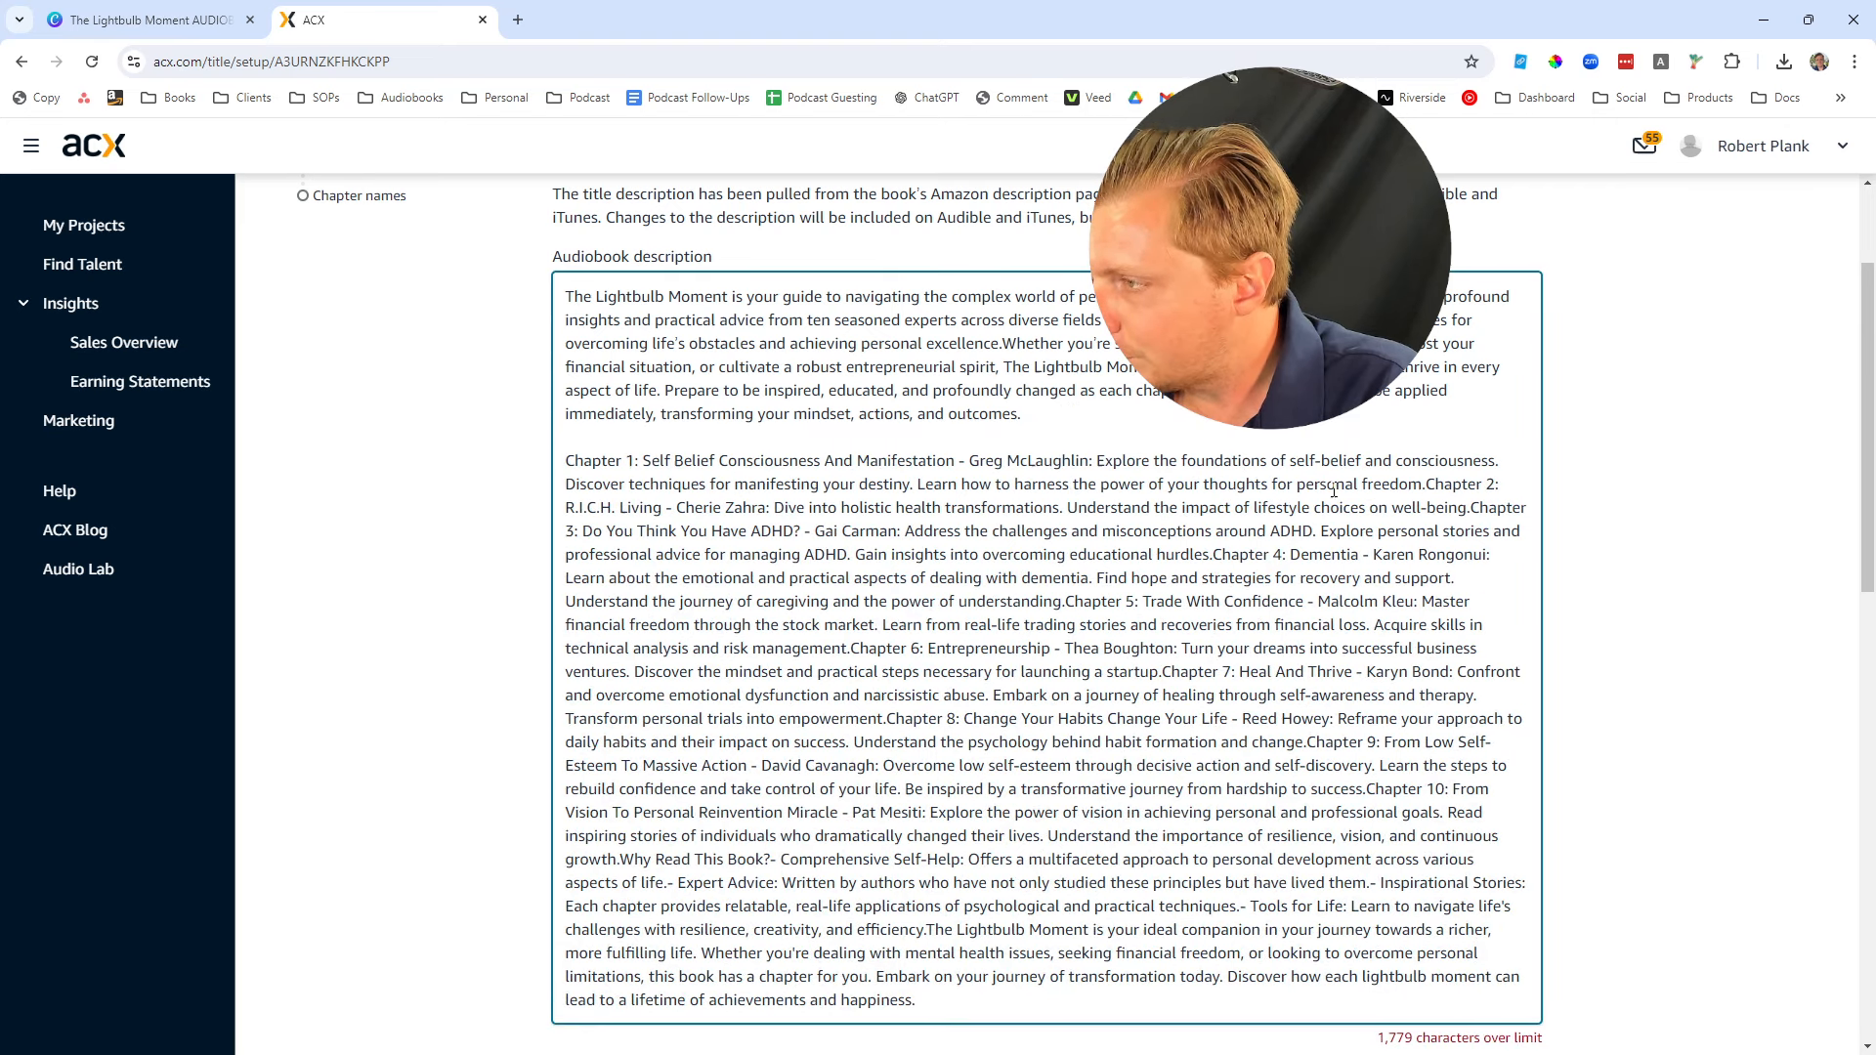
# Separate the Chapter 2 and Chapter 3 summaries into their own paragraphs with blank lines
pyautogui.click(1426, 485)
pyautogui.press('Return')
pyautogui.press('Return')
pyautogui.click(610, 554)
pyautogui.press('Return')
pyautogui.press('Return')
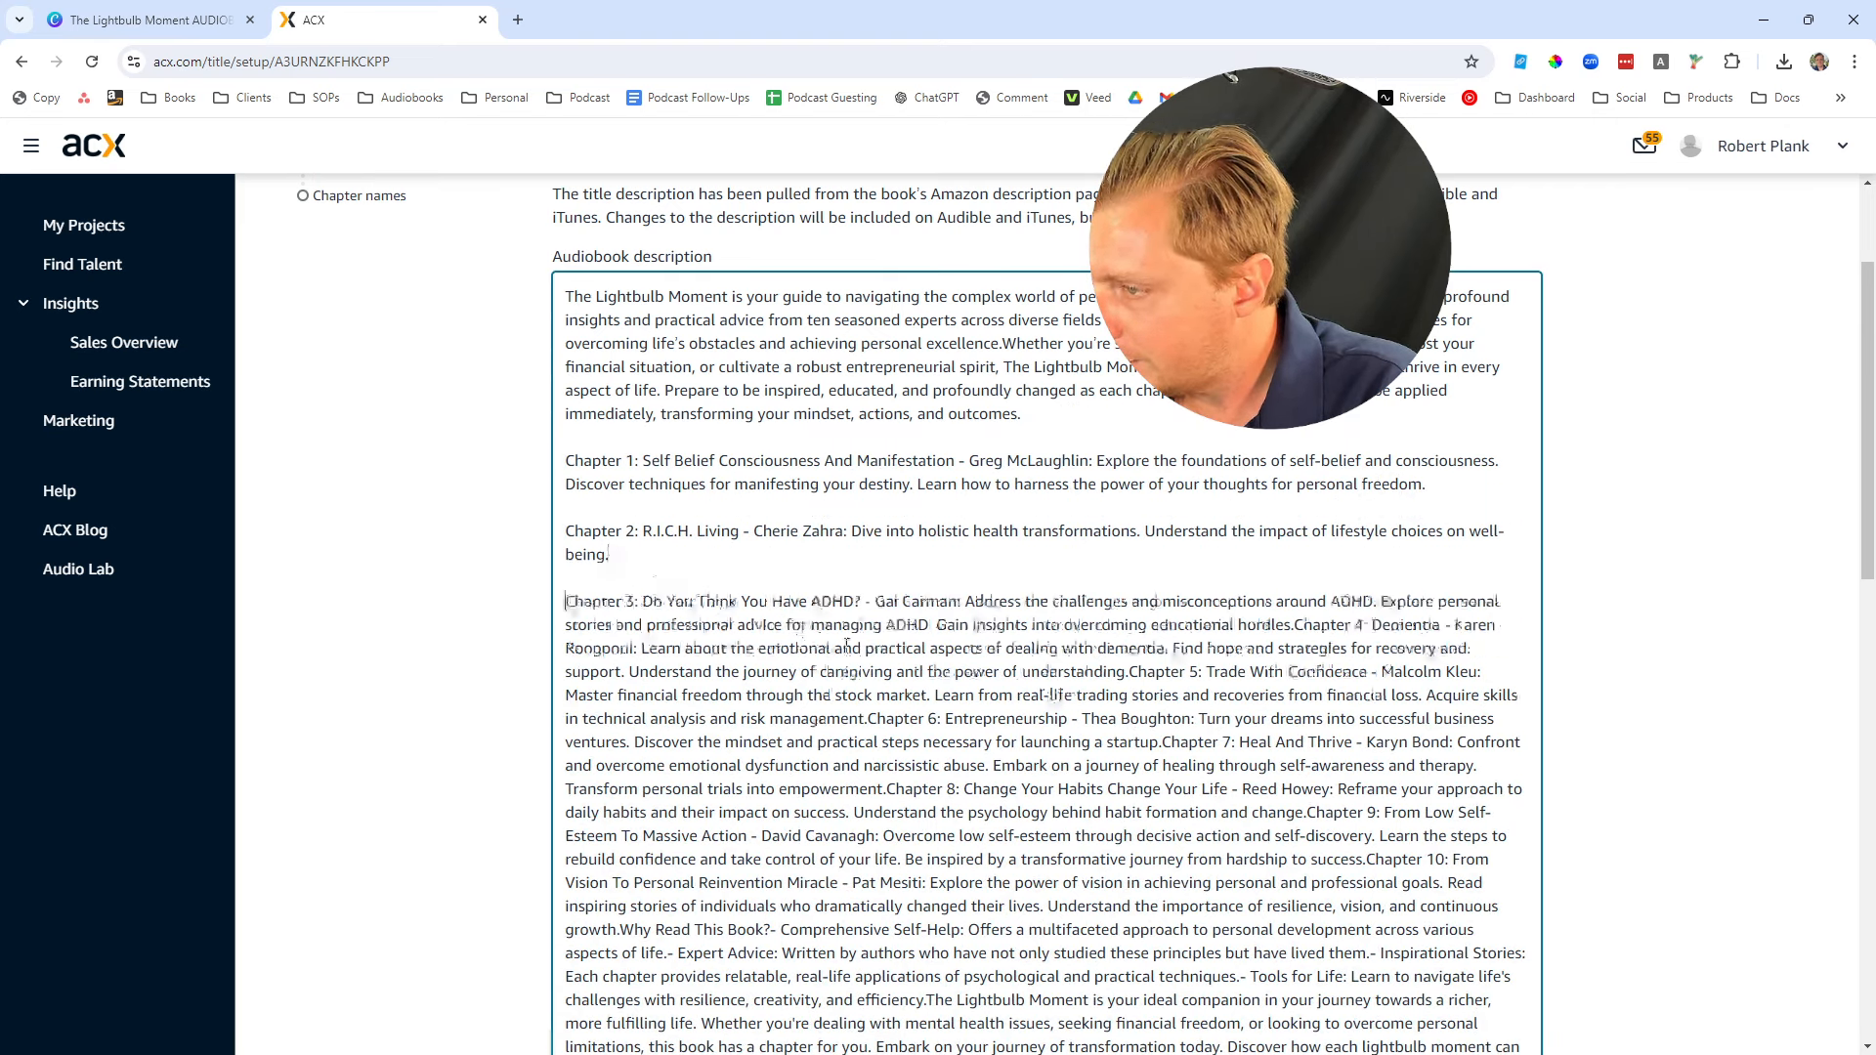
# Delete the chapter summaries from "Chapter 1" up to the sentence starting "Read inspiring stories" to shorten the audiobook description
pyautogui.scroll(-5, 1186, 772)
pyautogui.scroll(3, 1270, 683)
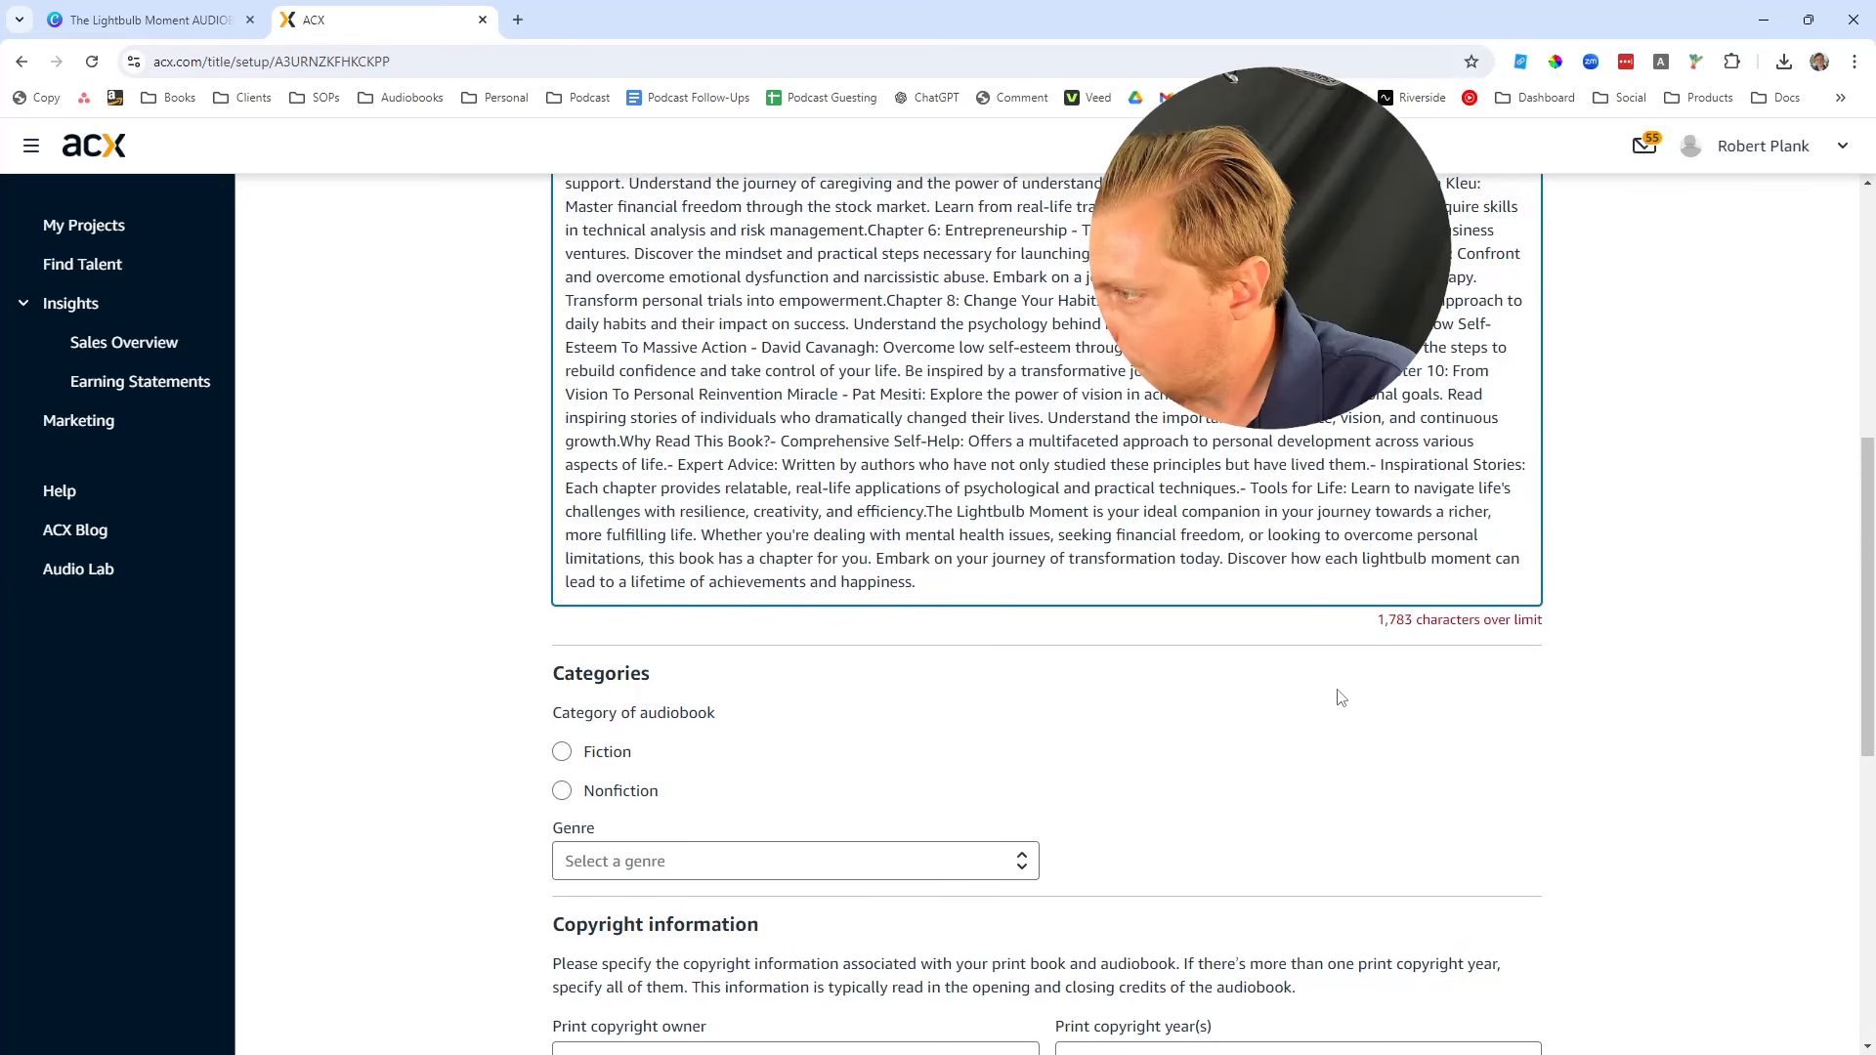
pyautogui.moveTo(1405, 816); pyautogui.dragTo(1495, 819)
pyautogui.click(1494, 819)
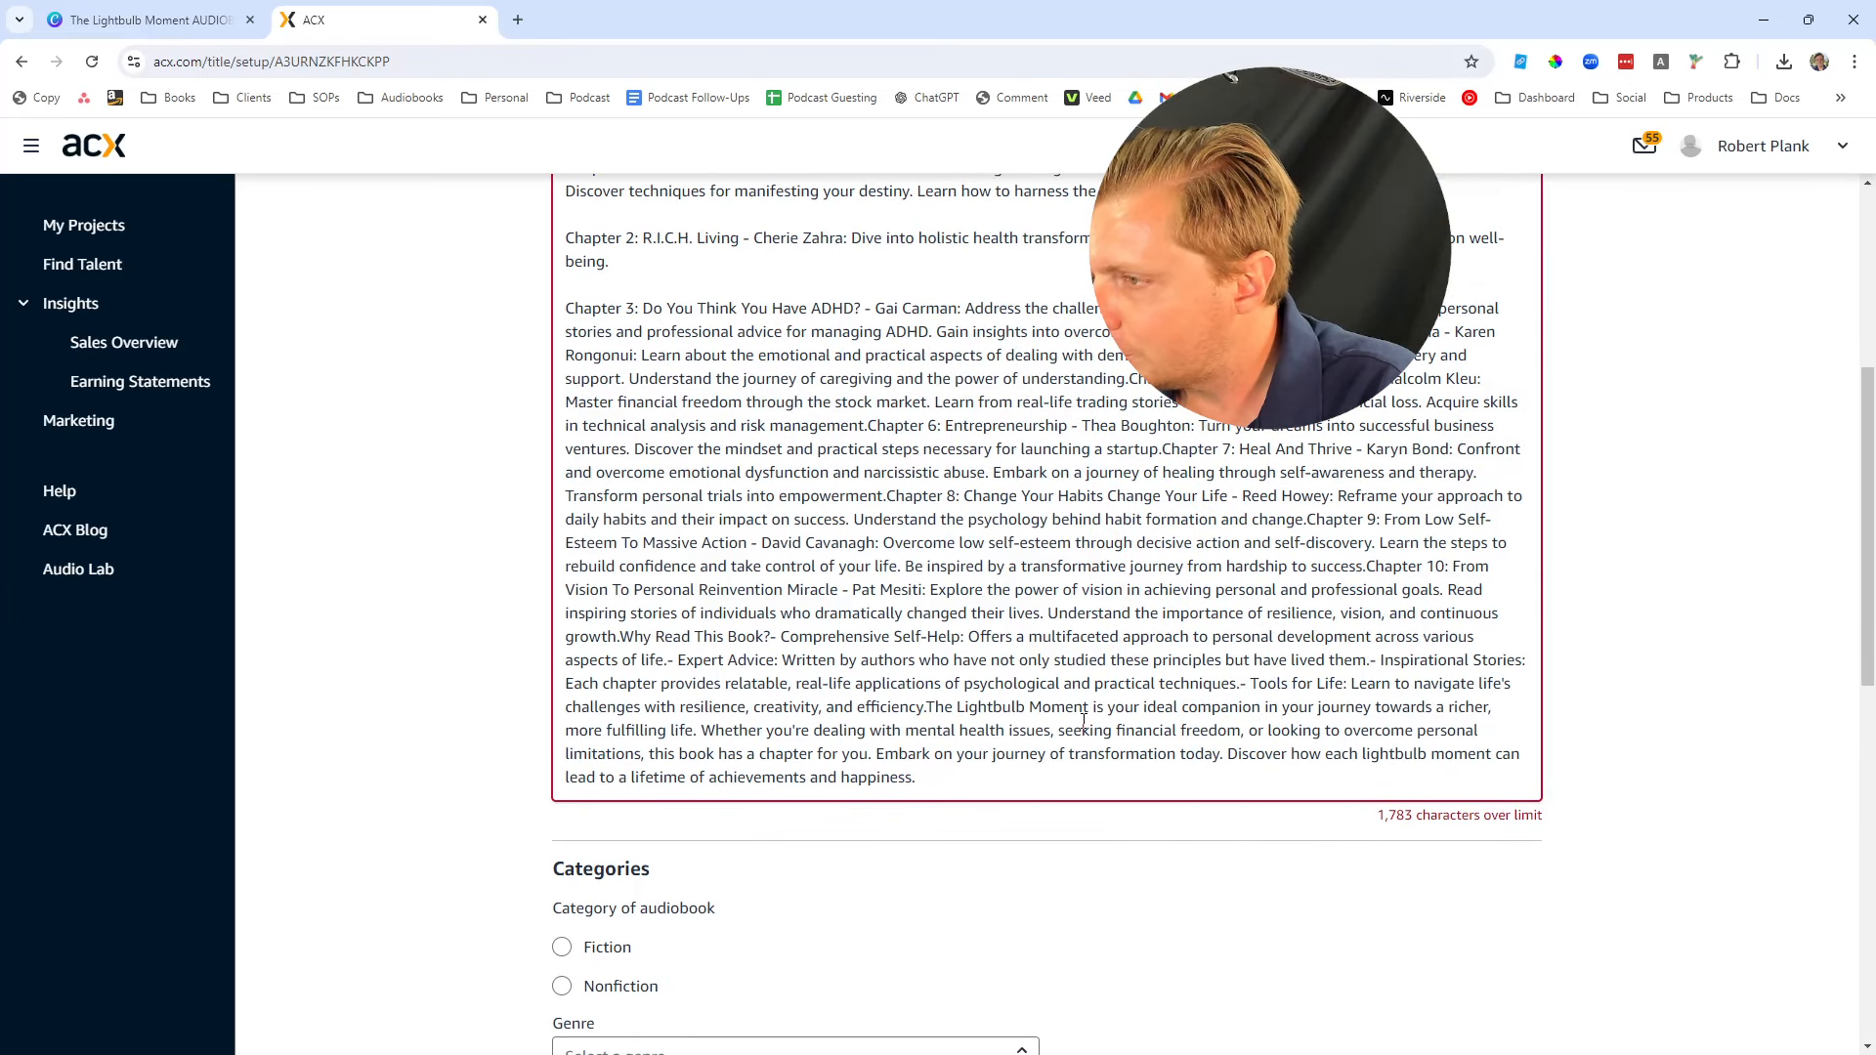
pyautogui.scroll(2, 992, 587)
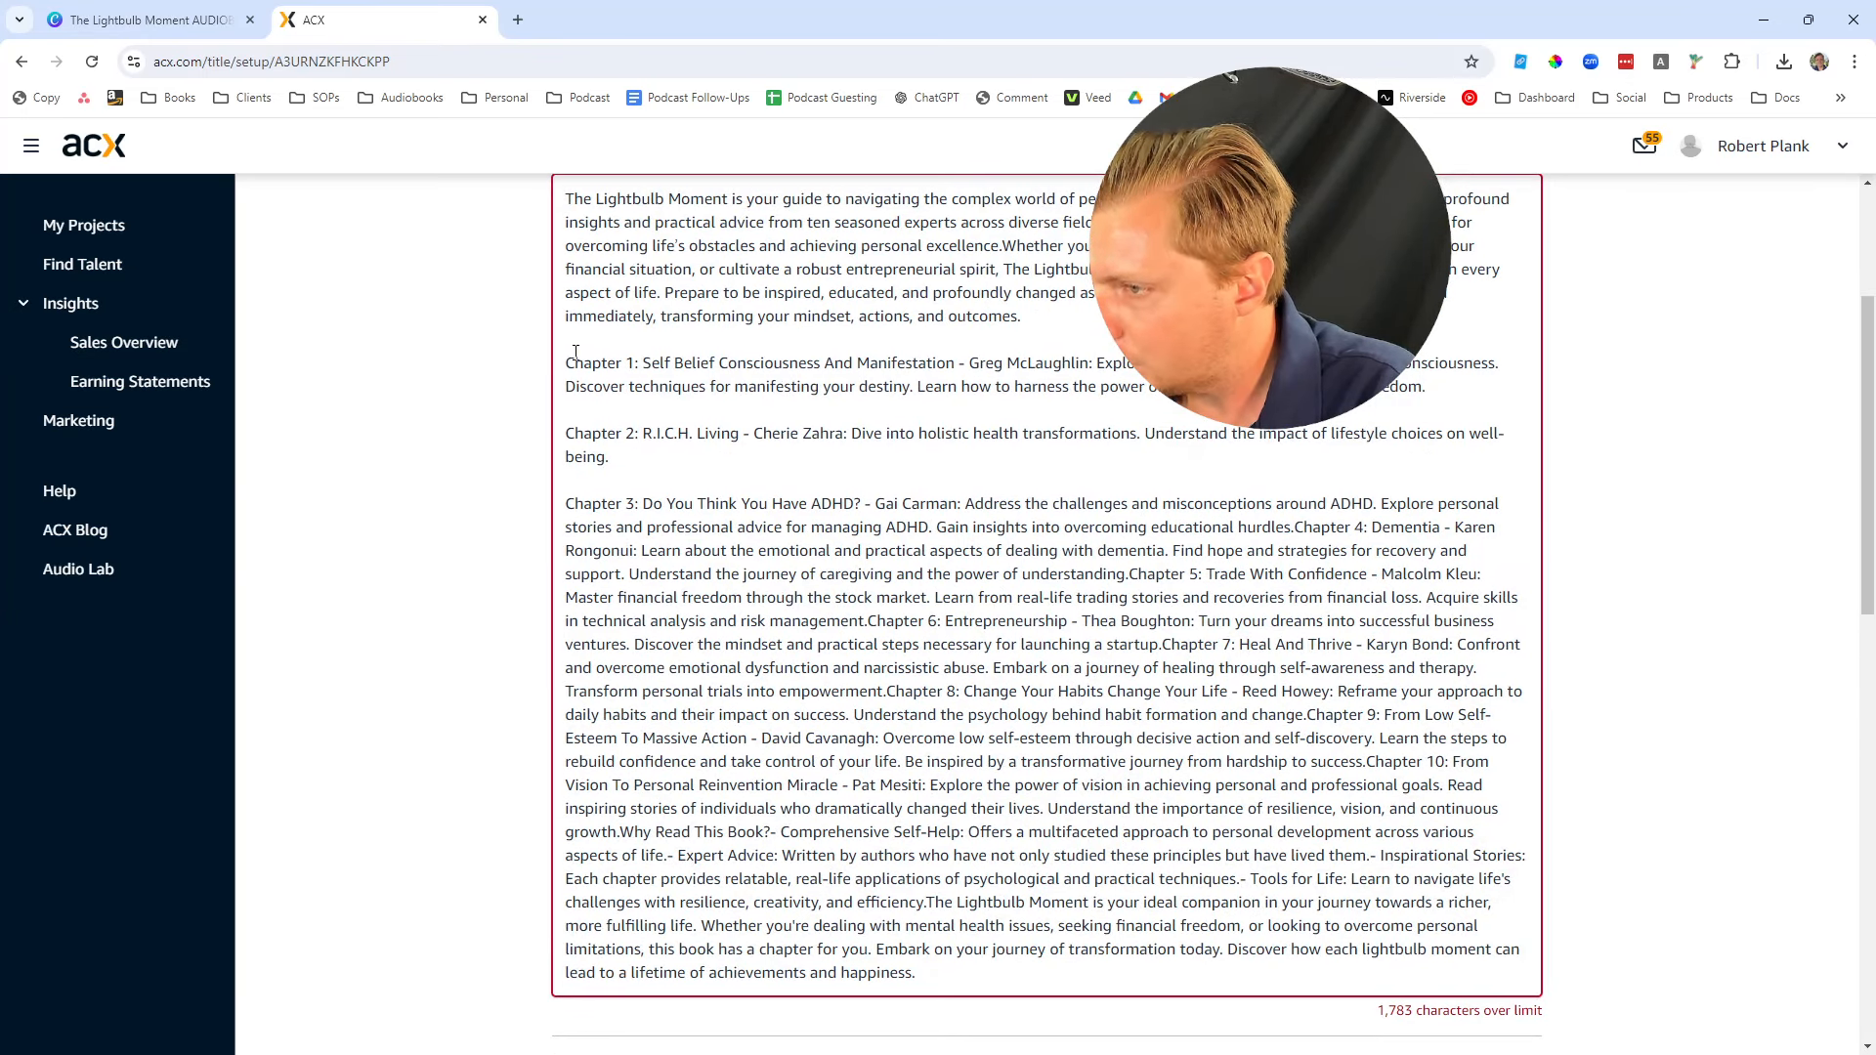
pyautogui.moveTo(574, 363); pyautogui.dragTo(1452, 786)
pyautogui.press('BackSpace')
pyautogui.press('BackSpace')
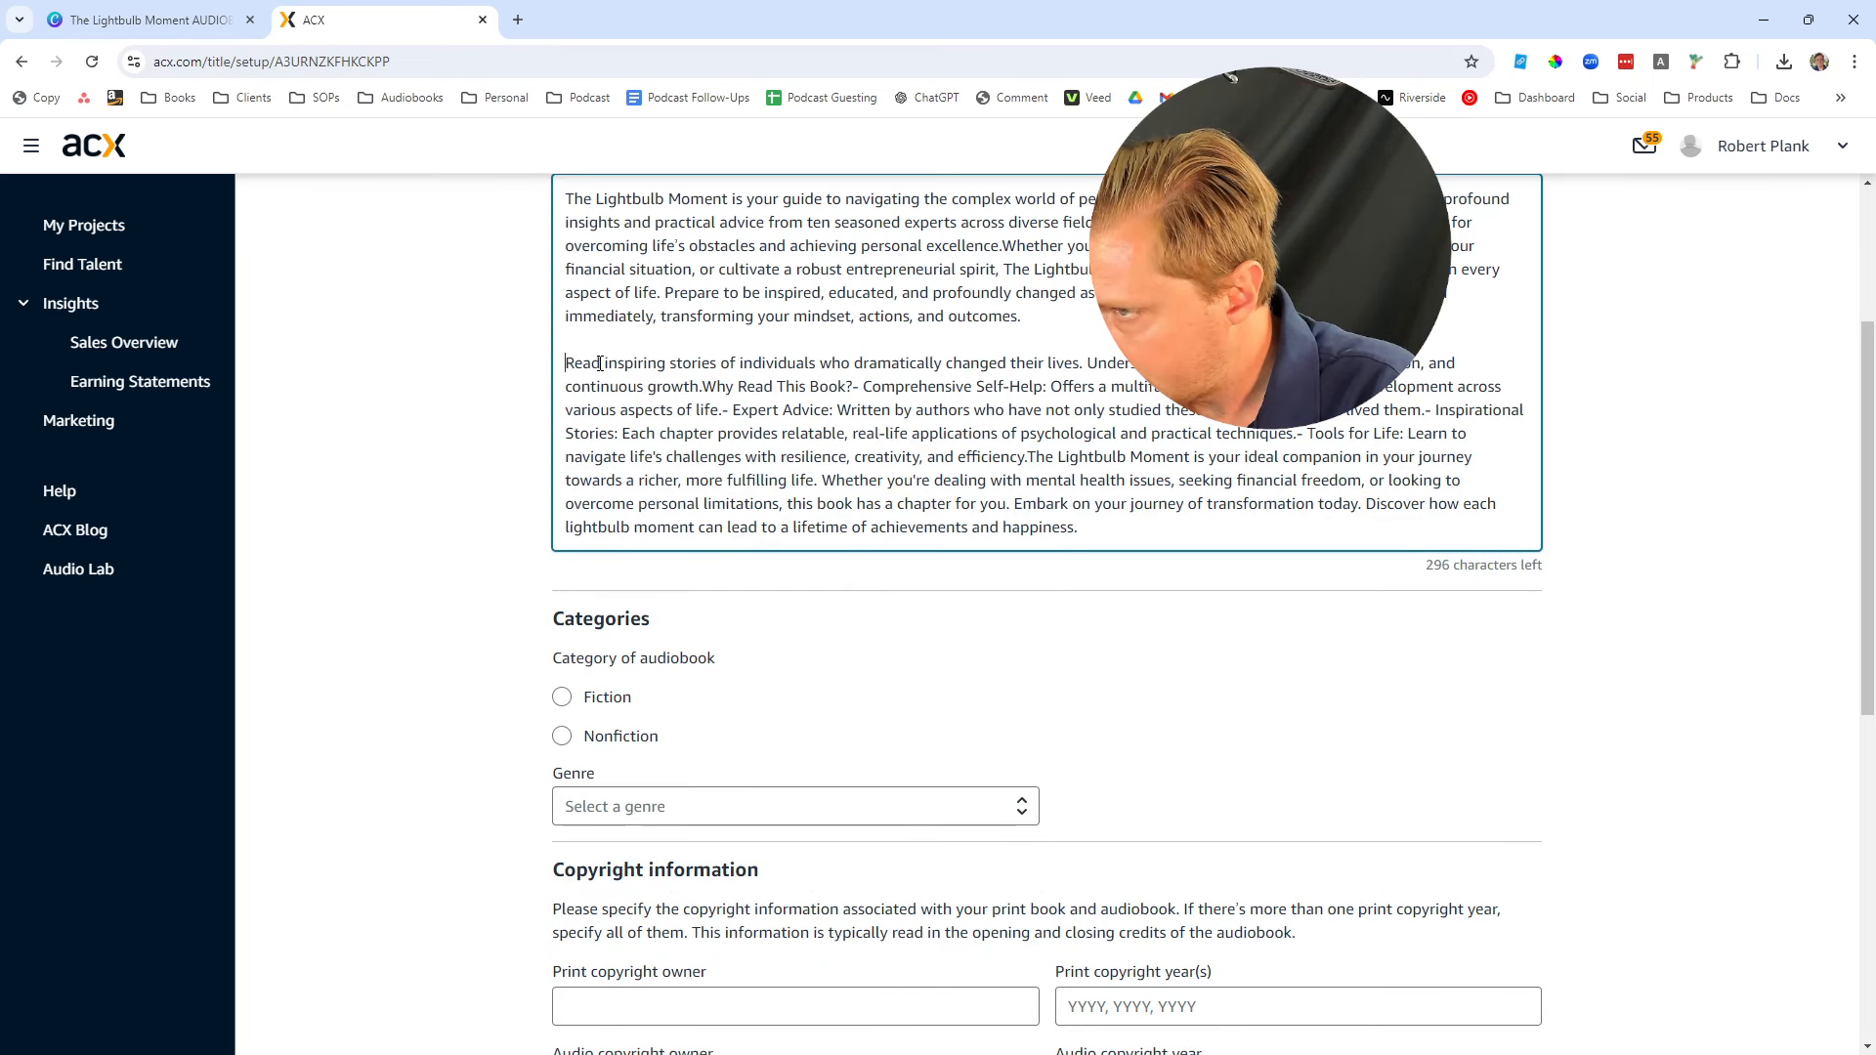
# Replace "Read" with "Listen to" before "inspiring stories" and start a new paragraph at "Why Read This Book?"
pyautogui.hotkey('ctrl', 'shift', 'Right')
pyautogui.write('Listen to')
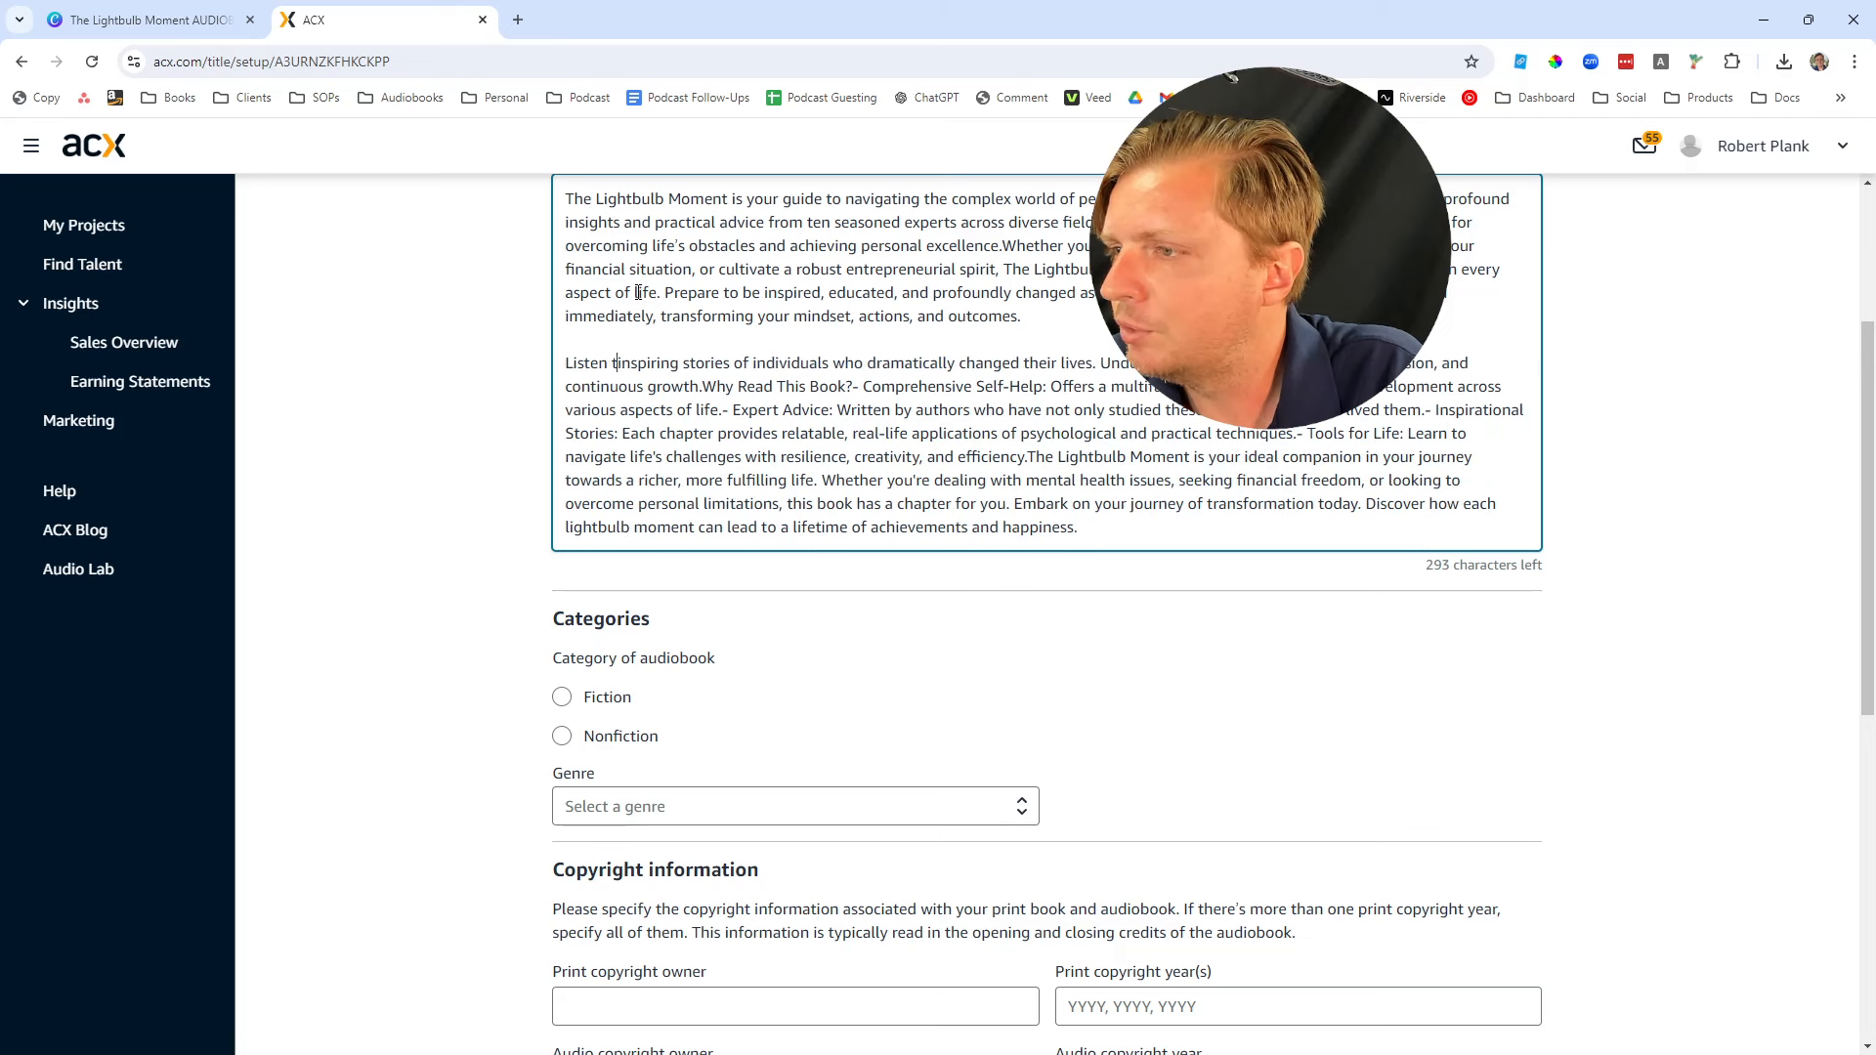
pyautogui.press('Return')
pyautogui.press('Return')
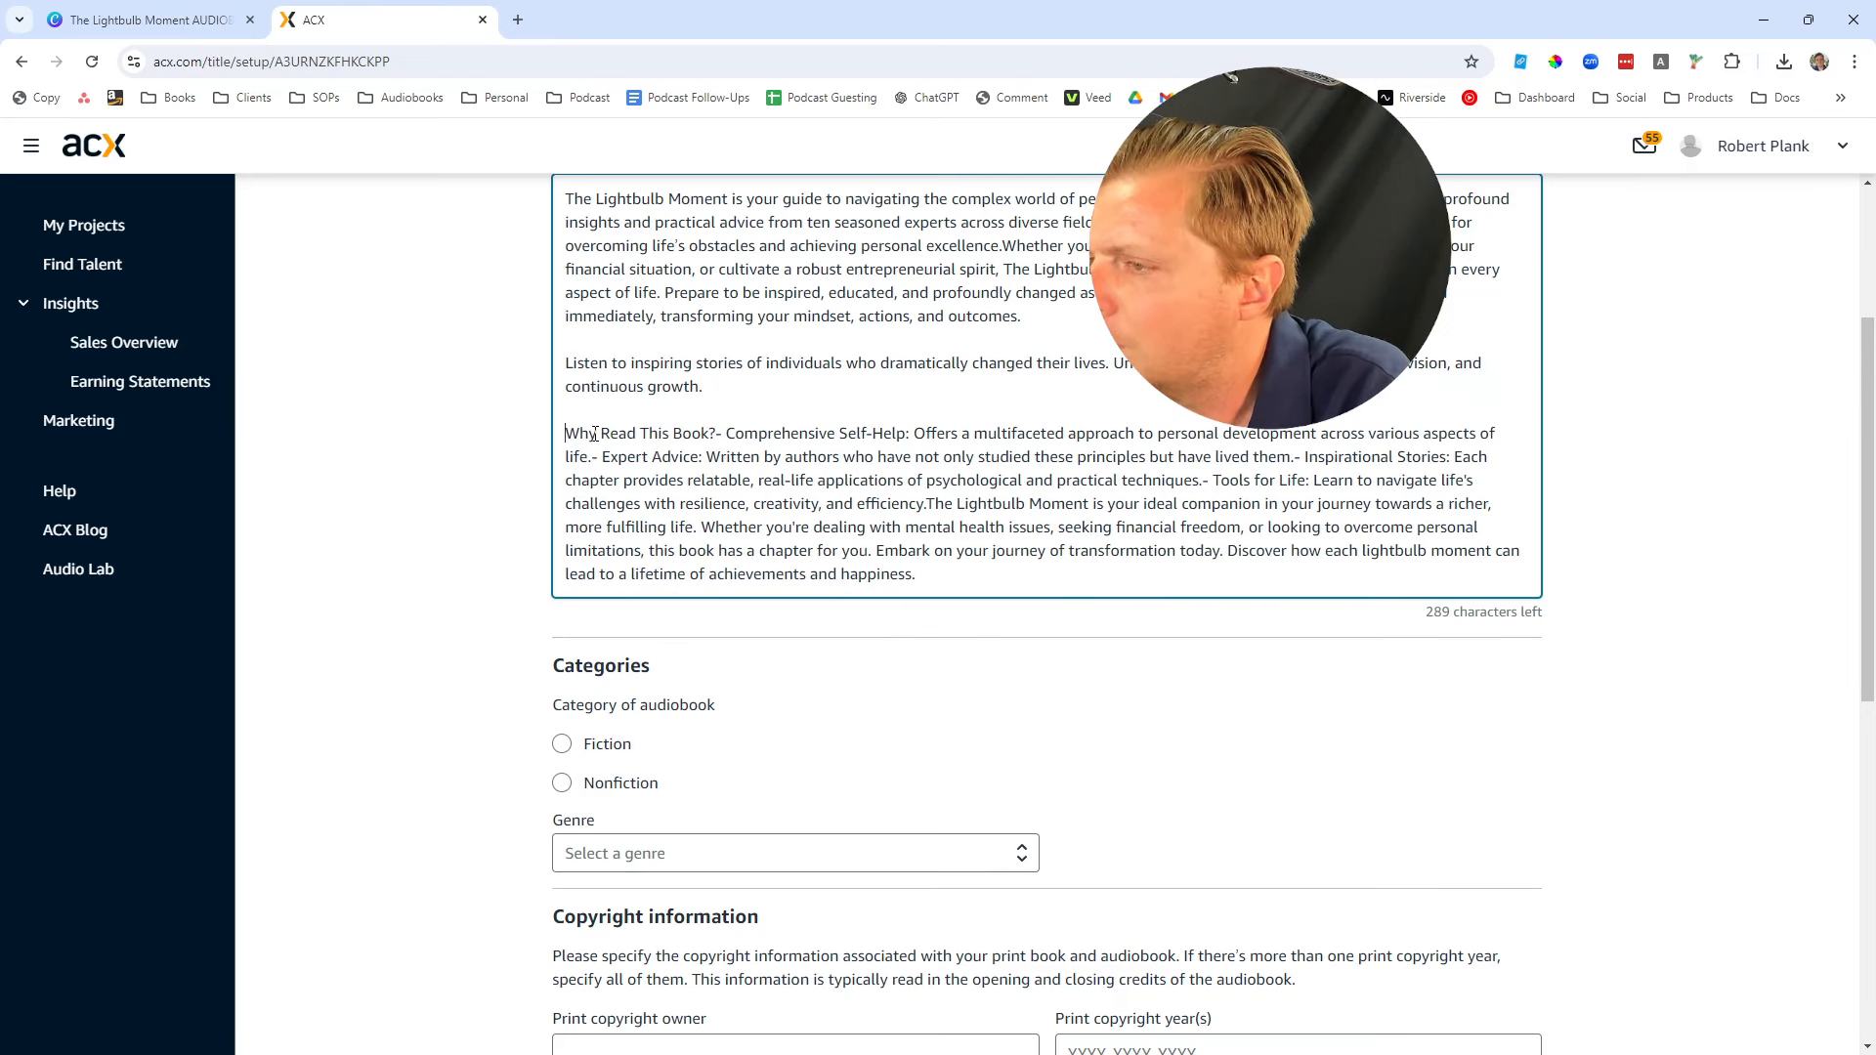
# Change the description's question to "Why Listen to This Book?" and put a blank line between it and the "Comprehensive Self-Help" point
pyautogui.hotkey('ctrl', 'shift', 'Left')
pyautogui.write('Listen to')
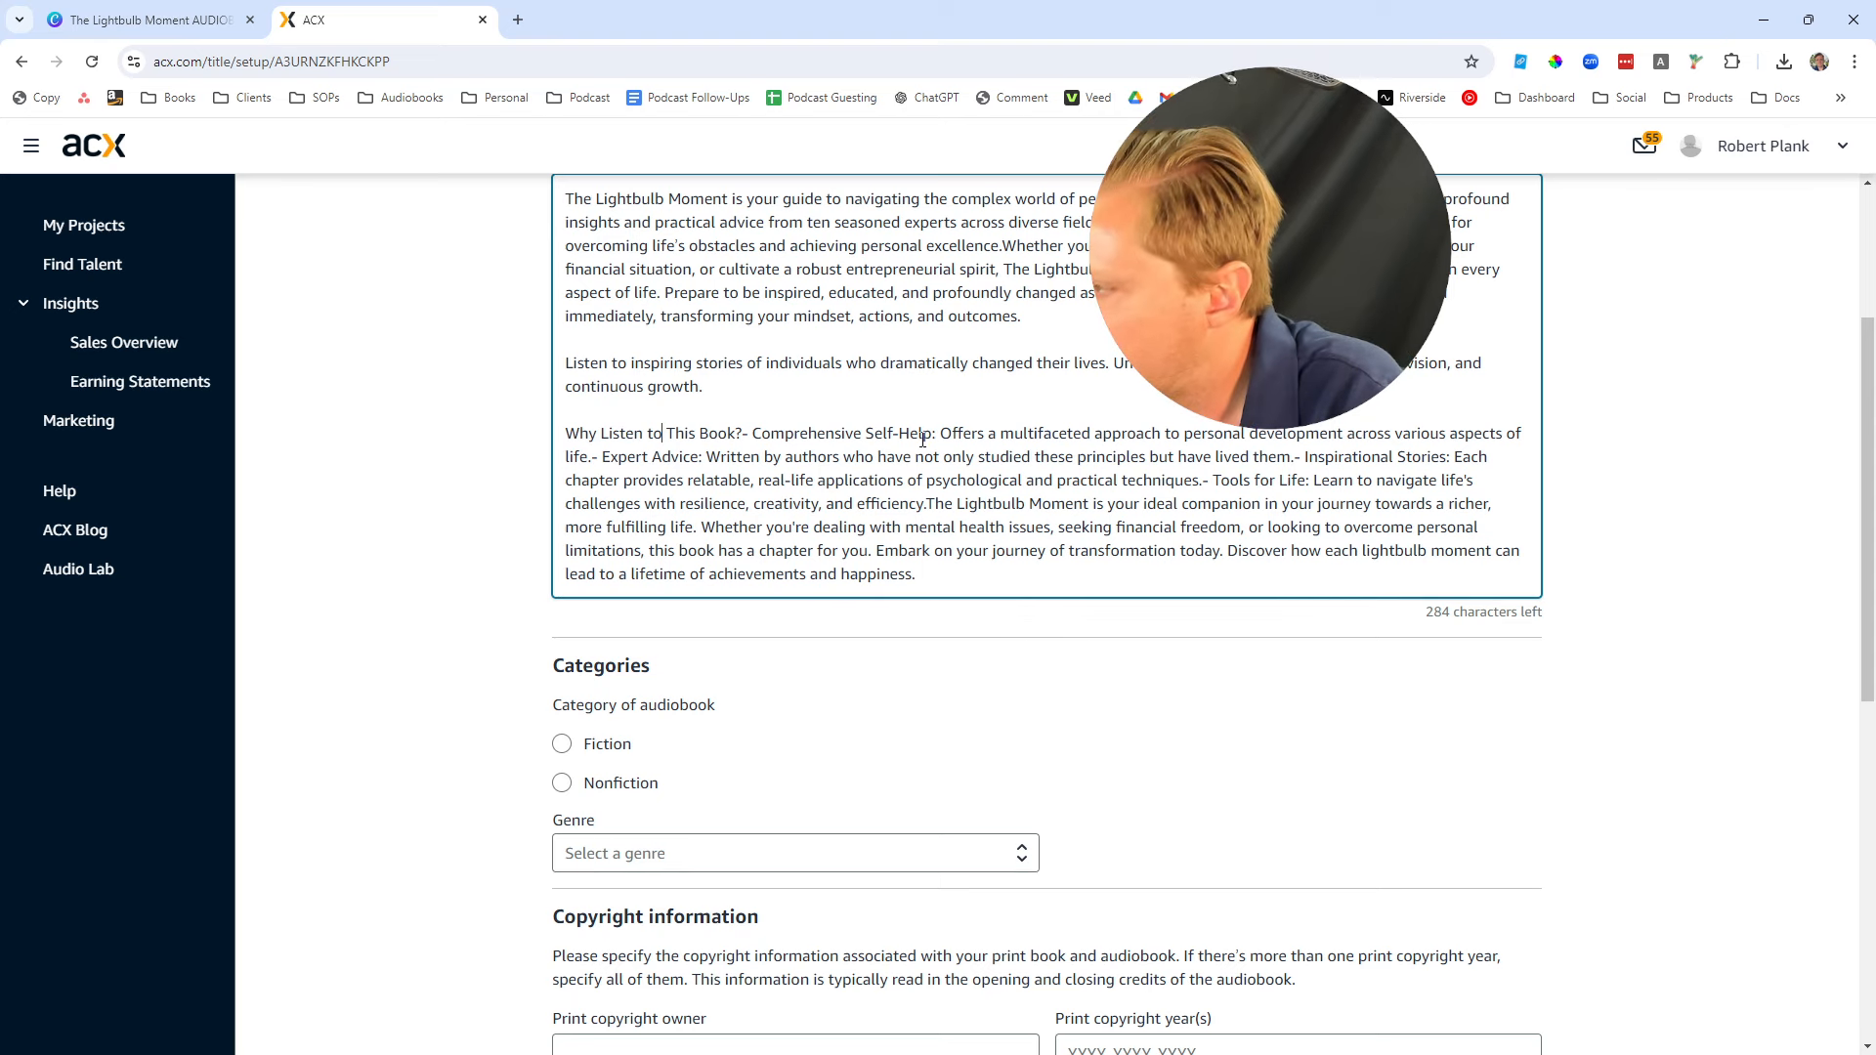
pyautogui.click(744, 434)
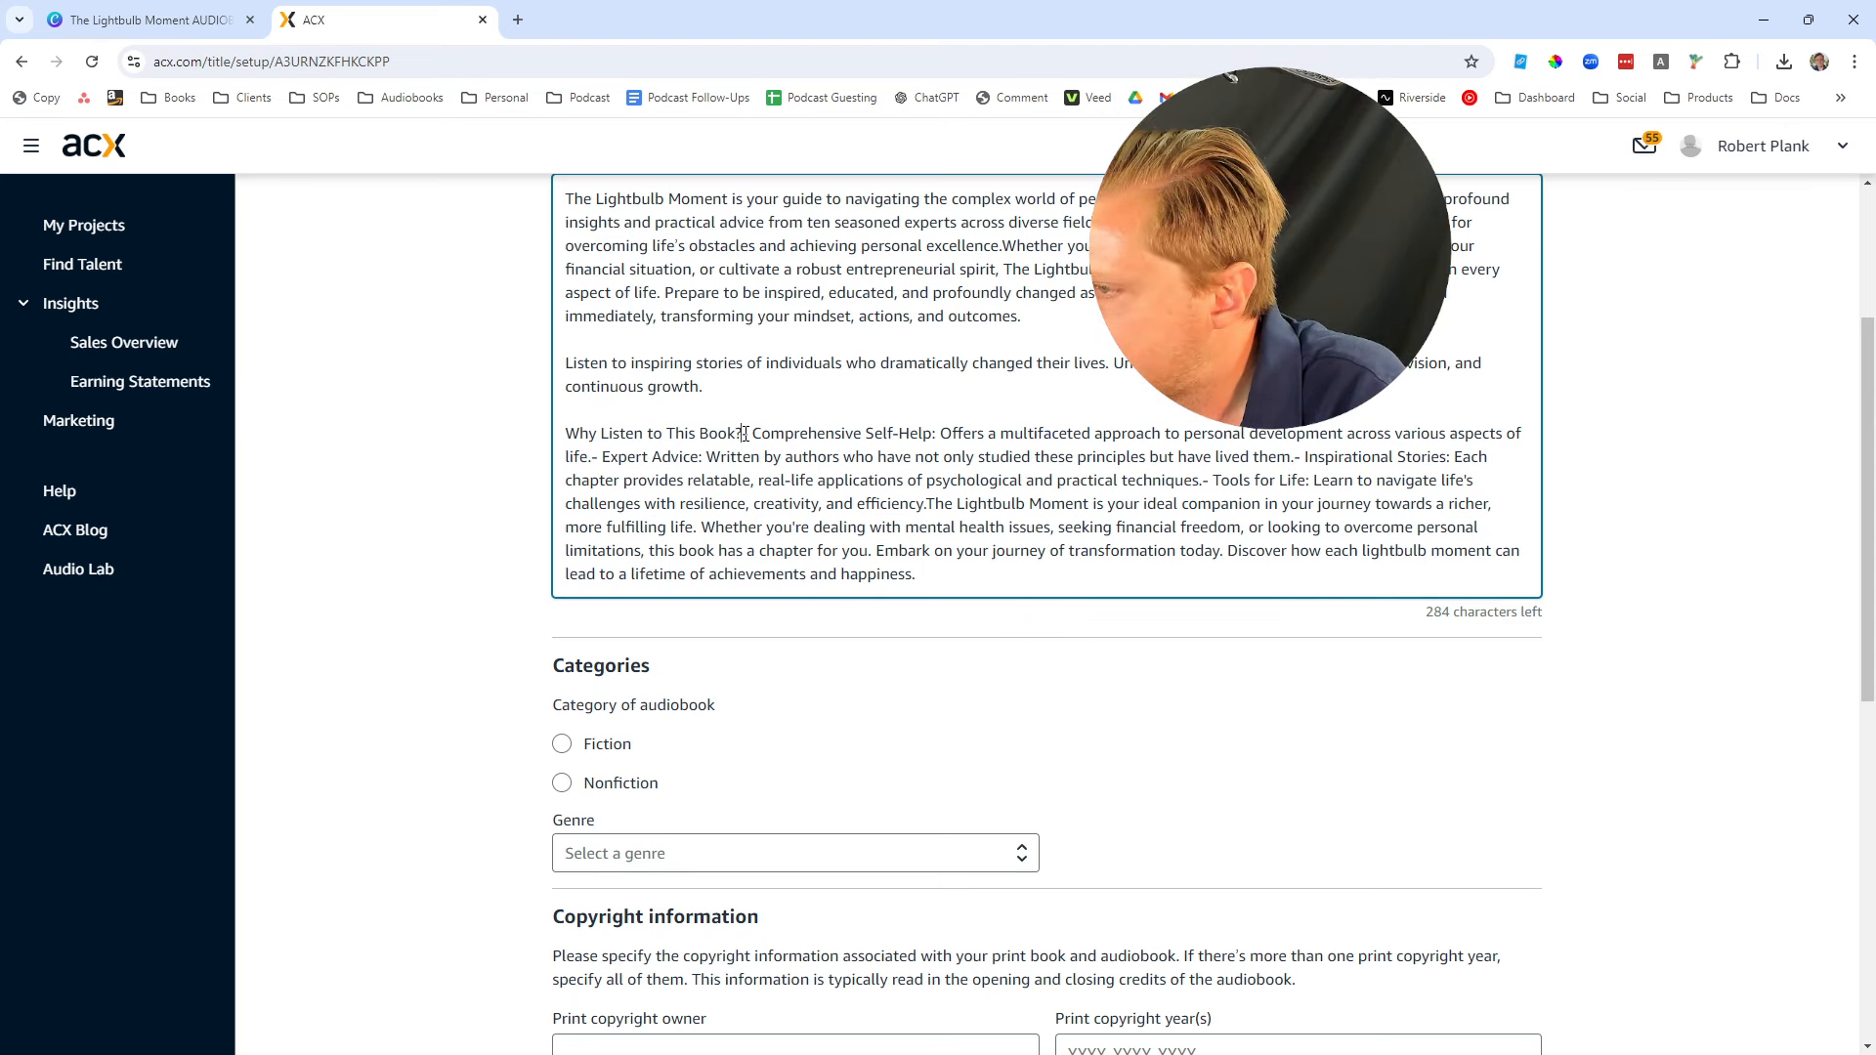
pyautogui.press('Return')
pyautogui.press('Return')
# Separate the "Expert Advice", "Inspirational Stories" and "Tools for Life" points into their own paragraphs with blank lines
pyautogui.click(1379, 486)
pyautogui.press('Return')
pyautogui.press('Return')
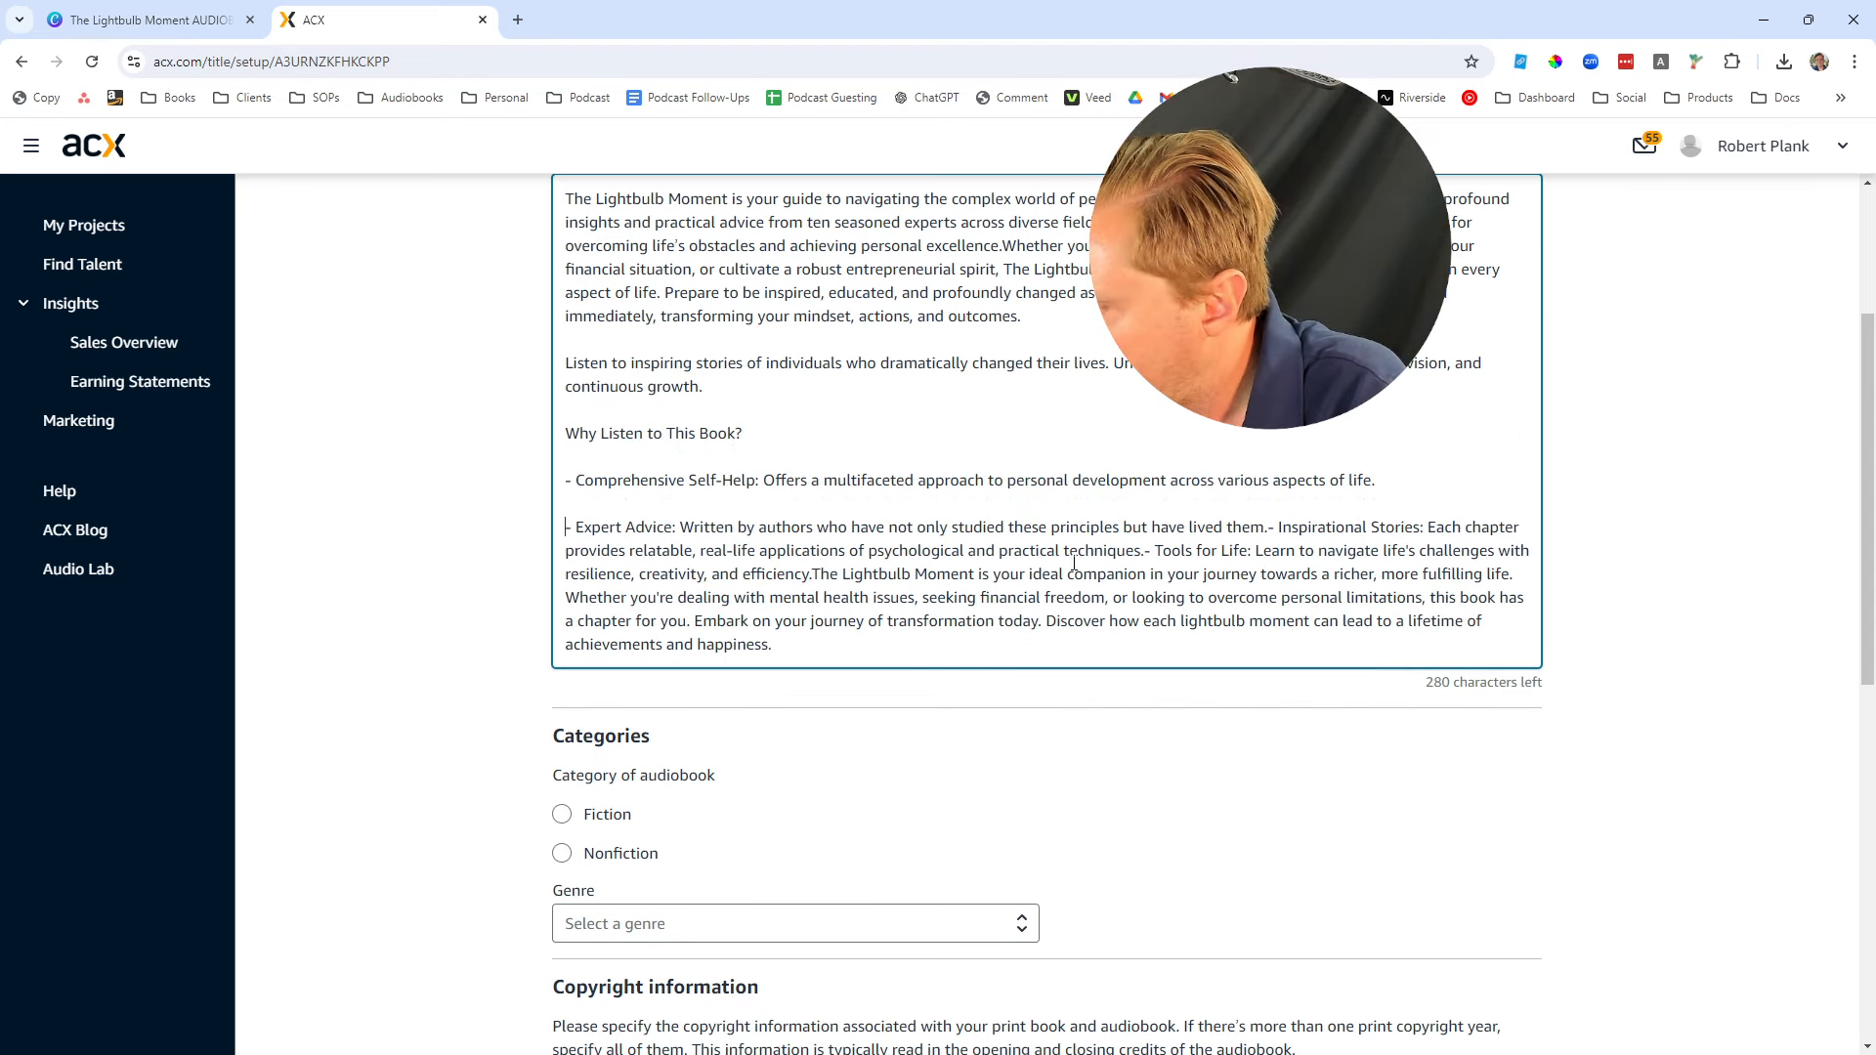
pyautogui.press('Return')
pyautogui.press('Return')
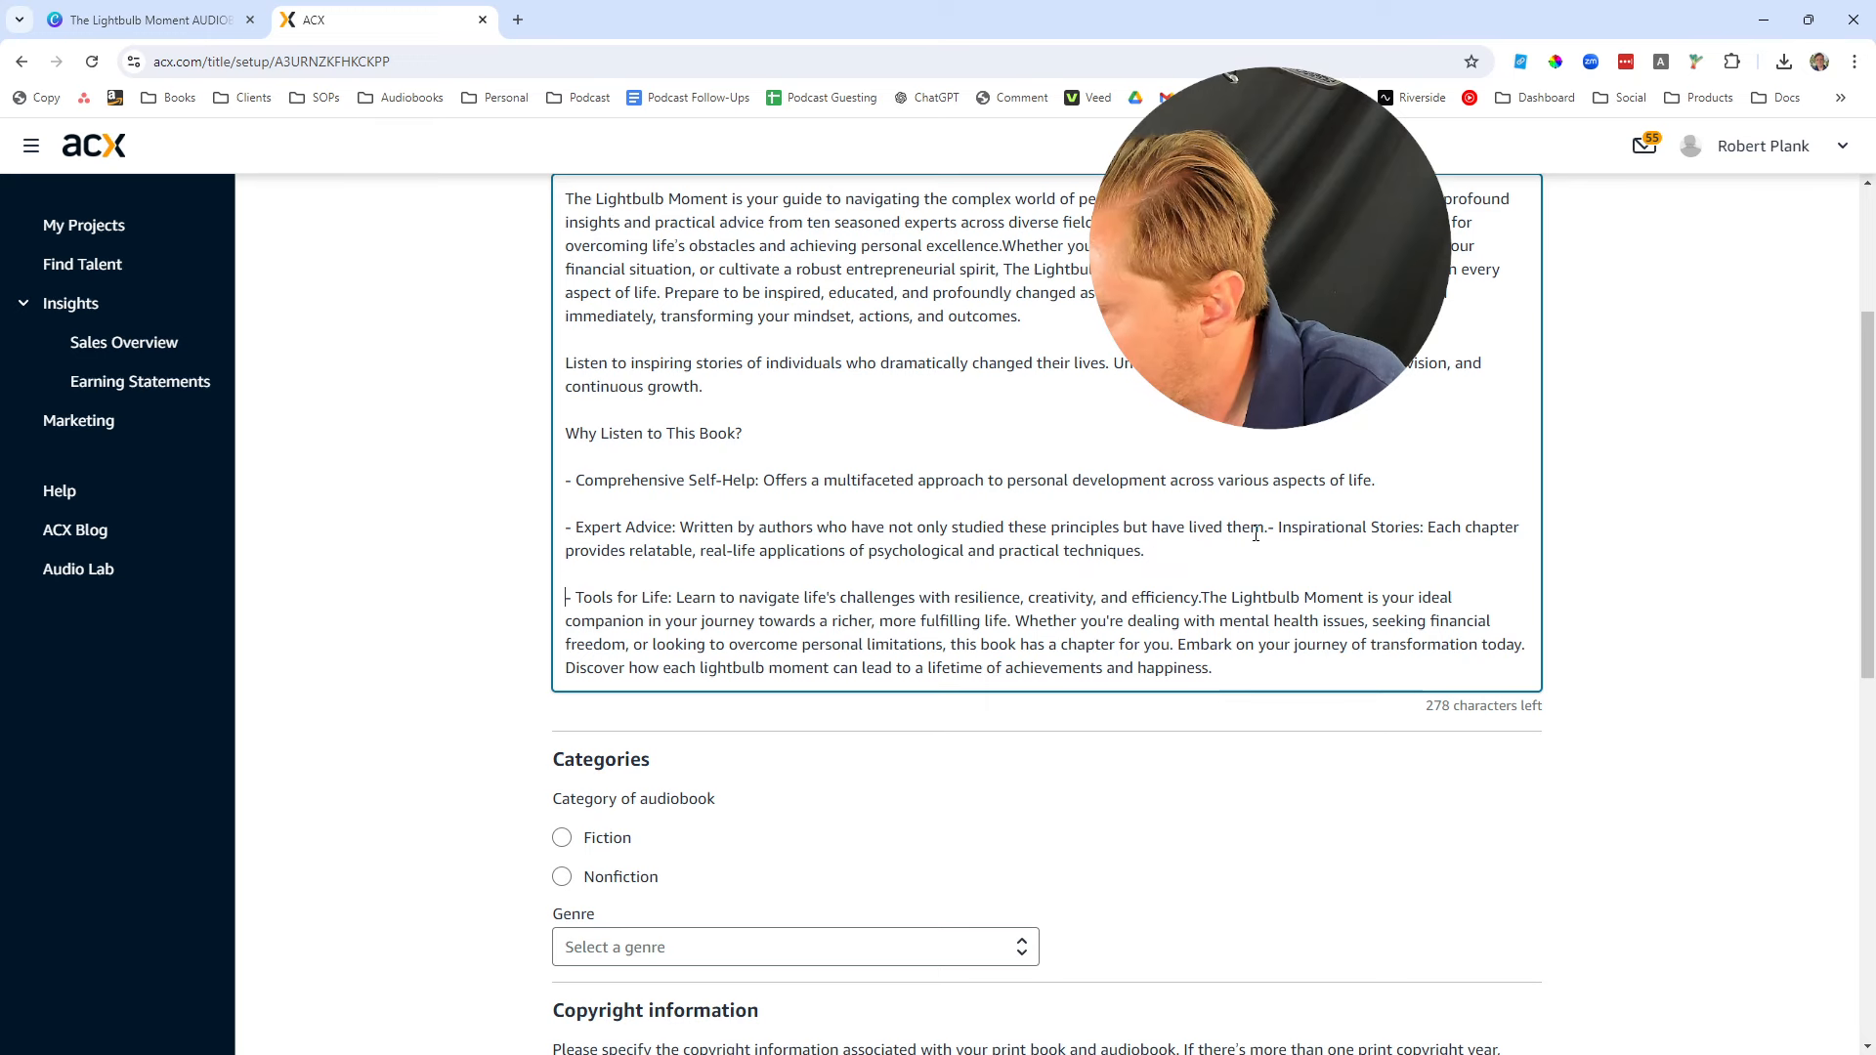
pyautogui.click(1268, 528)
pyautogui.press('Return')
pyautogui.press('Return')
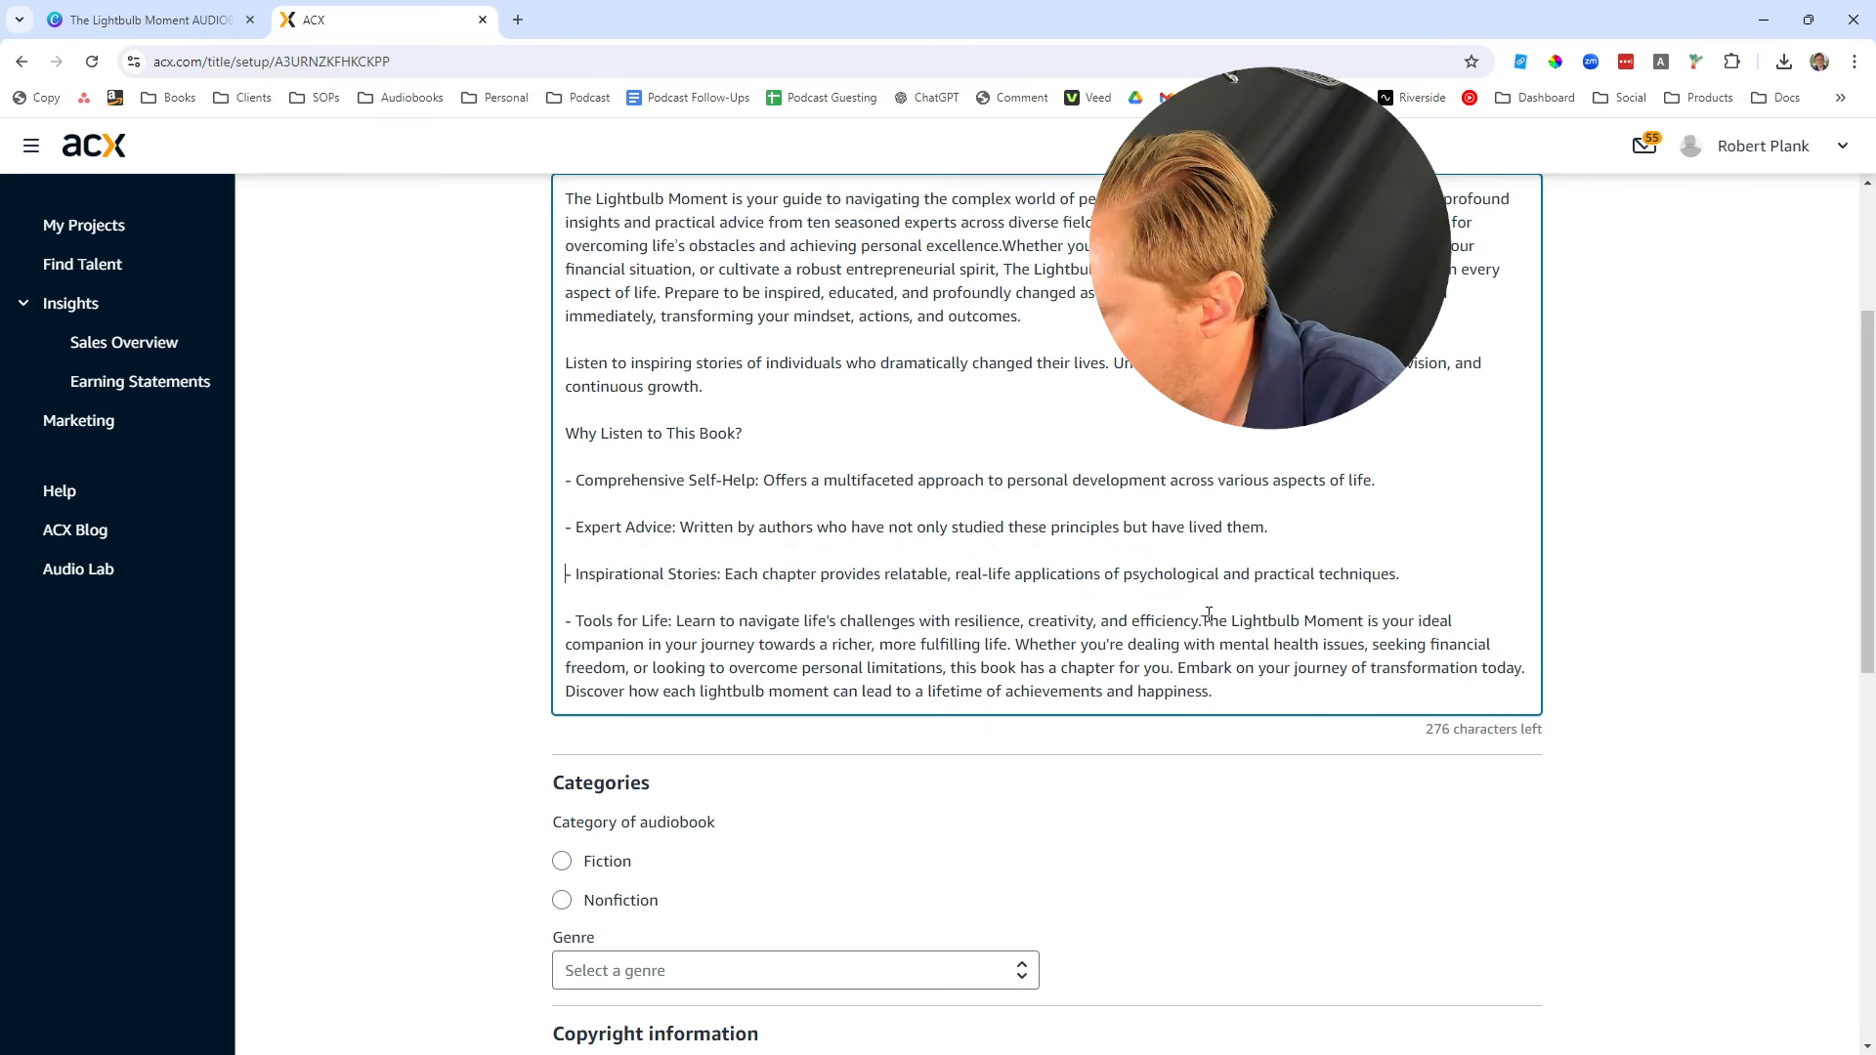
# Start new paragraphs after blank lines at "The Lightbulb Moment is your ideal companion" and "Whether you're seeking to enhance" in the description
pyautogui.click(1205, 620)
pyautogui.press('Return')
pyautogui.press('Return')
pyautogui.scroll(3, 1211, 586)
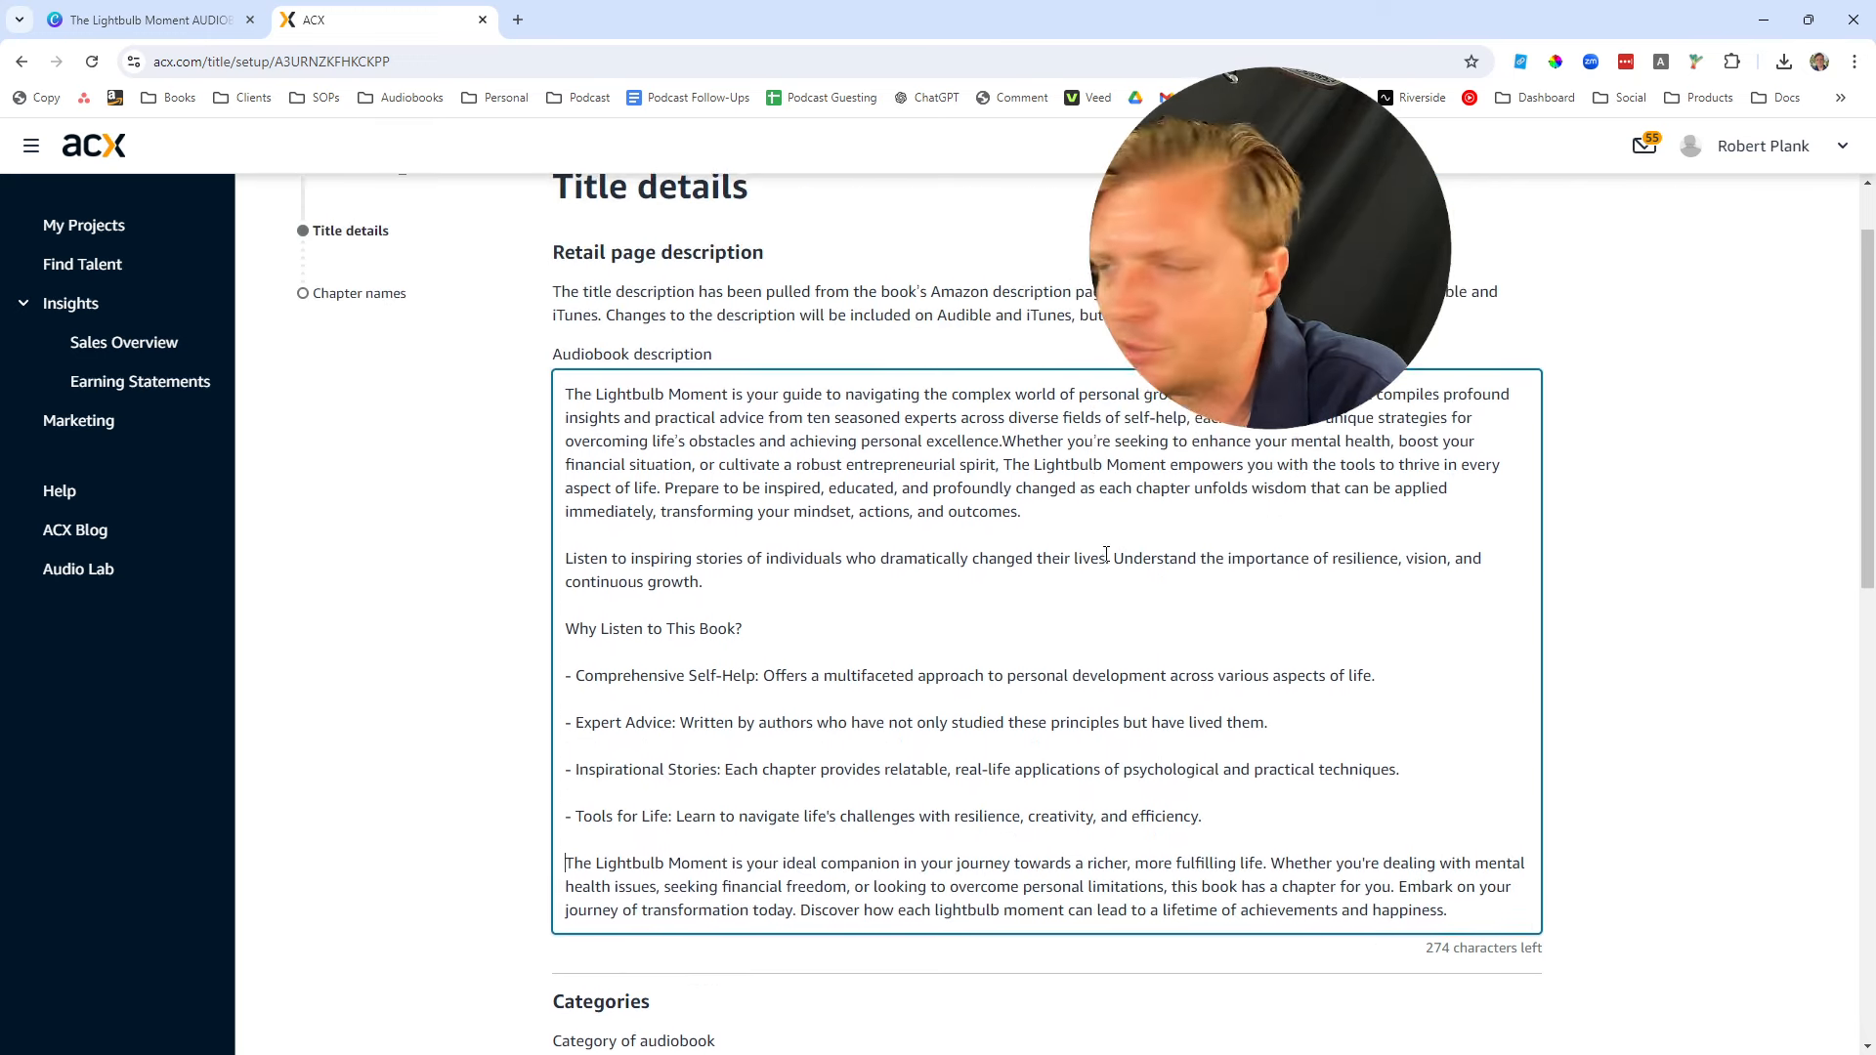
pyautogui.scroll(-2, 962, 538)
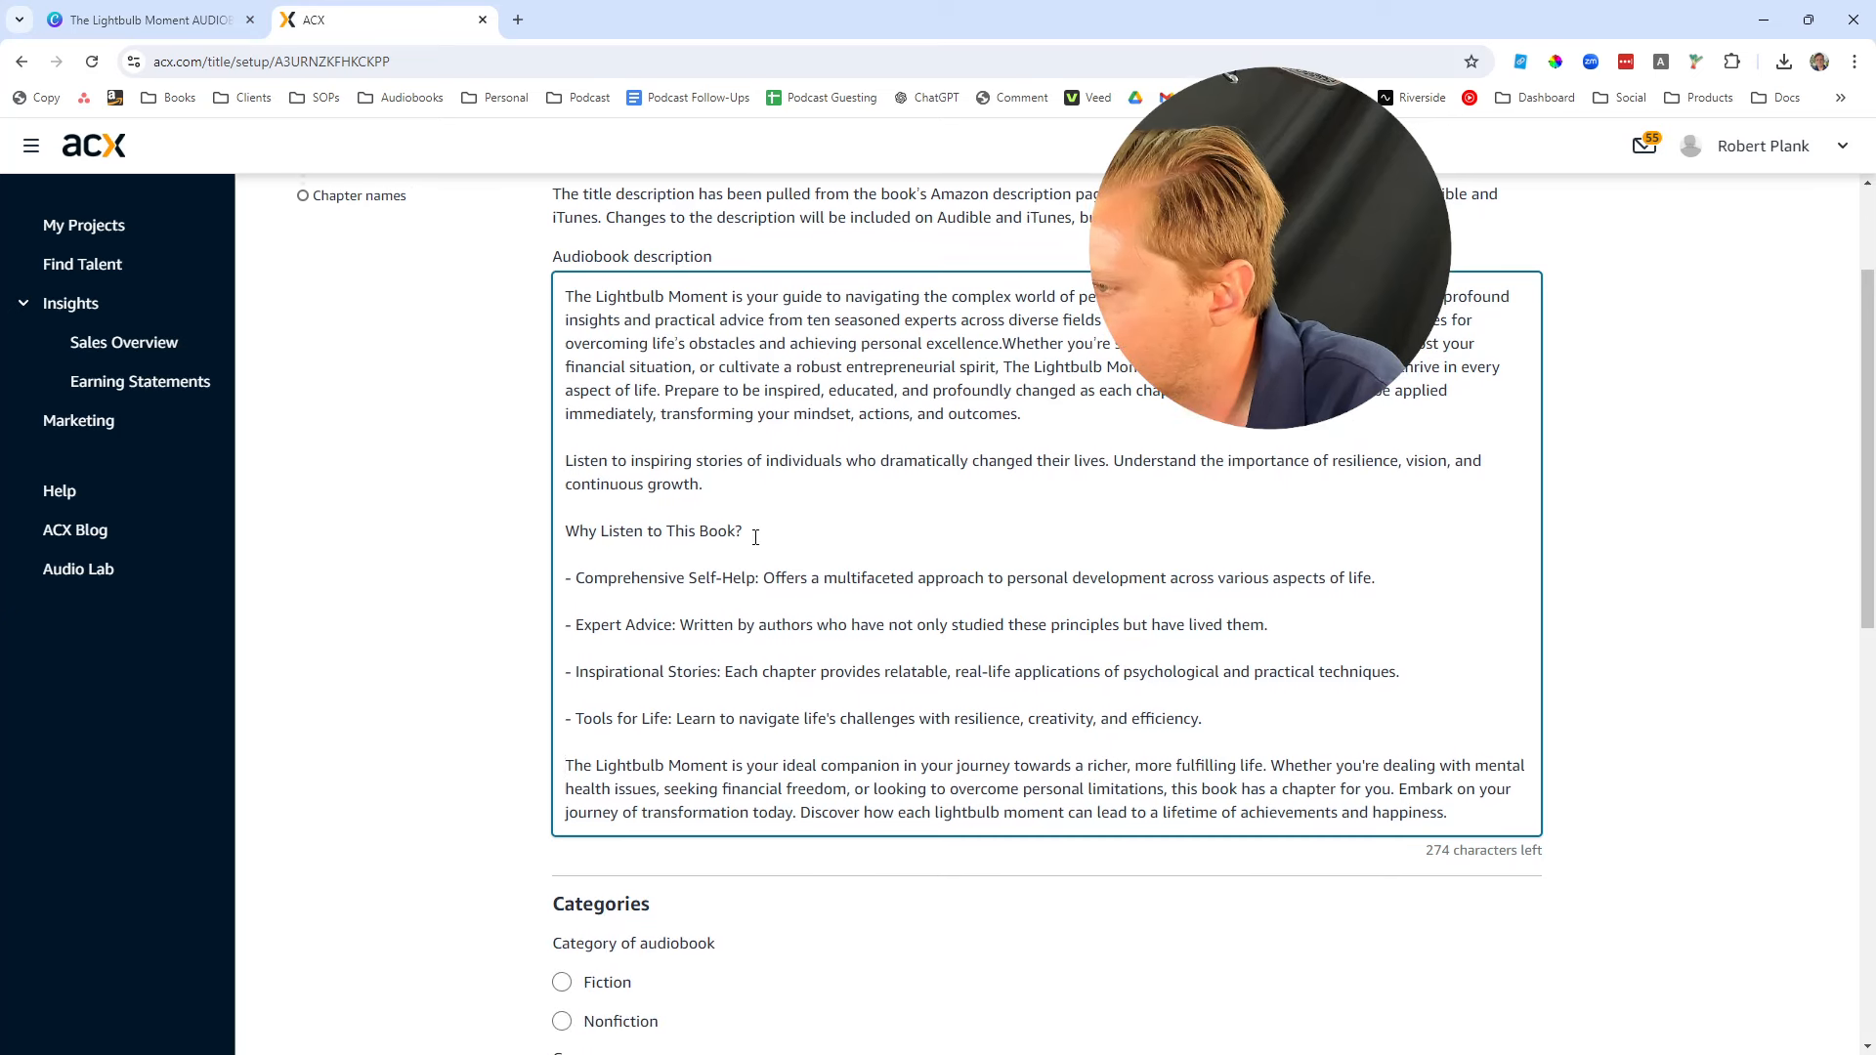
pyautogui.click(1003, 344)
pyautogui.press('Return')
pyautogui.press('Return')
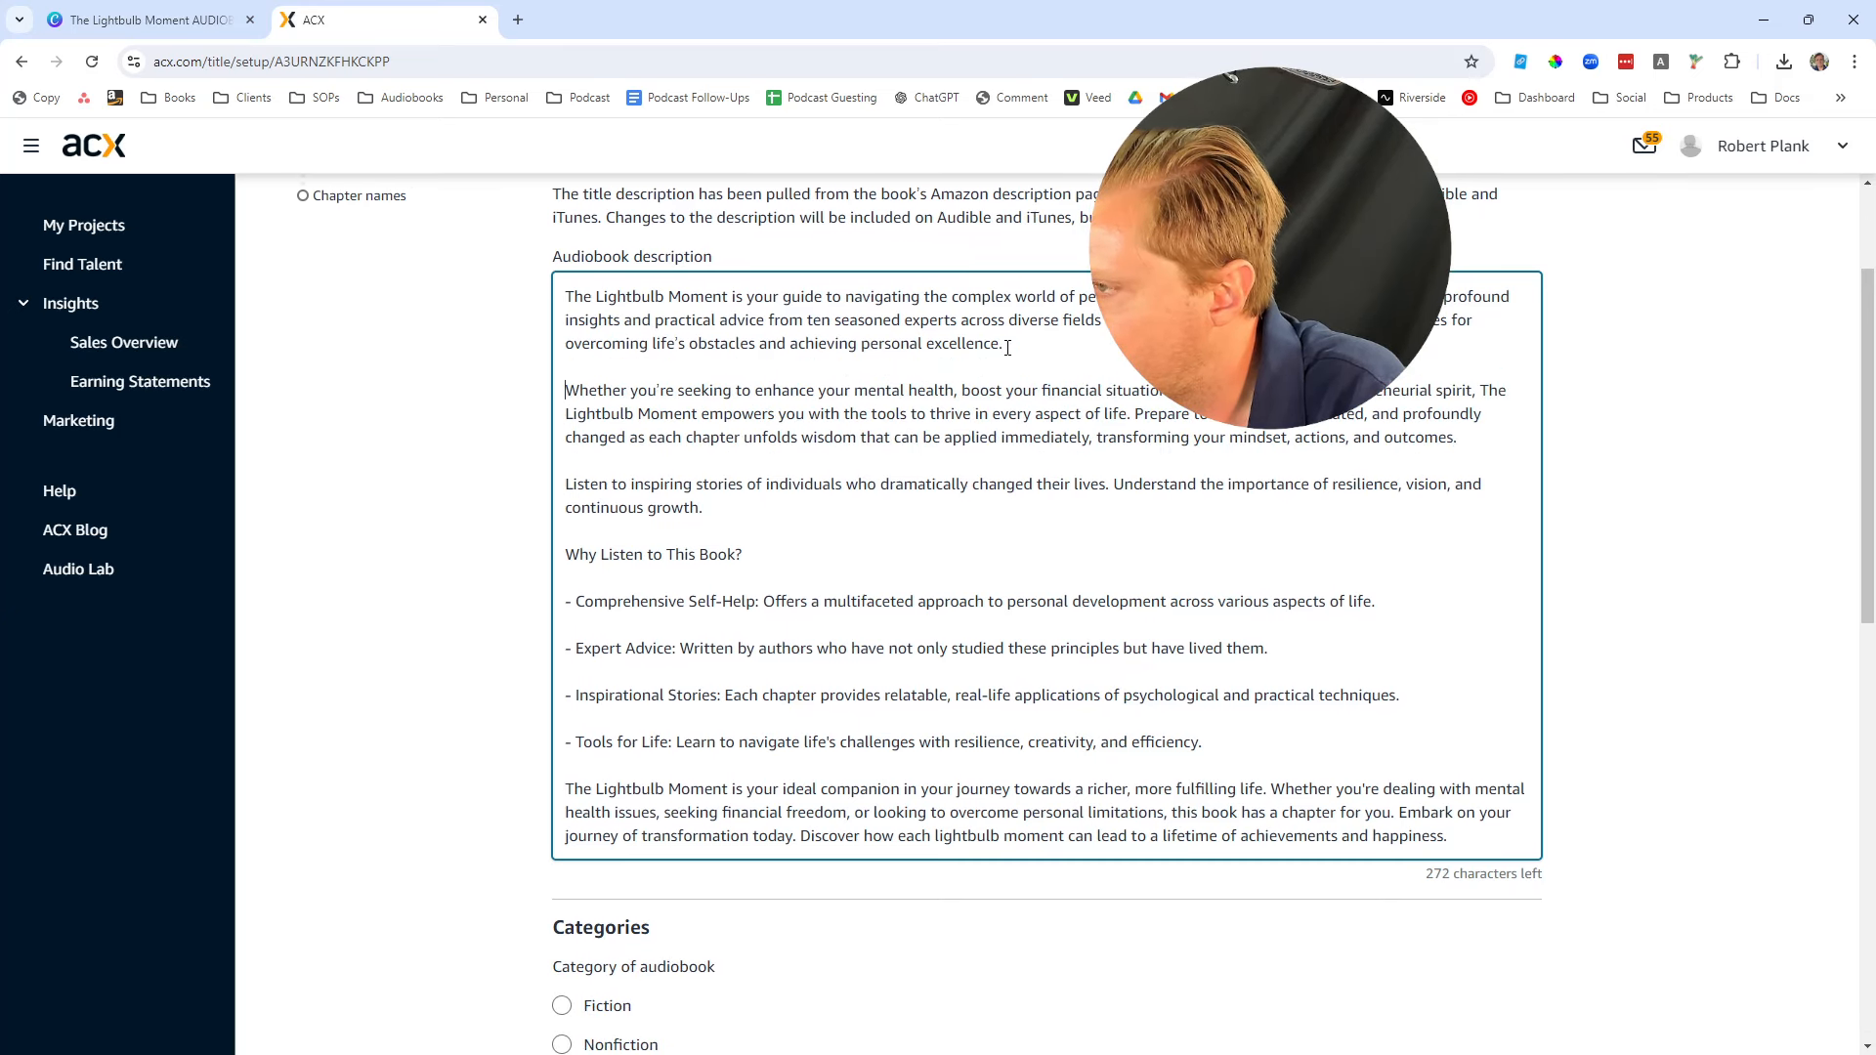
# Categorize the audiobook as Nonfiction with the genre Relationships, Parenting & Personal Development
pyautogui.scroll(-2, 1123, 489)
pyautogui.scroll(2, 681, 303)
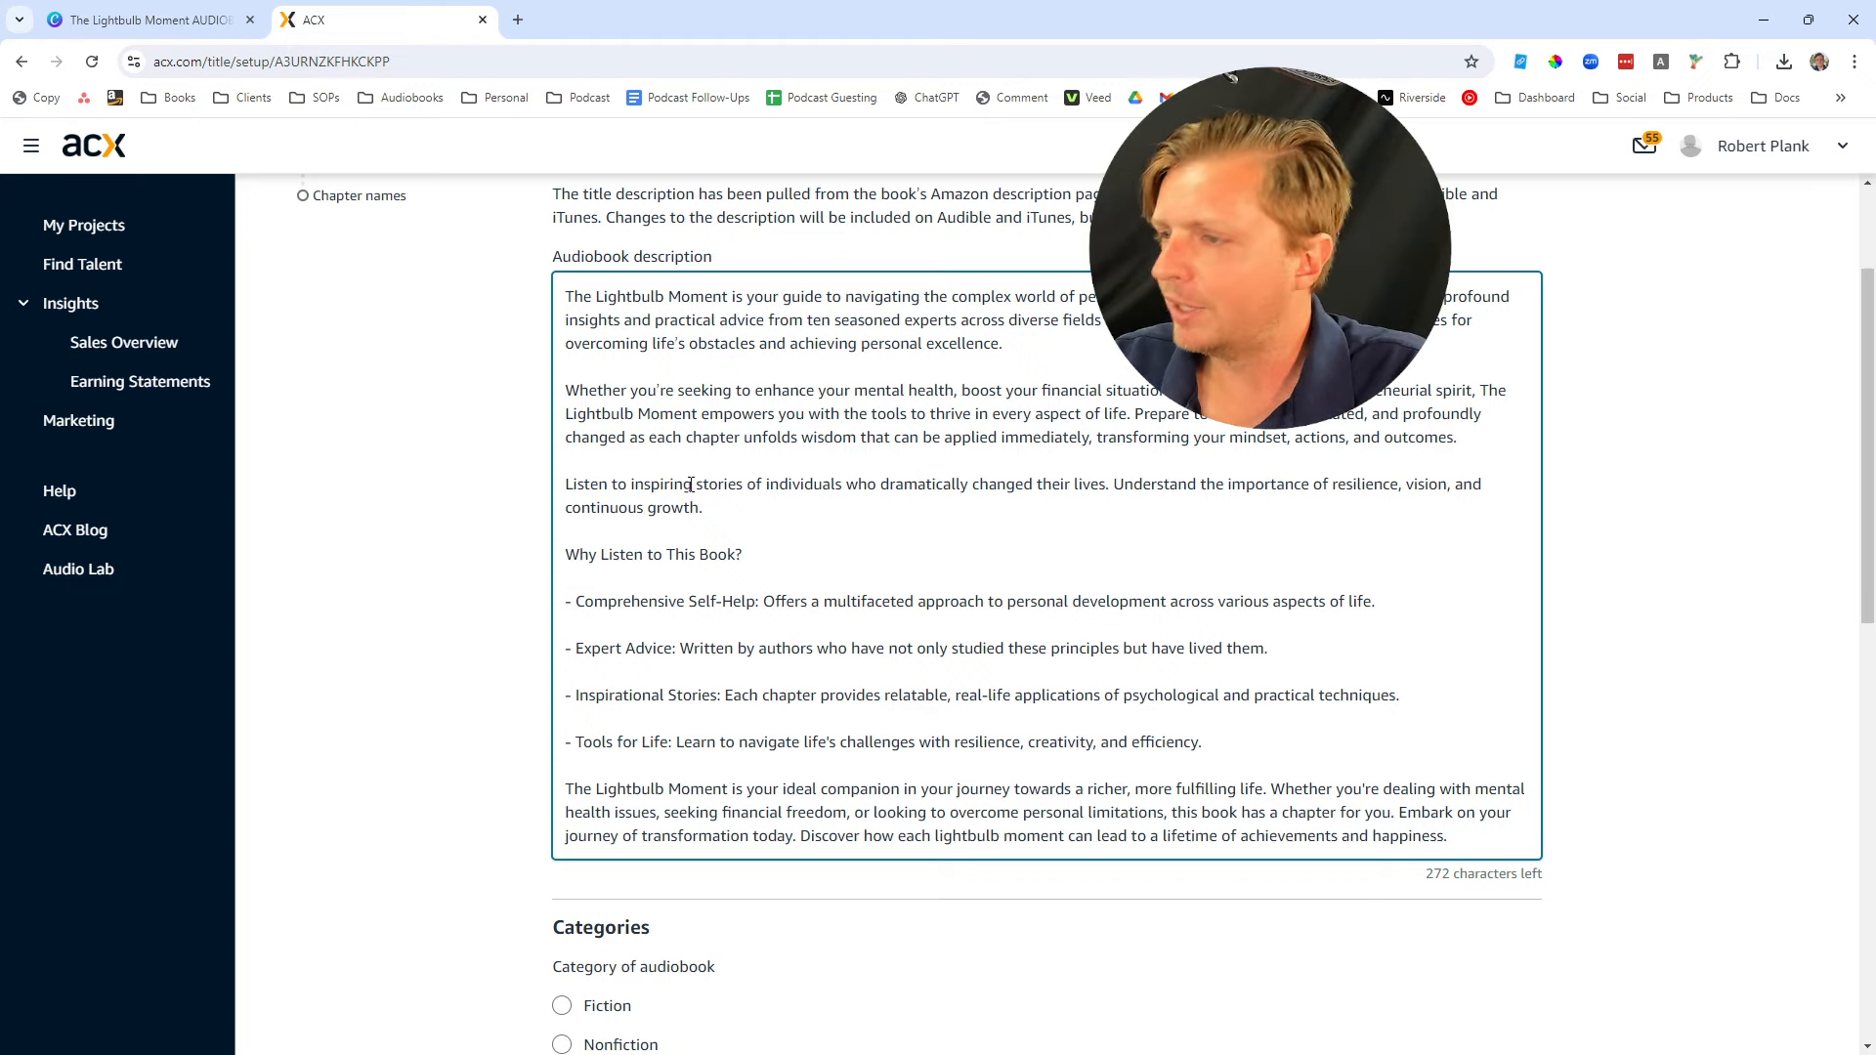
pyautogui.scroll(-1, 1198, 687)
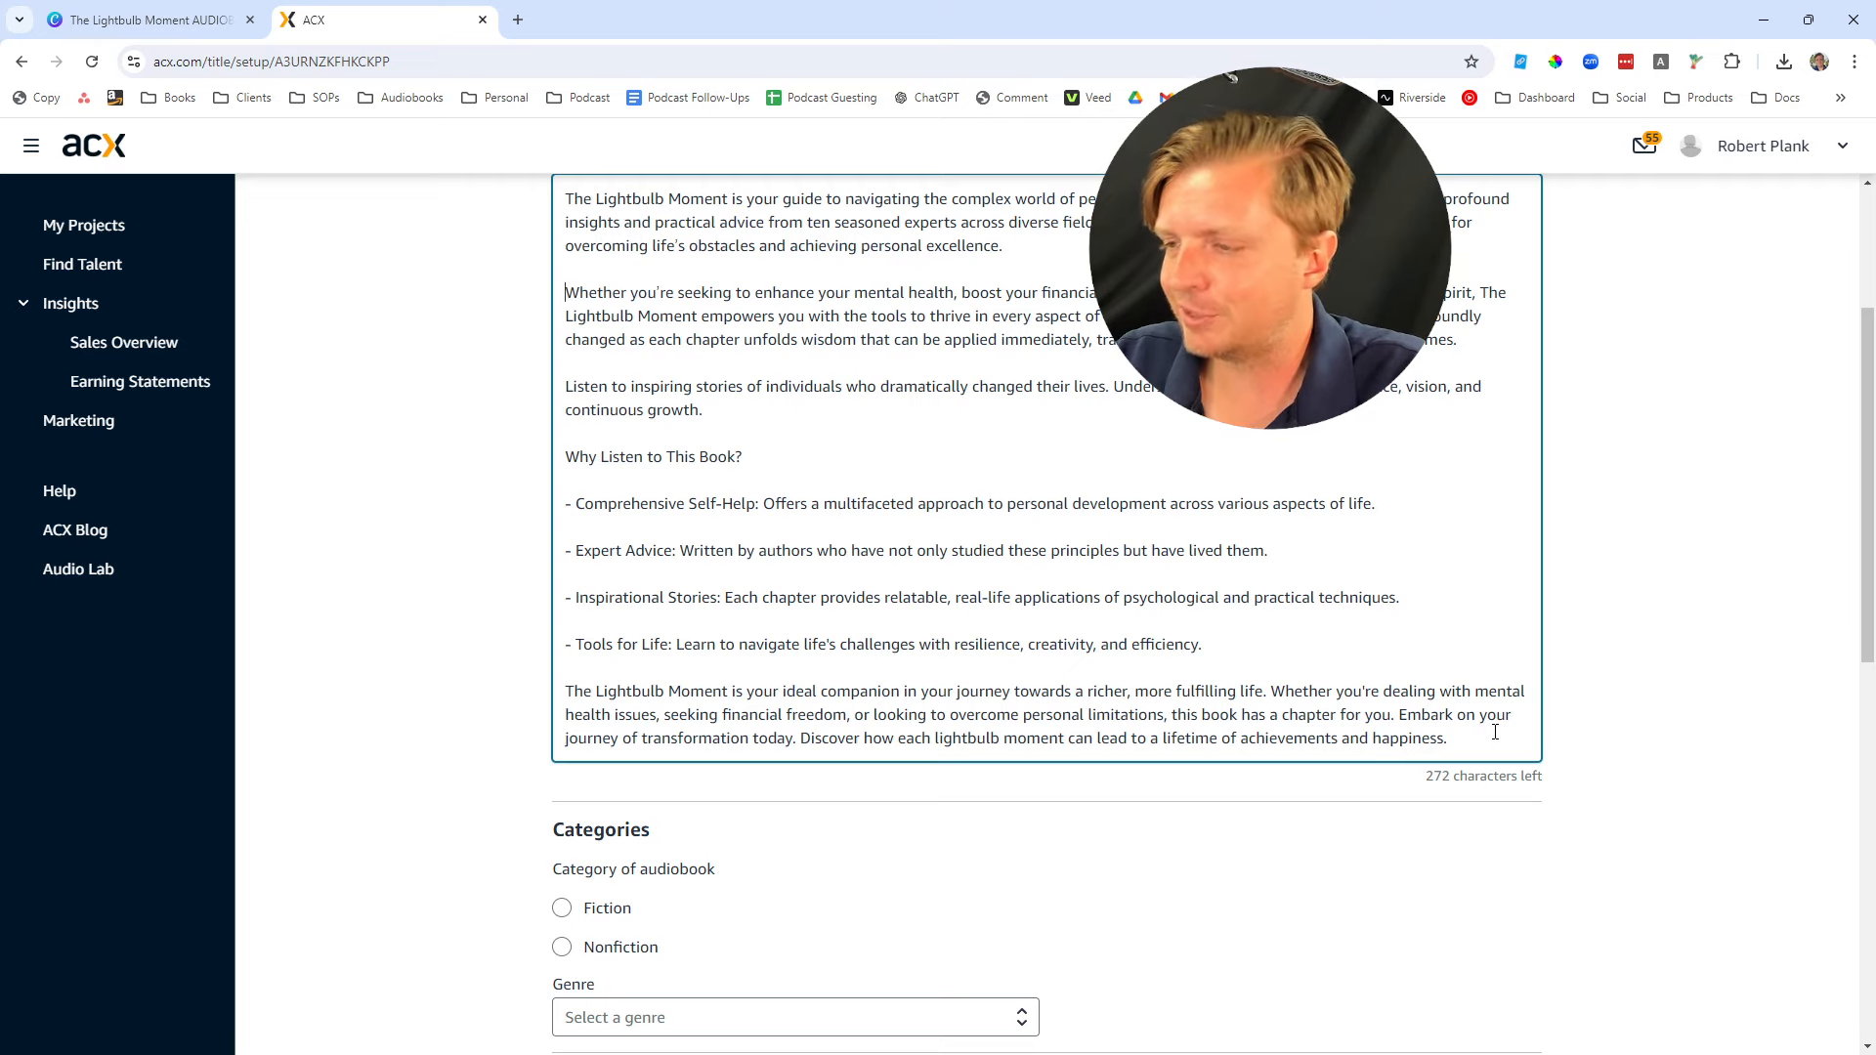
pyautogui.scroll(-4, 860, 869)
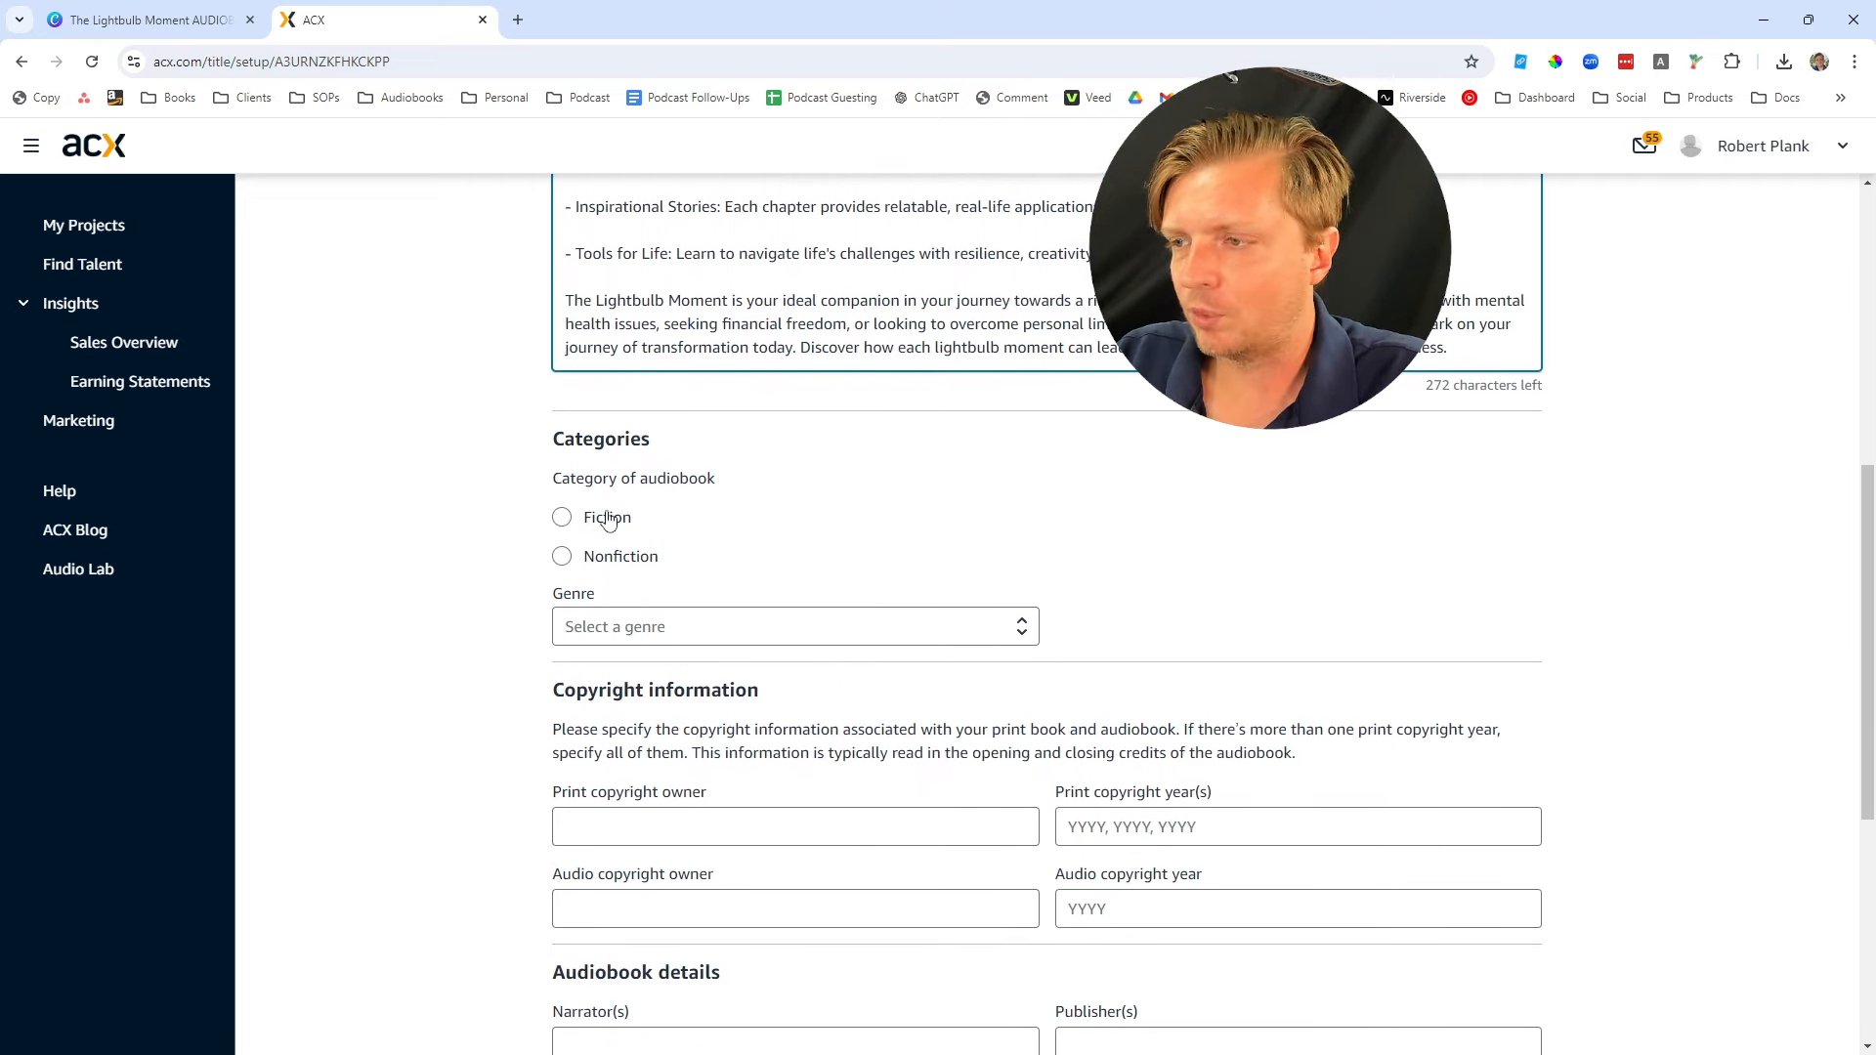
pyautogui.click(600, 562)
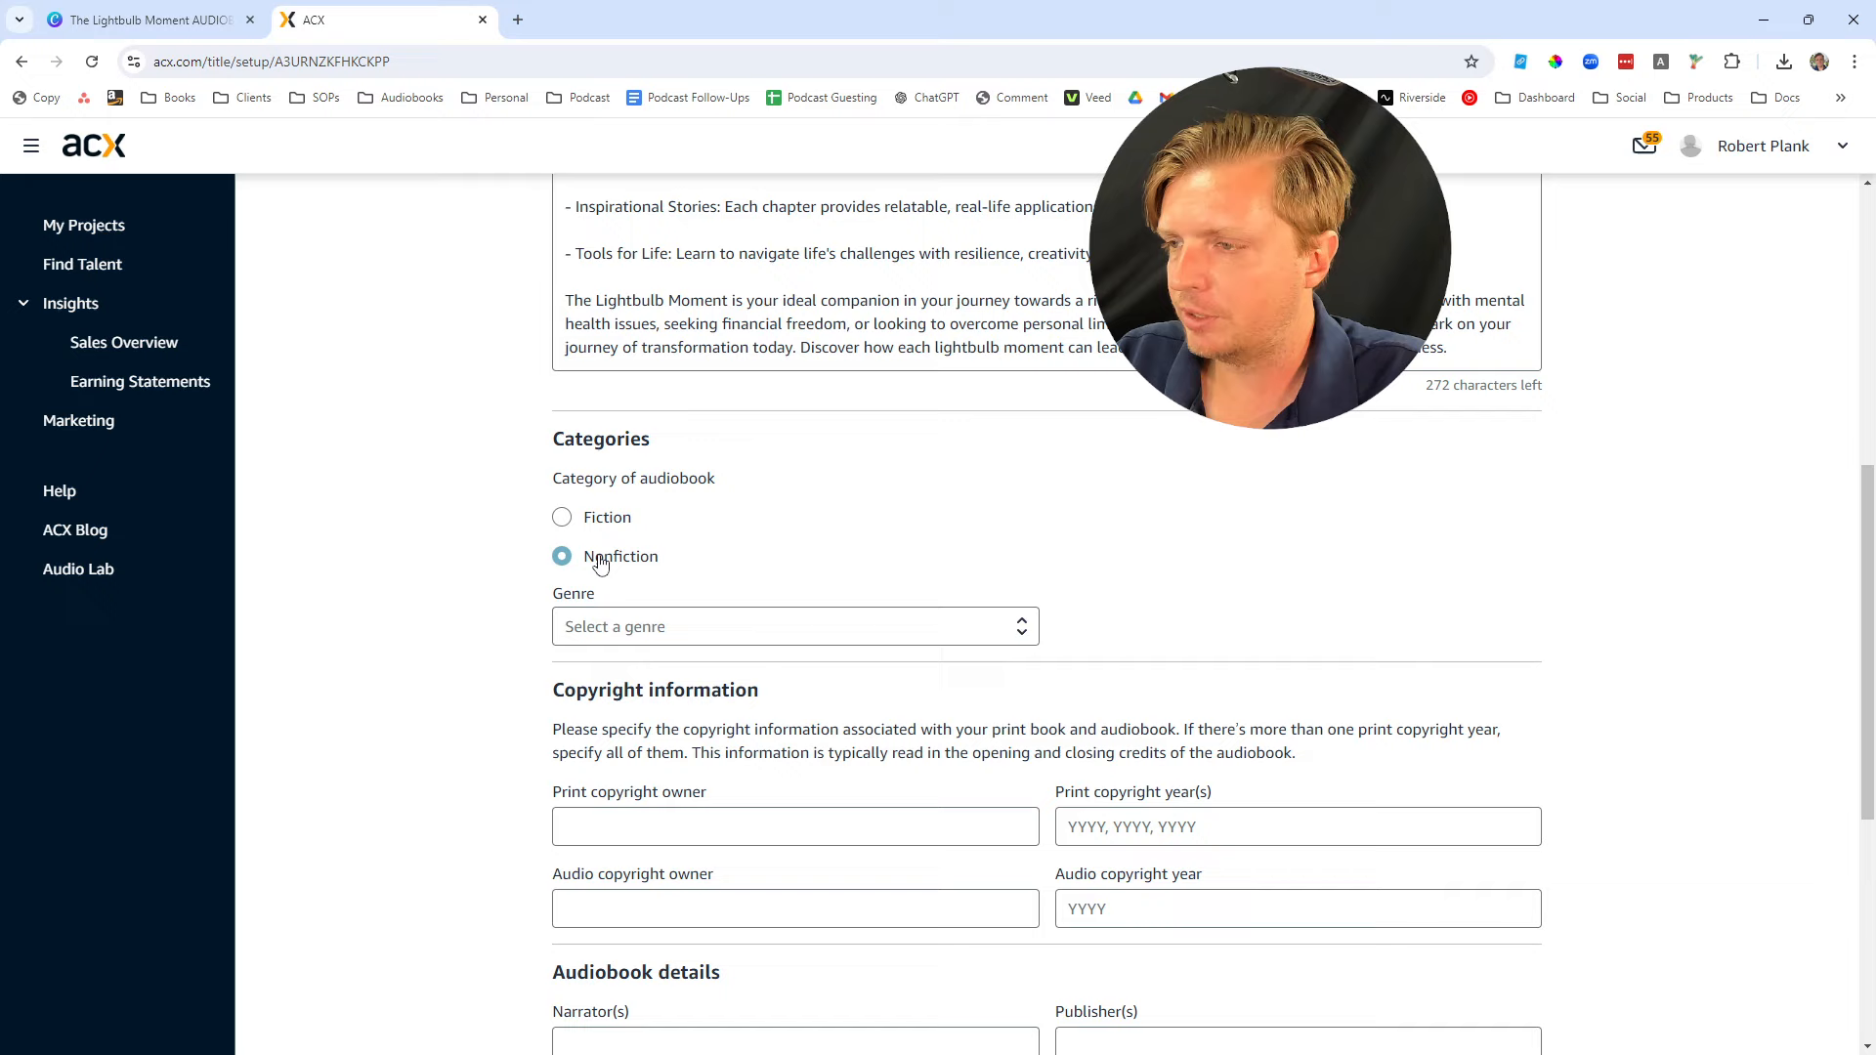
pyautogui.click(628, 635)
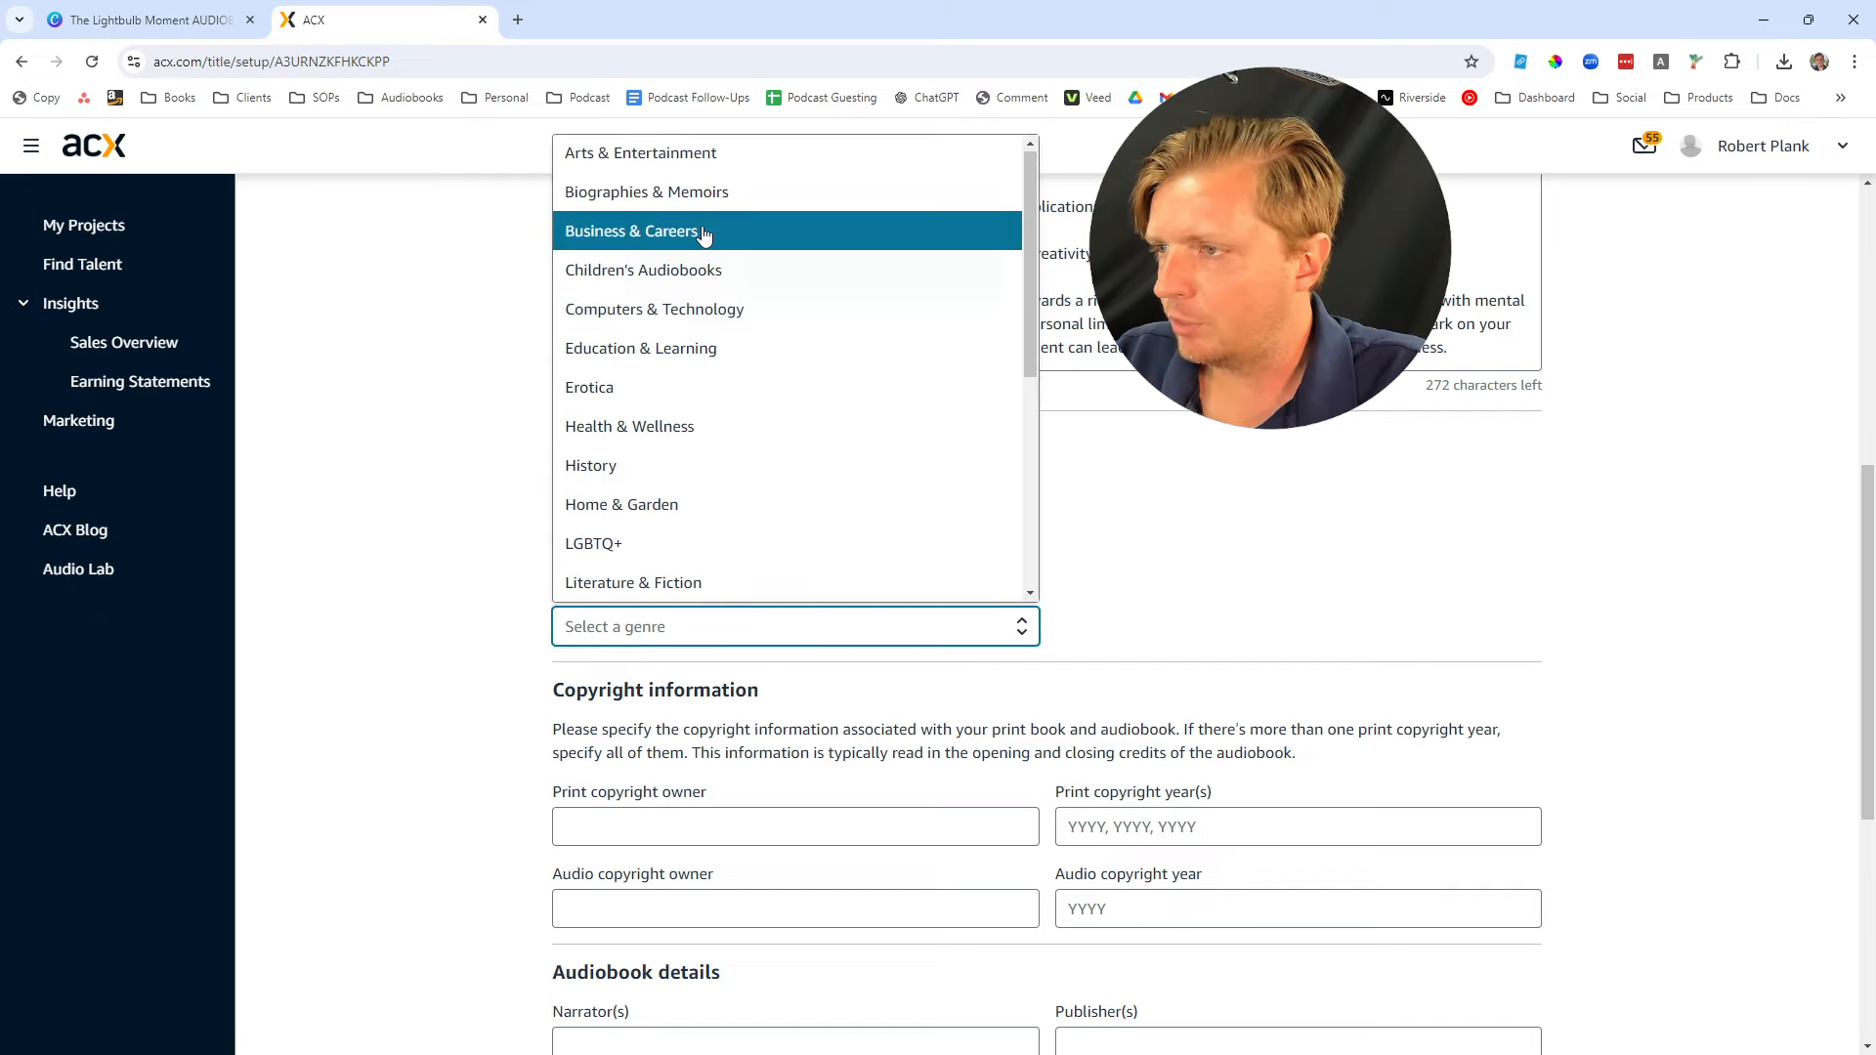
pyautogui.scroll(-2, 733, 447)
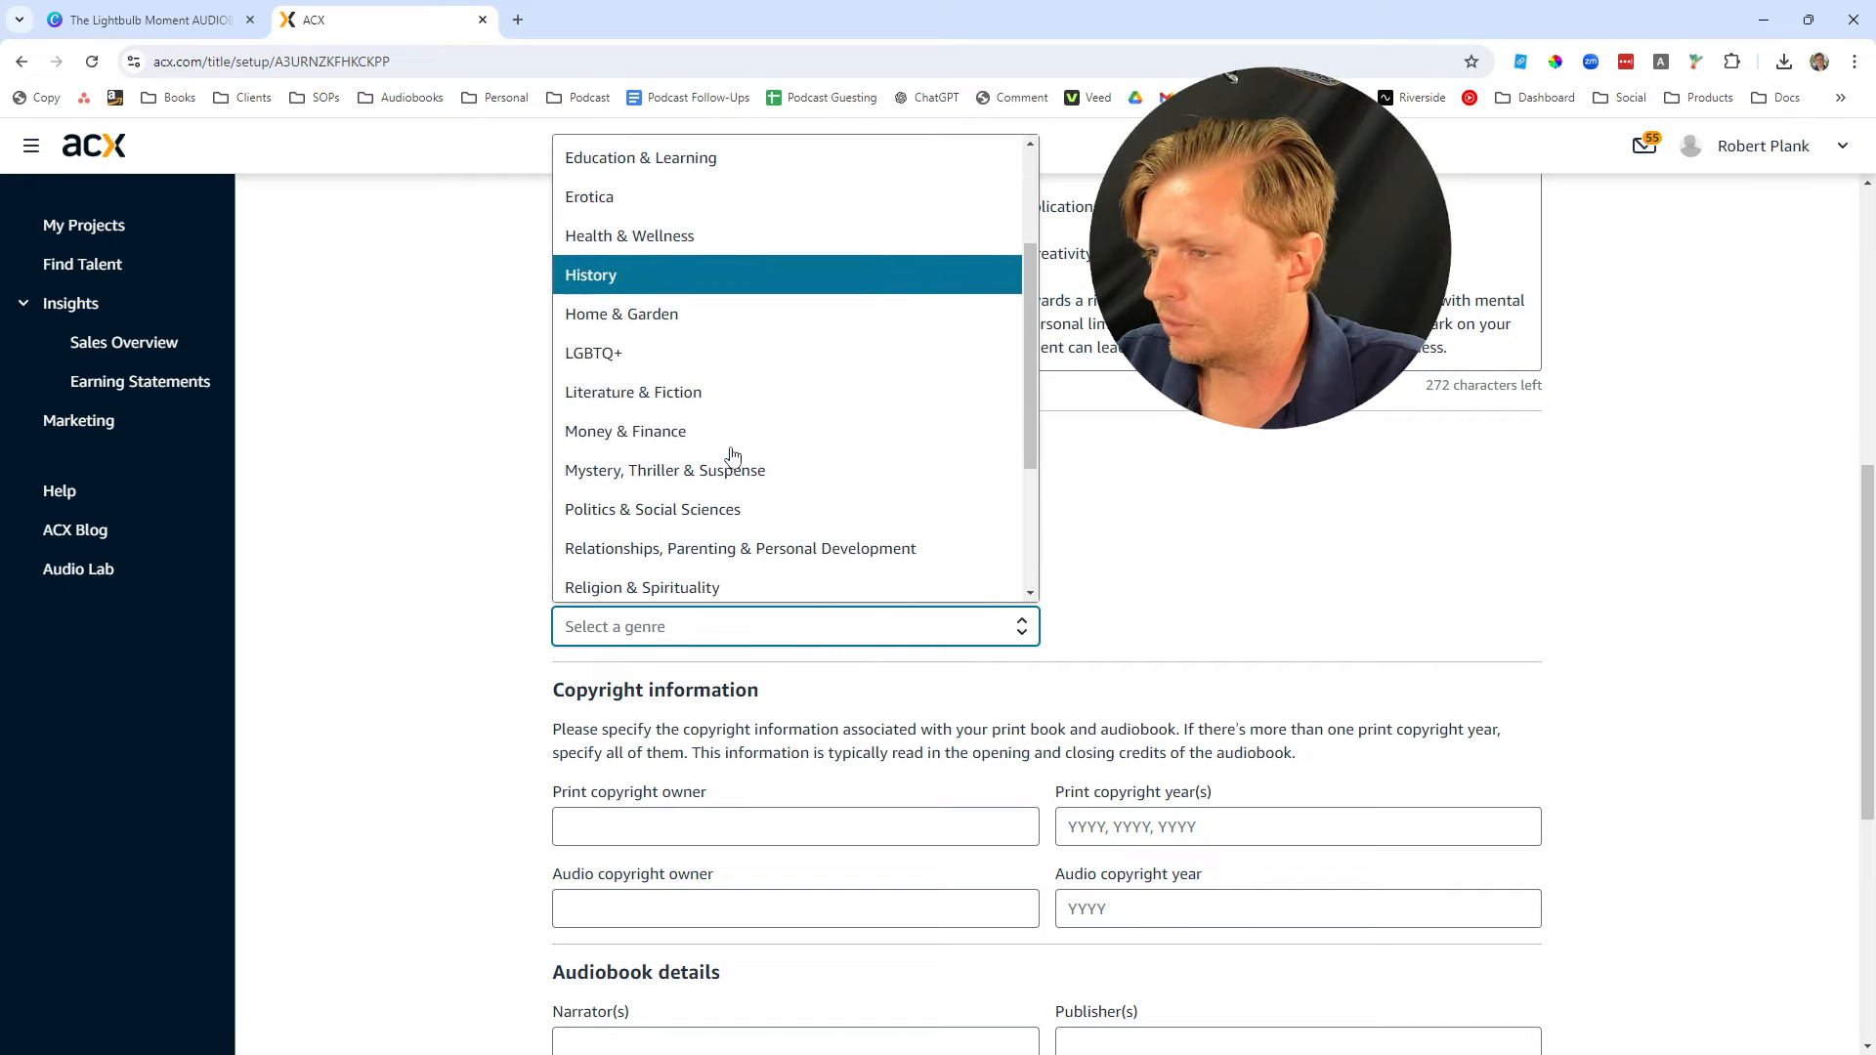
pyautogui.click(870, 553)
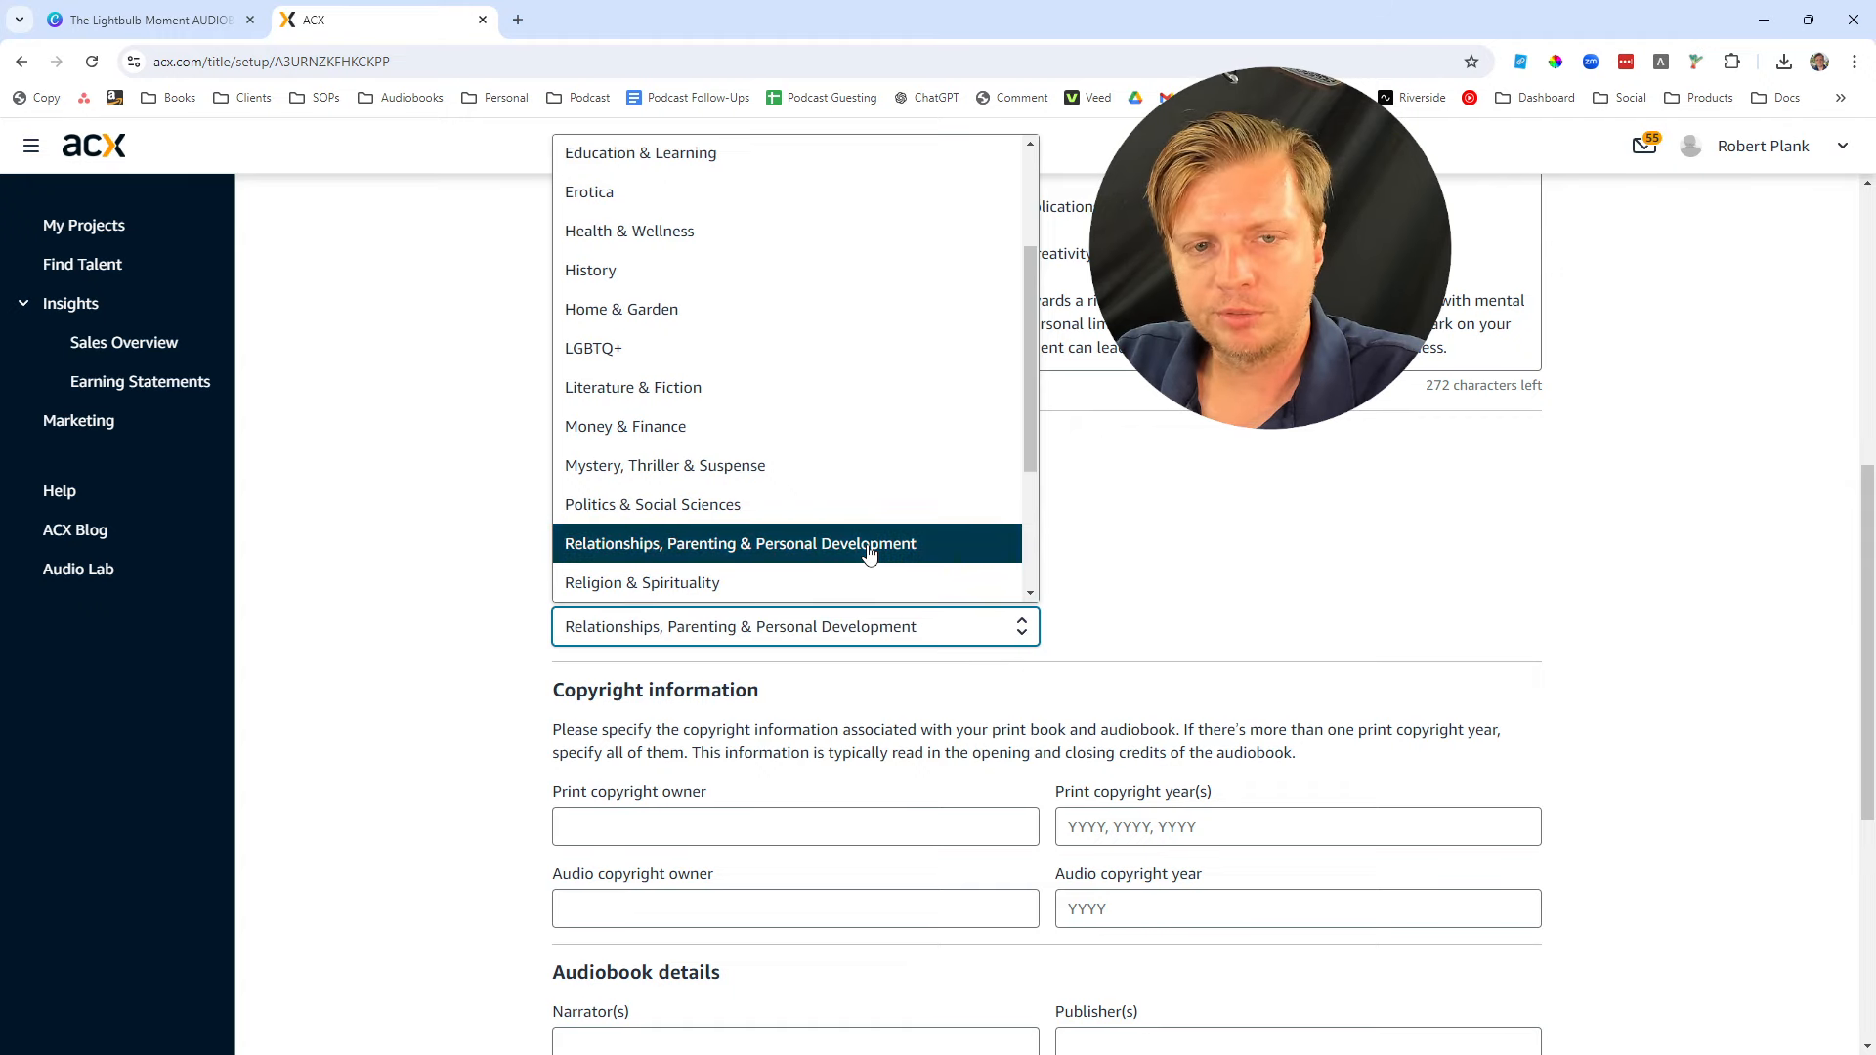
# Enter Mesiti Pty Ltd as the print copyright owner and "2024," as the print copyright year
pyautogui.click(640, 818)
pyautogui.scroll(-2, 430, 767)
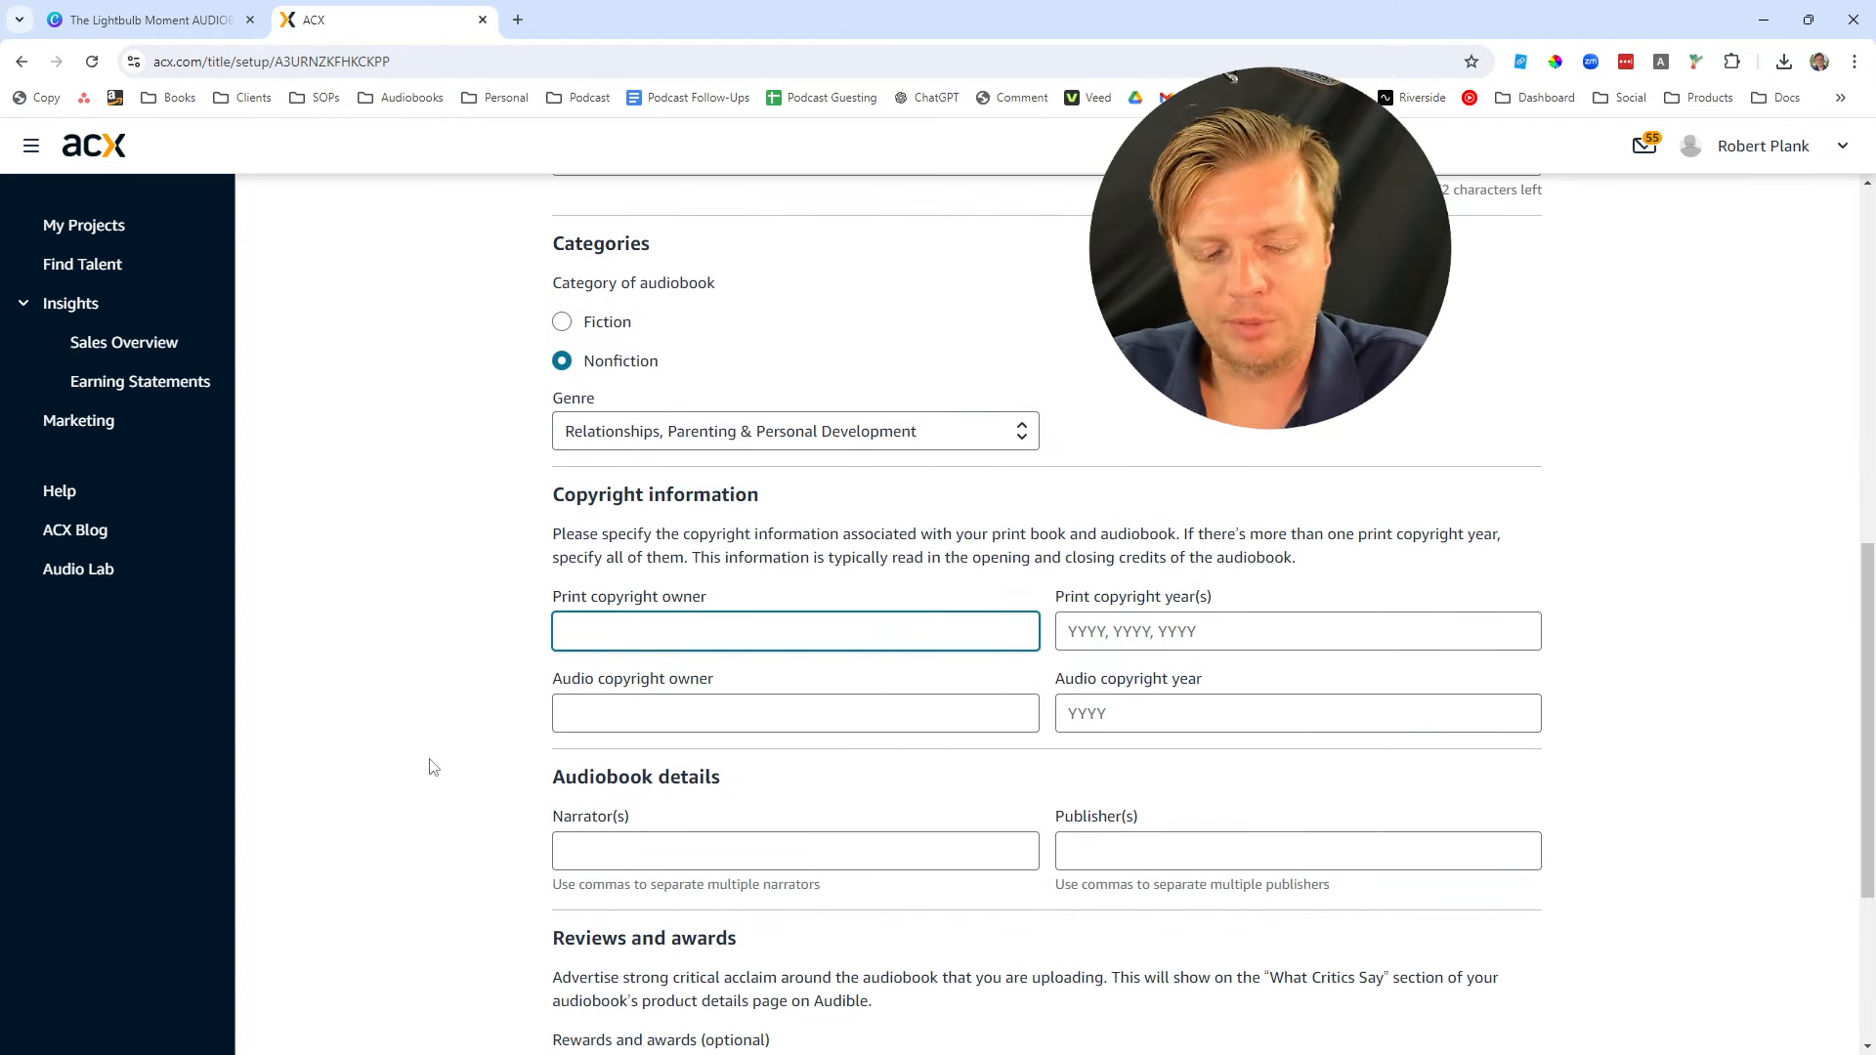
pyautogui.write('Mesiti Ptd')
pyautogui.press('BackSpace')
pyautogui.write('y ')
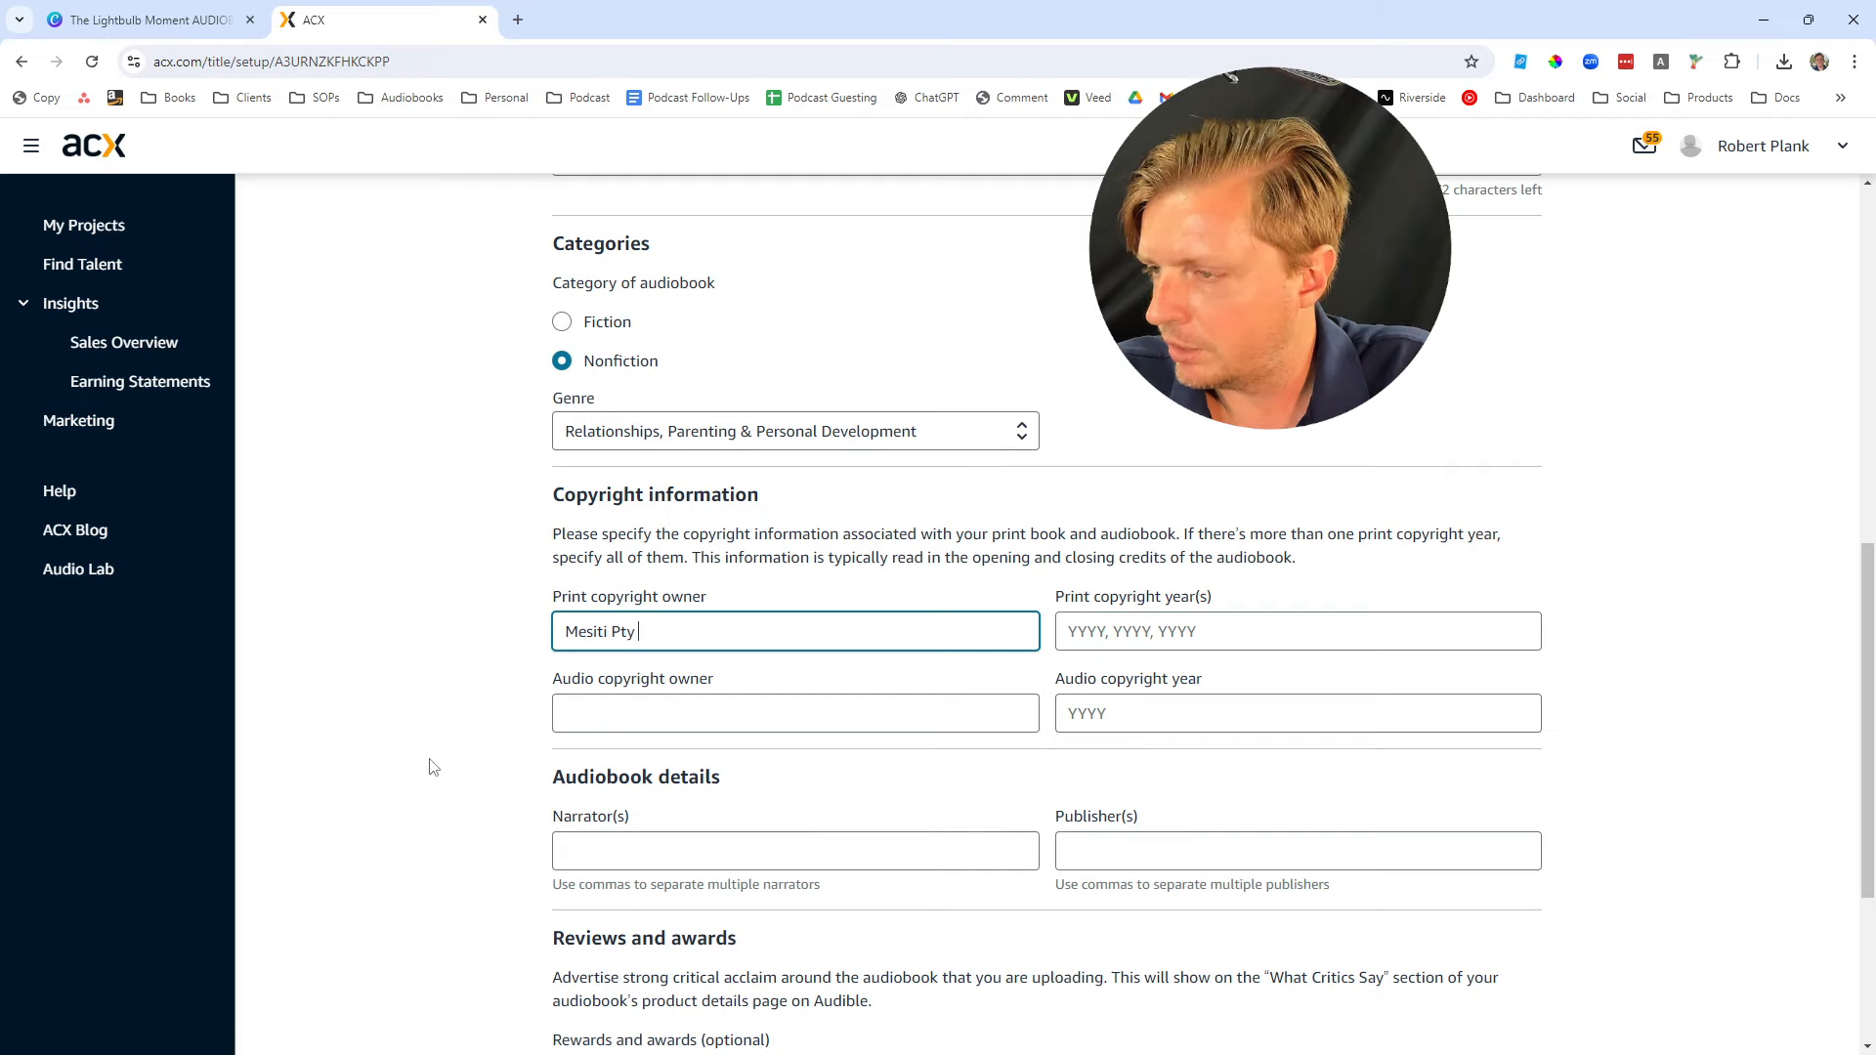
pyautogui.write('Ltd')
pyautogui.press('Tab')
pyautogui.write('2024,')
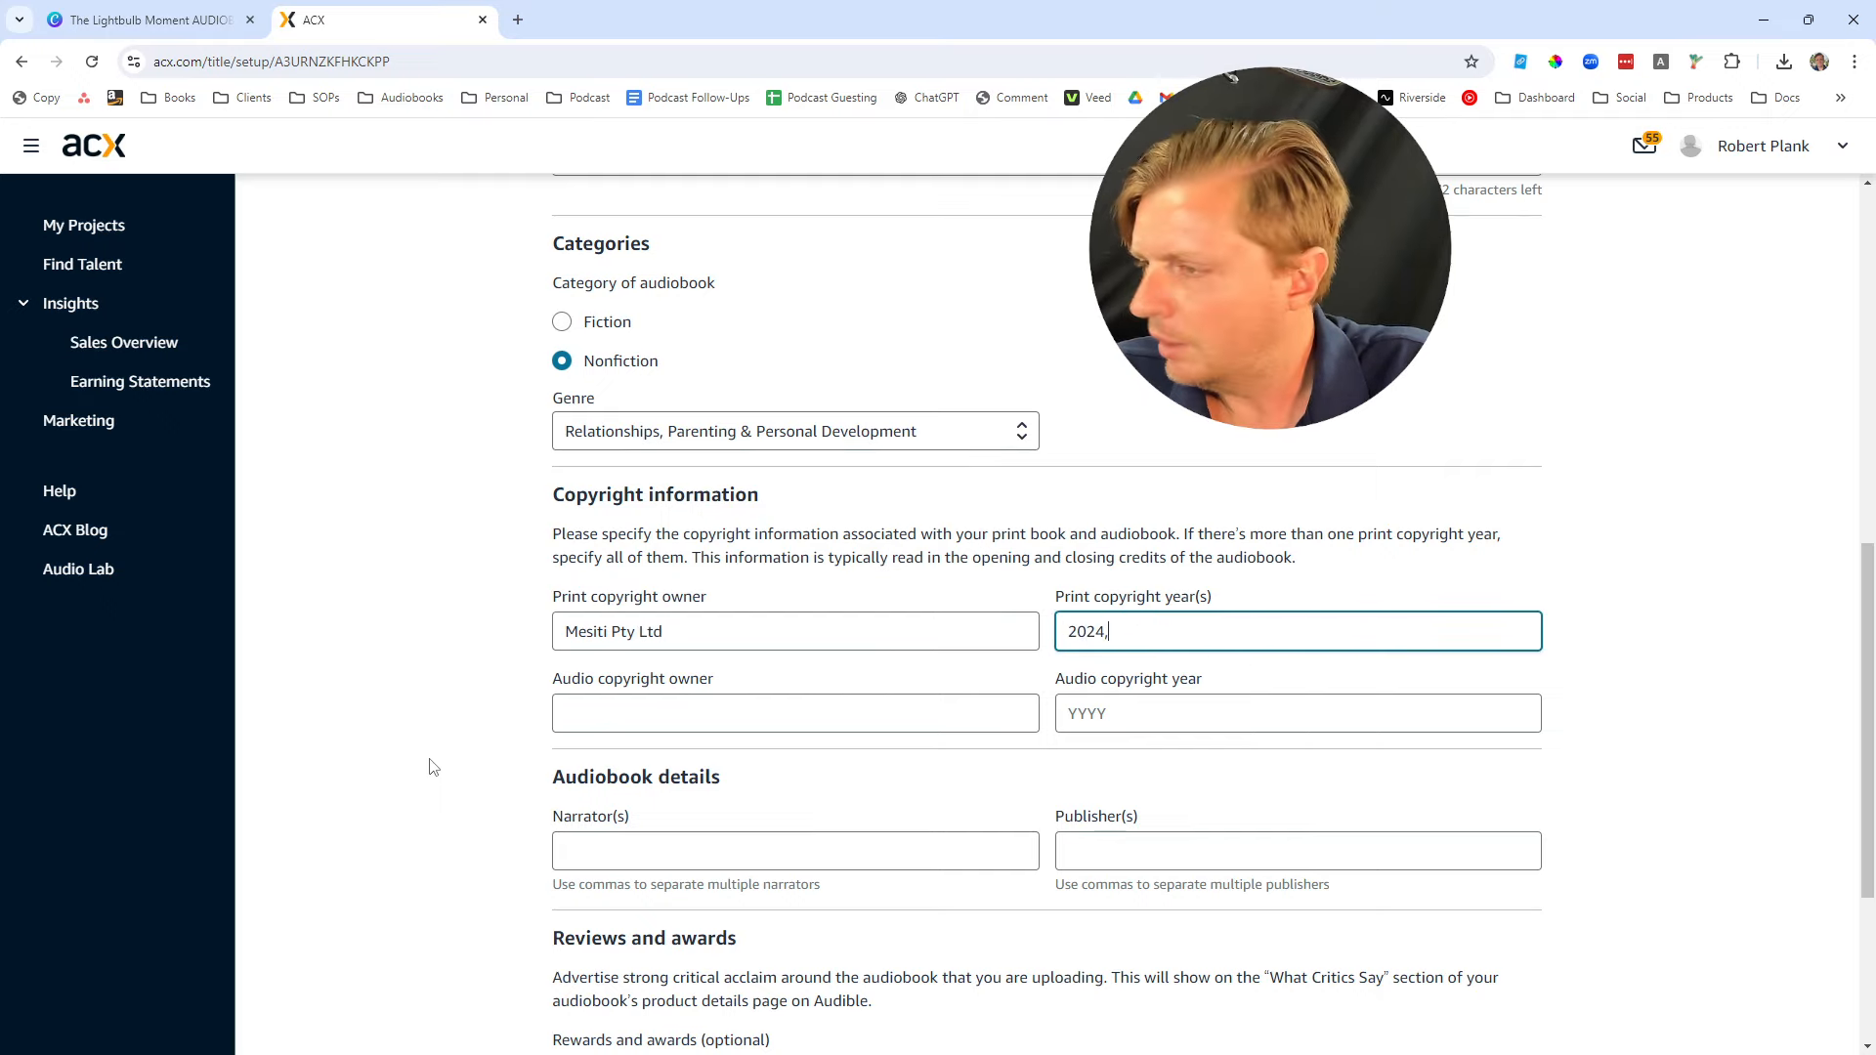
# Enter Mesiti Pty Ltd as the audio copyright owner and 2024 as the audio copyright year
pyautogui.press('Tab')
pyautogui.write('Mesiti P')
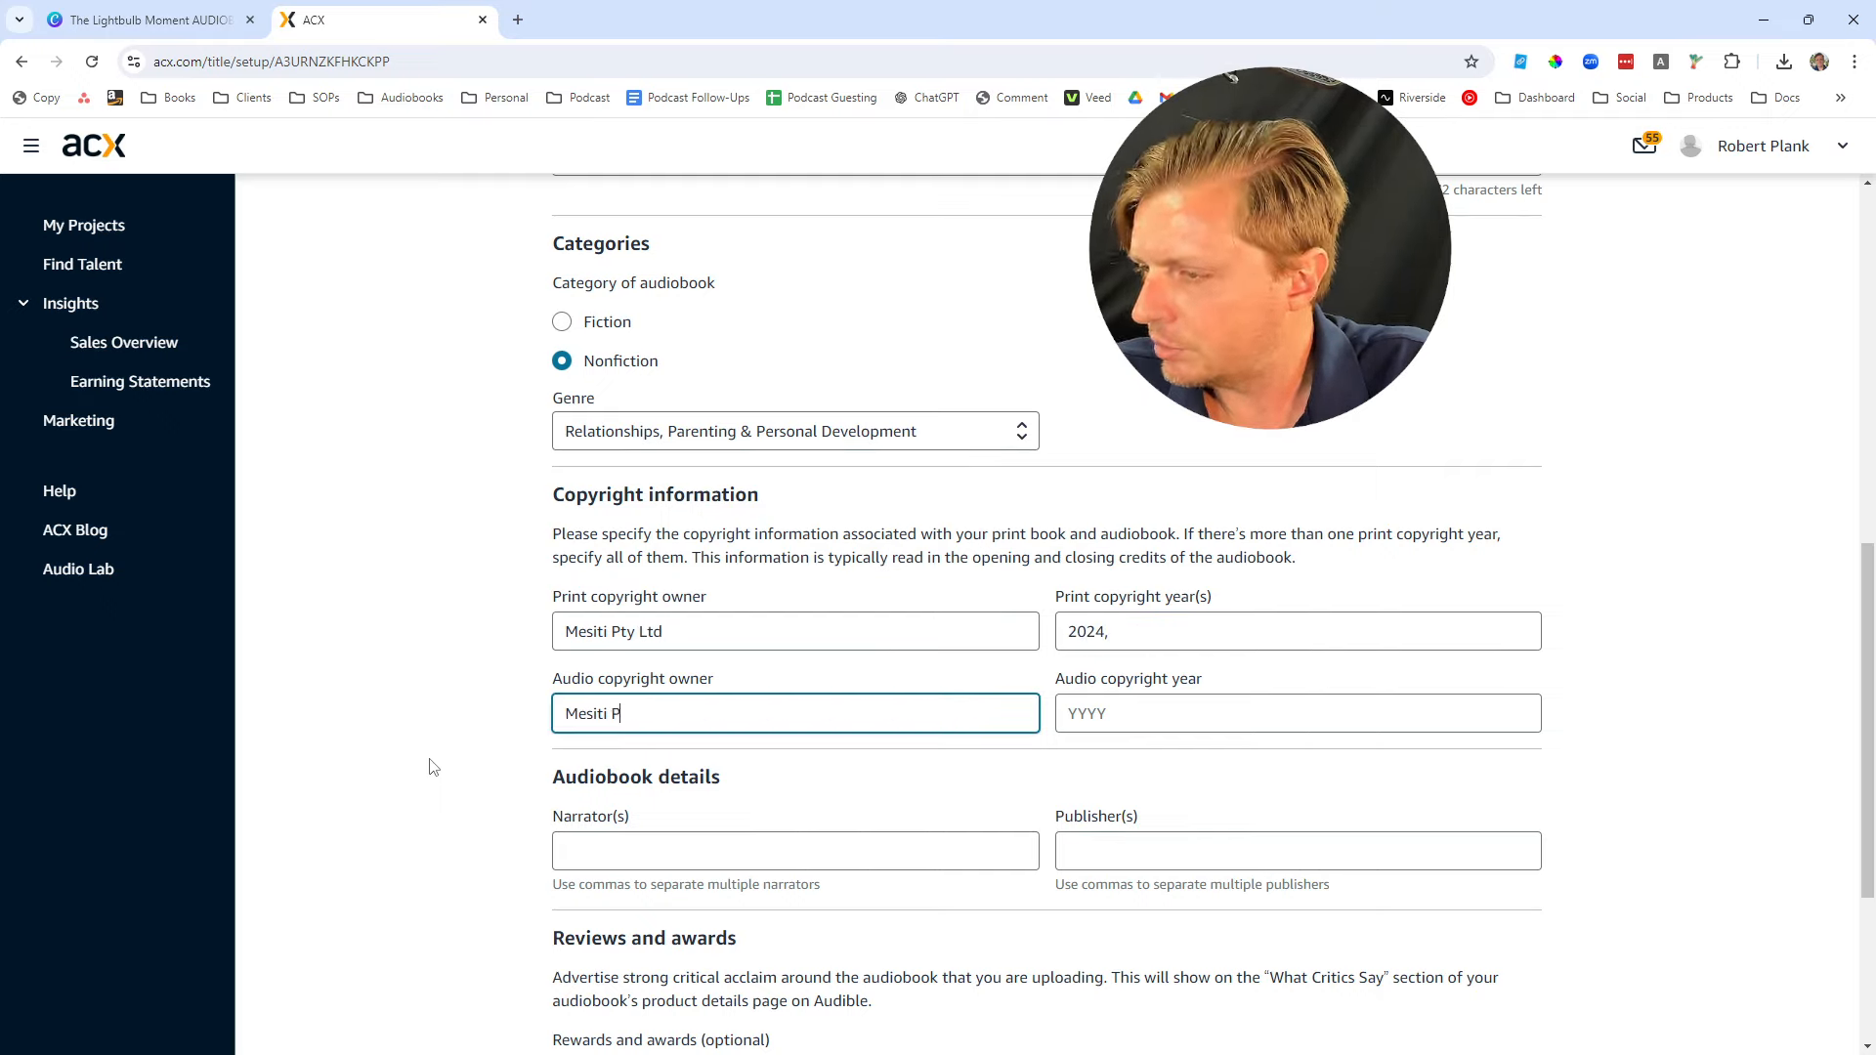
pyautogui.write('r')
pyautogui.press('BackSpace')
pyautogui.write('ty Ltd')
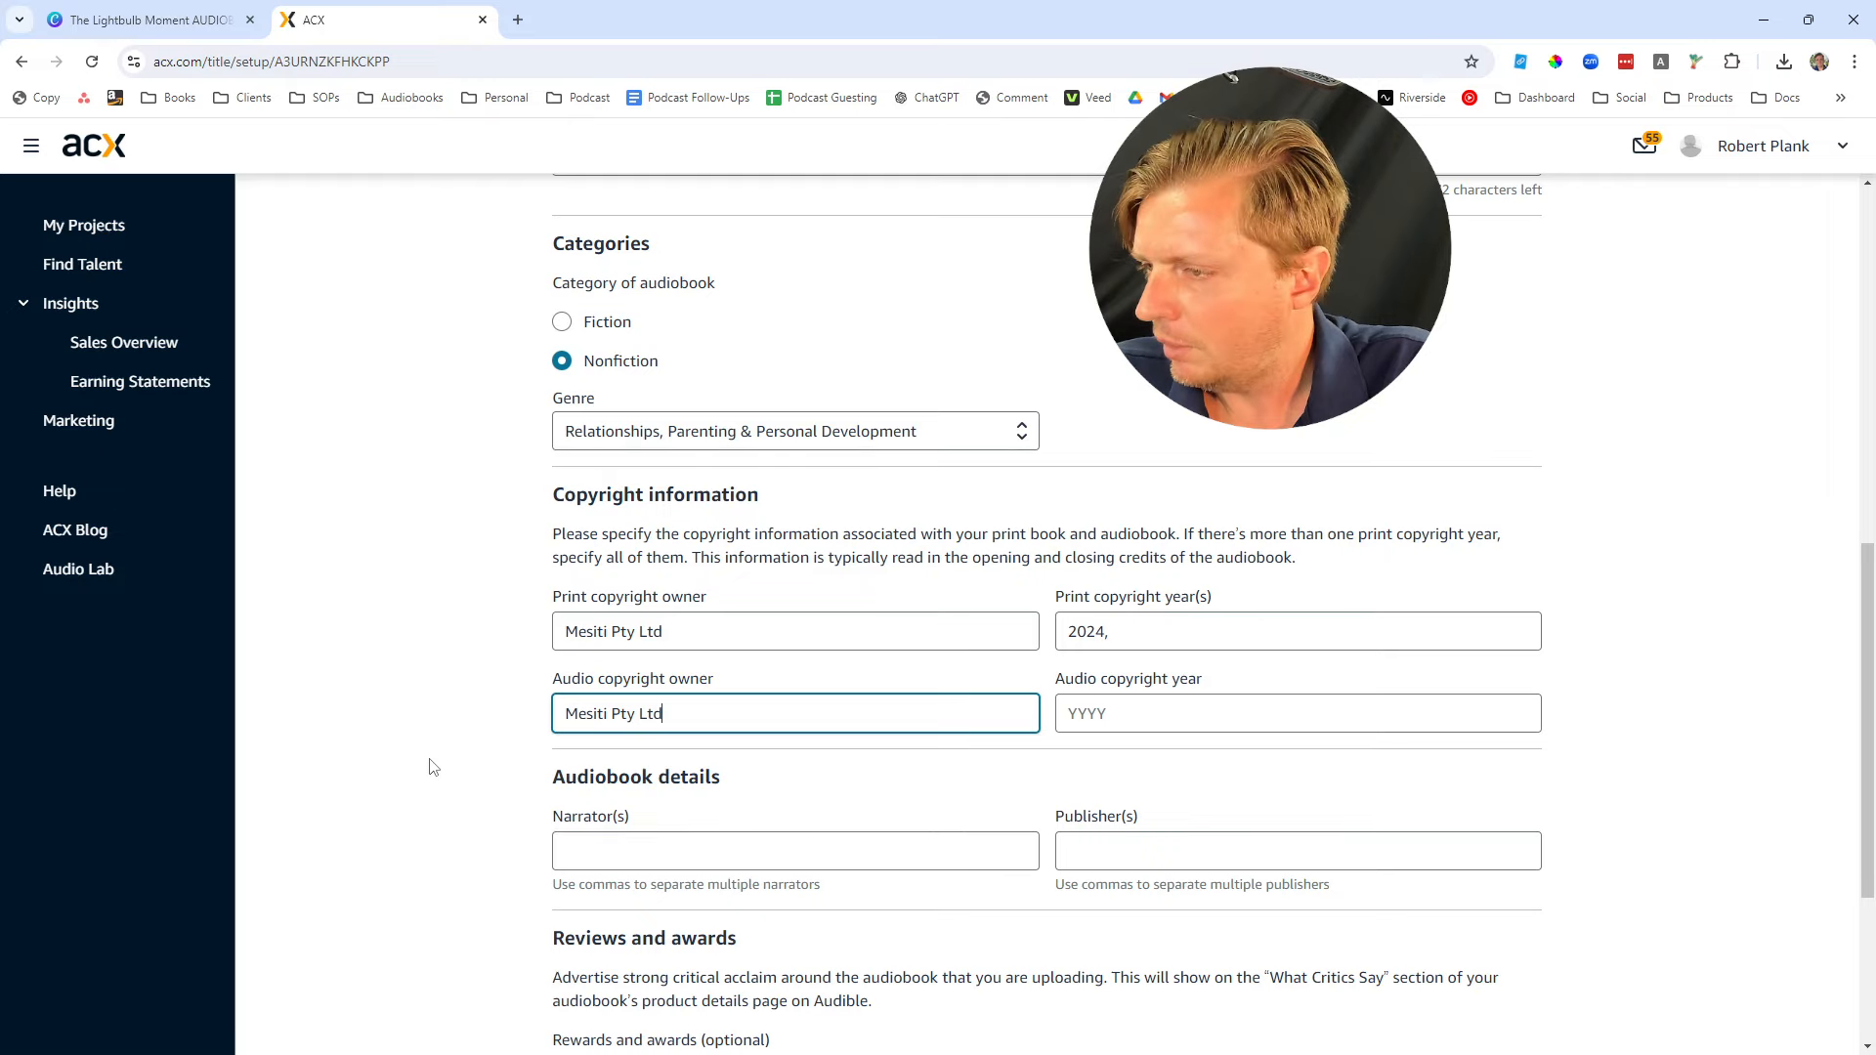
pyautogui.press('Tab')
pyautogui.write('2024')
# Open amazon.com in a new browser tab and search for "lightbulb moment"
pyautogui.hotkey('ctrl', 't')
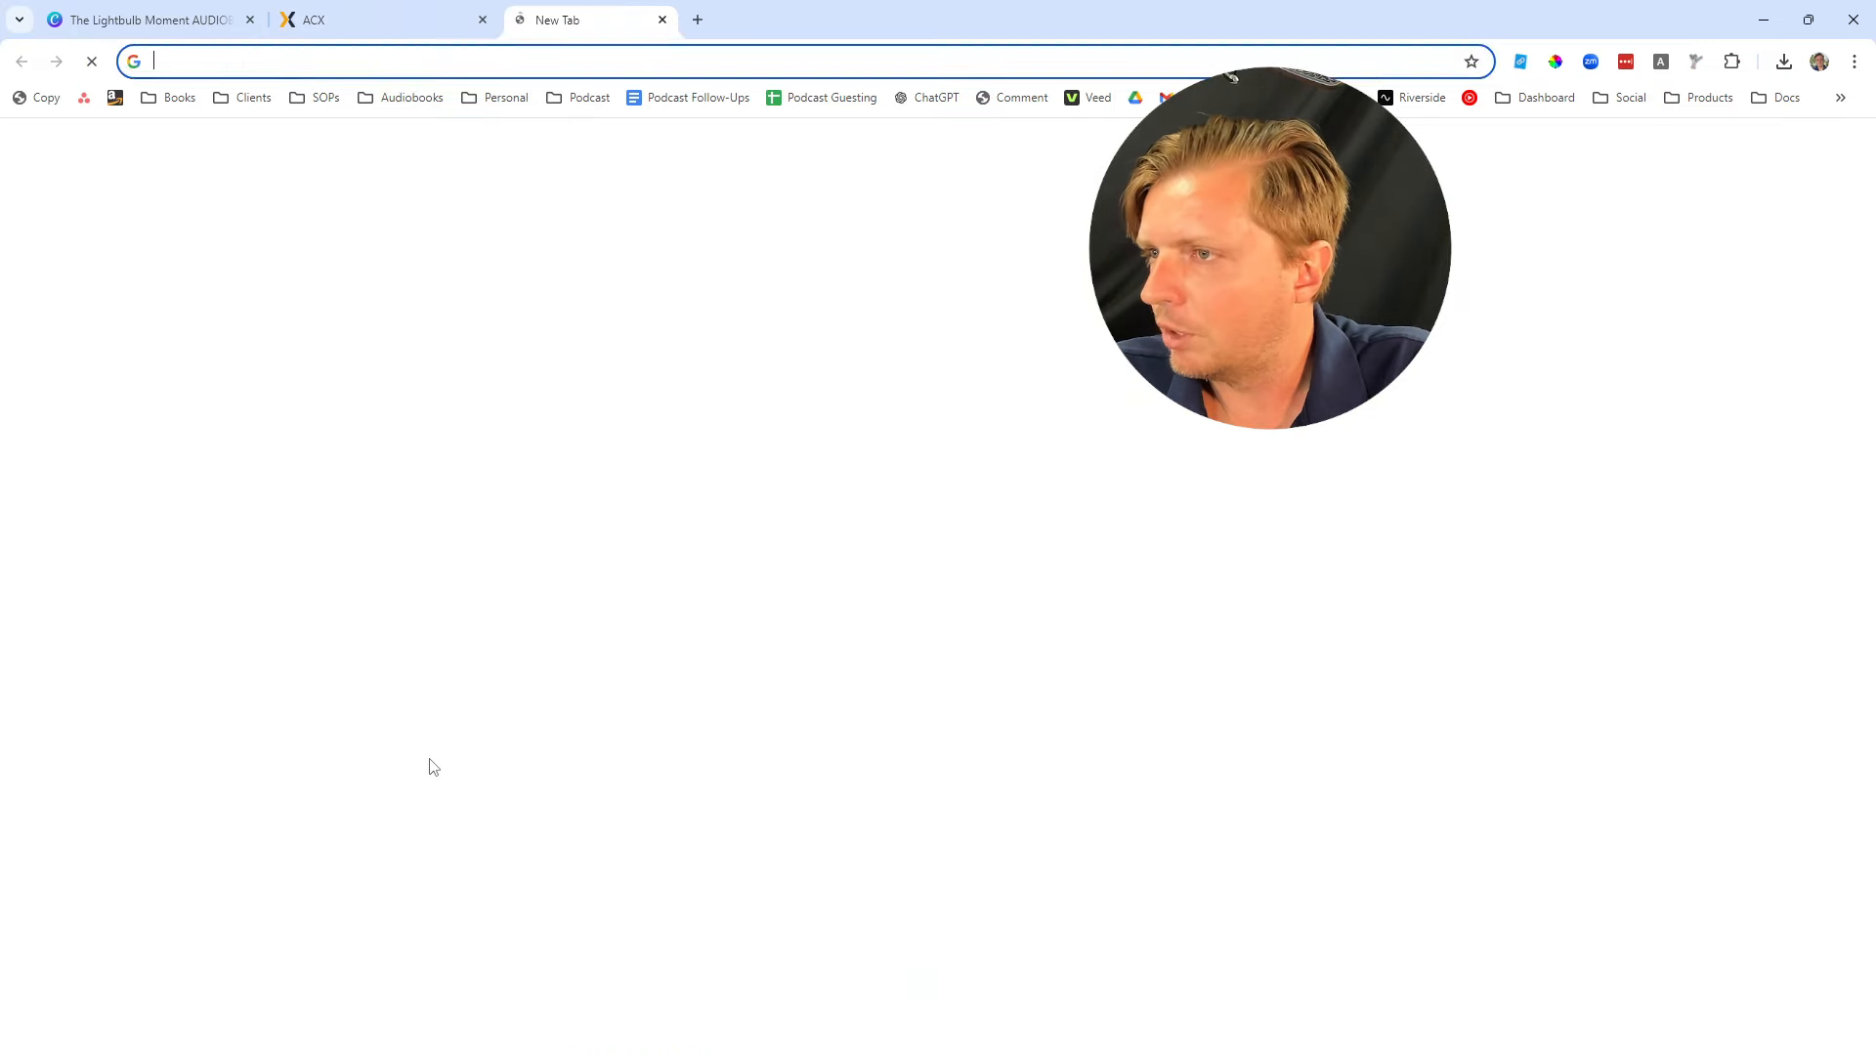
pyautogui.write('amazon.com')
pyautogui.press('Return')
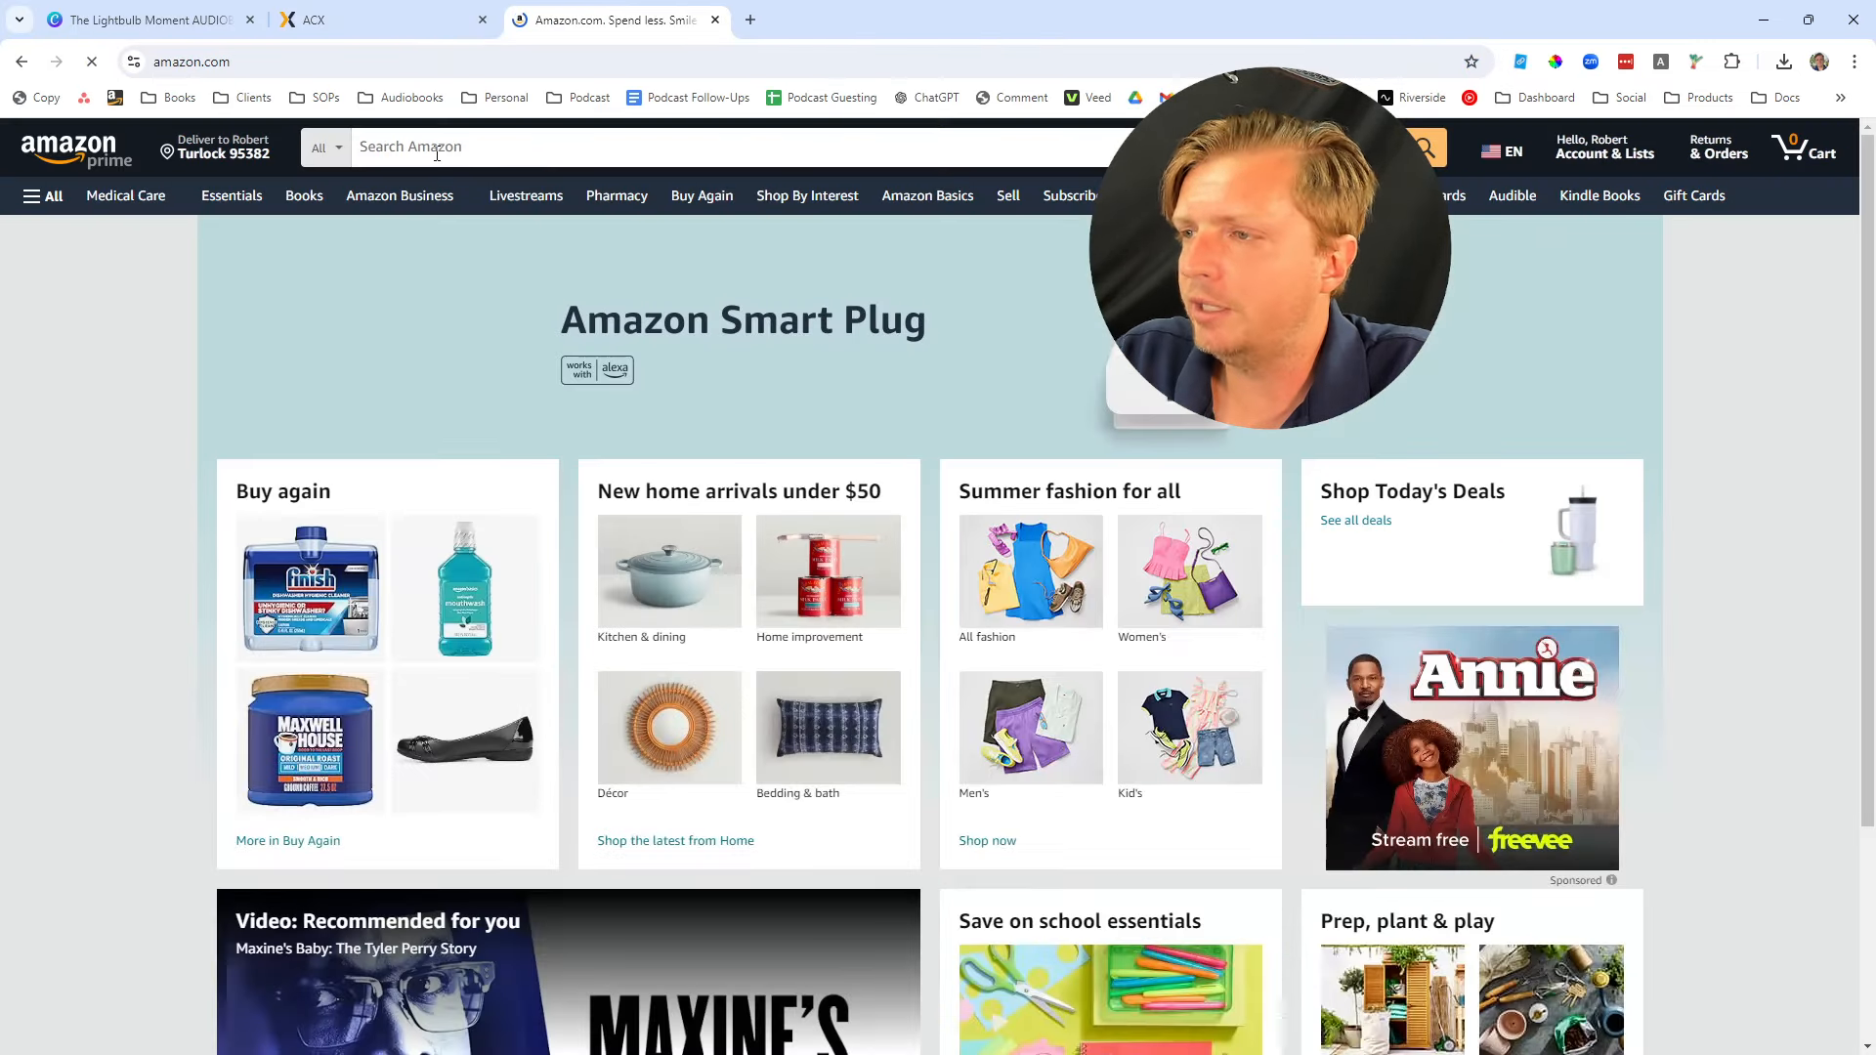
pyautogui.click(437, 152)
pyautogui.write('lightbulb moment')
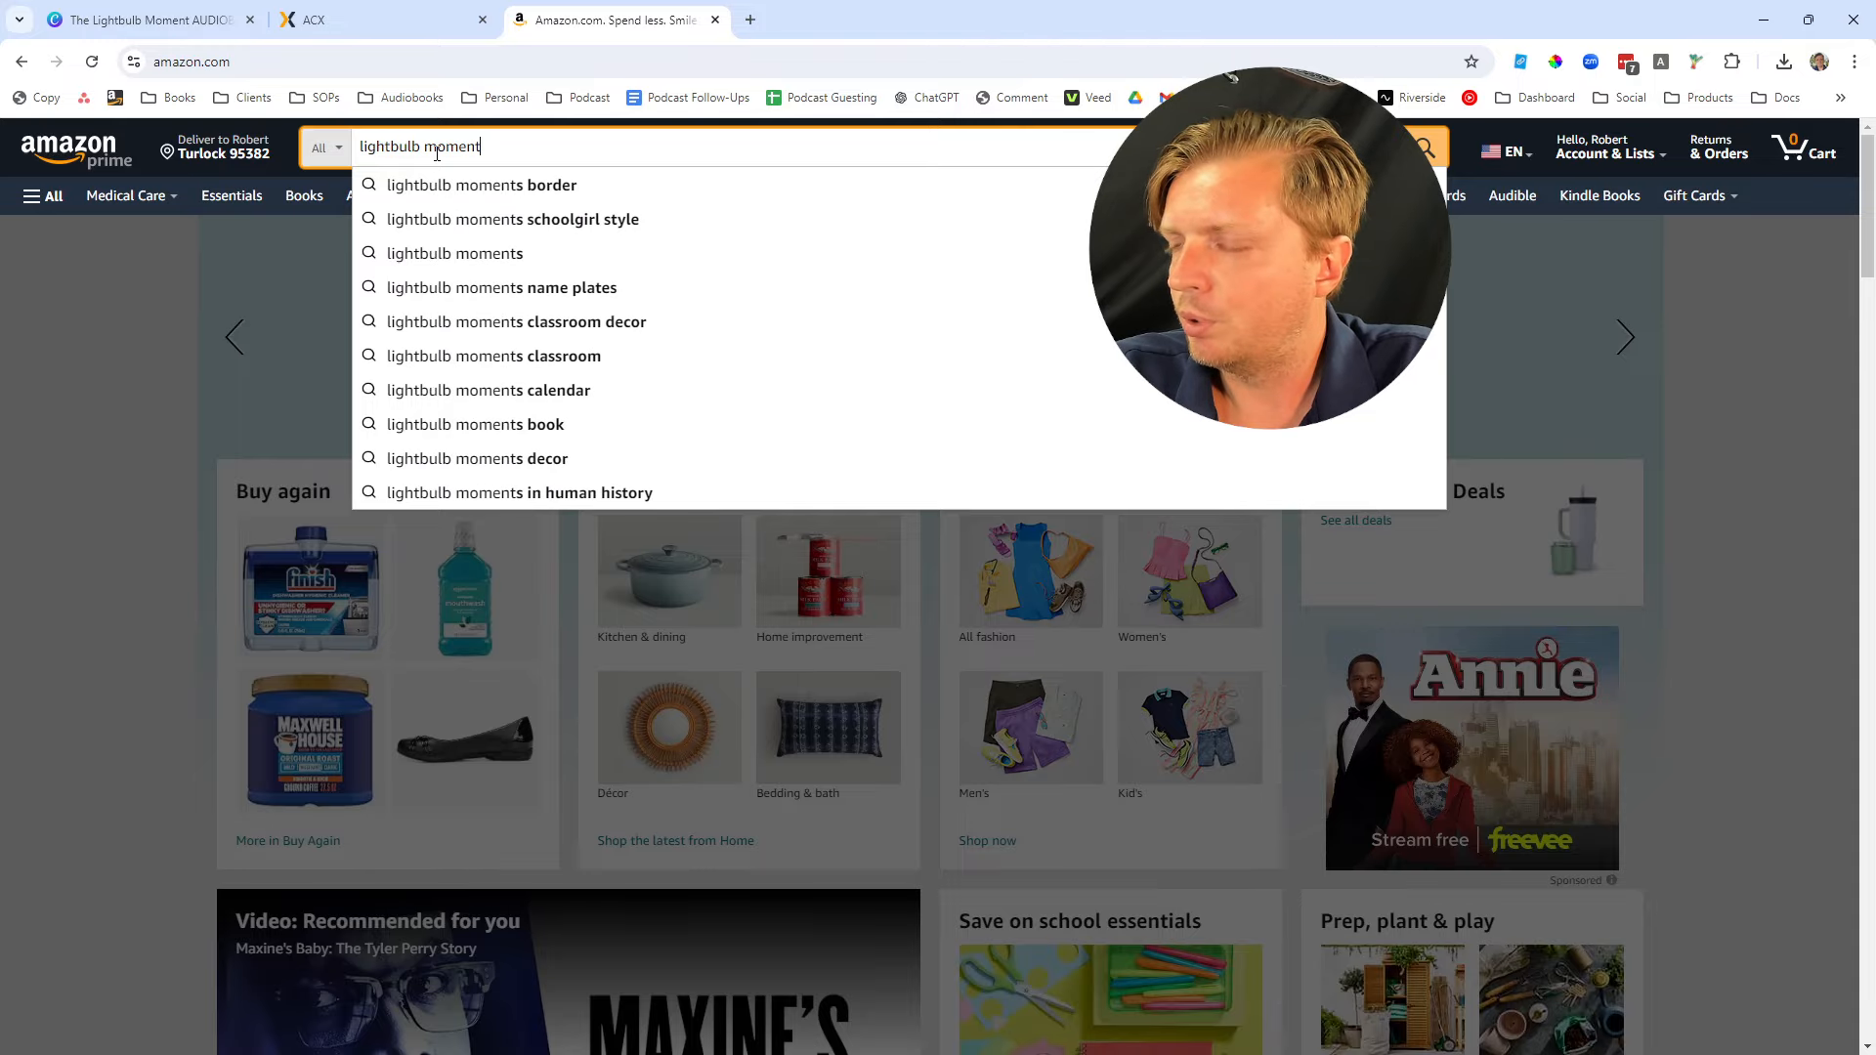
pyautogui.press('Return')
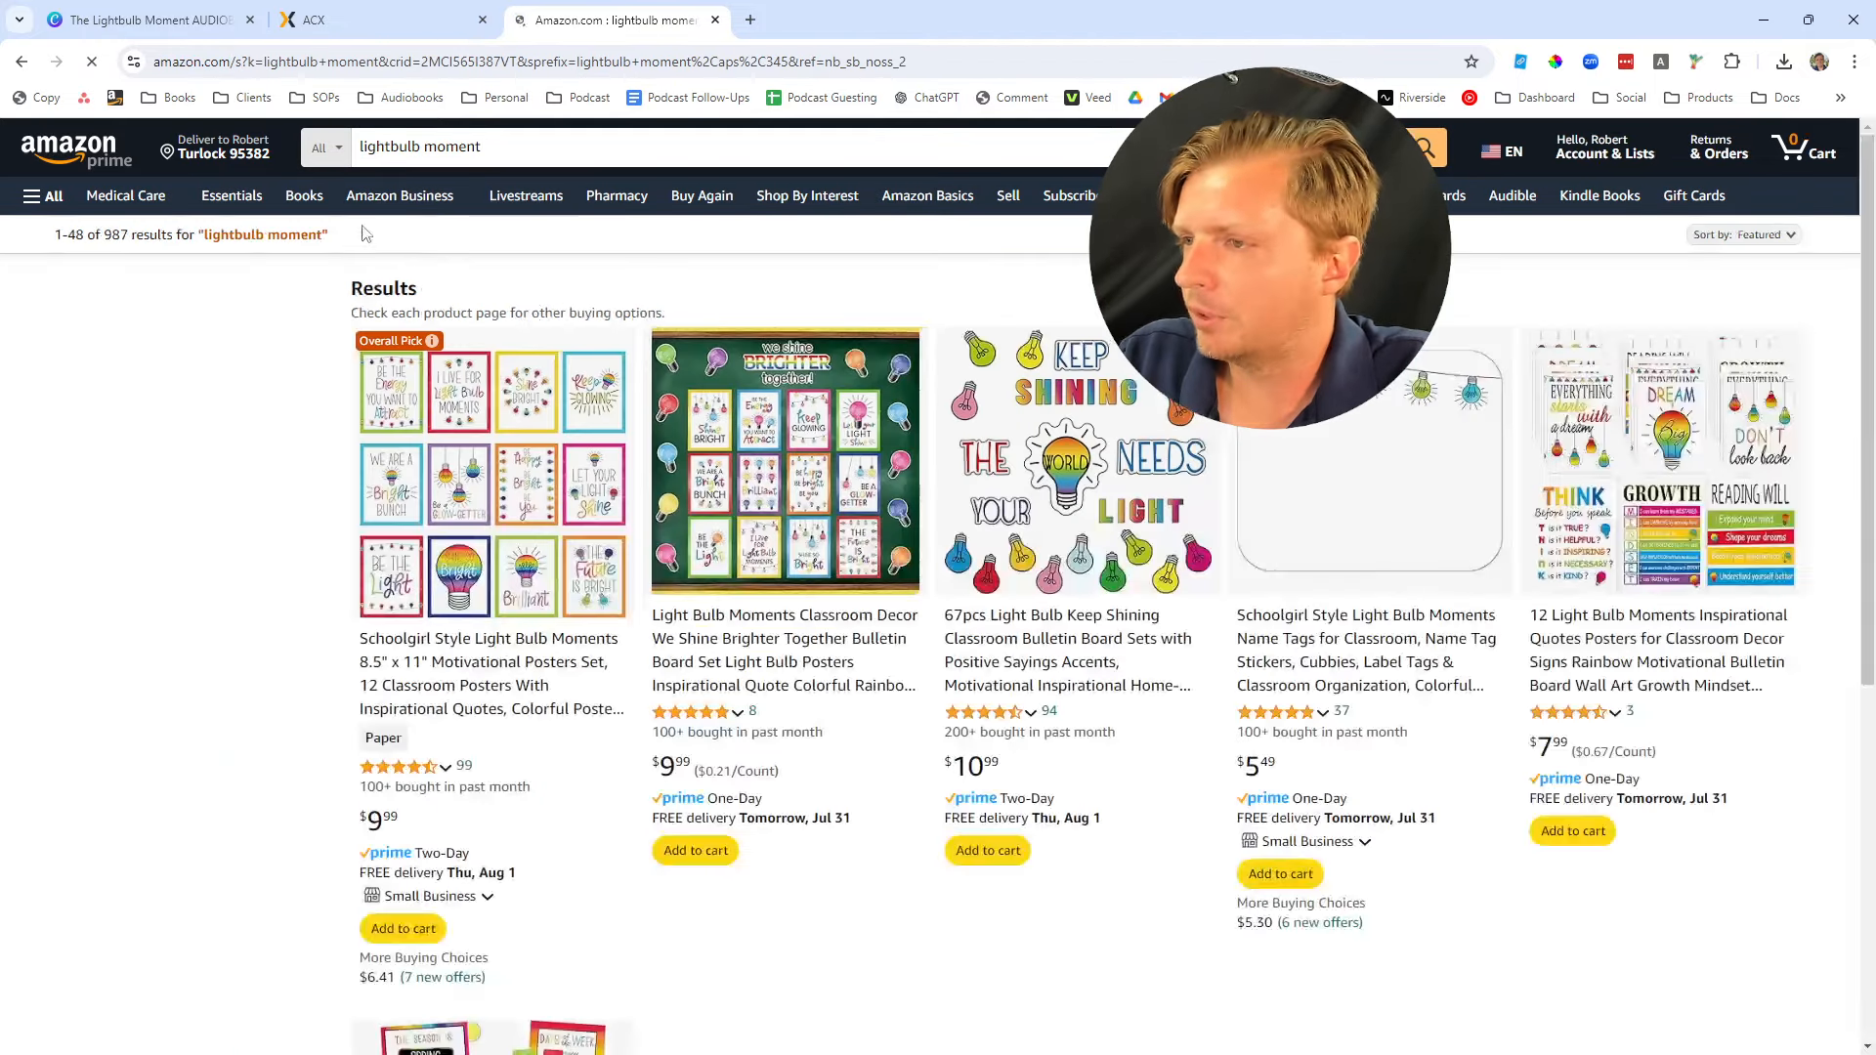
# Restrict the Amazon search to Books and open the product page of The Lightbulb Moment: Personal And Business Lessons
pyautogui.click(323, 148)
pyautogui.click(325, 413)
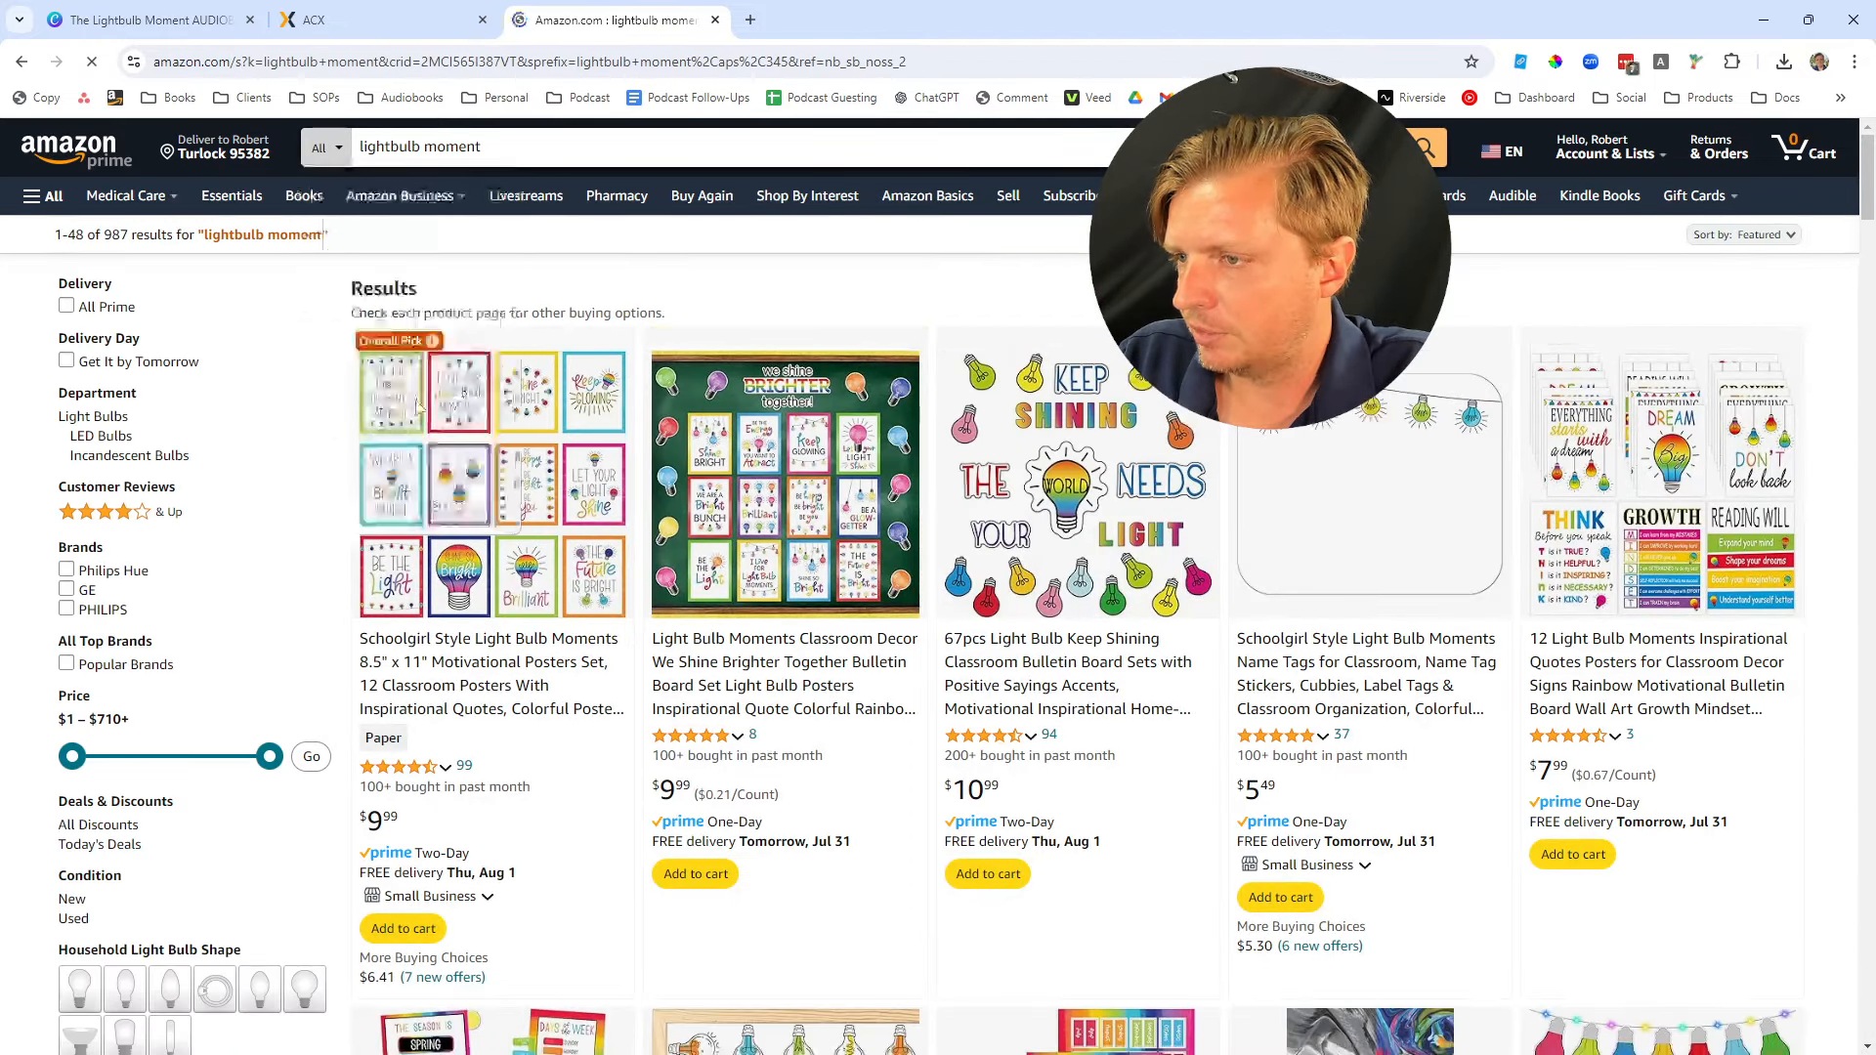
pyautogui.press('Return')
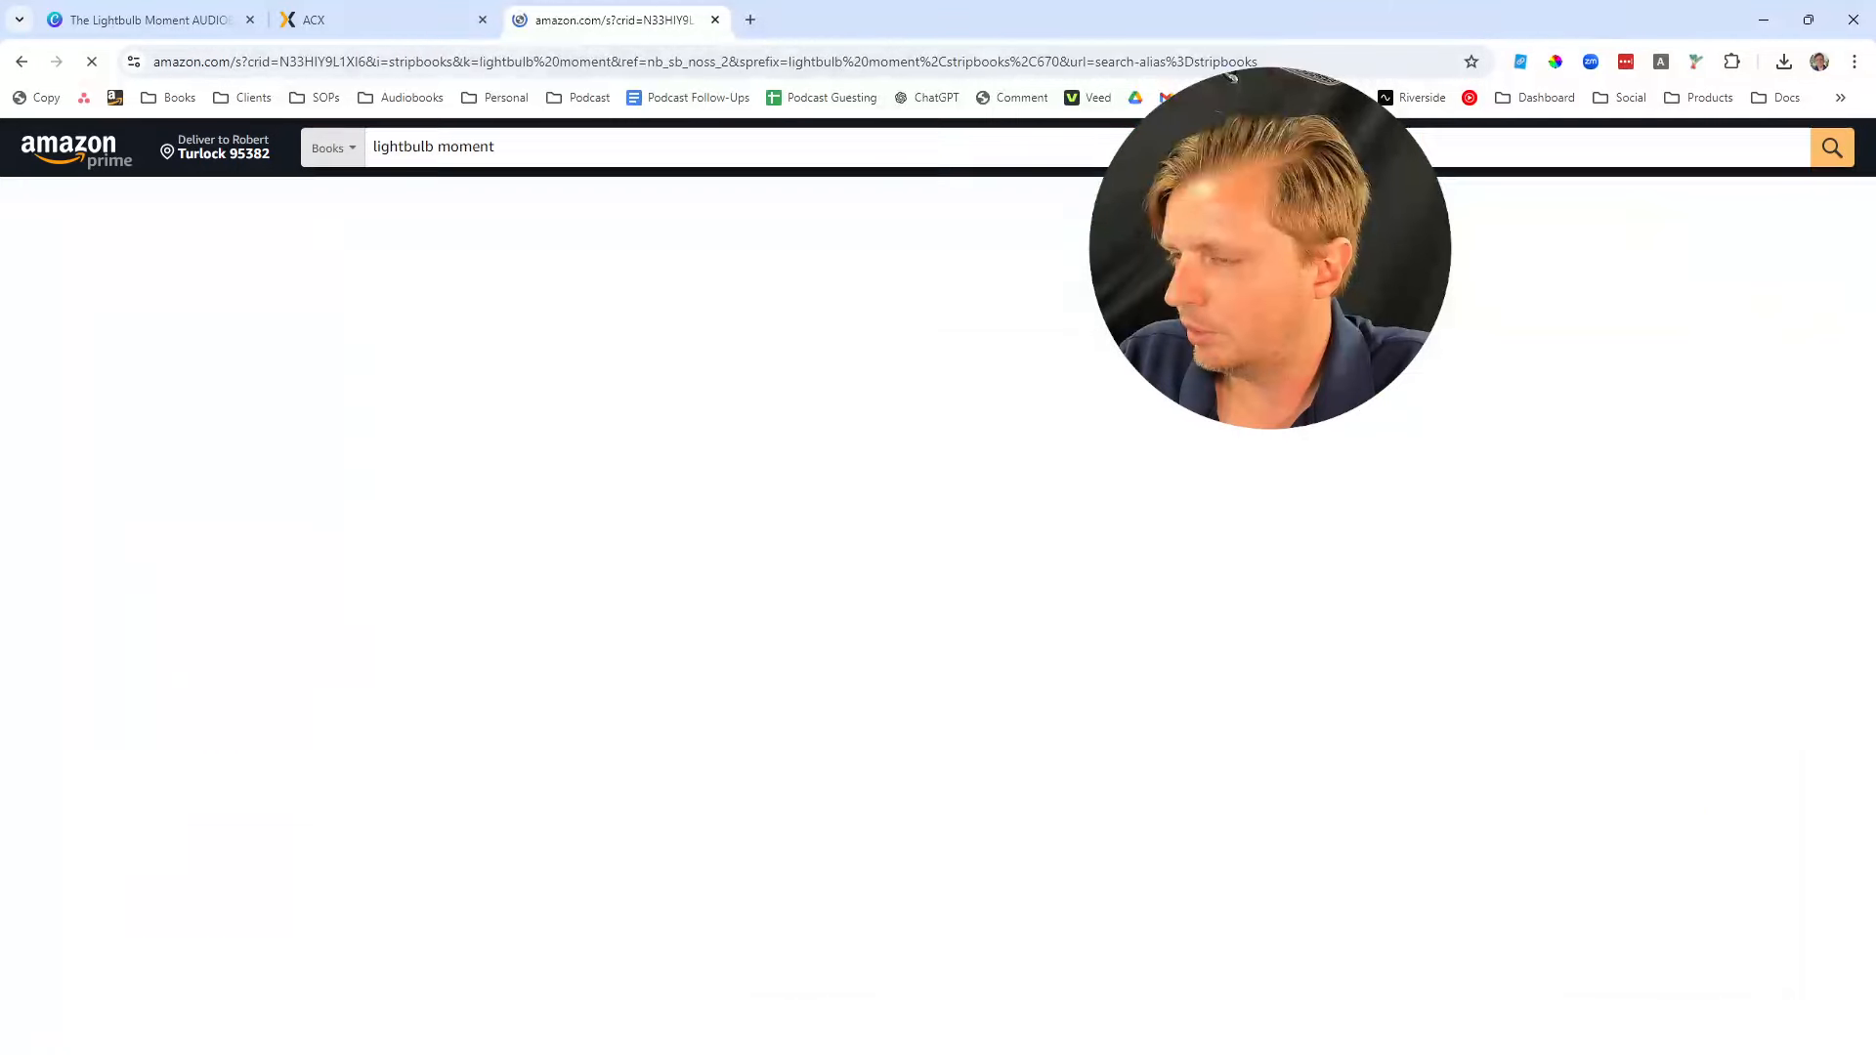
pyautogui.scroll(-15, 700, 744)
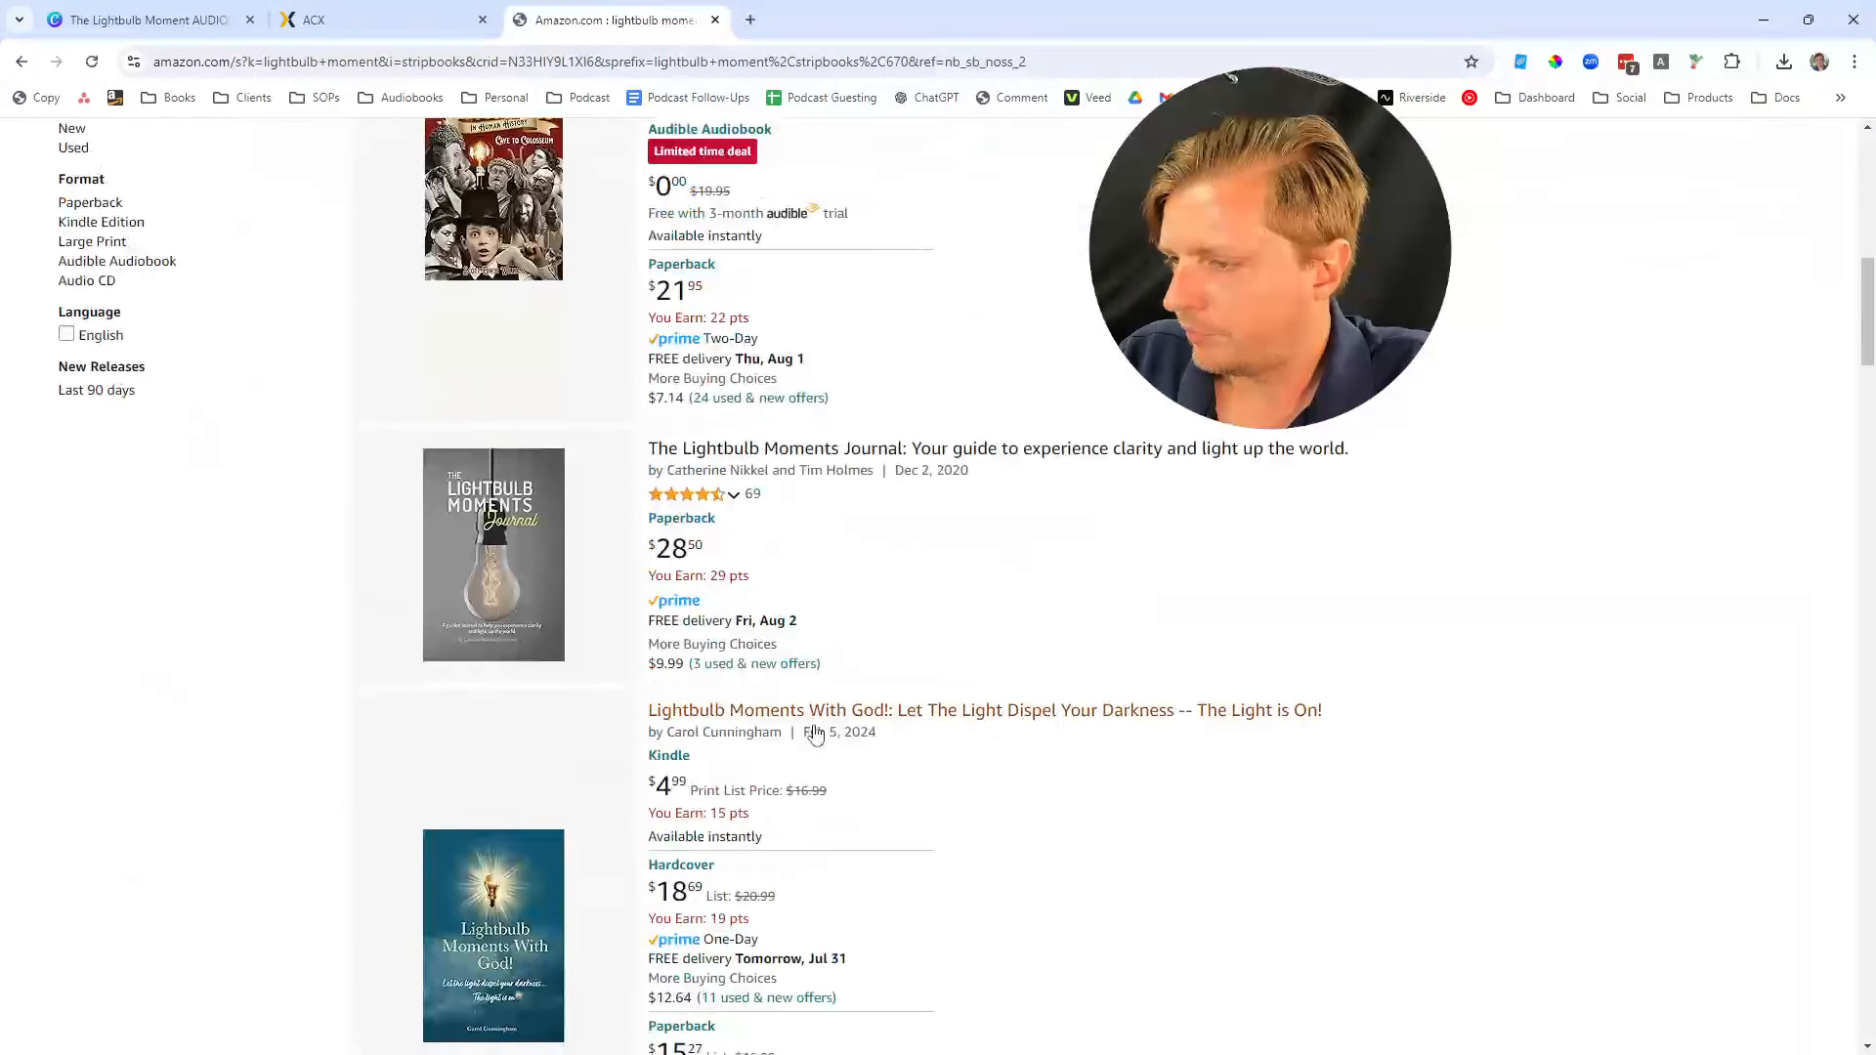
pyautogui.scroll(-5, 782, 689)
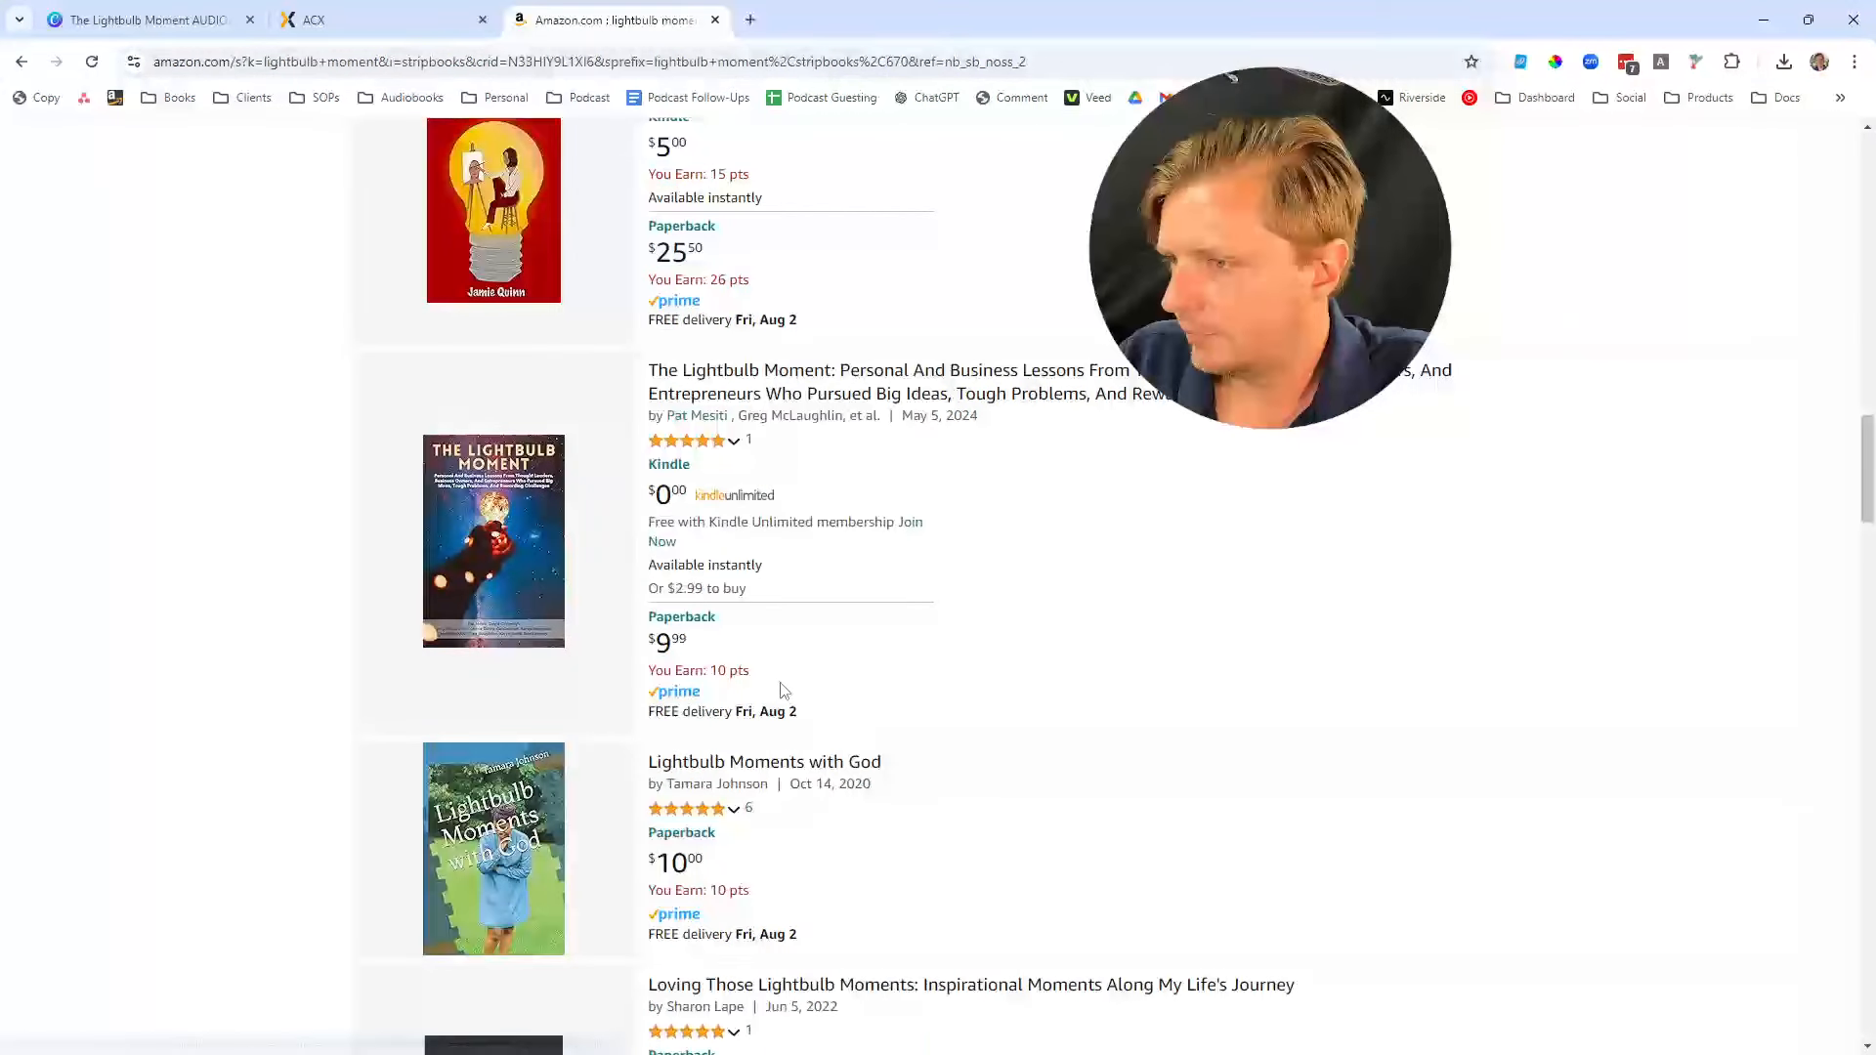
pyautogui.click(754, 392)
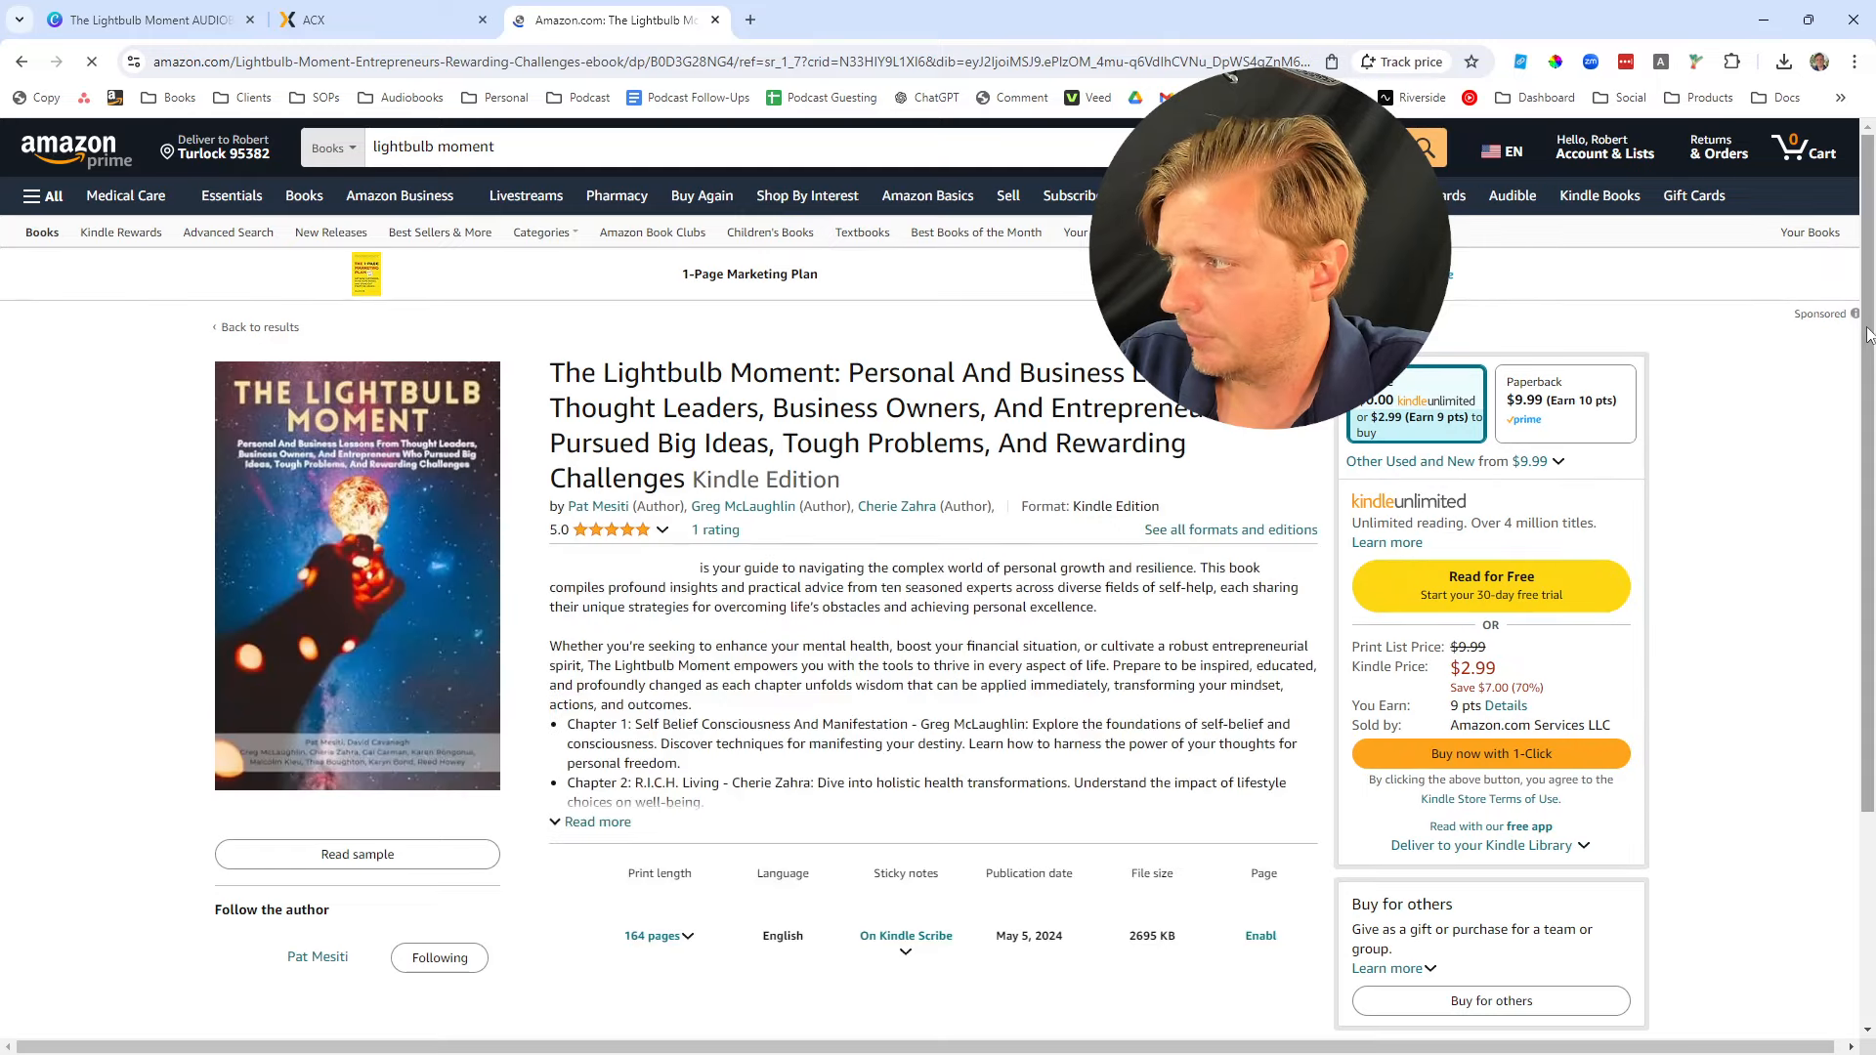
# Check the book's publication date and ASIN in its product details, and return to the ACX title setup
pyautogui.moveTo(1868, 386); pyautogui.dragTo(1873, 525)
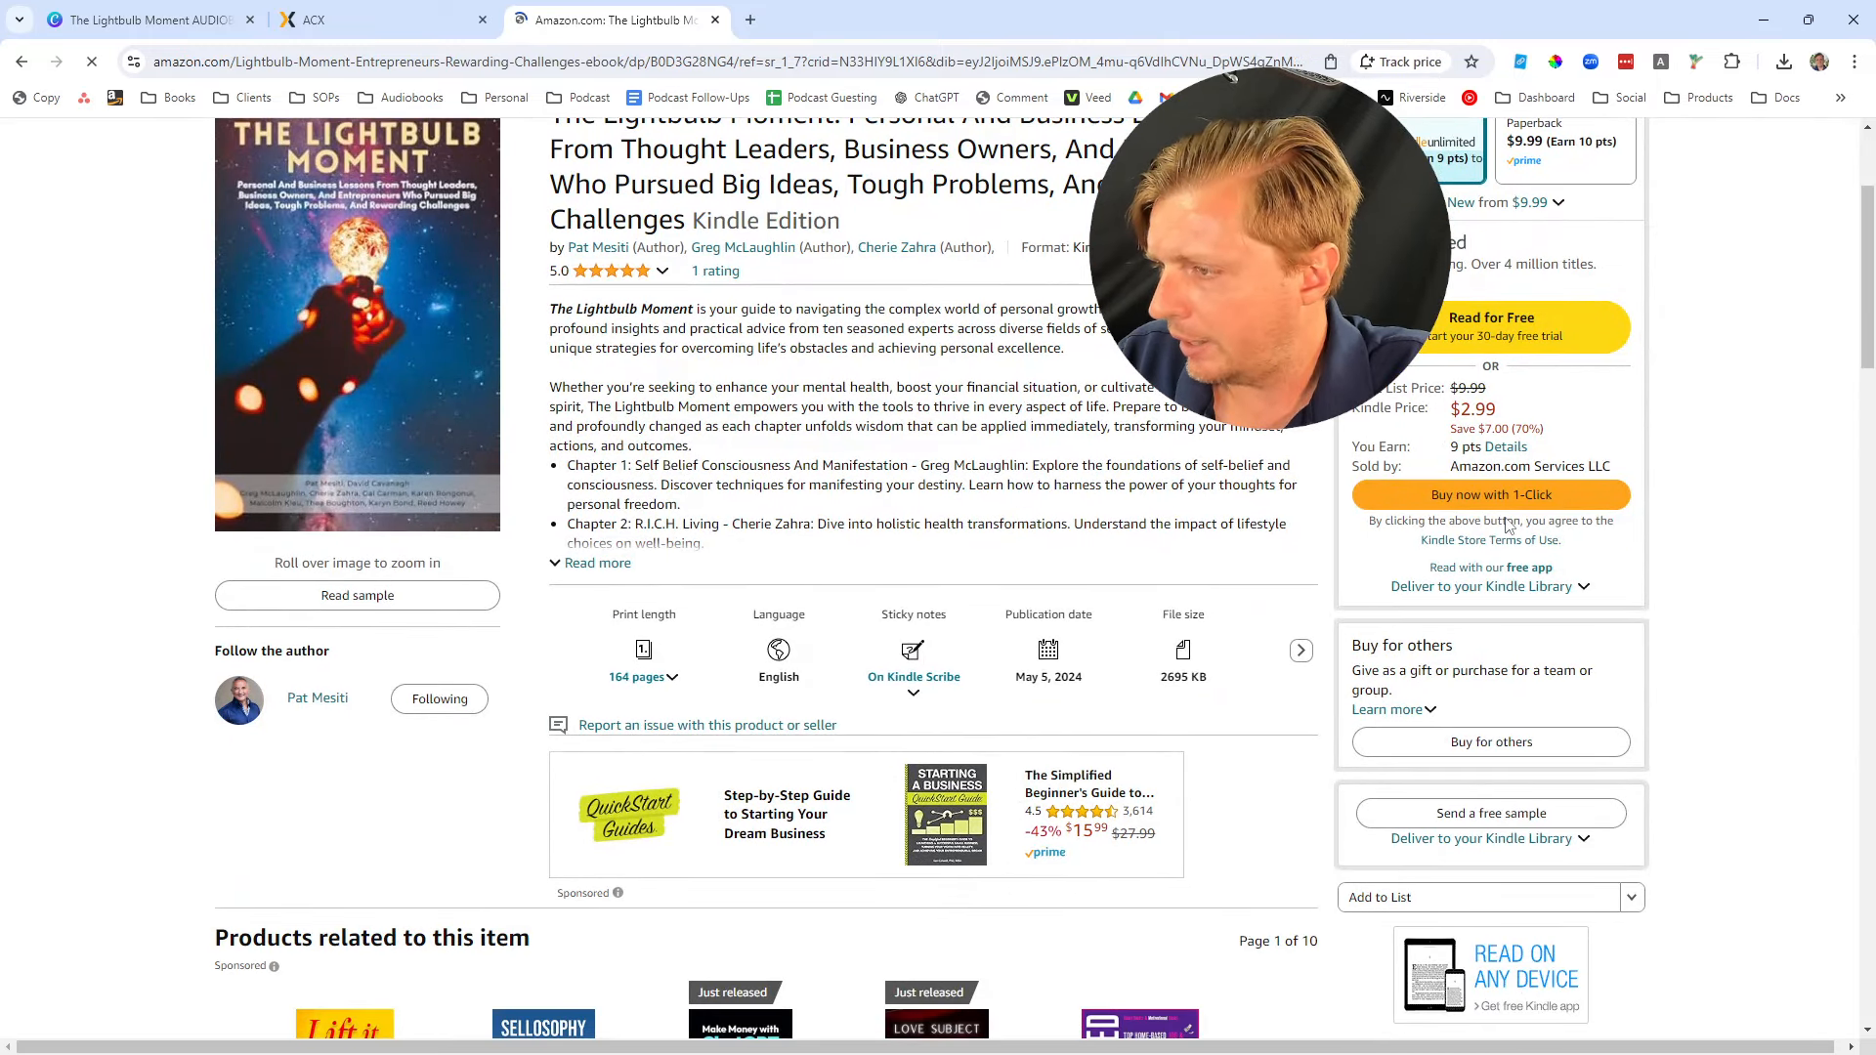
pyautogui.moveTo(1870, 327); pyautogui.dragTo(1873, 488)
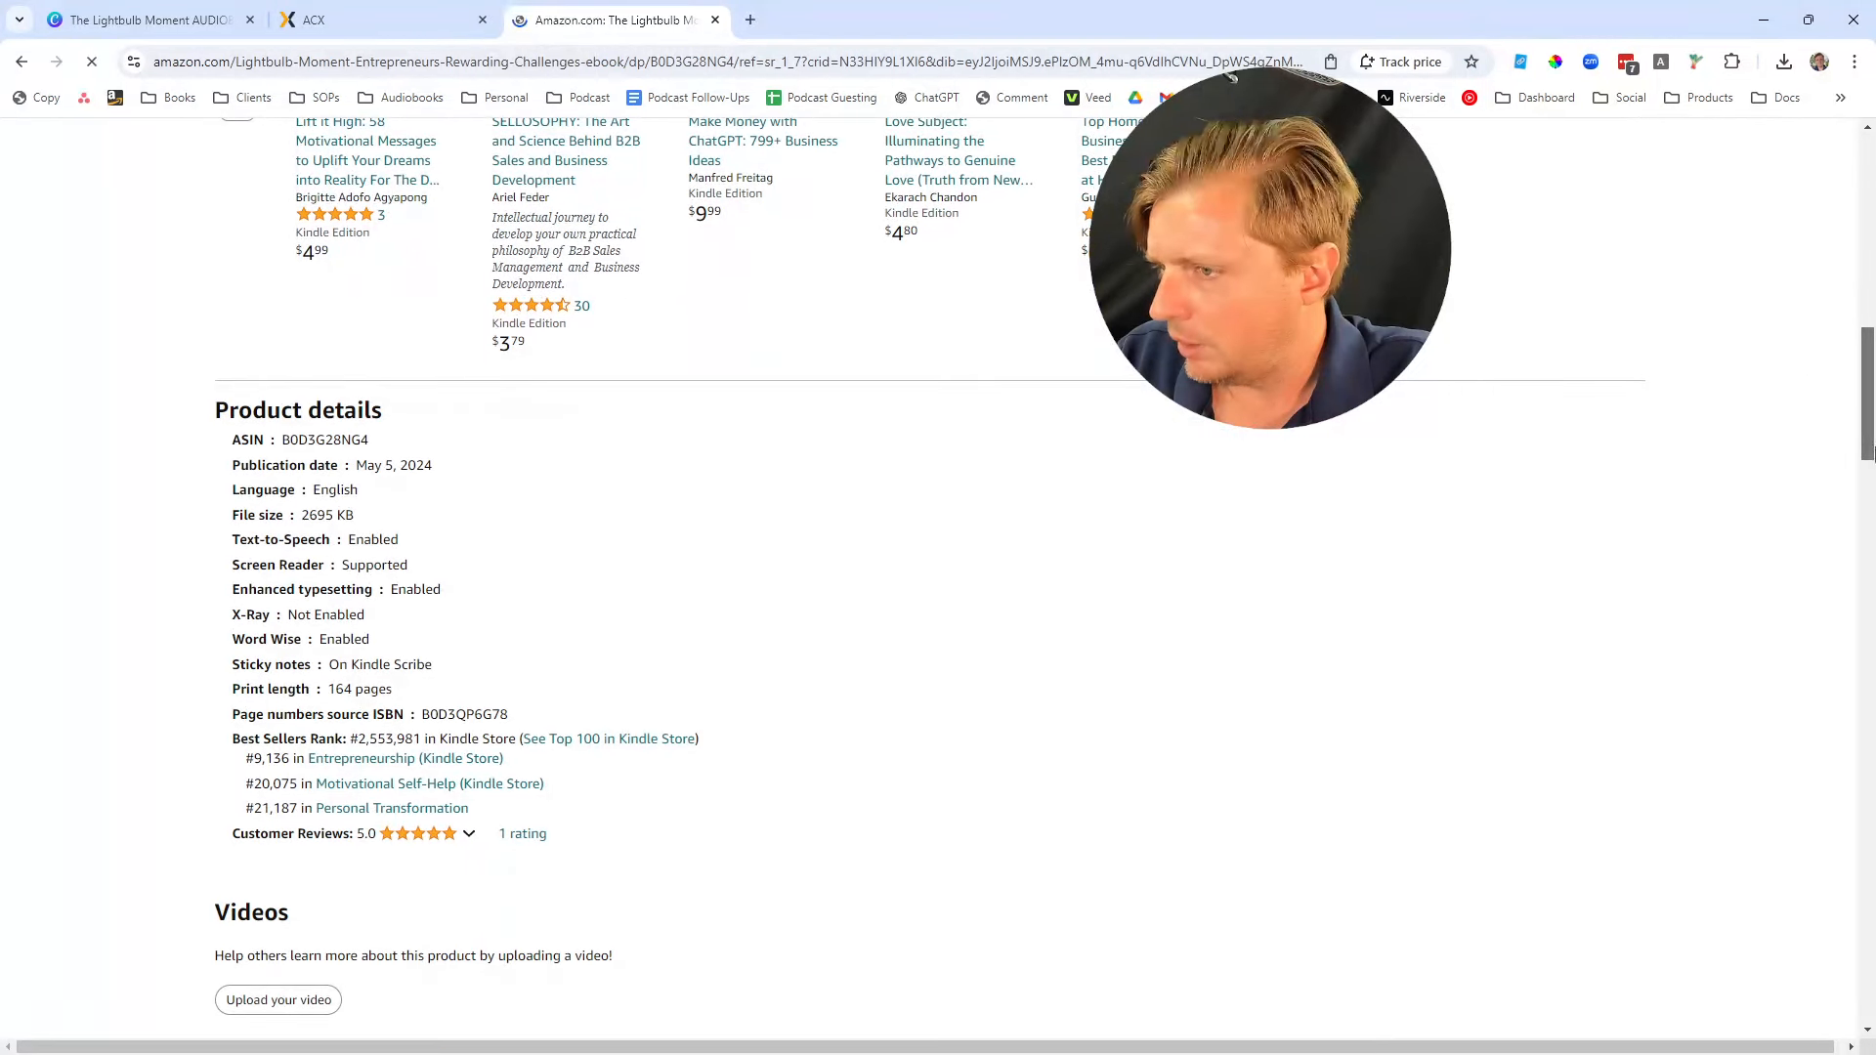
pyautogui.moveTo(437, 467); pyautogui.dragTo(330, 467)
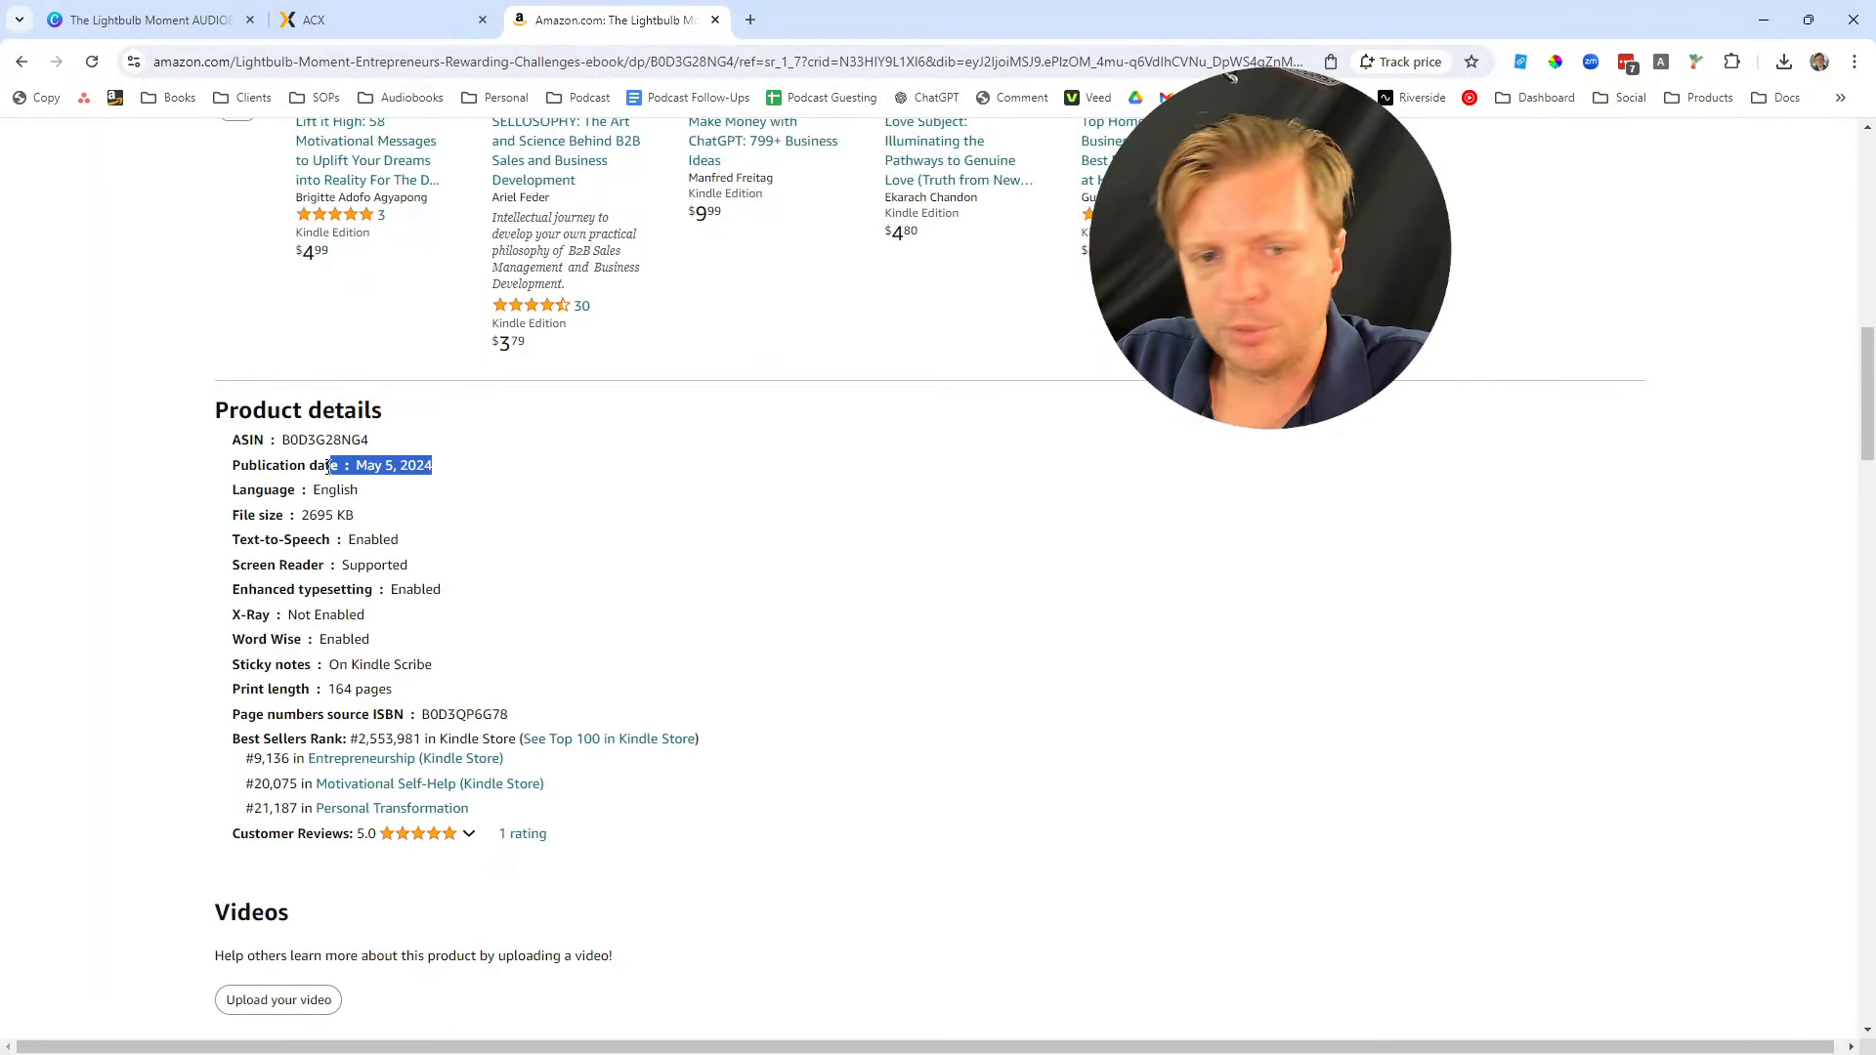
pyautogui.click(348, 536)
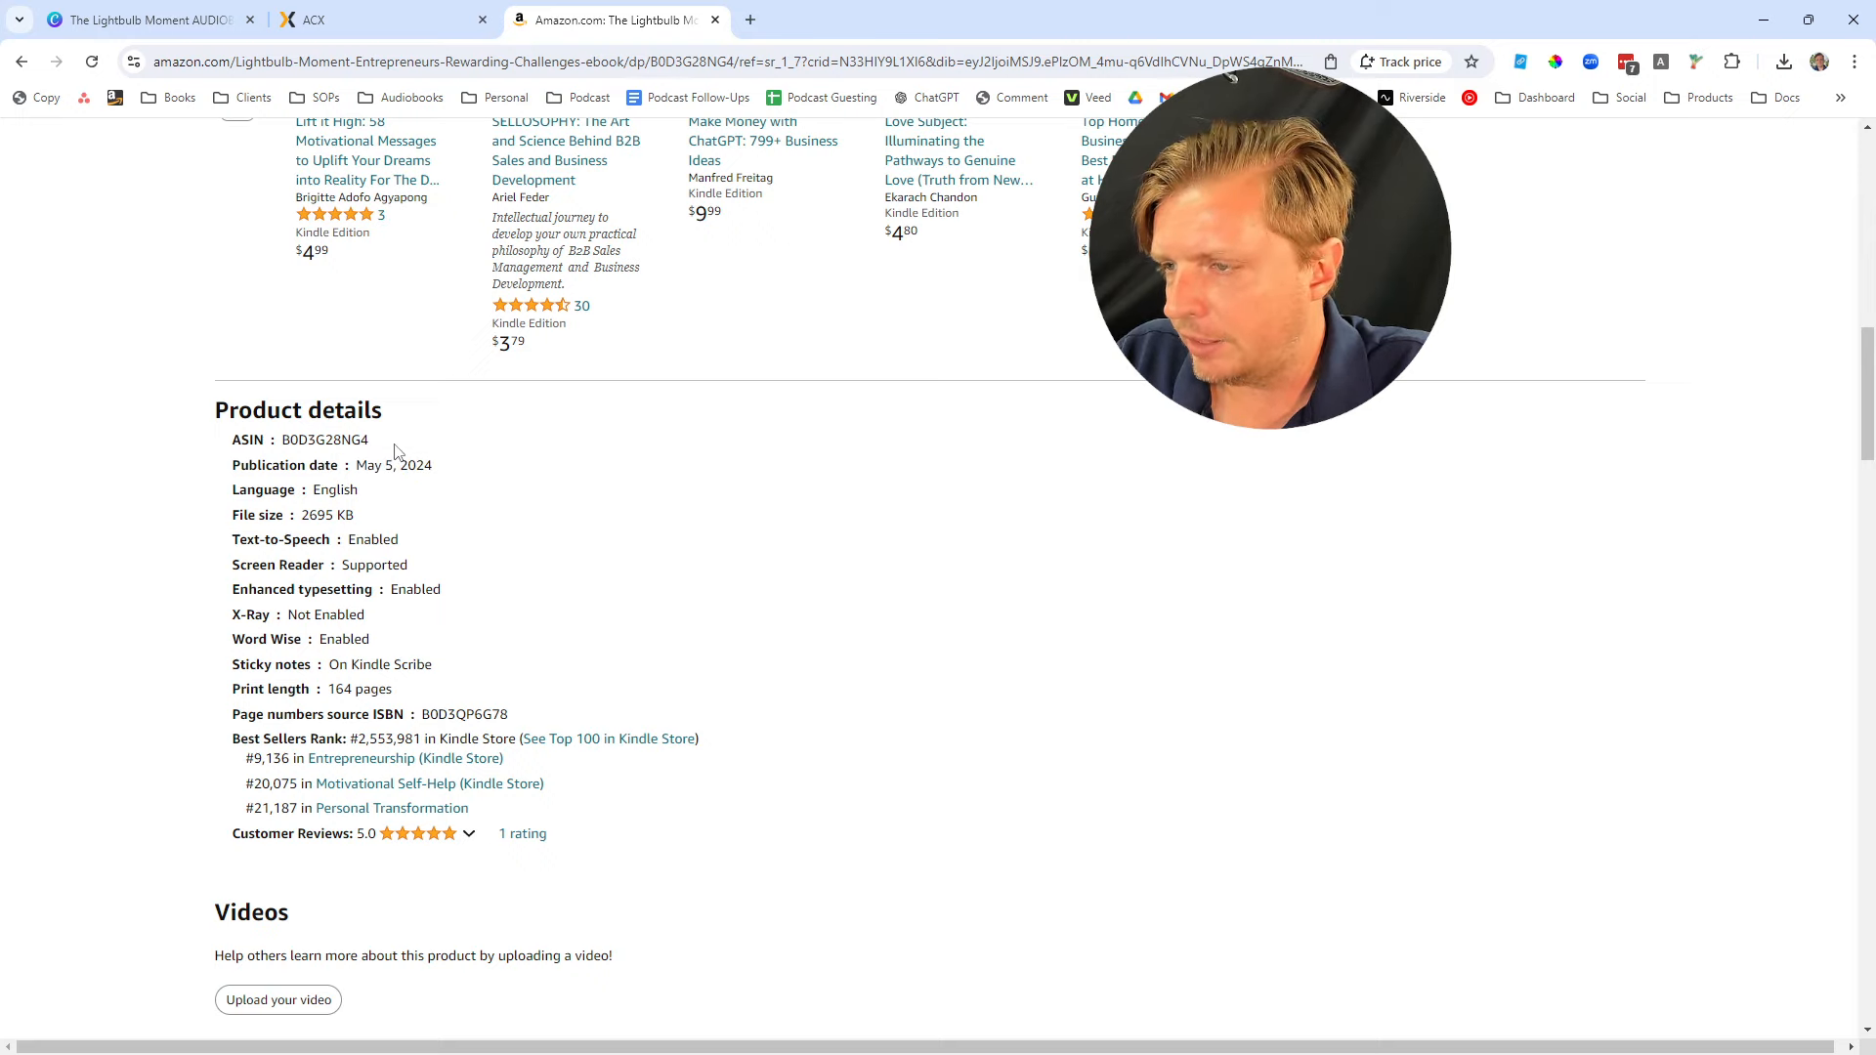
pyautogui.moveTo(370, 441); pyautogui.dragTo(281, 440)
pyautogui.click(307, 593)
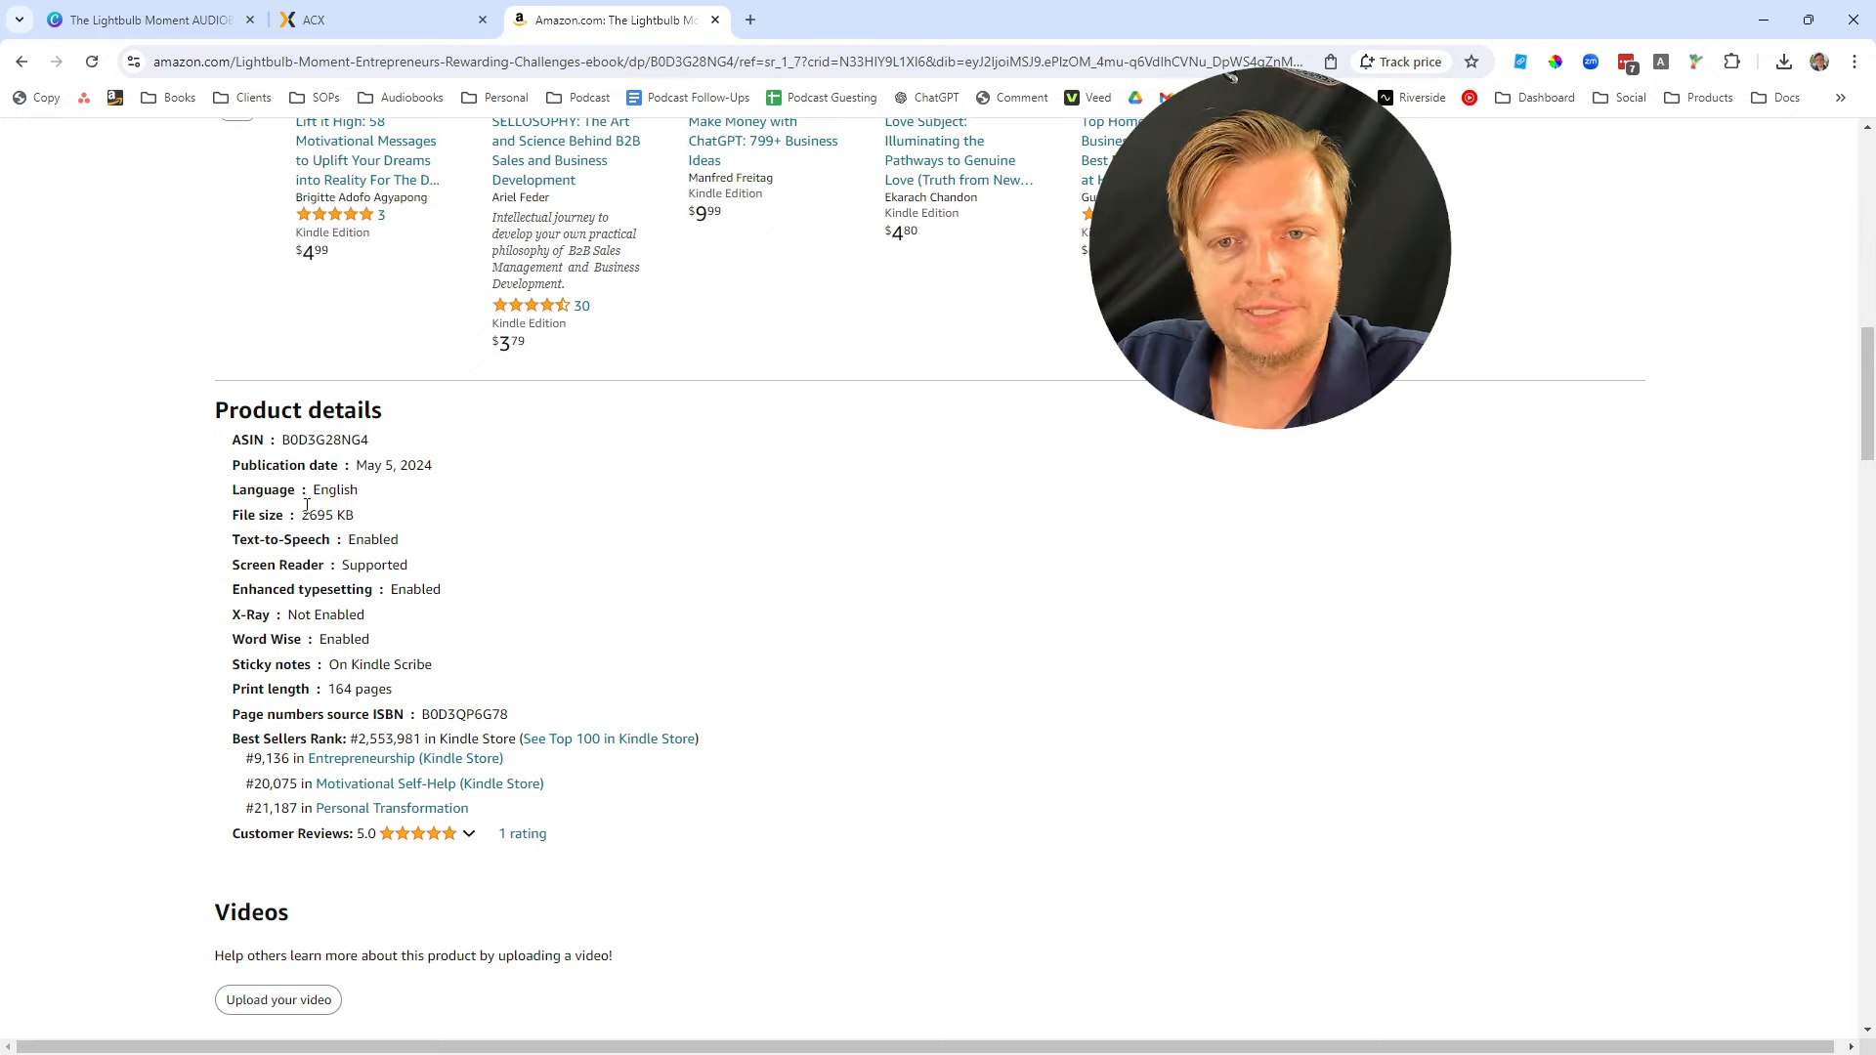
pyautogui.click(315, 14)
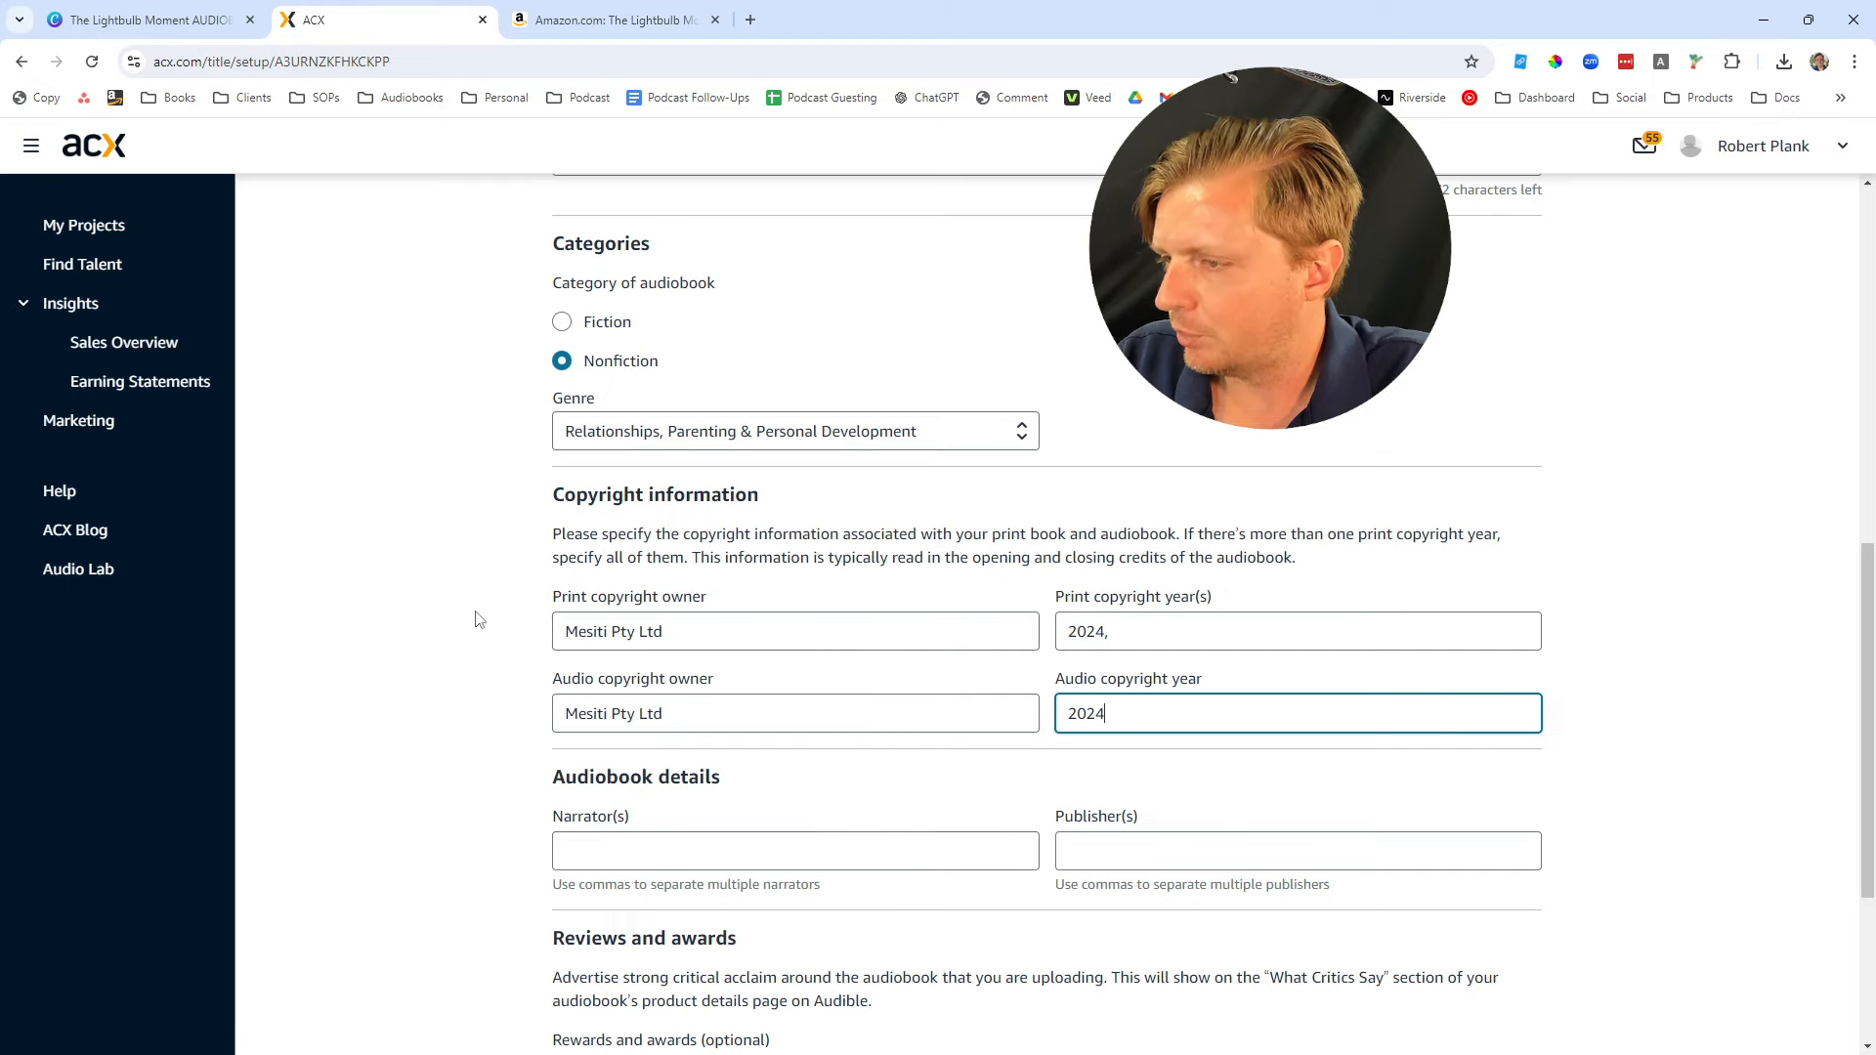
# Enter both narrators' full names, separated by a comma, in the audiobook details
pyautogui.click(1113, 645)
pyautogui.scroll(-2, 1112, 645)
pyautogui.click(879, 655)
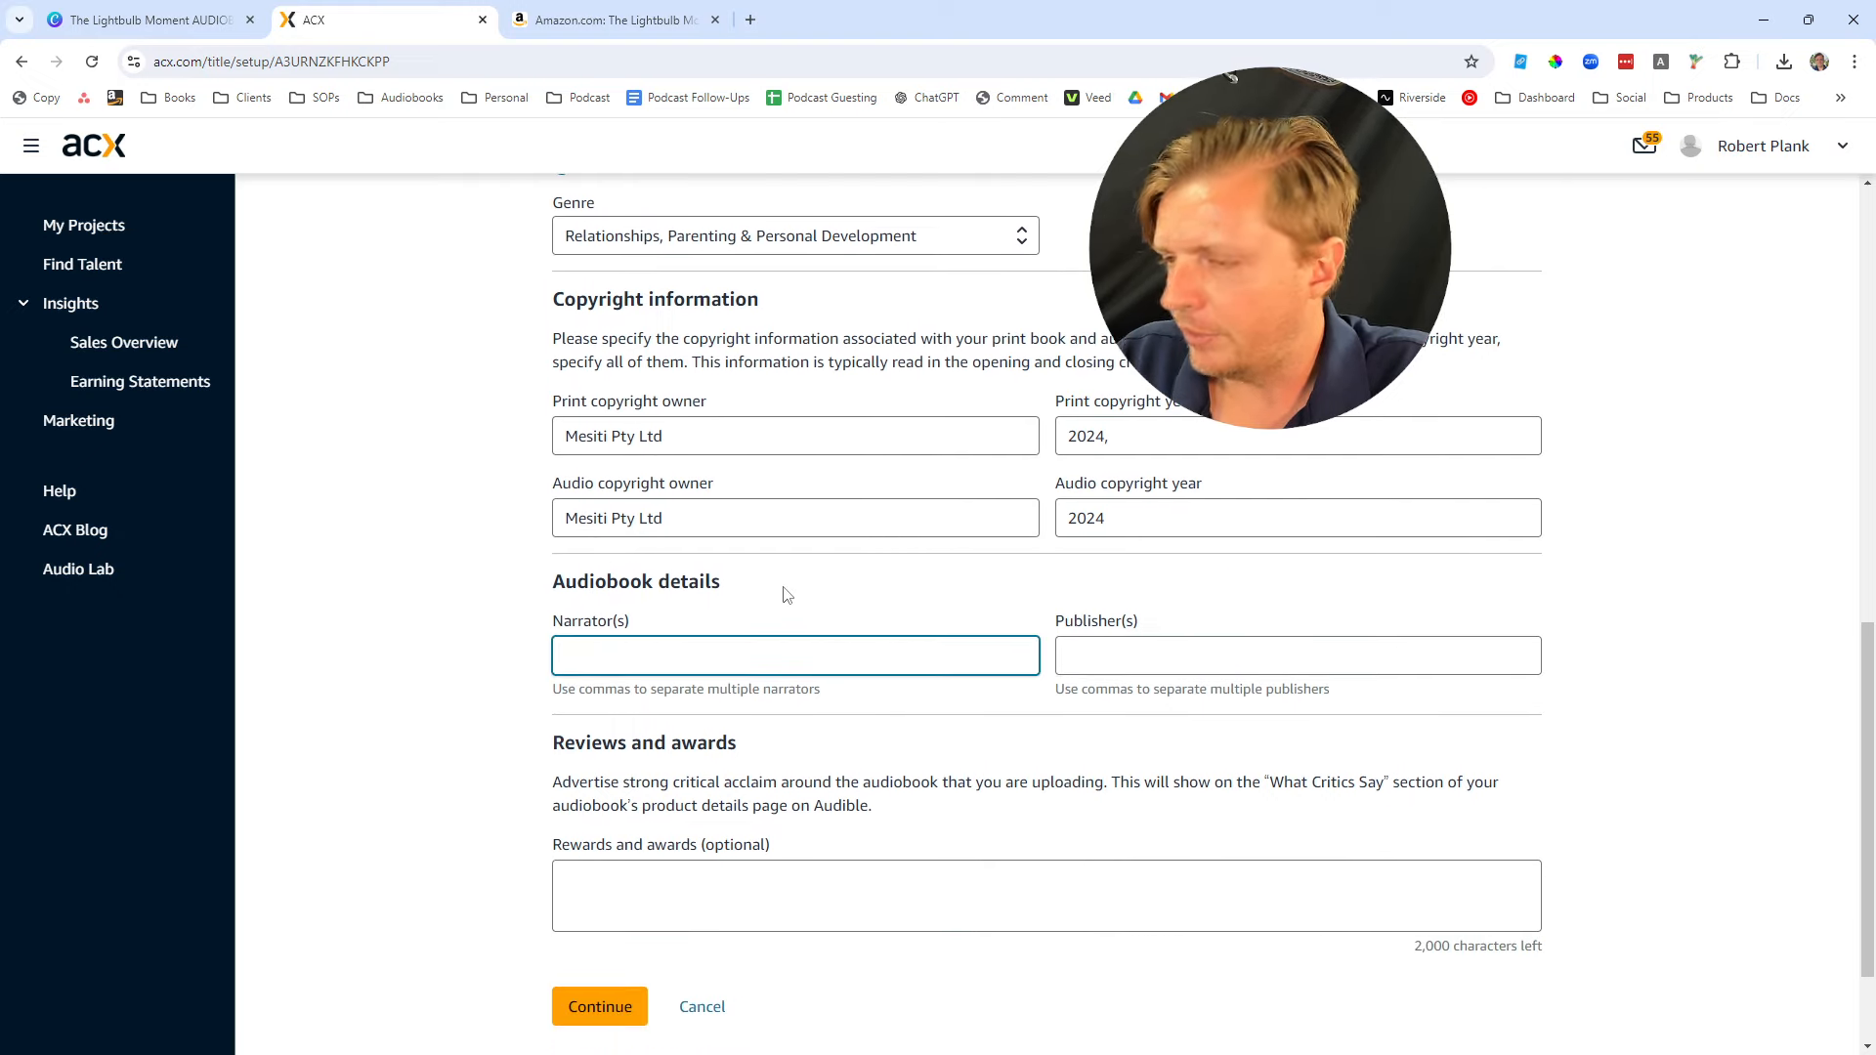
pyautogui.write("Robert Plank, Catherine O'Connor")
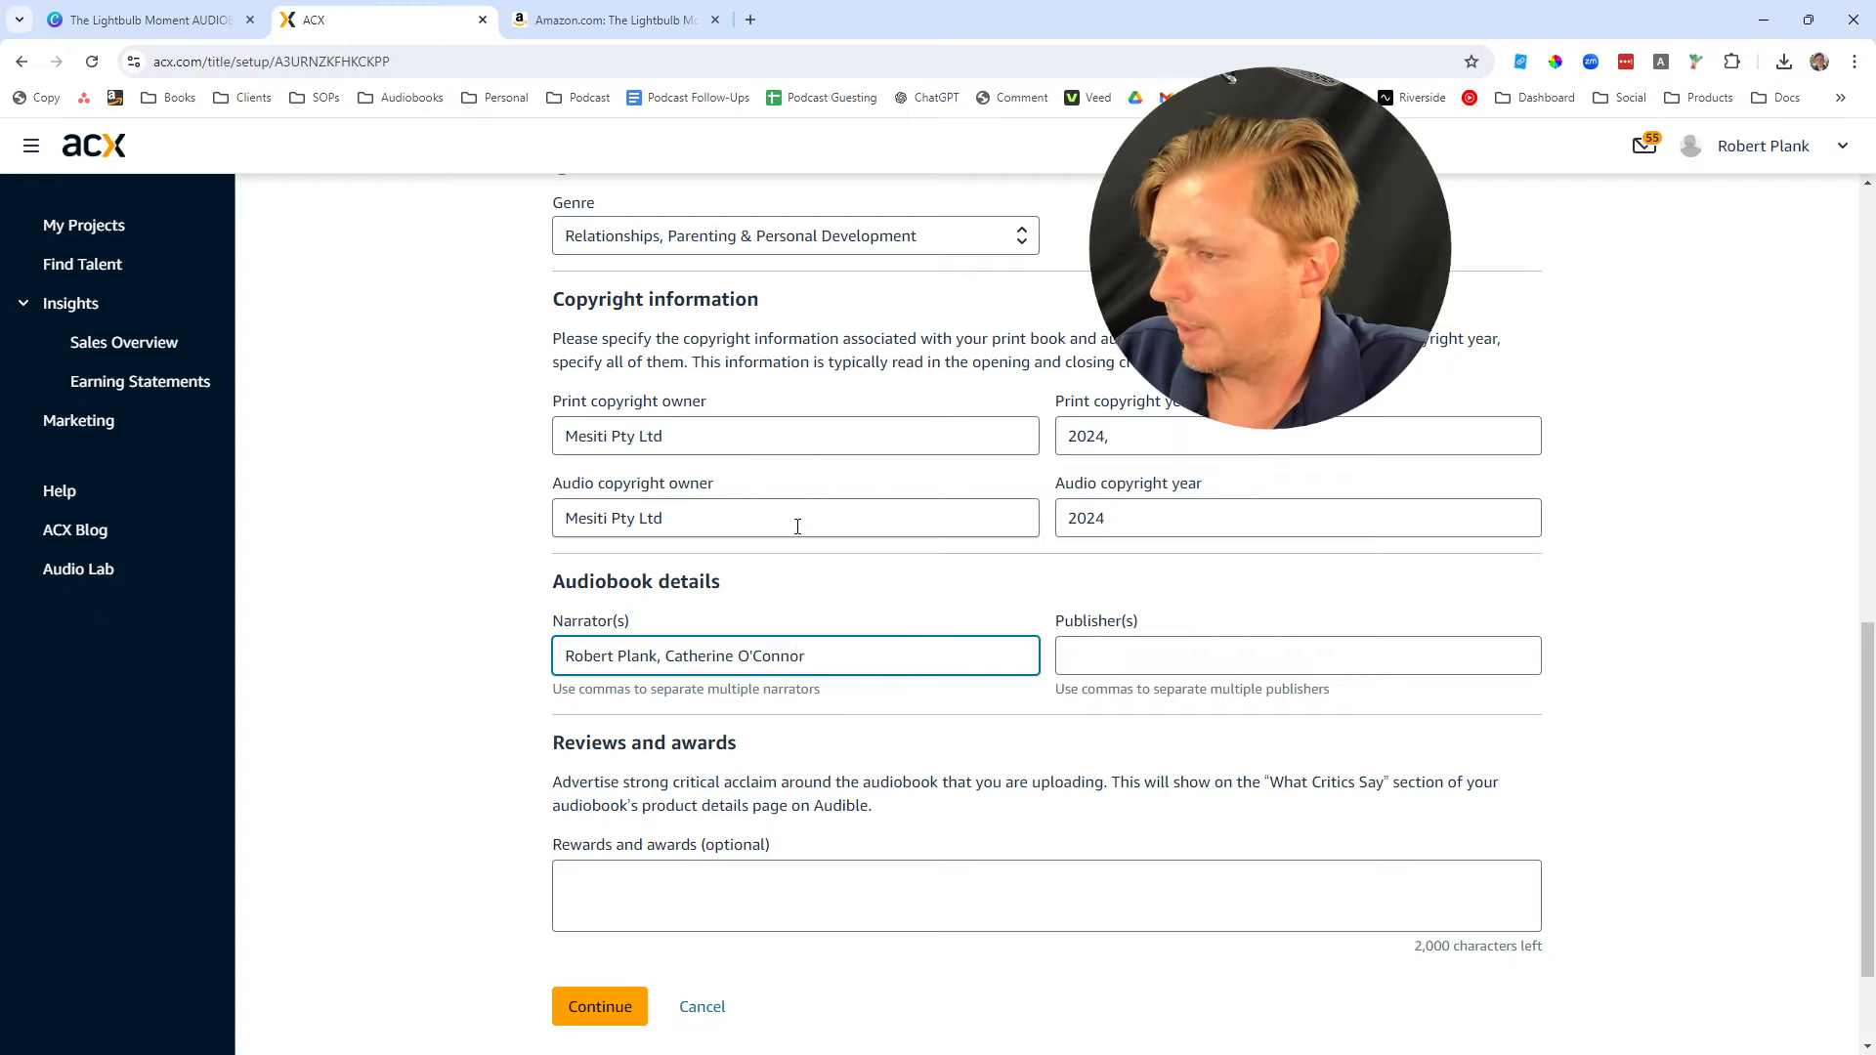
# Copy the audio copyright owner, Mesiti Pty Ltd, into the audiobook's publisher details
pyautogui.moveTo(794, 519); pyautogui.dragTo(399, 525)
pyautogui.hotkey('ctrl', 'c')
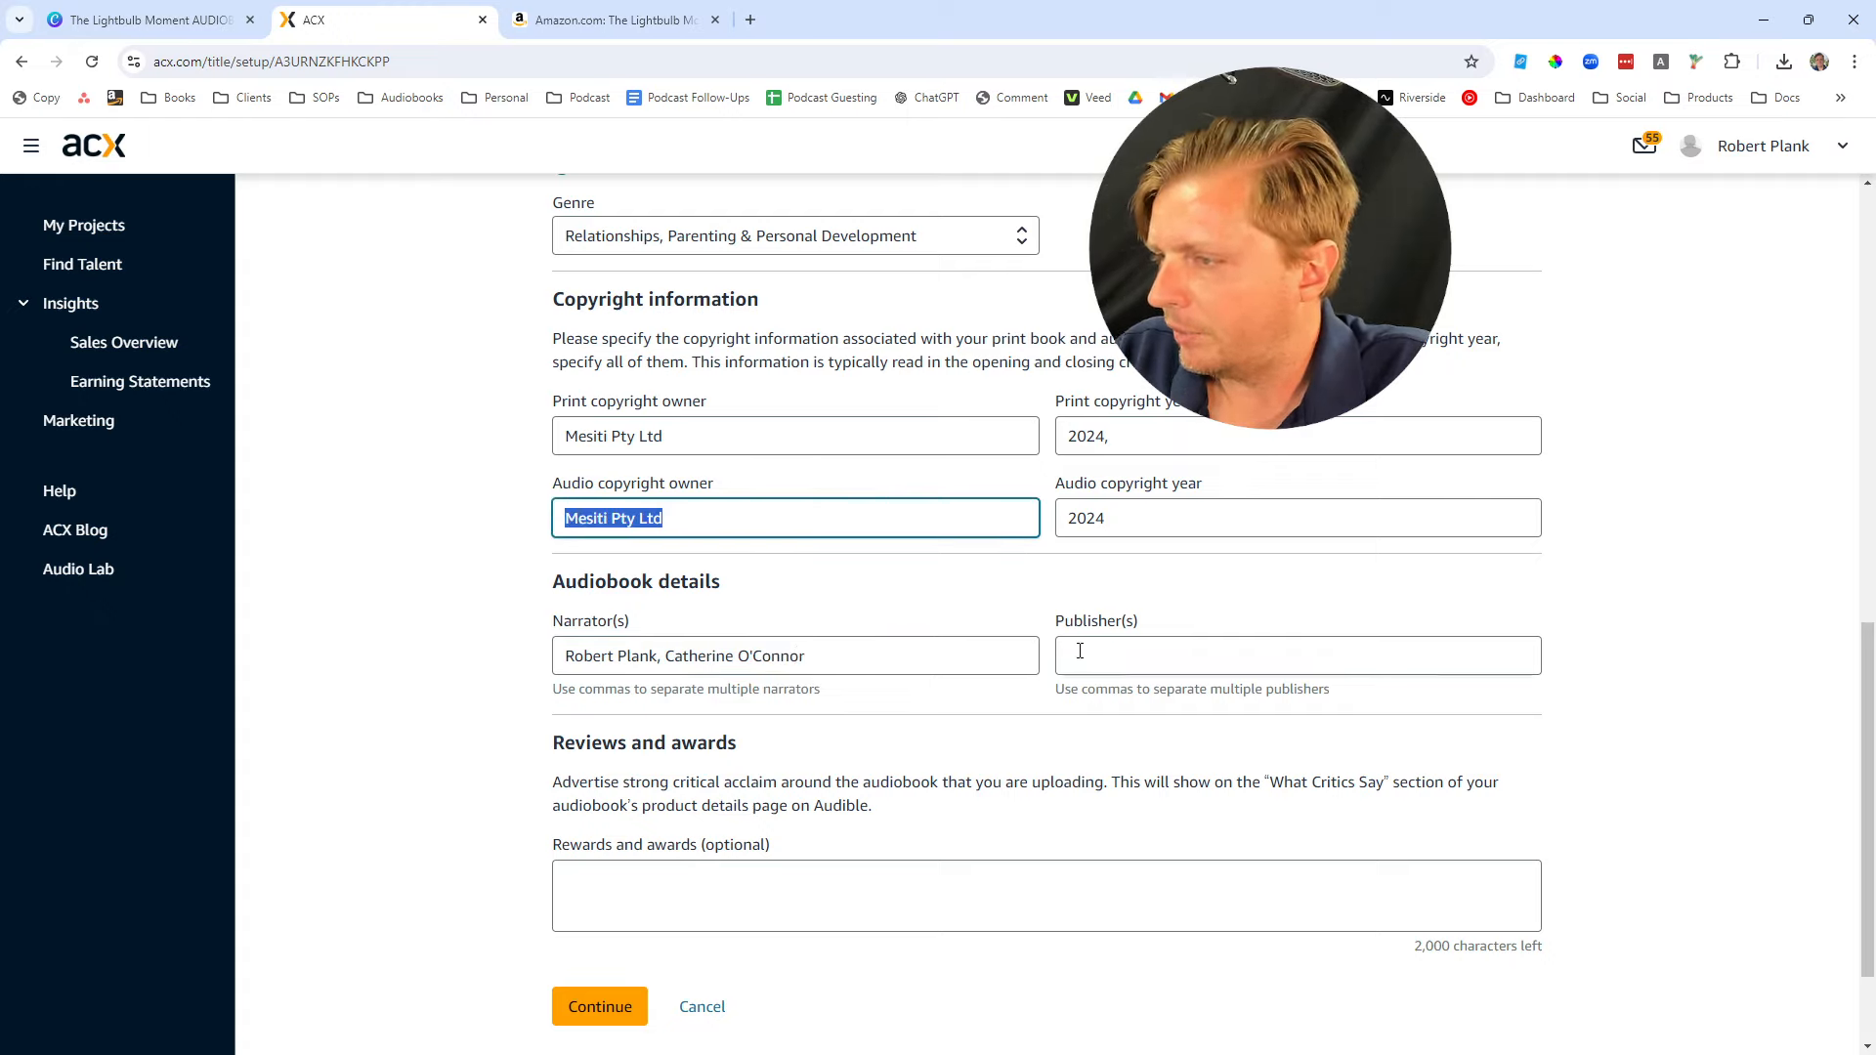
pyautogui.click(1066, 654)
pyautogui.hotkey('ctrl', 'v')
pyautogui.click(496, 631)
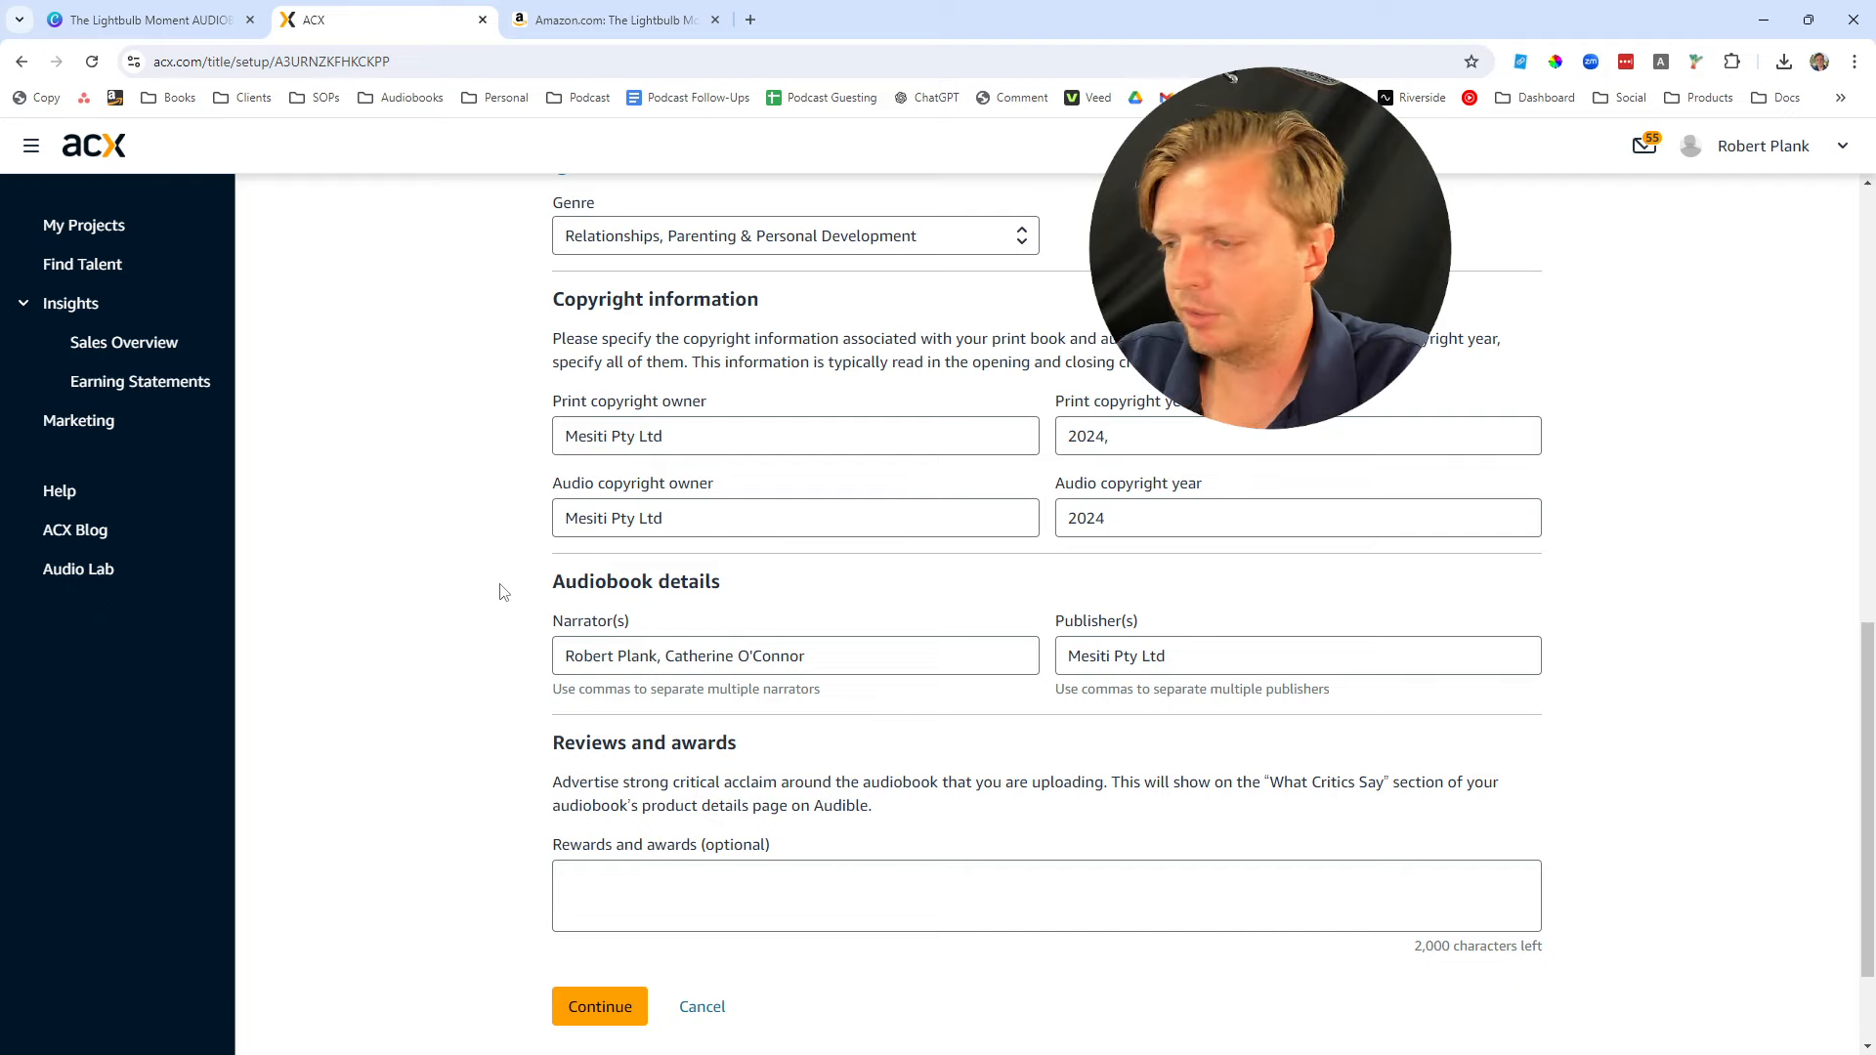
# Continue to the chapter names, import the table of contents from Kindle, and complete the title profile
pyautogui.click(551, 997)
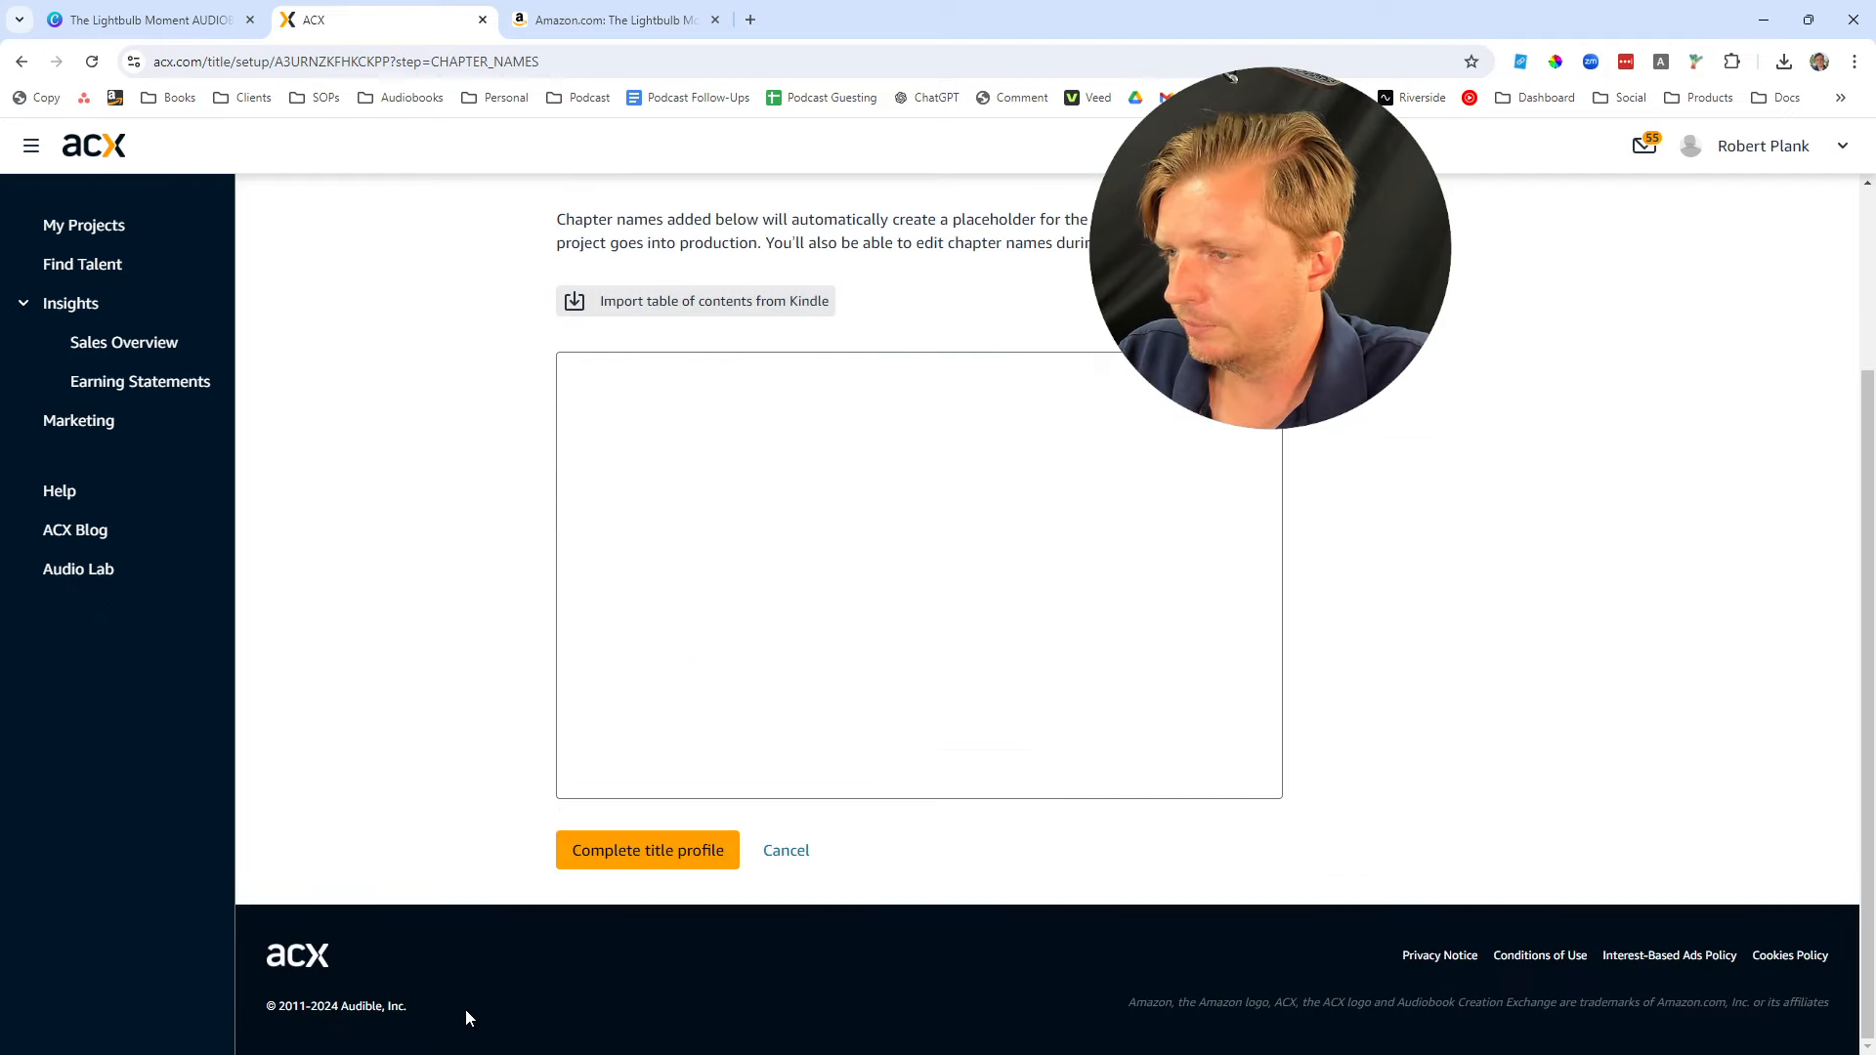
pyautogui.click(735, 310)
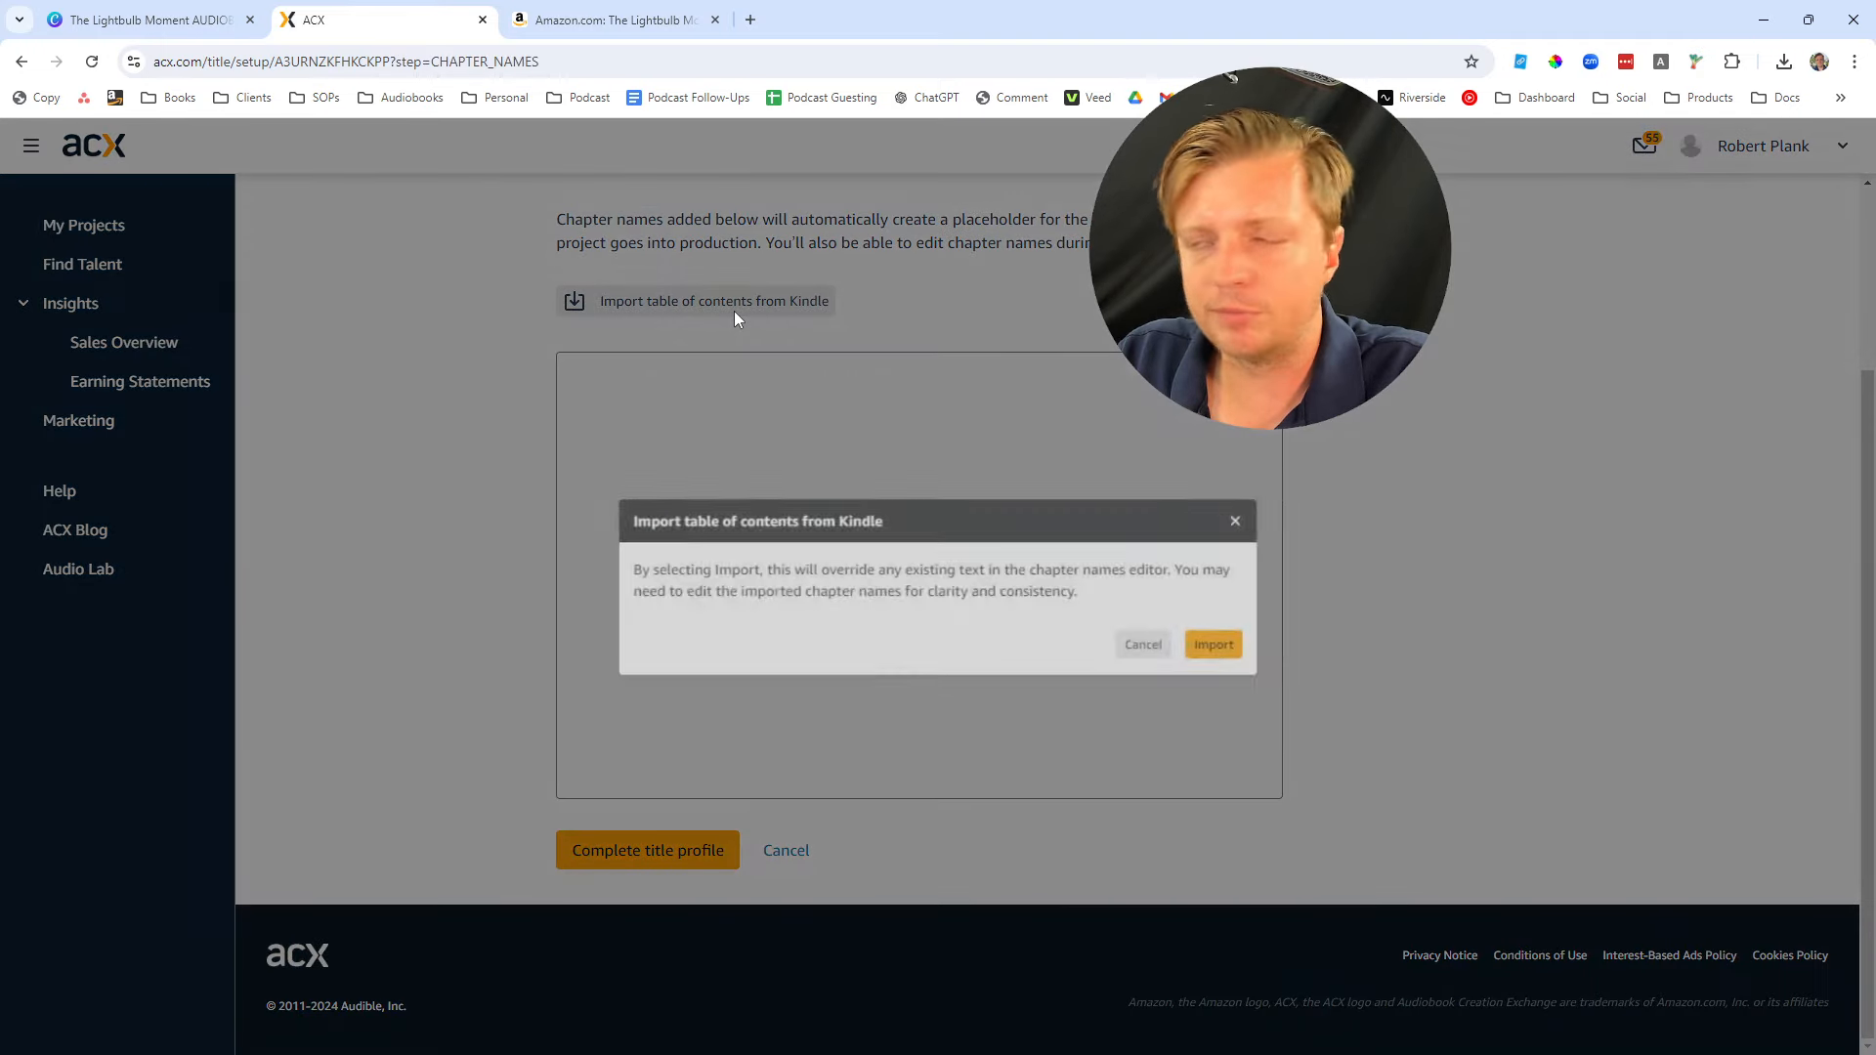
pyautogui.click(1239, 651)
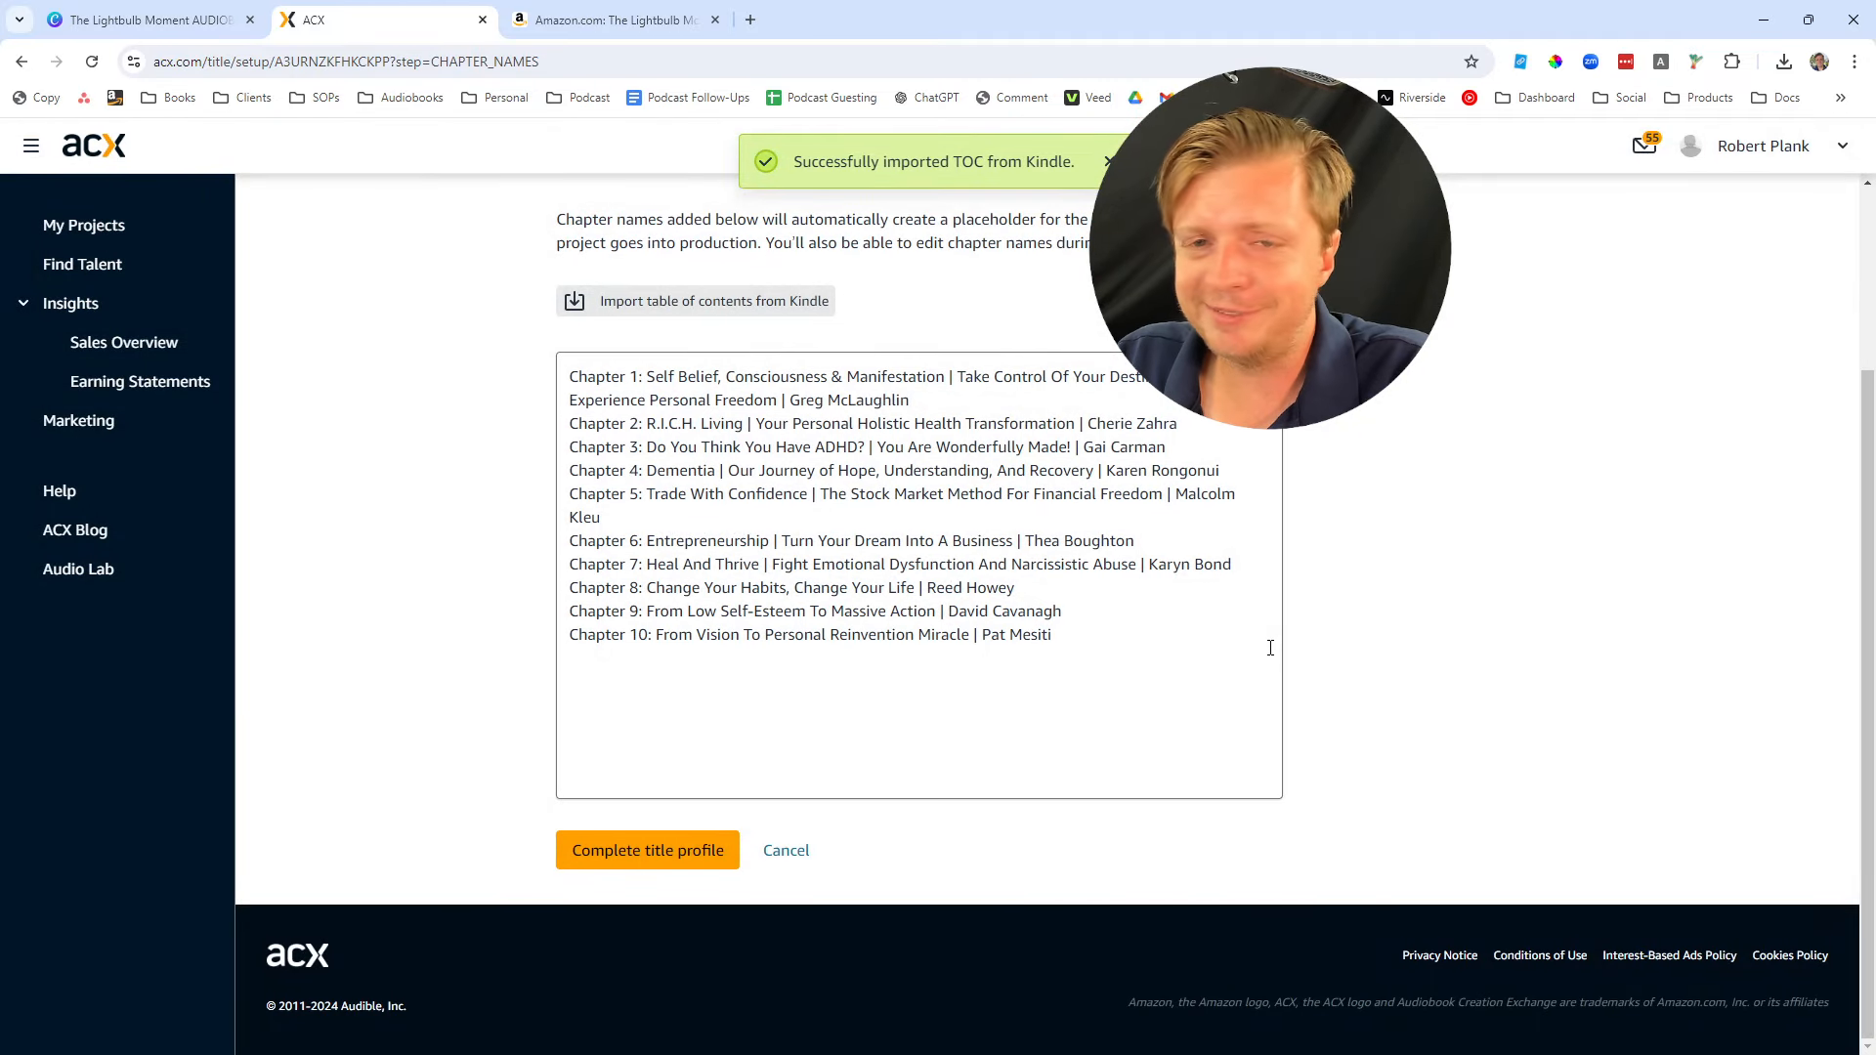
pyautogui.click(1264, 649)
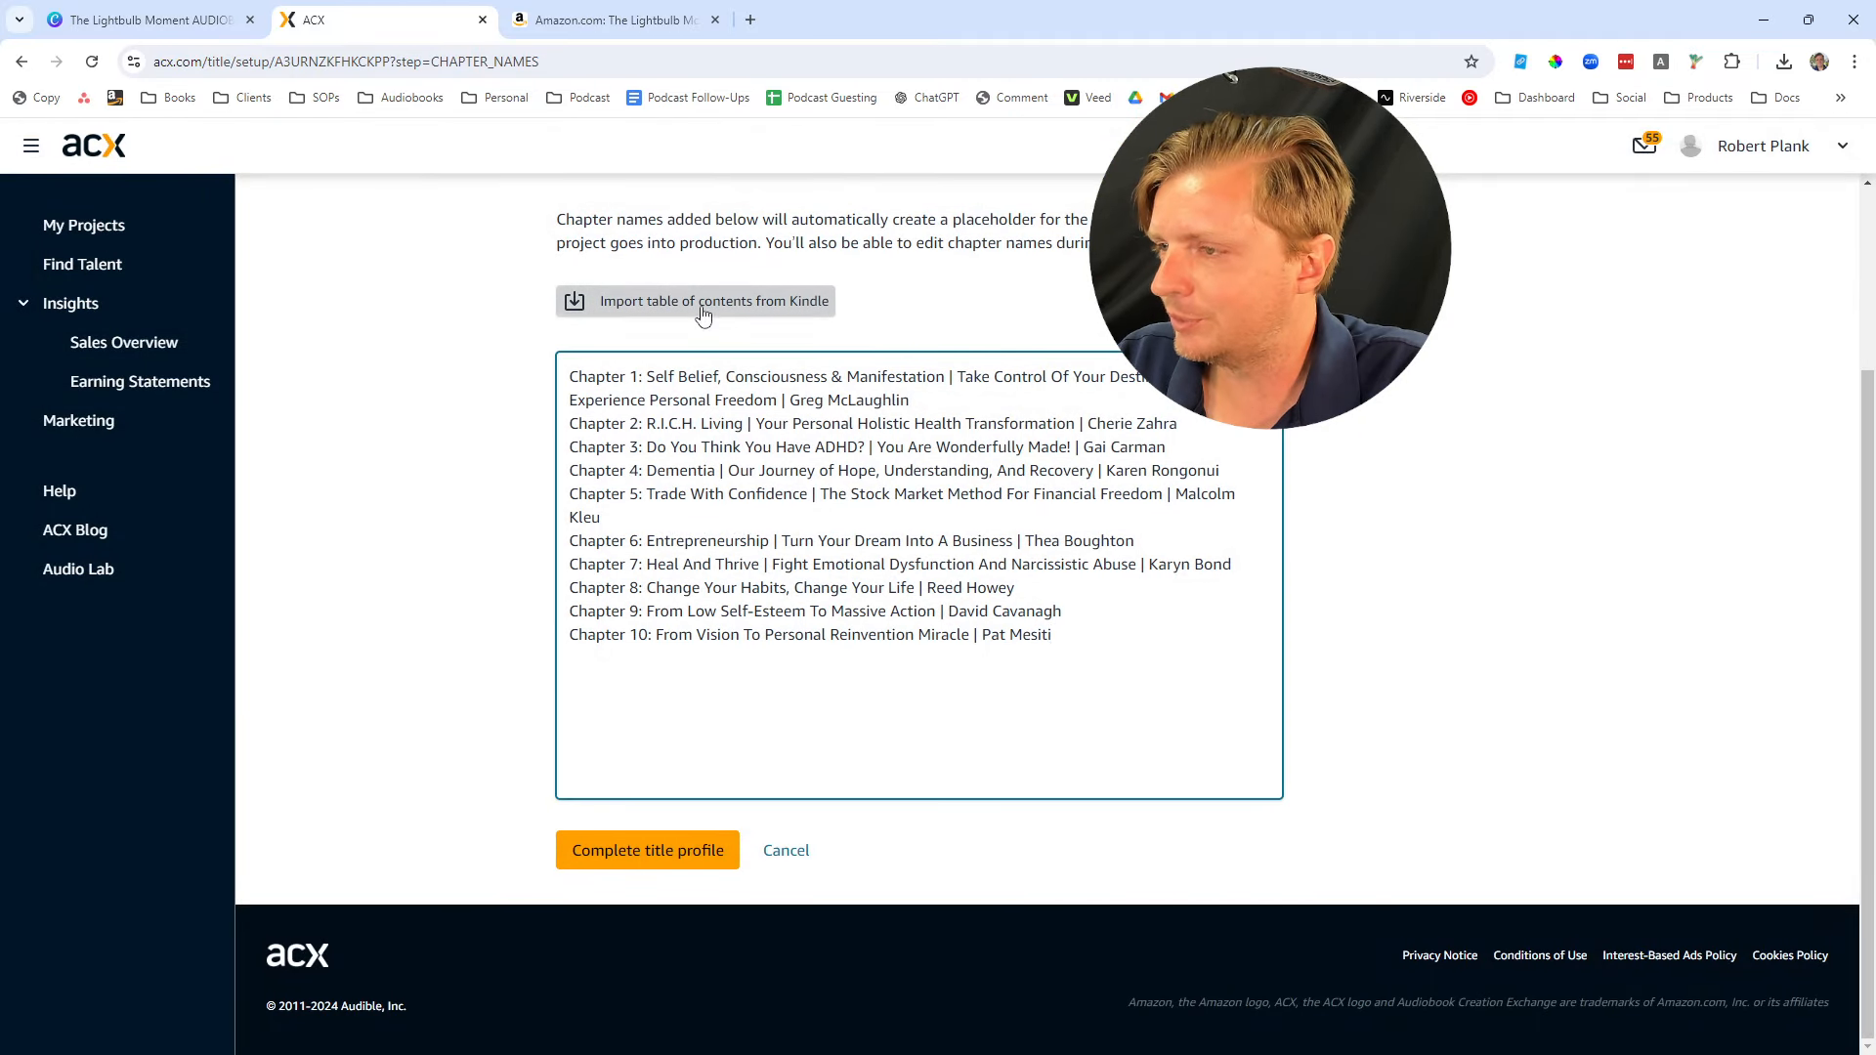
pyautogui.click(650, 860)
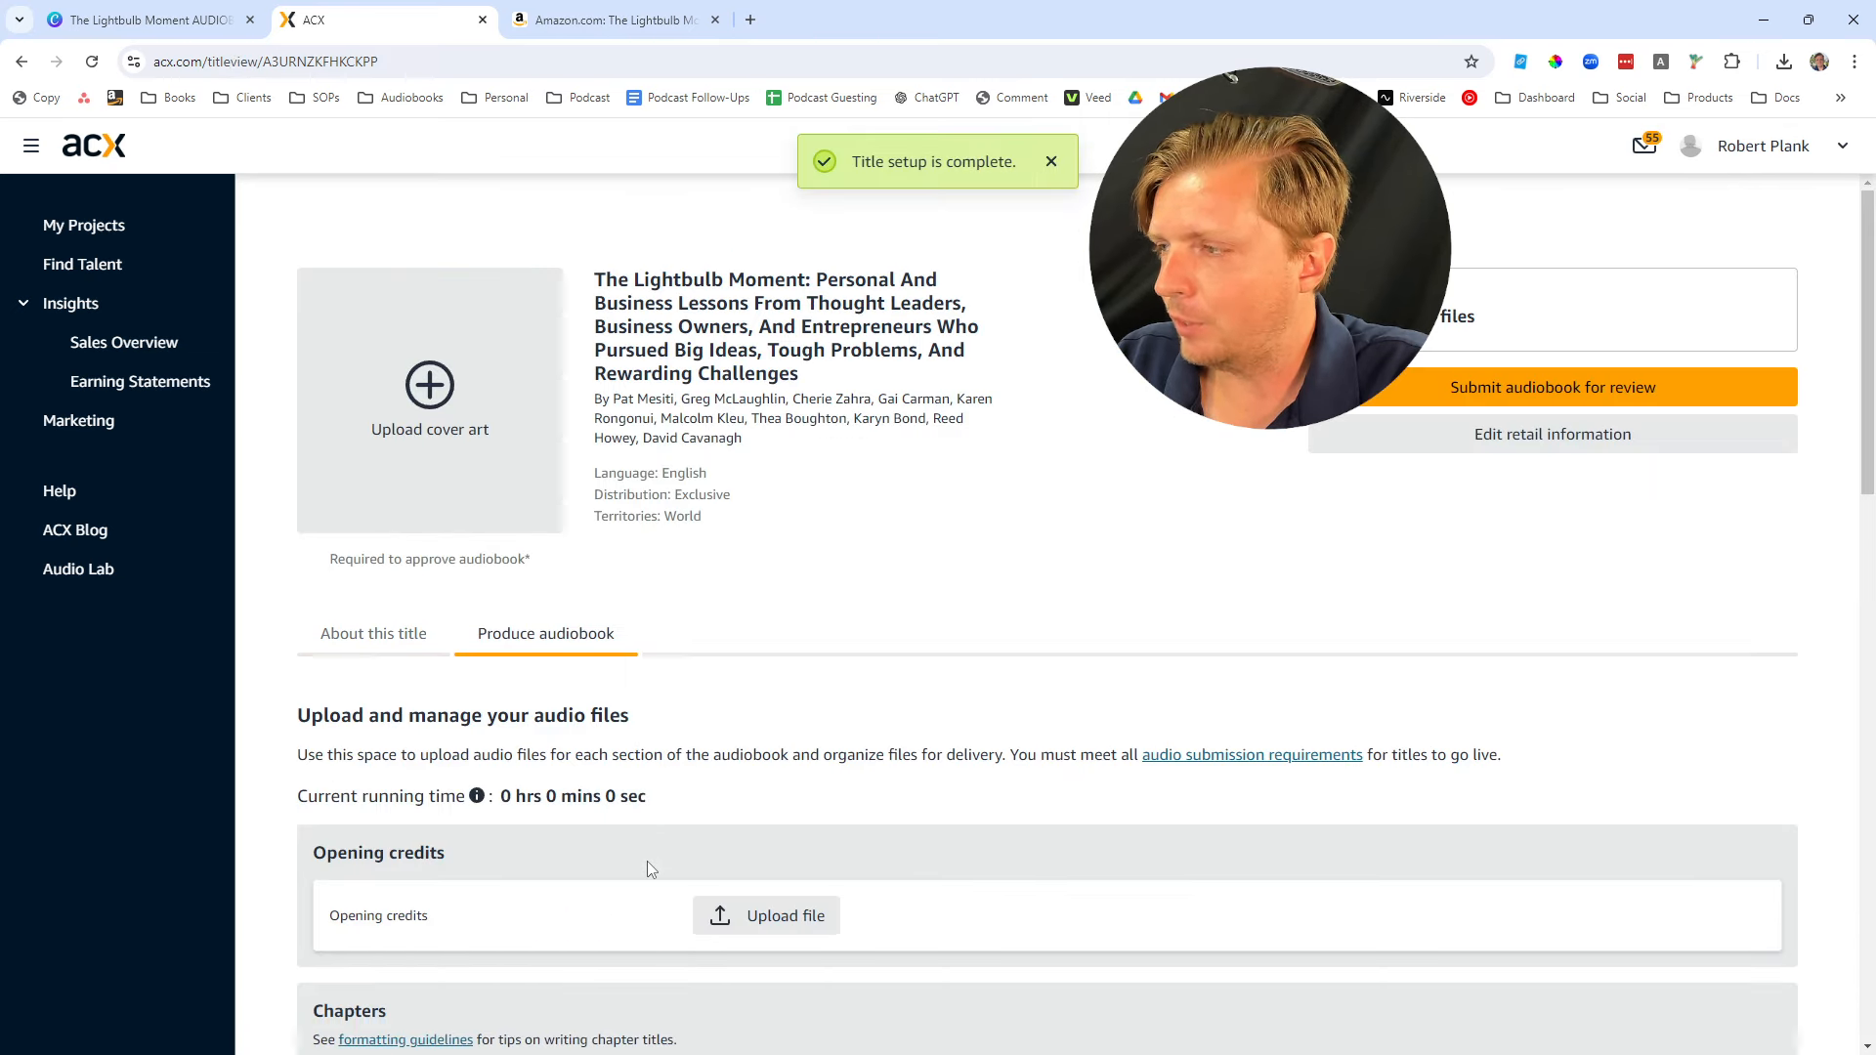
# Upload the 00a-OpeningCredits MP3 from D:\Audiobooks\LightbulbMoment\3percent\macro-output as the opening credits
pyautogui.scroll(-4, 587, 772)
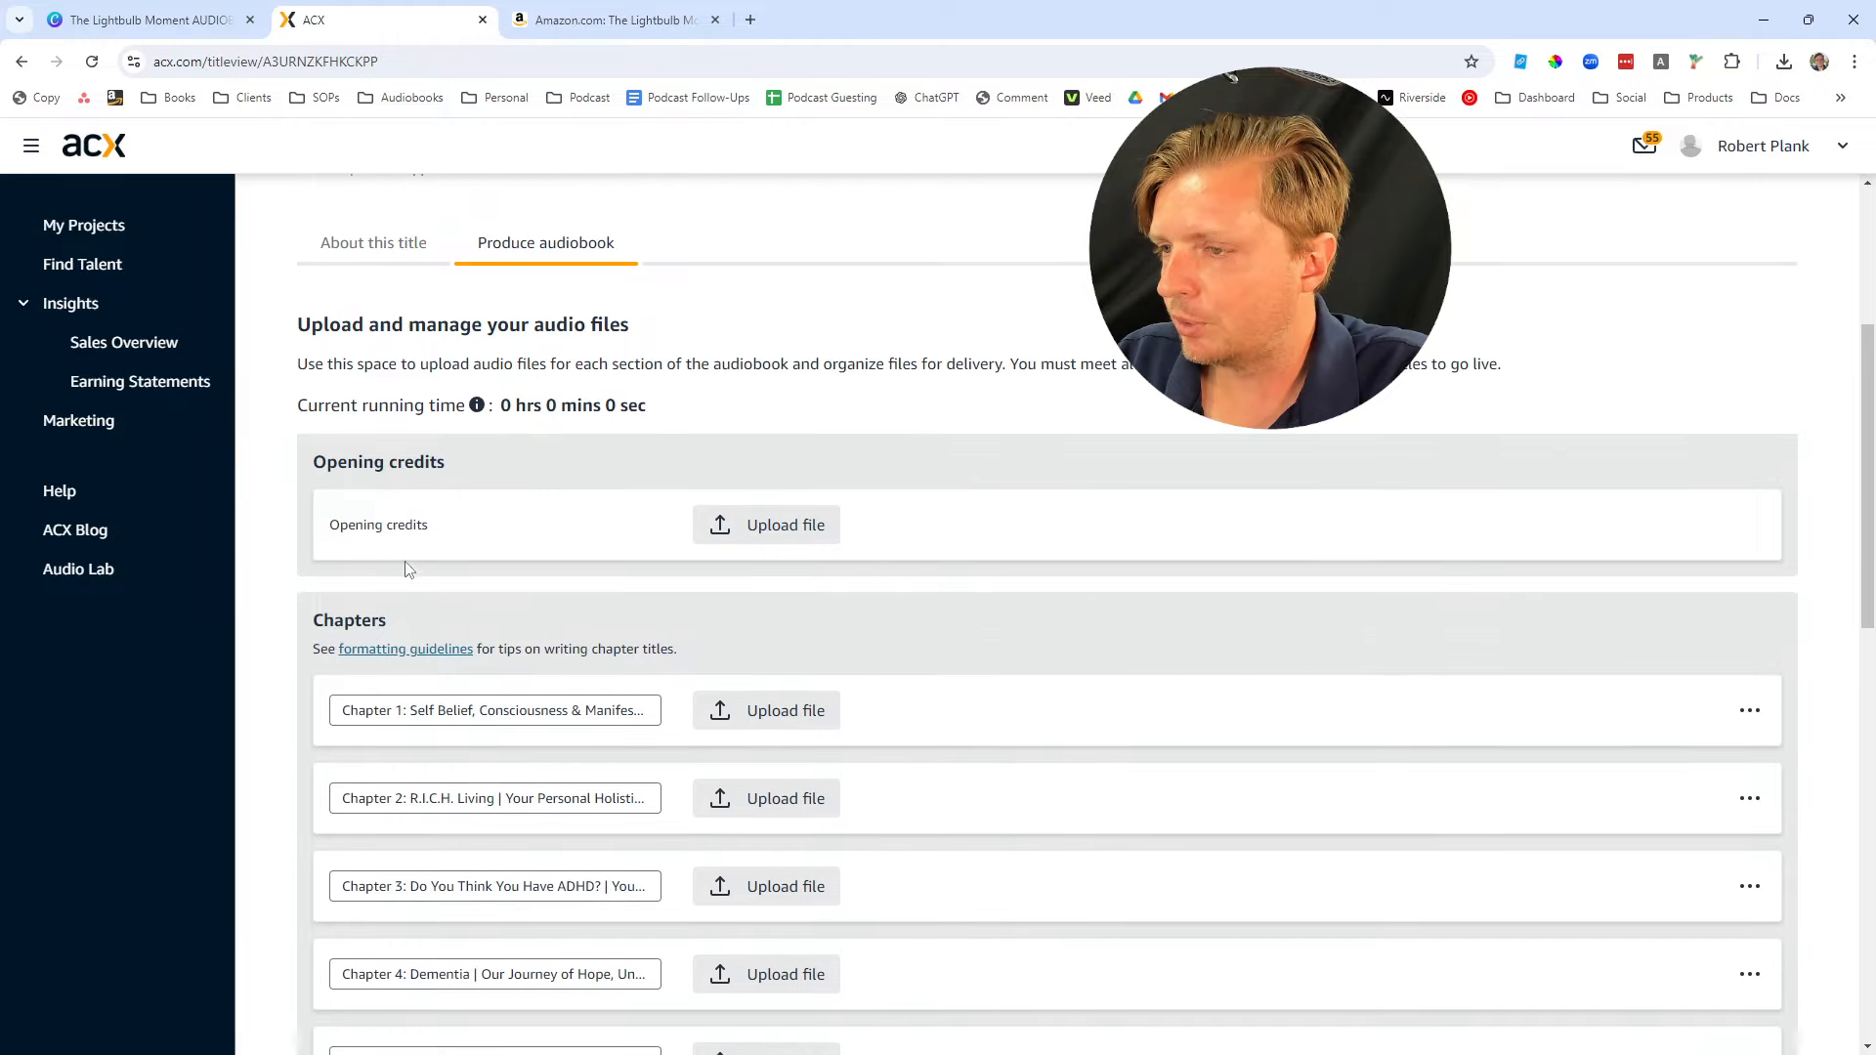
pyautogui.scroll(-11, 489, 782)
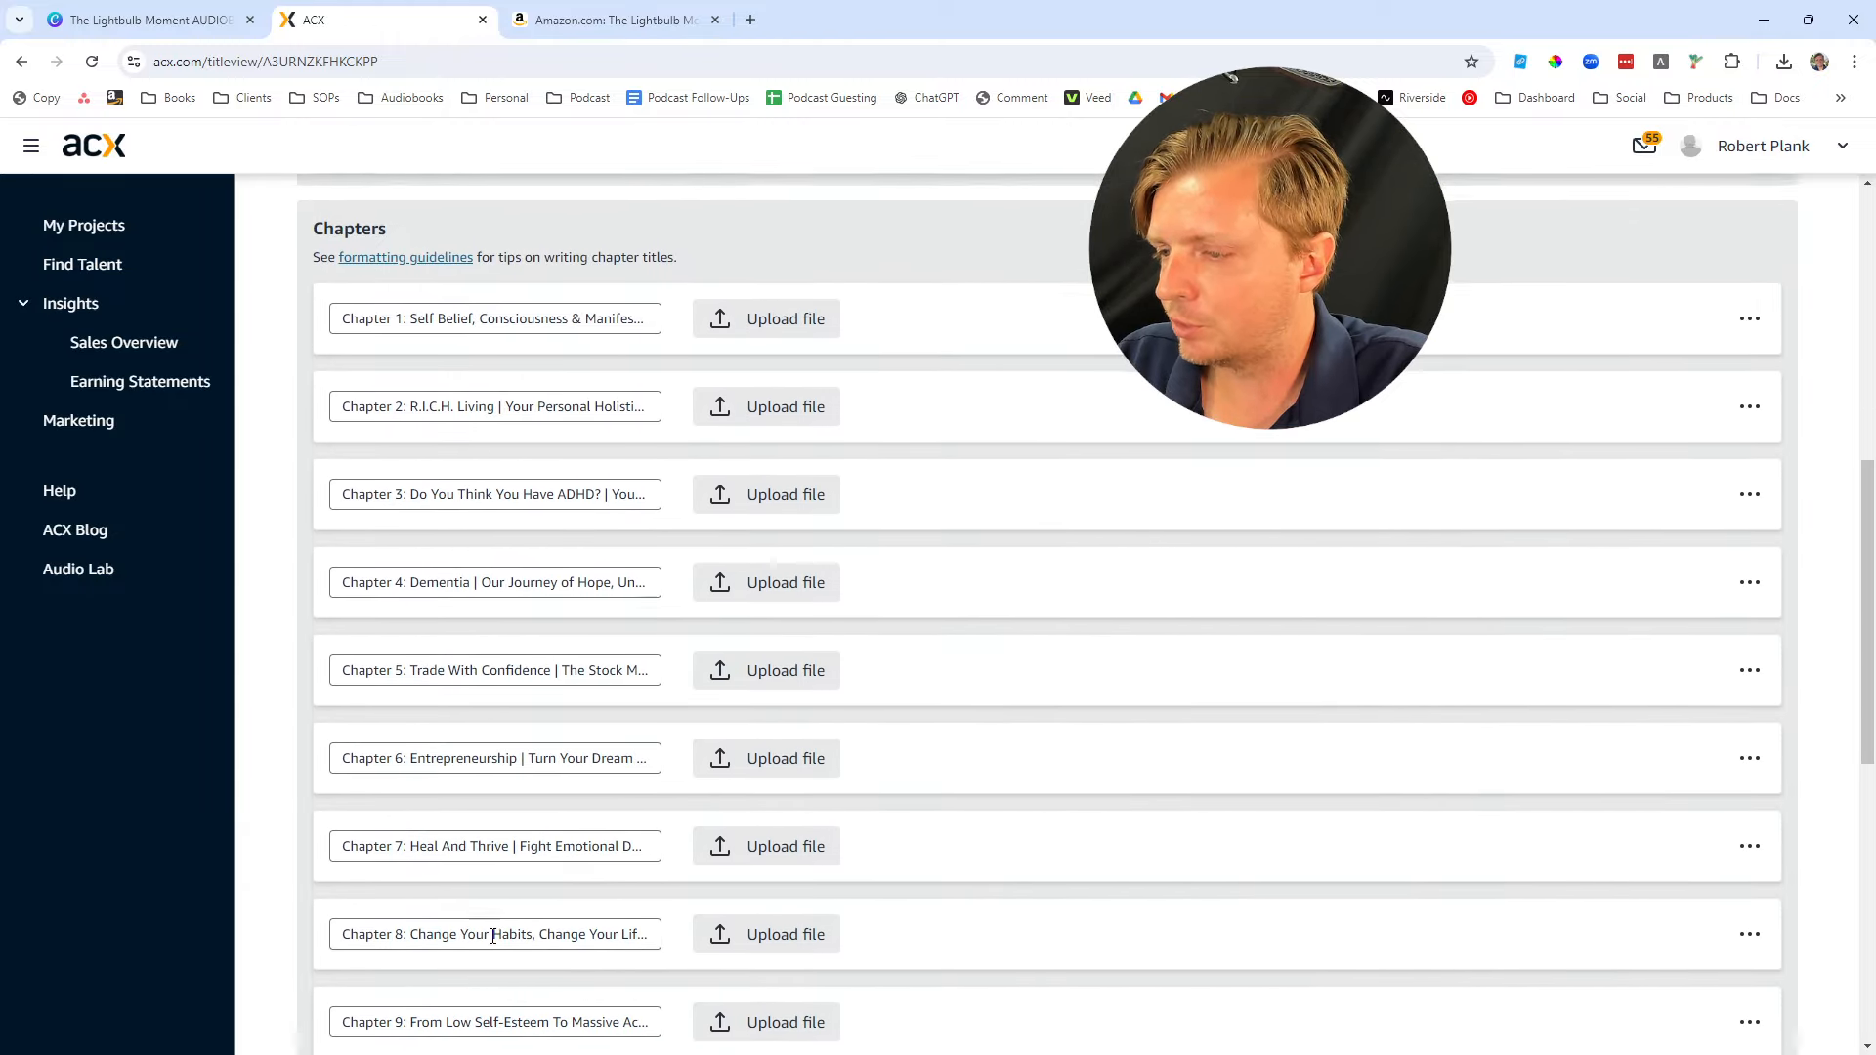
pyautogui.scroll(8, 485, 767)
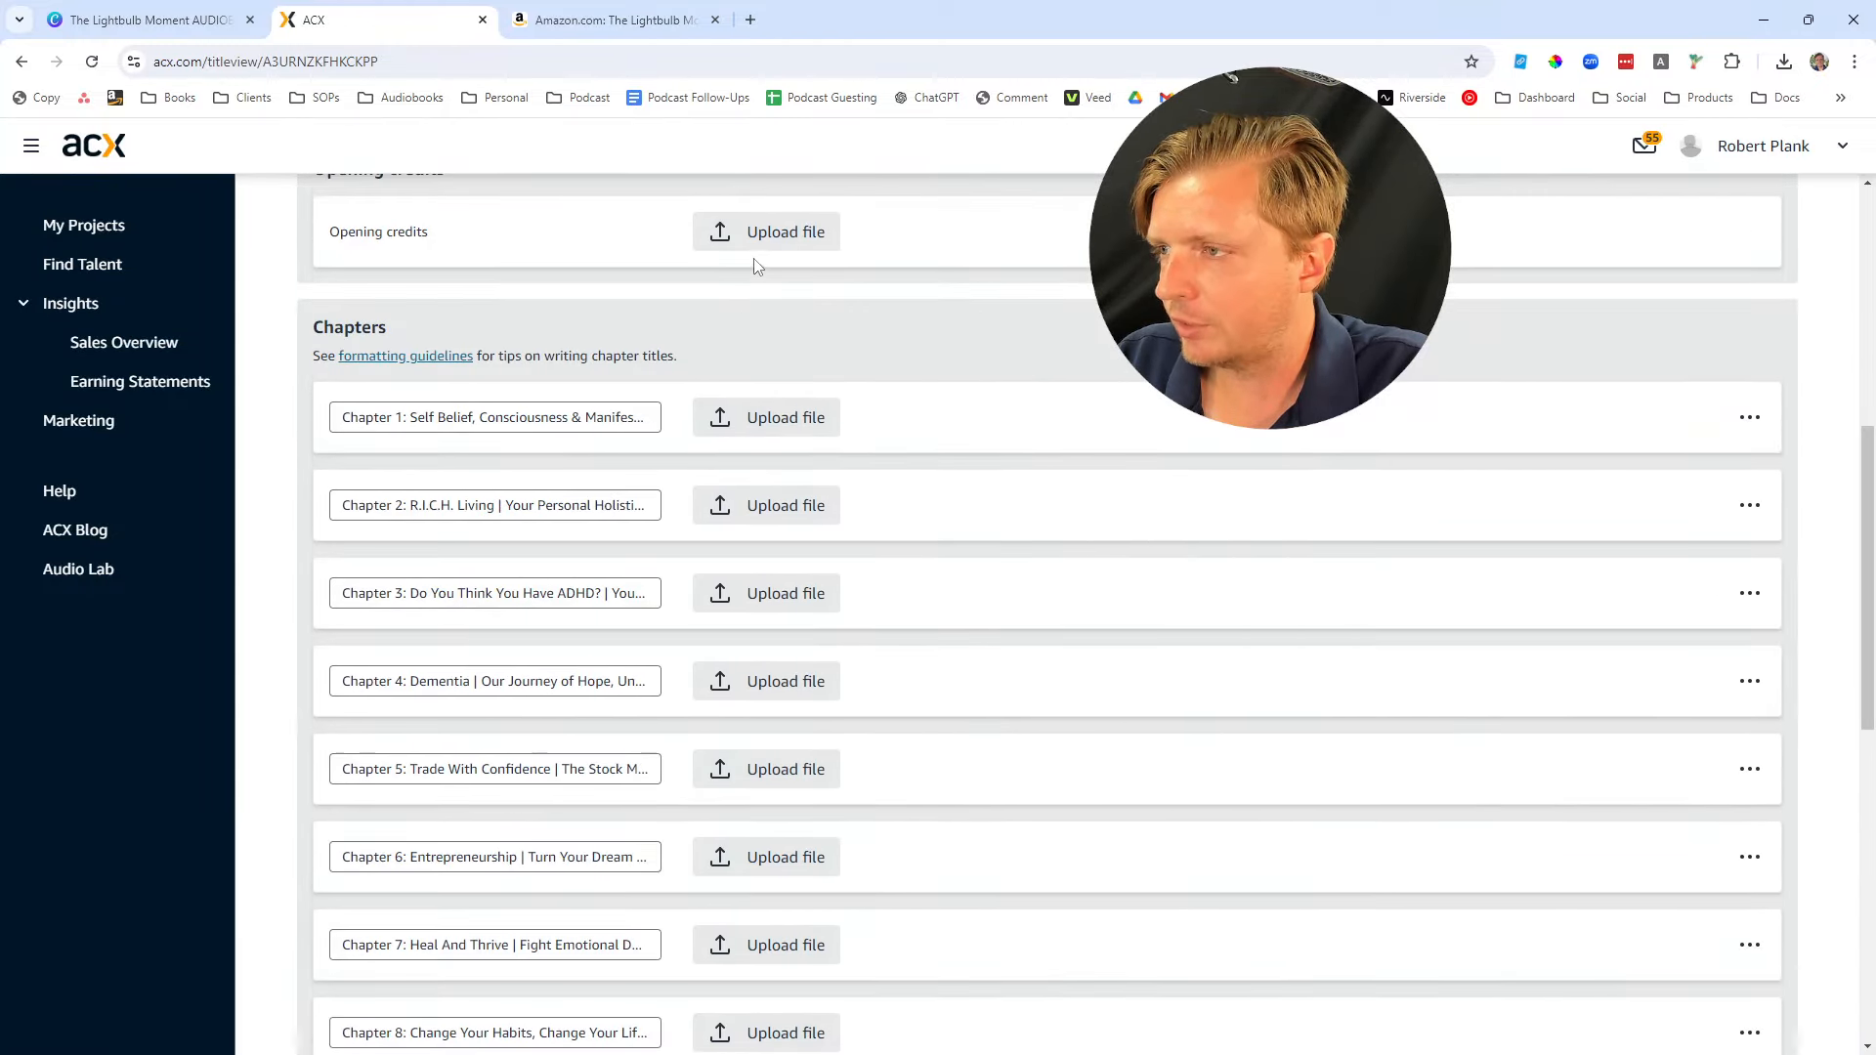
pyautogui.scroll(2, 753, 294)
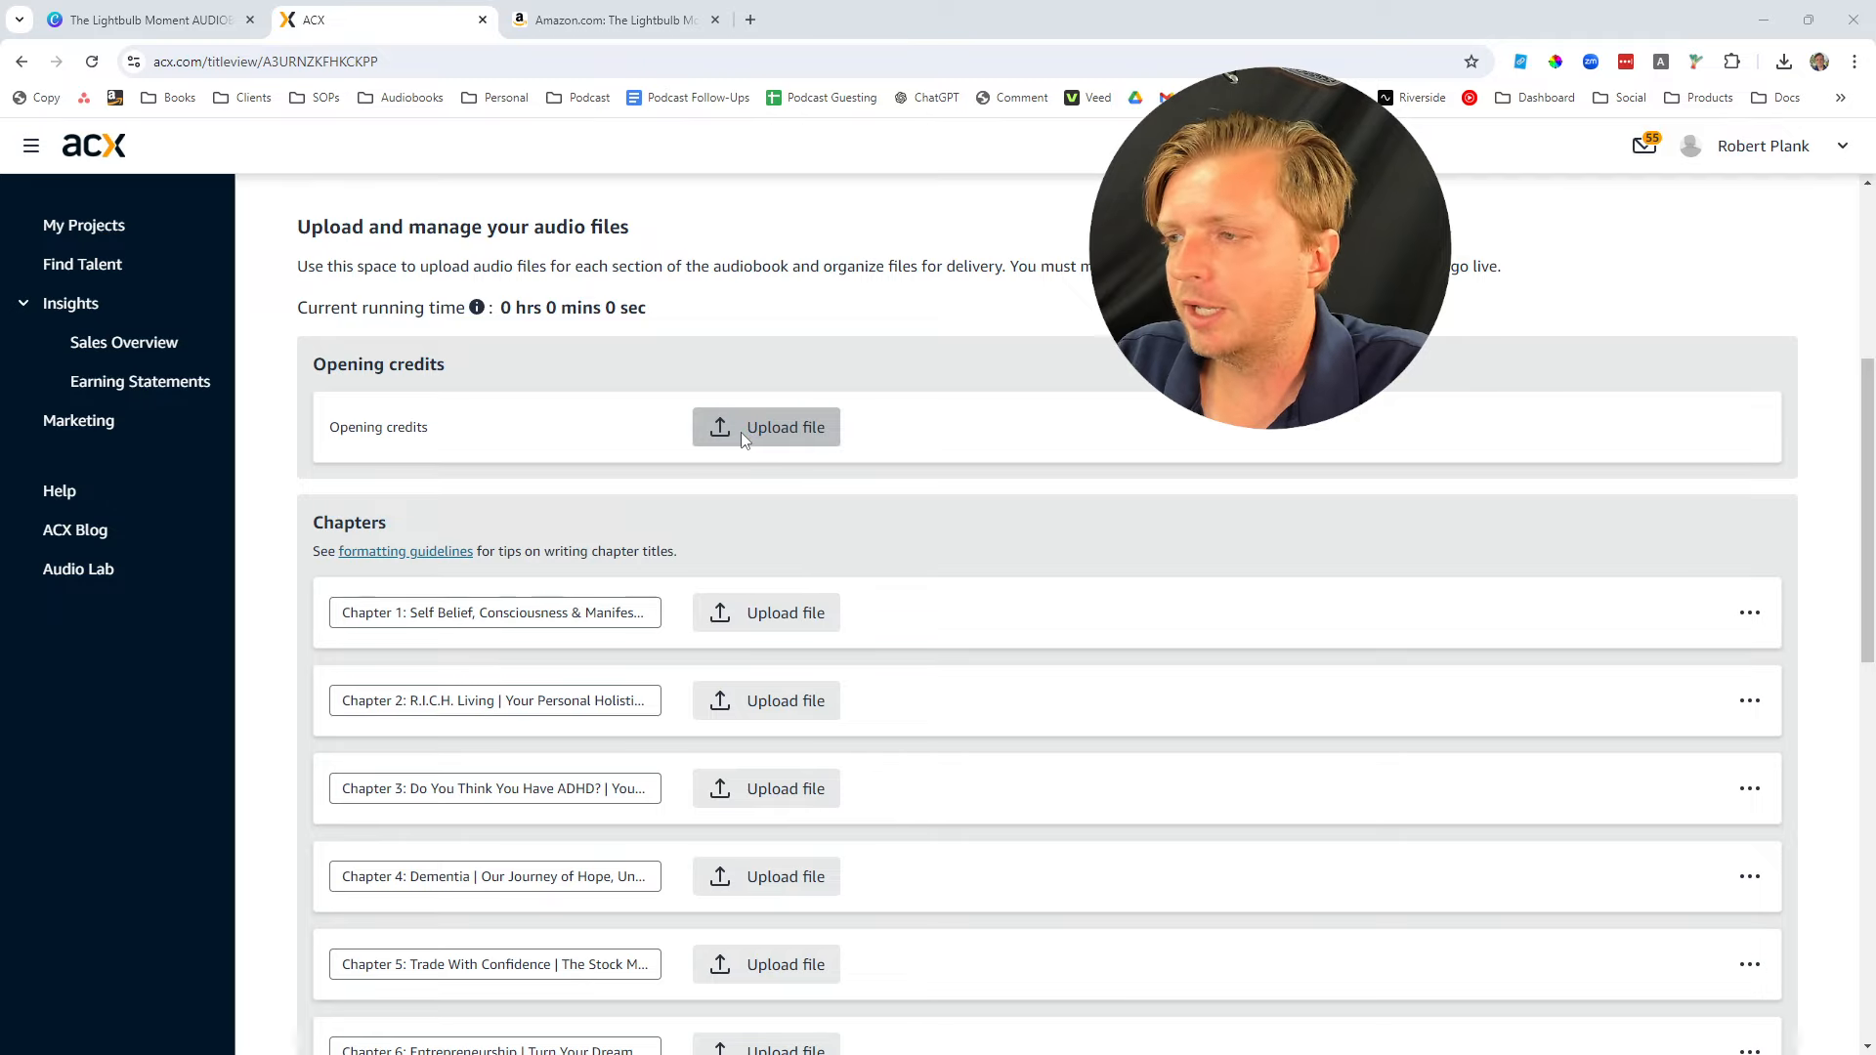
pyautogui.click(741, 432)
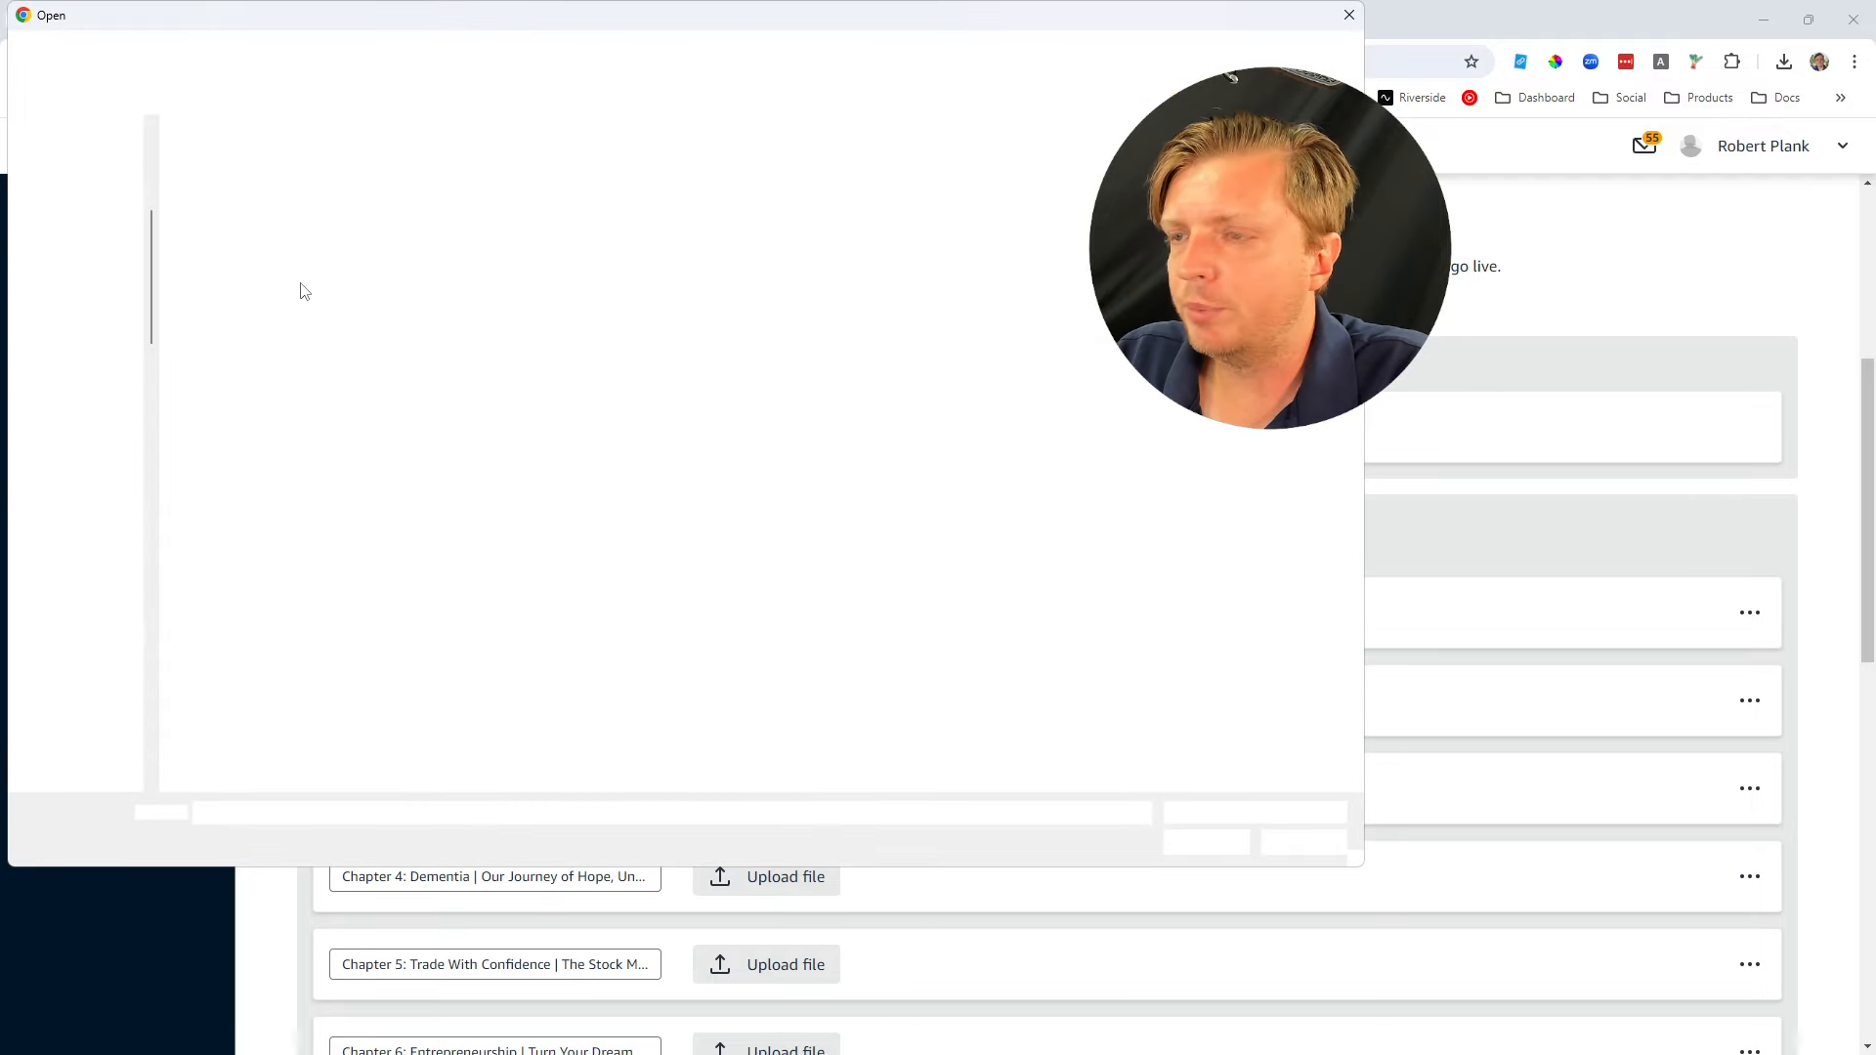
pyautogui.click(122, 410)
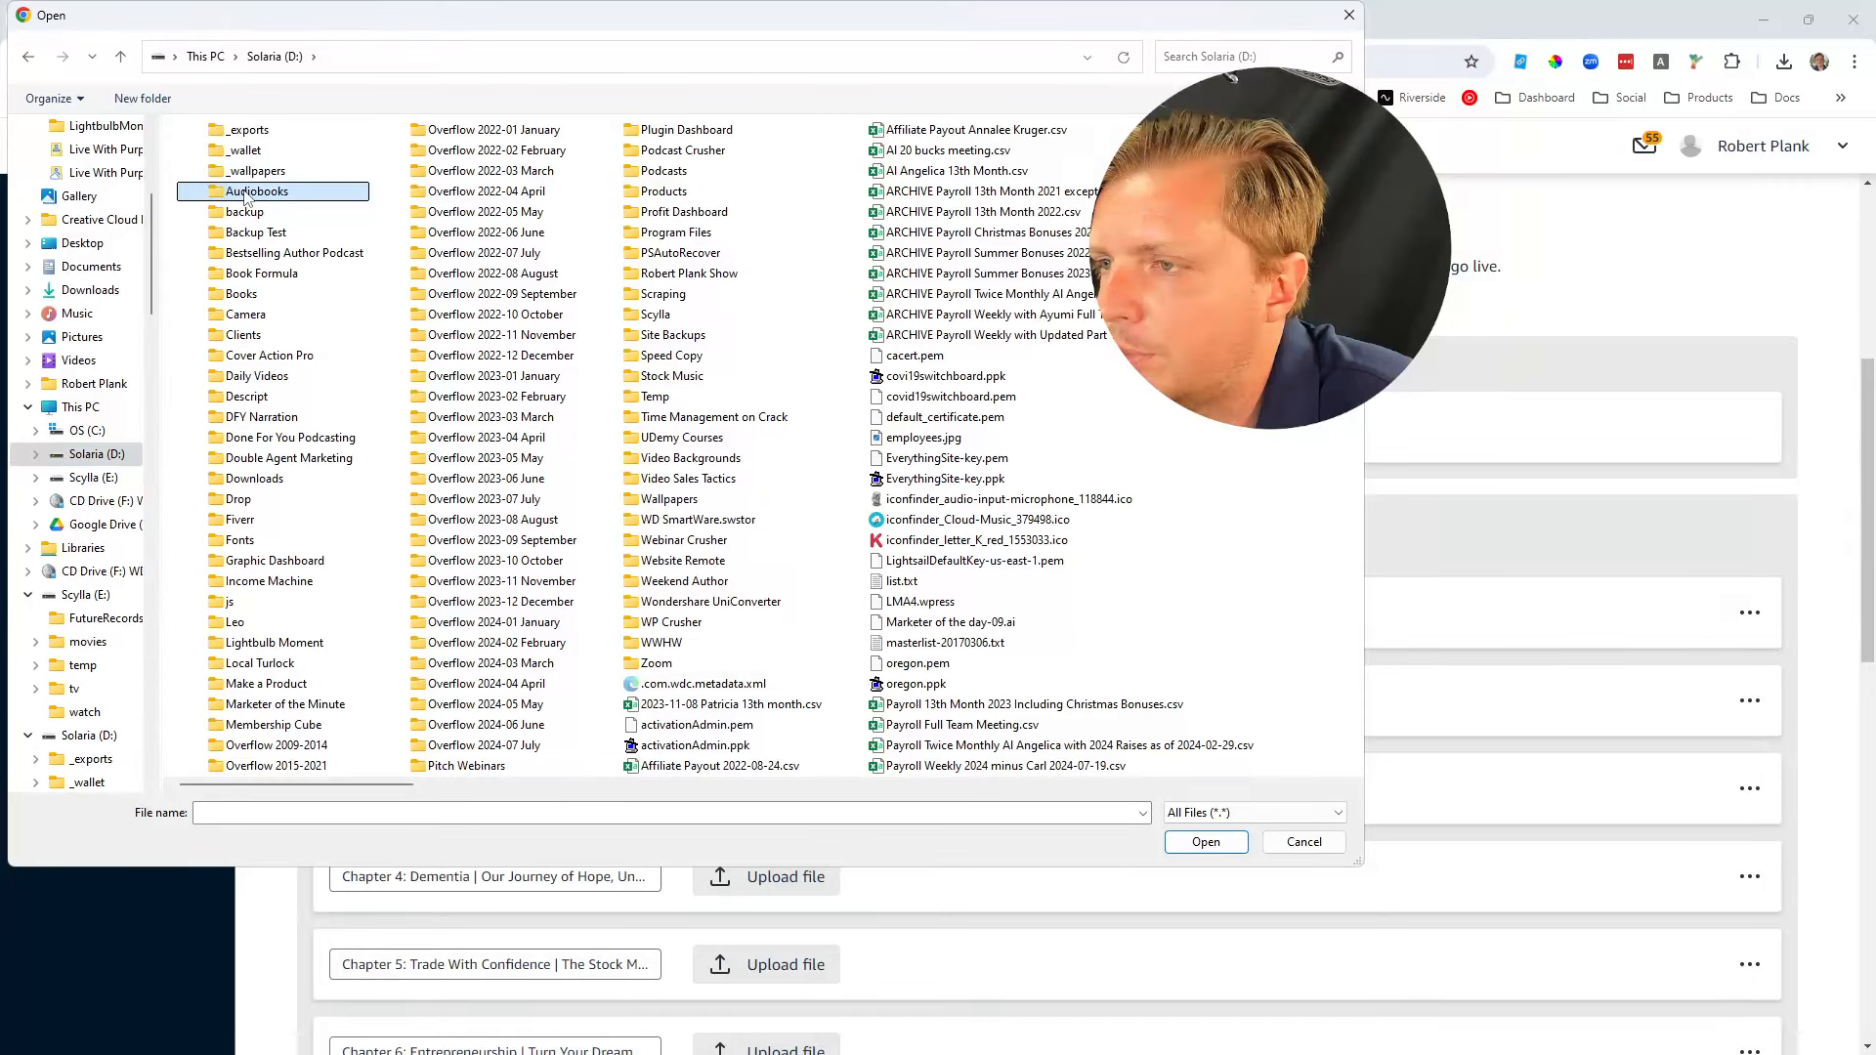
pyautogui.doubleClick(246, 194)
pyautogui.click(240, 445)
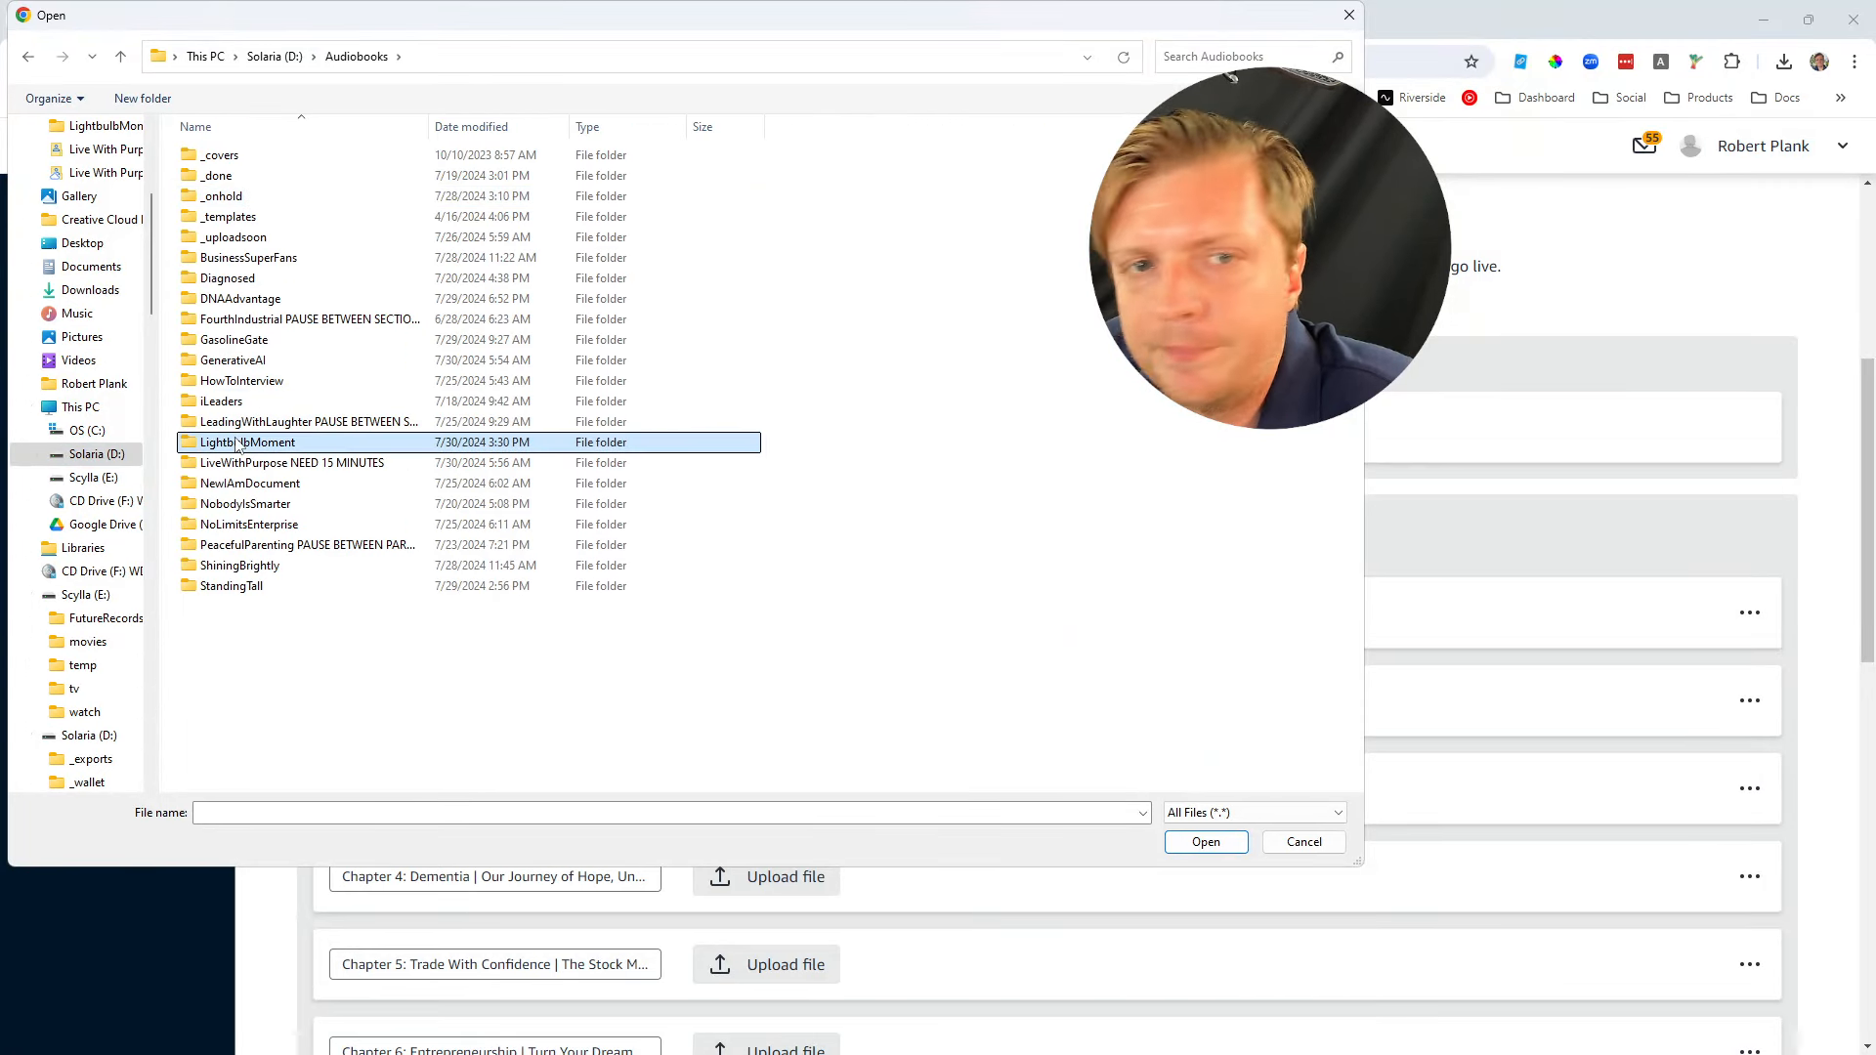
pyautogui.press('Return')
pyautogui.doubleClick(240, 156)
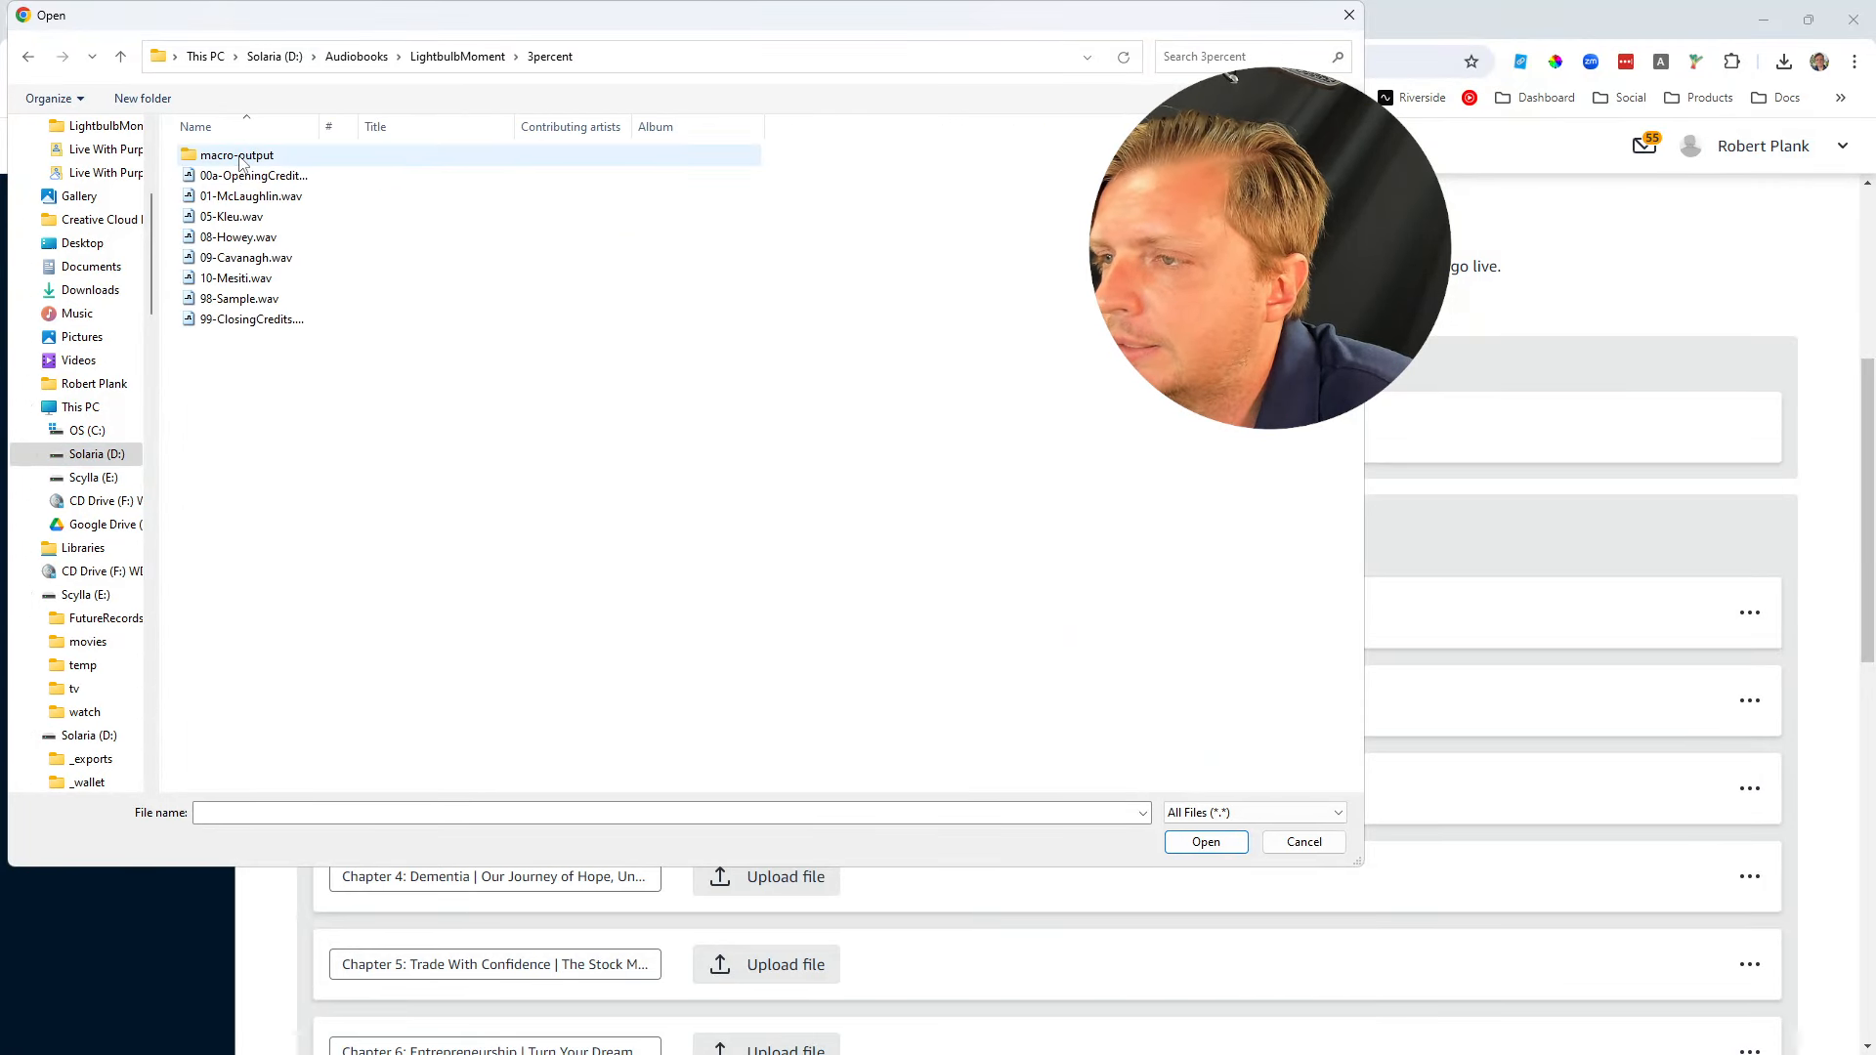
pyautogui.doubleClick(240, 158)
pyautogui.doubleClick(254, 153)
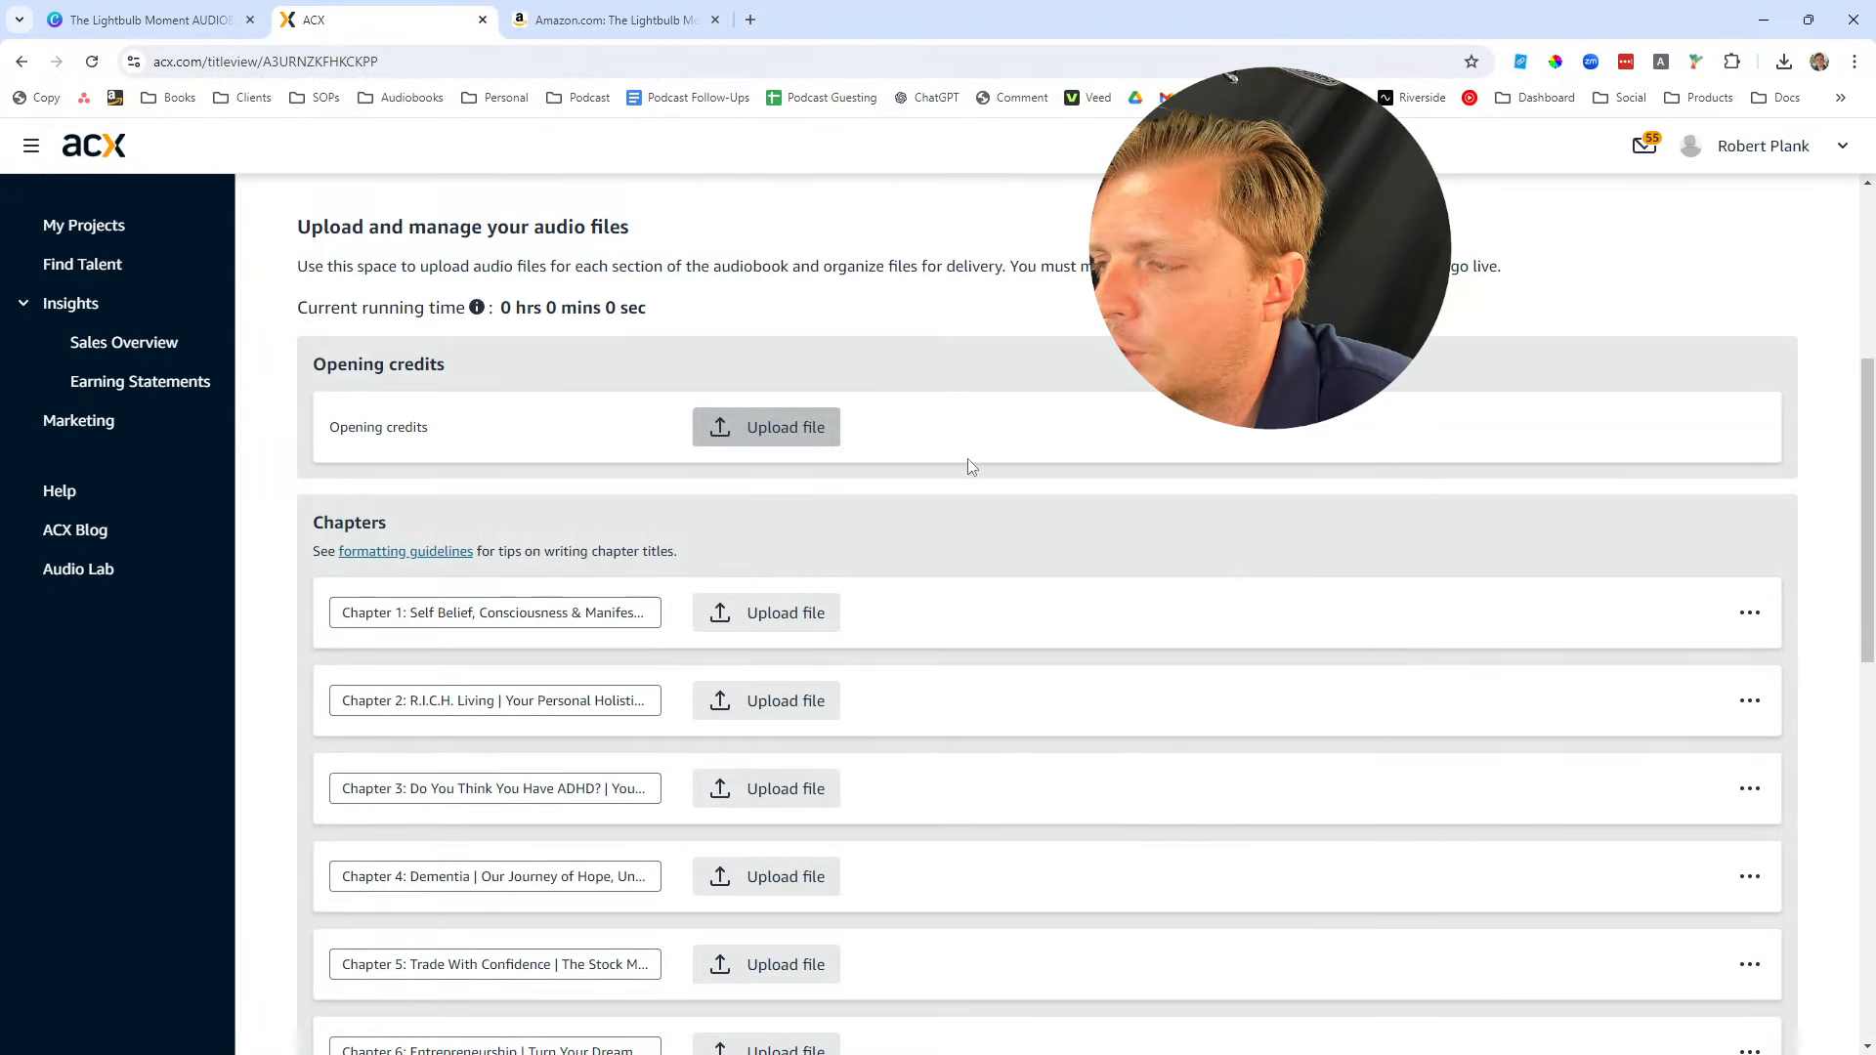
# Upload 99-ClosingCredits.mp3 as the closing credits and 98-Sample.mp3 as the retail sample
pyautogui.scroll(-10, 891, 449)
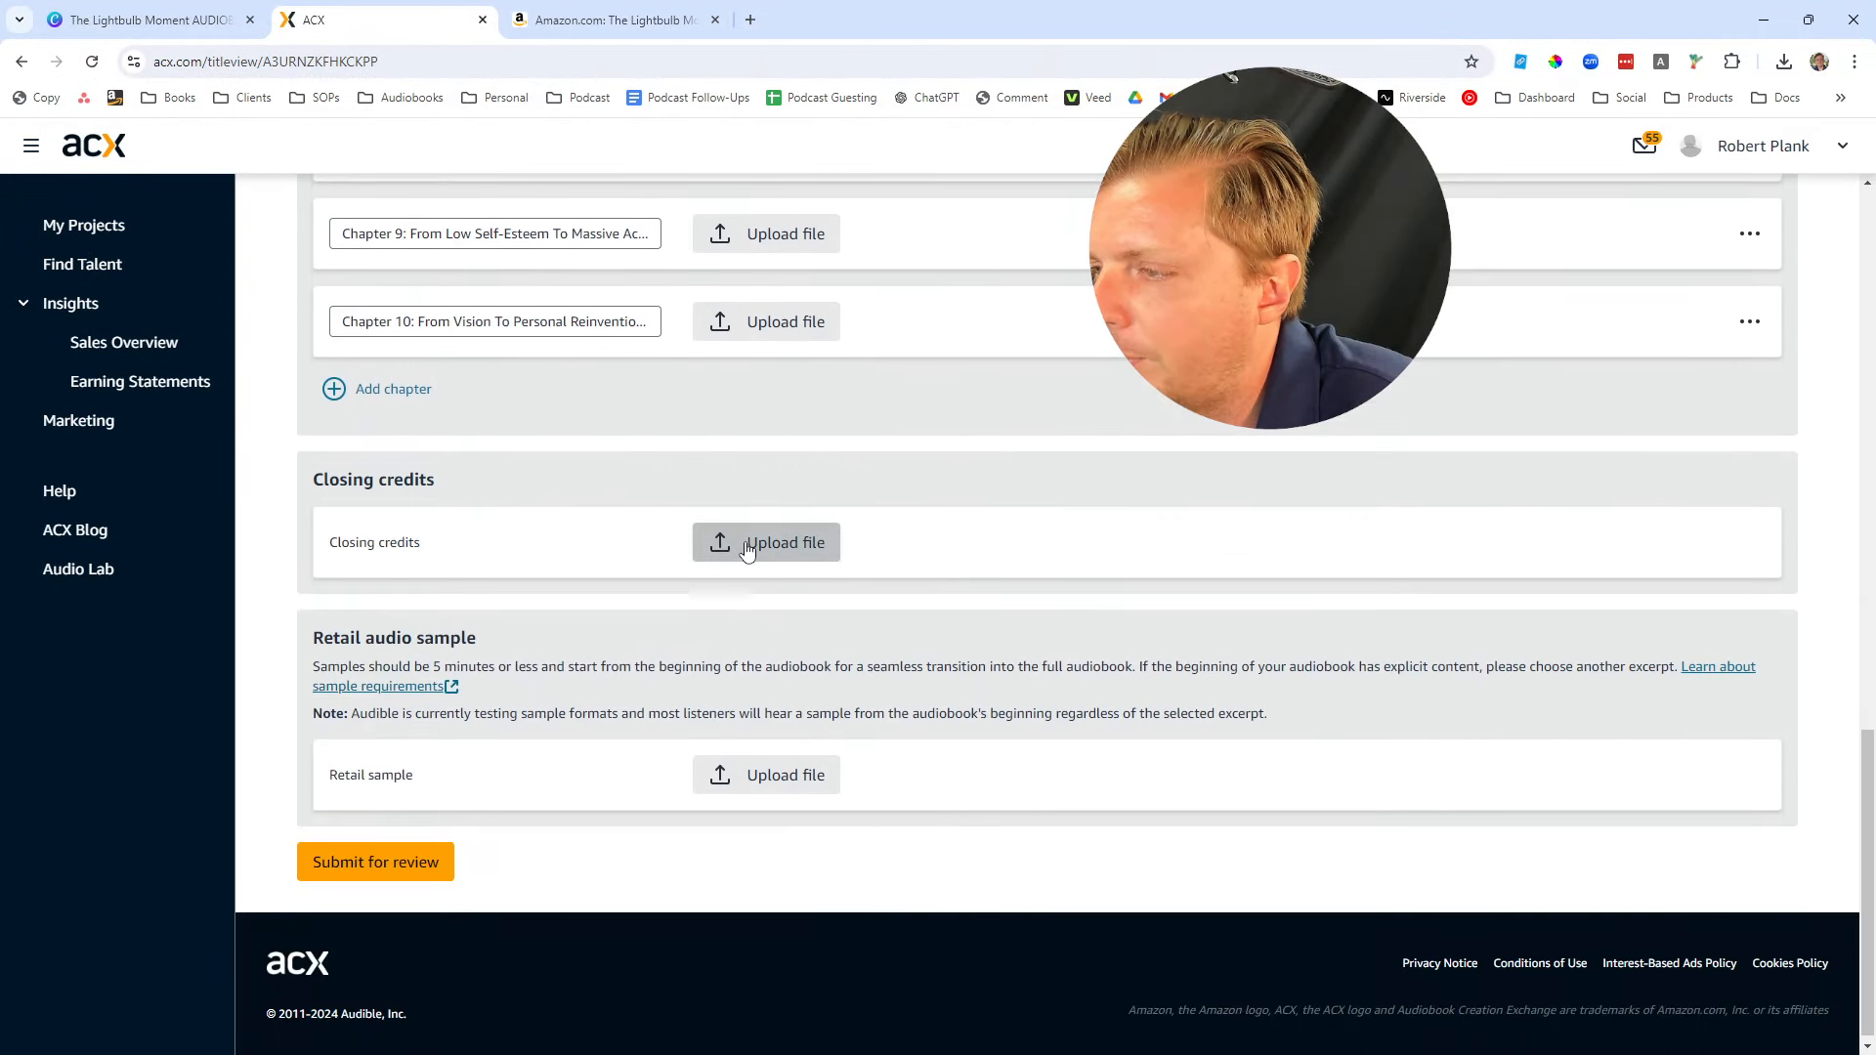
pyautogui.click(748, 545)
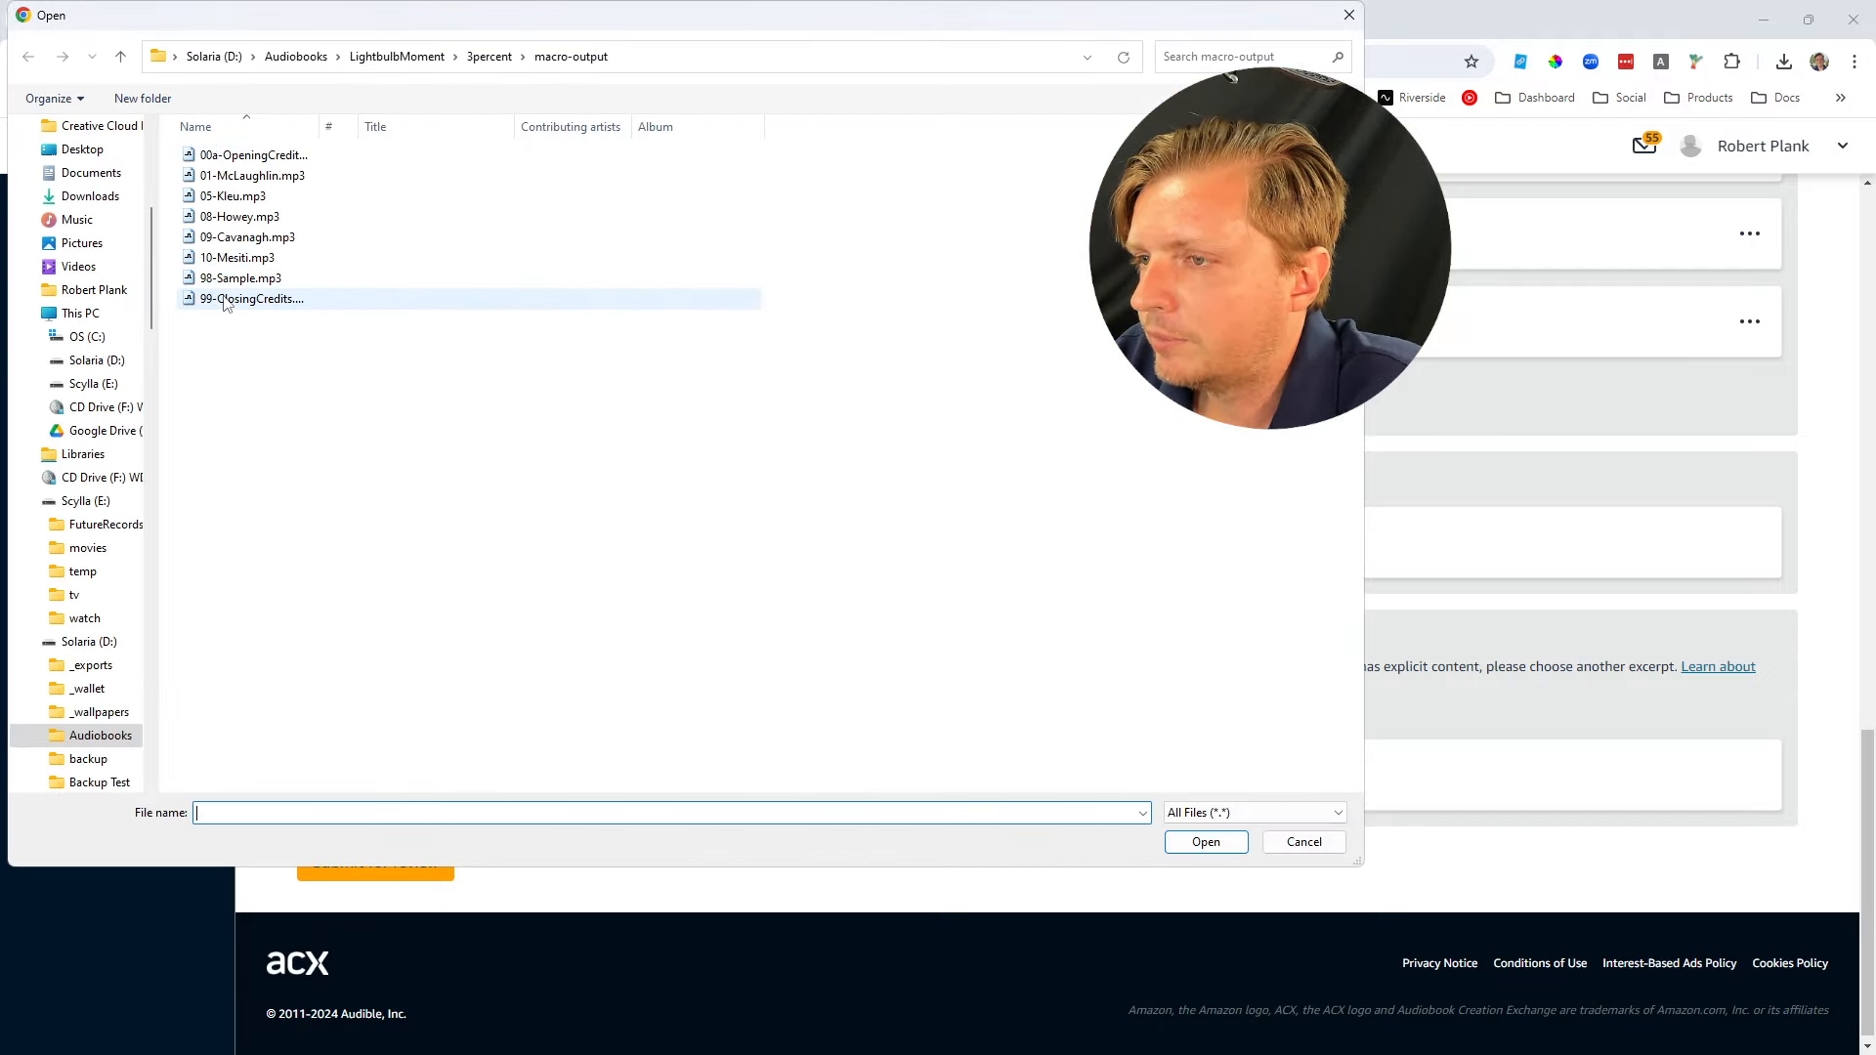
pyautogui.doubleClick(244, 297)
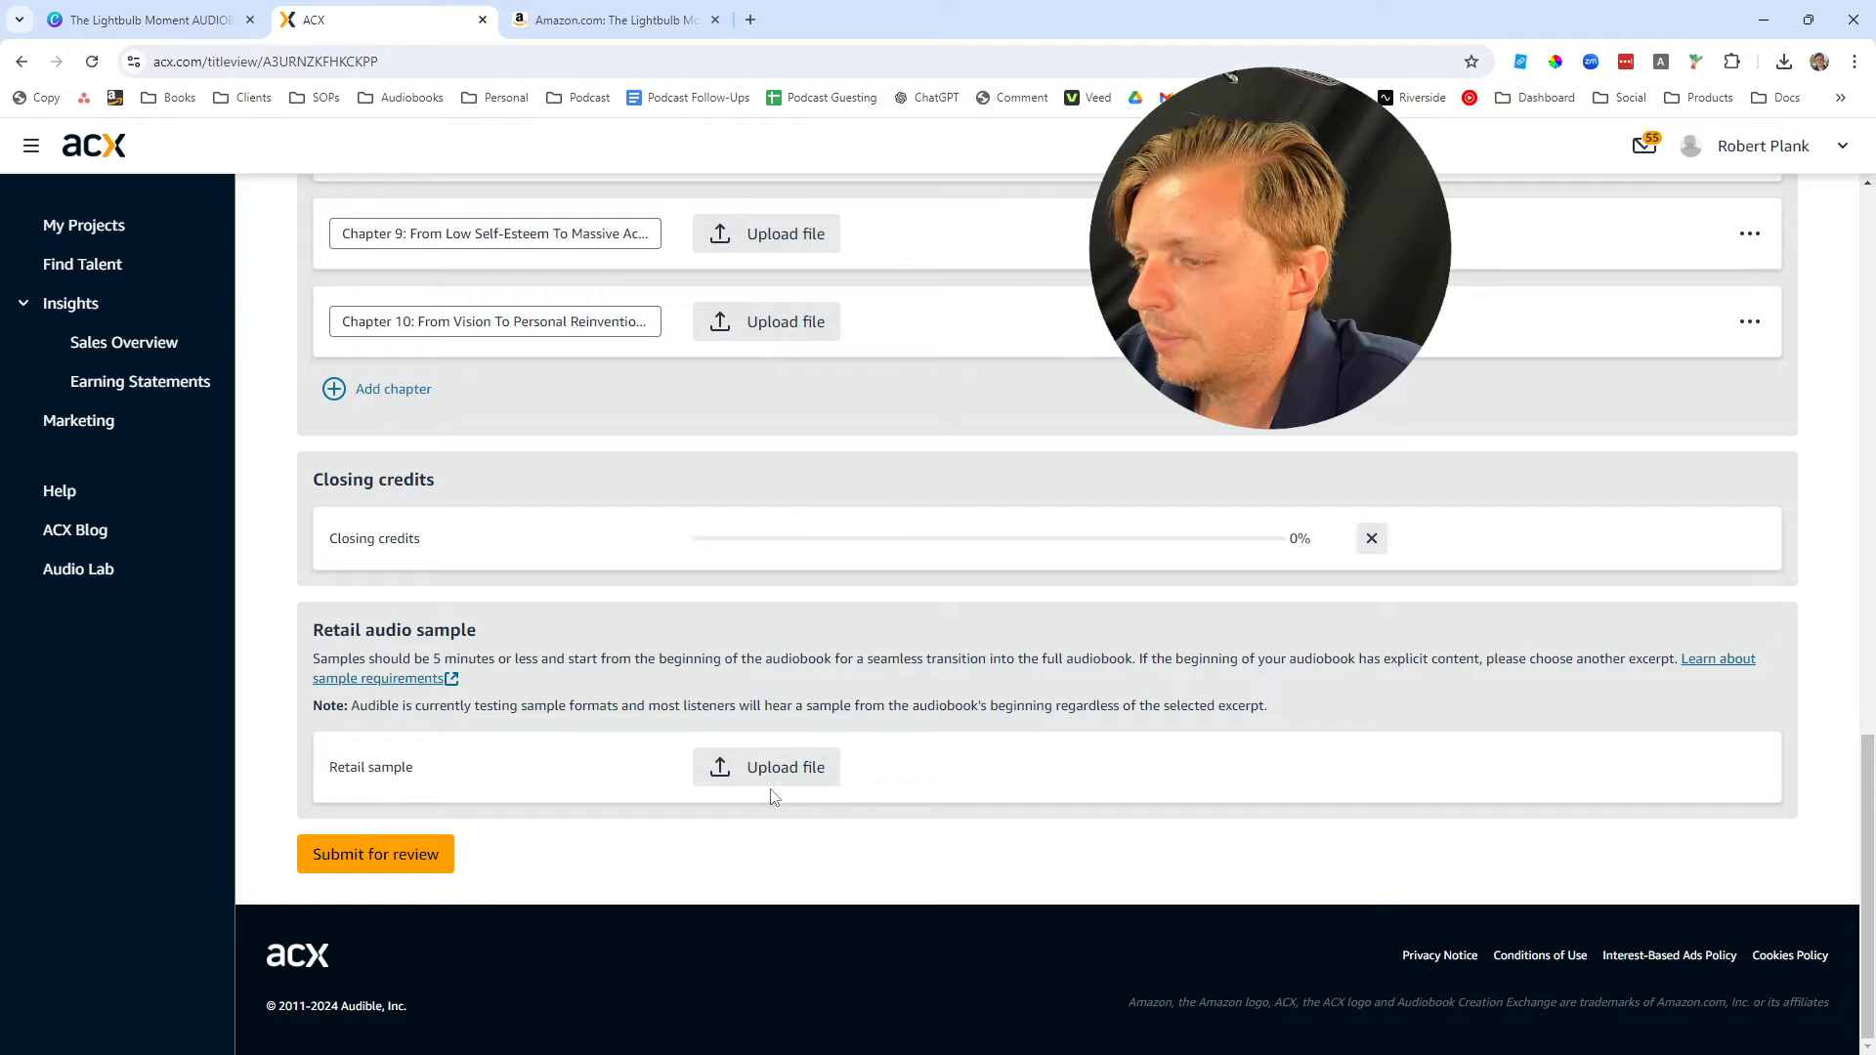
pyautogui.click(769, 781)
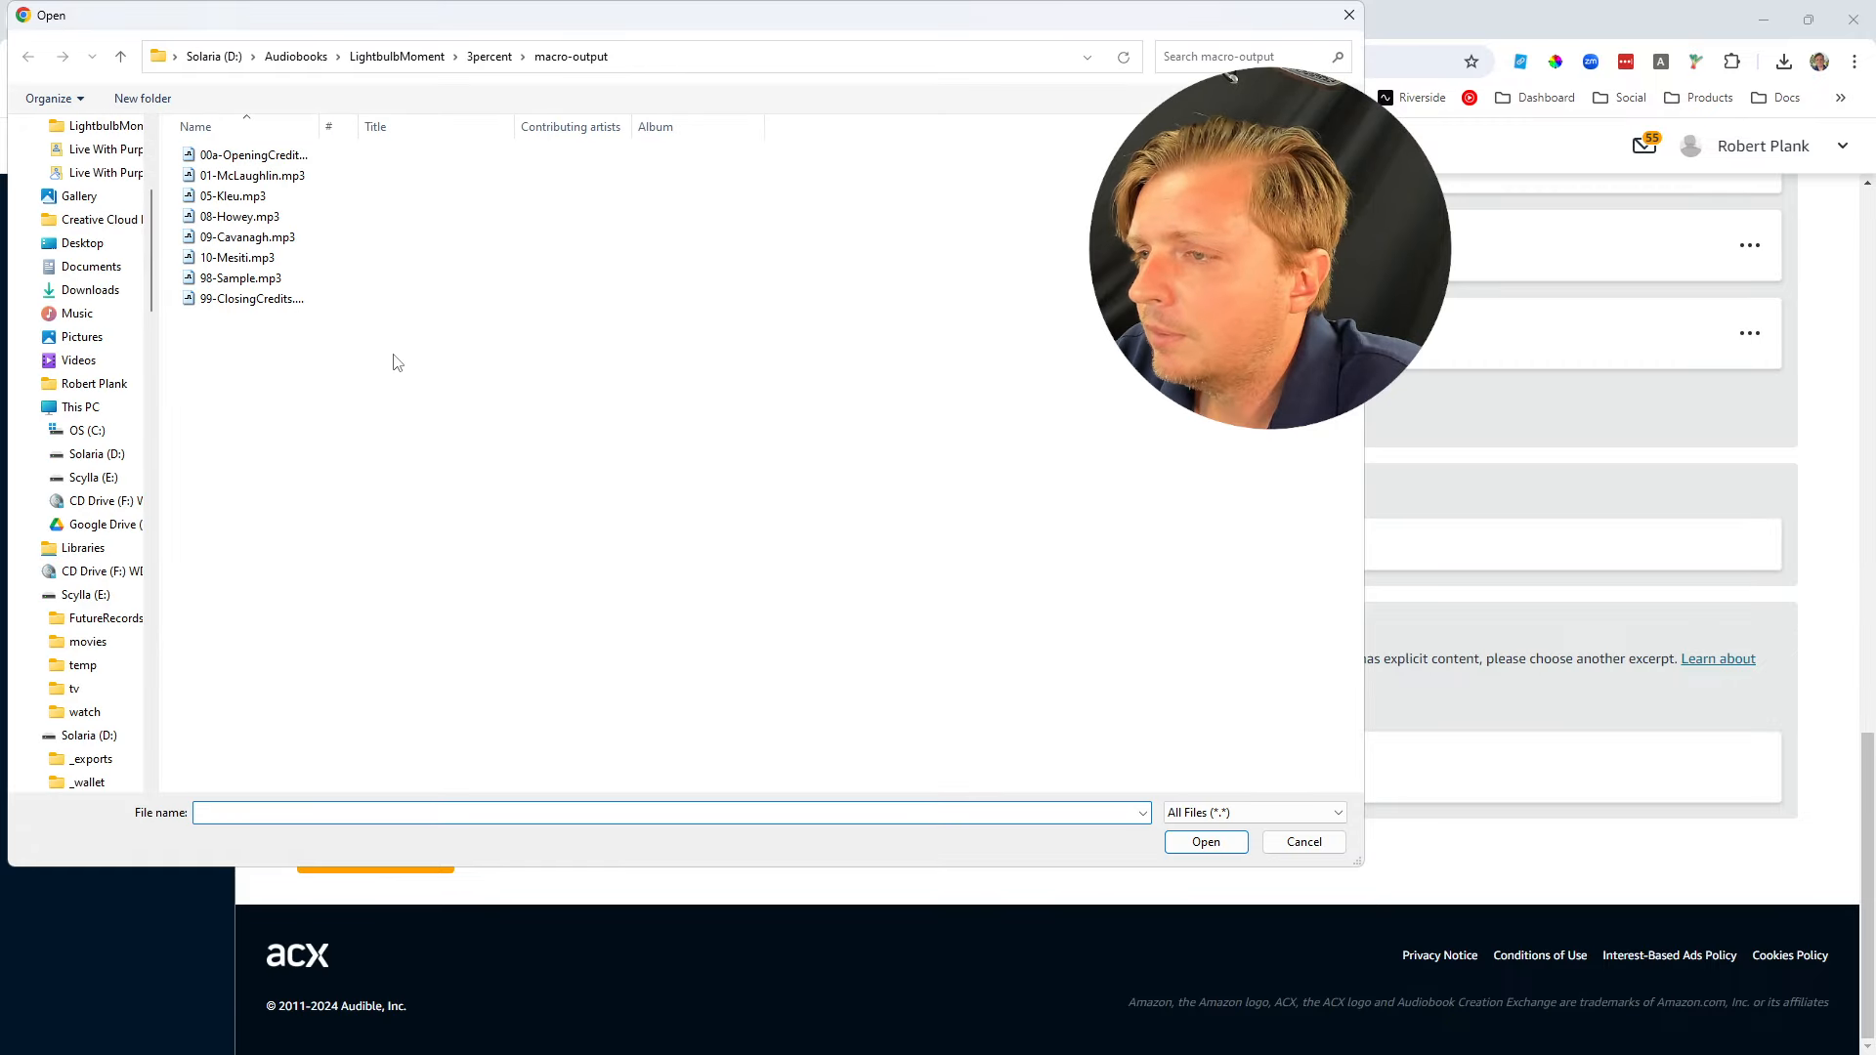
pyautogui.doubleClick(264, 290)
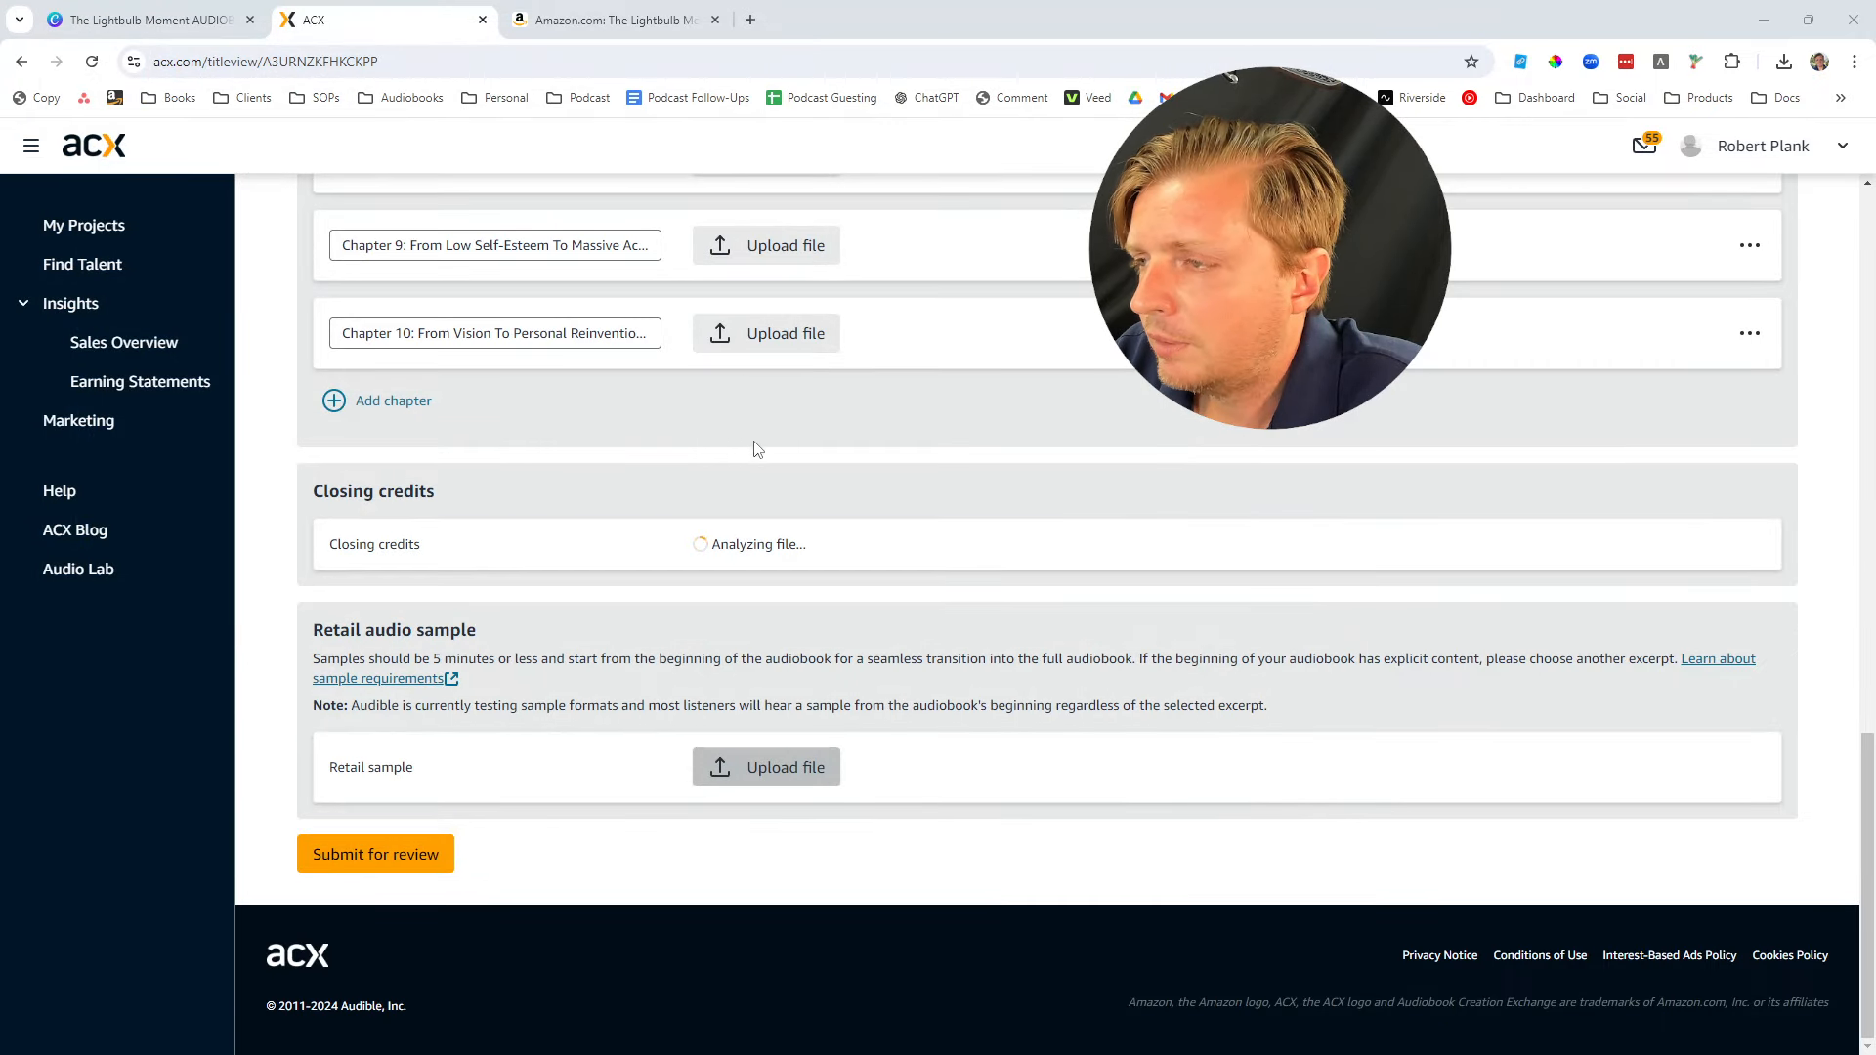
# Upload 10-Mesiti.mp3 as the audio file for Chapter 10
pyautogui.scroll(3, 757, 450)
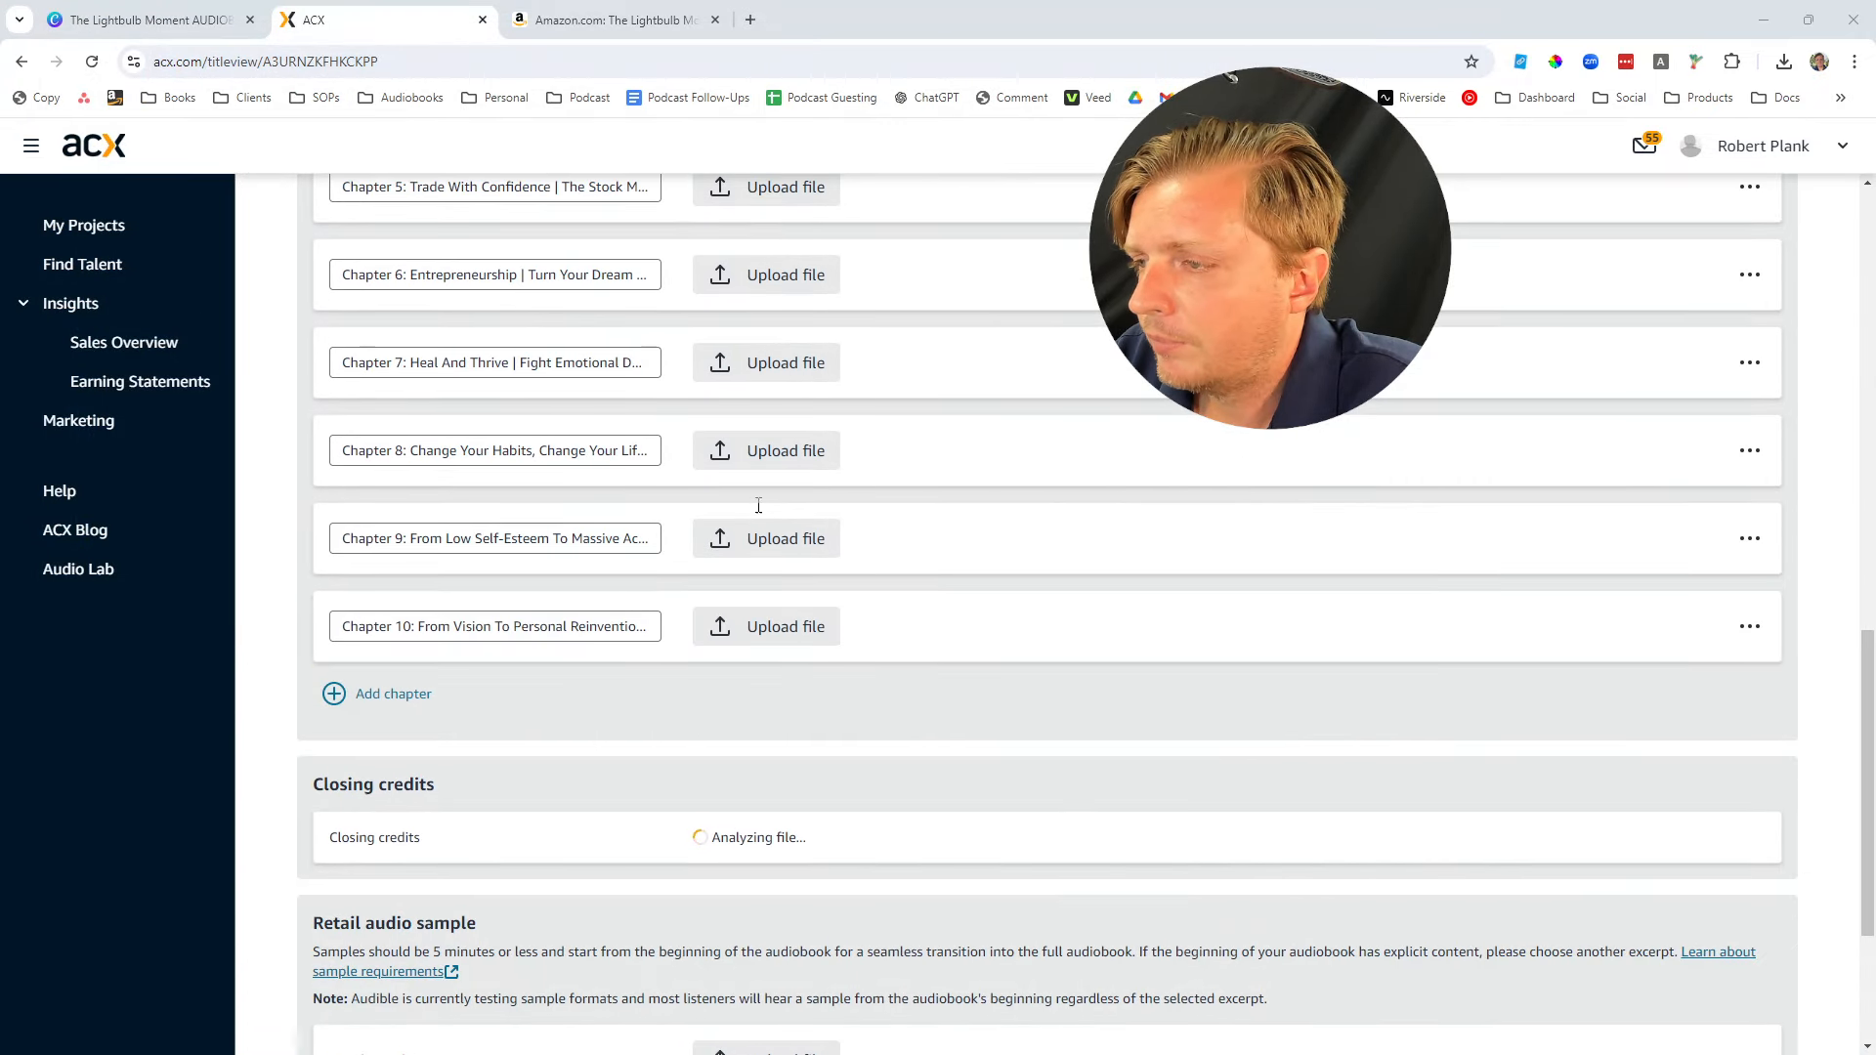
pyautogui.click(759, 628)
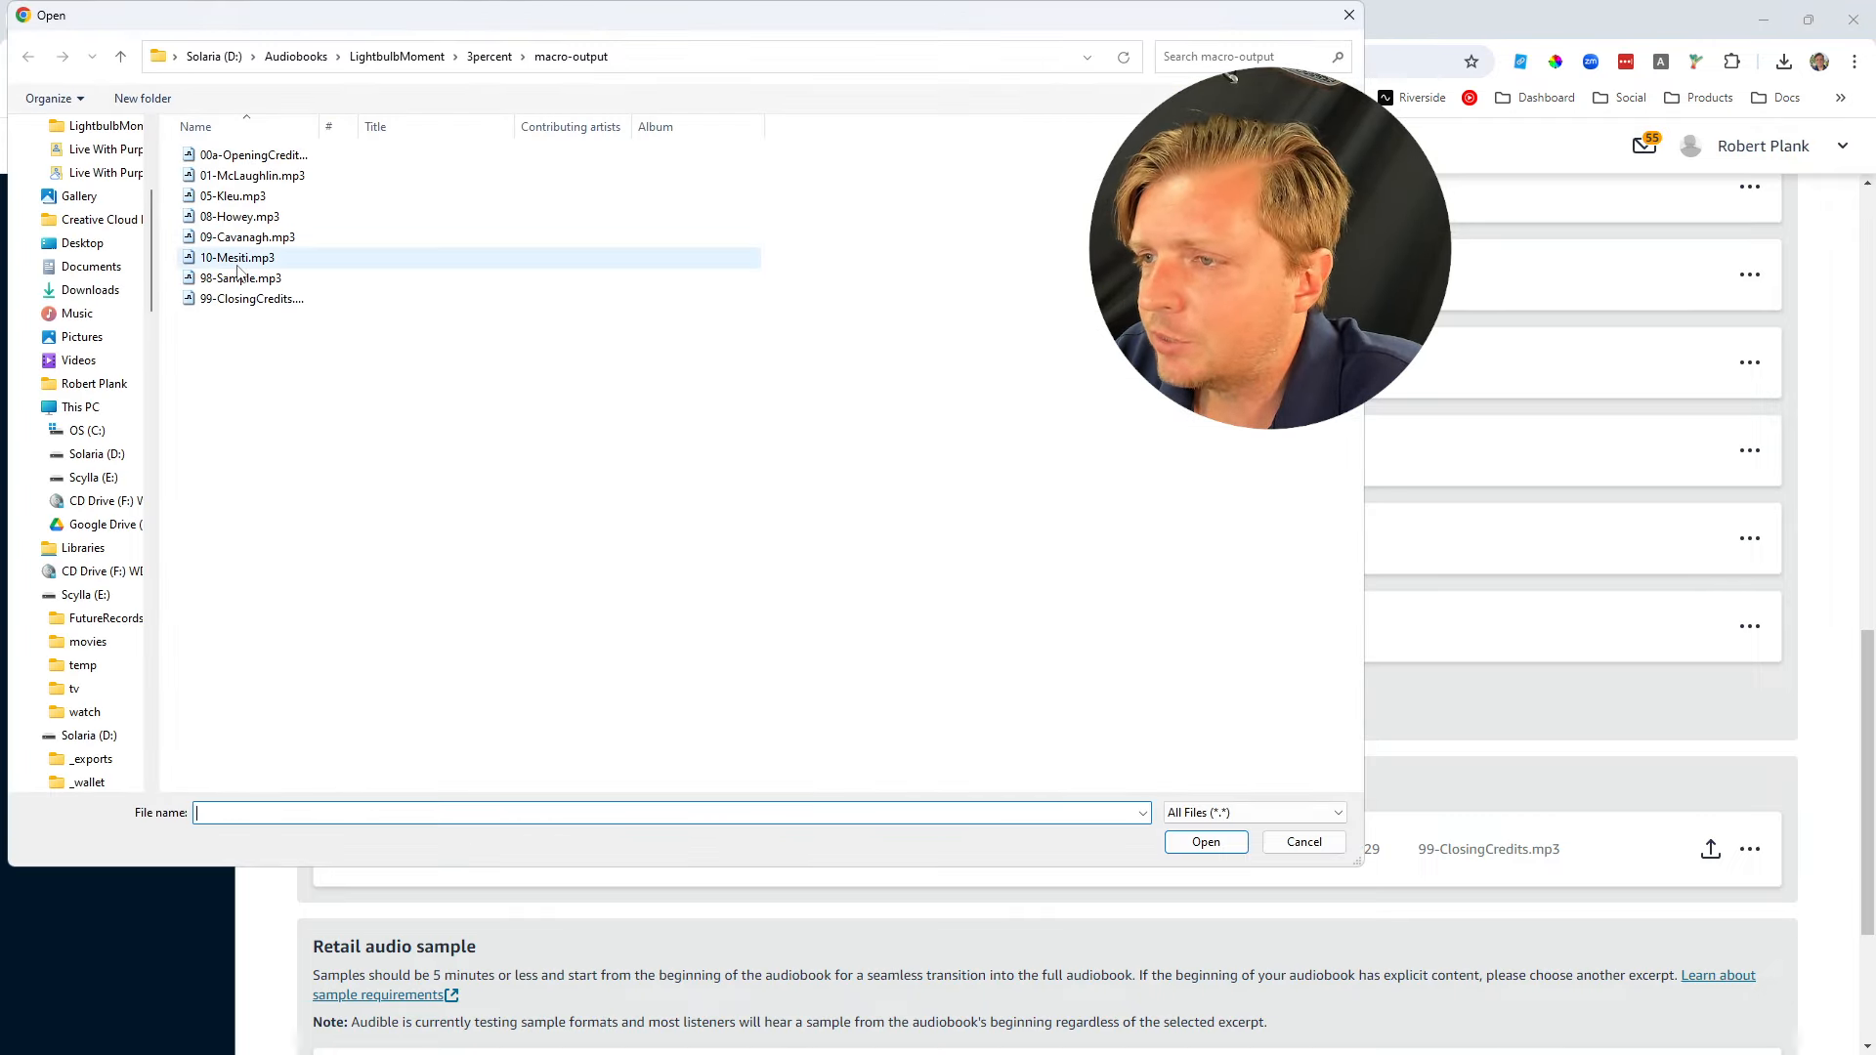
pyautogui.doubleClick(237, 260)
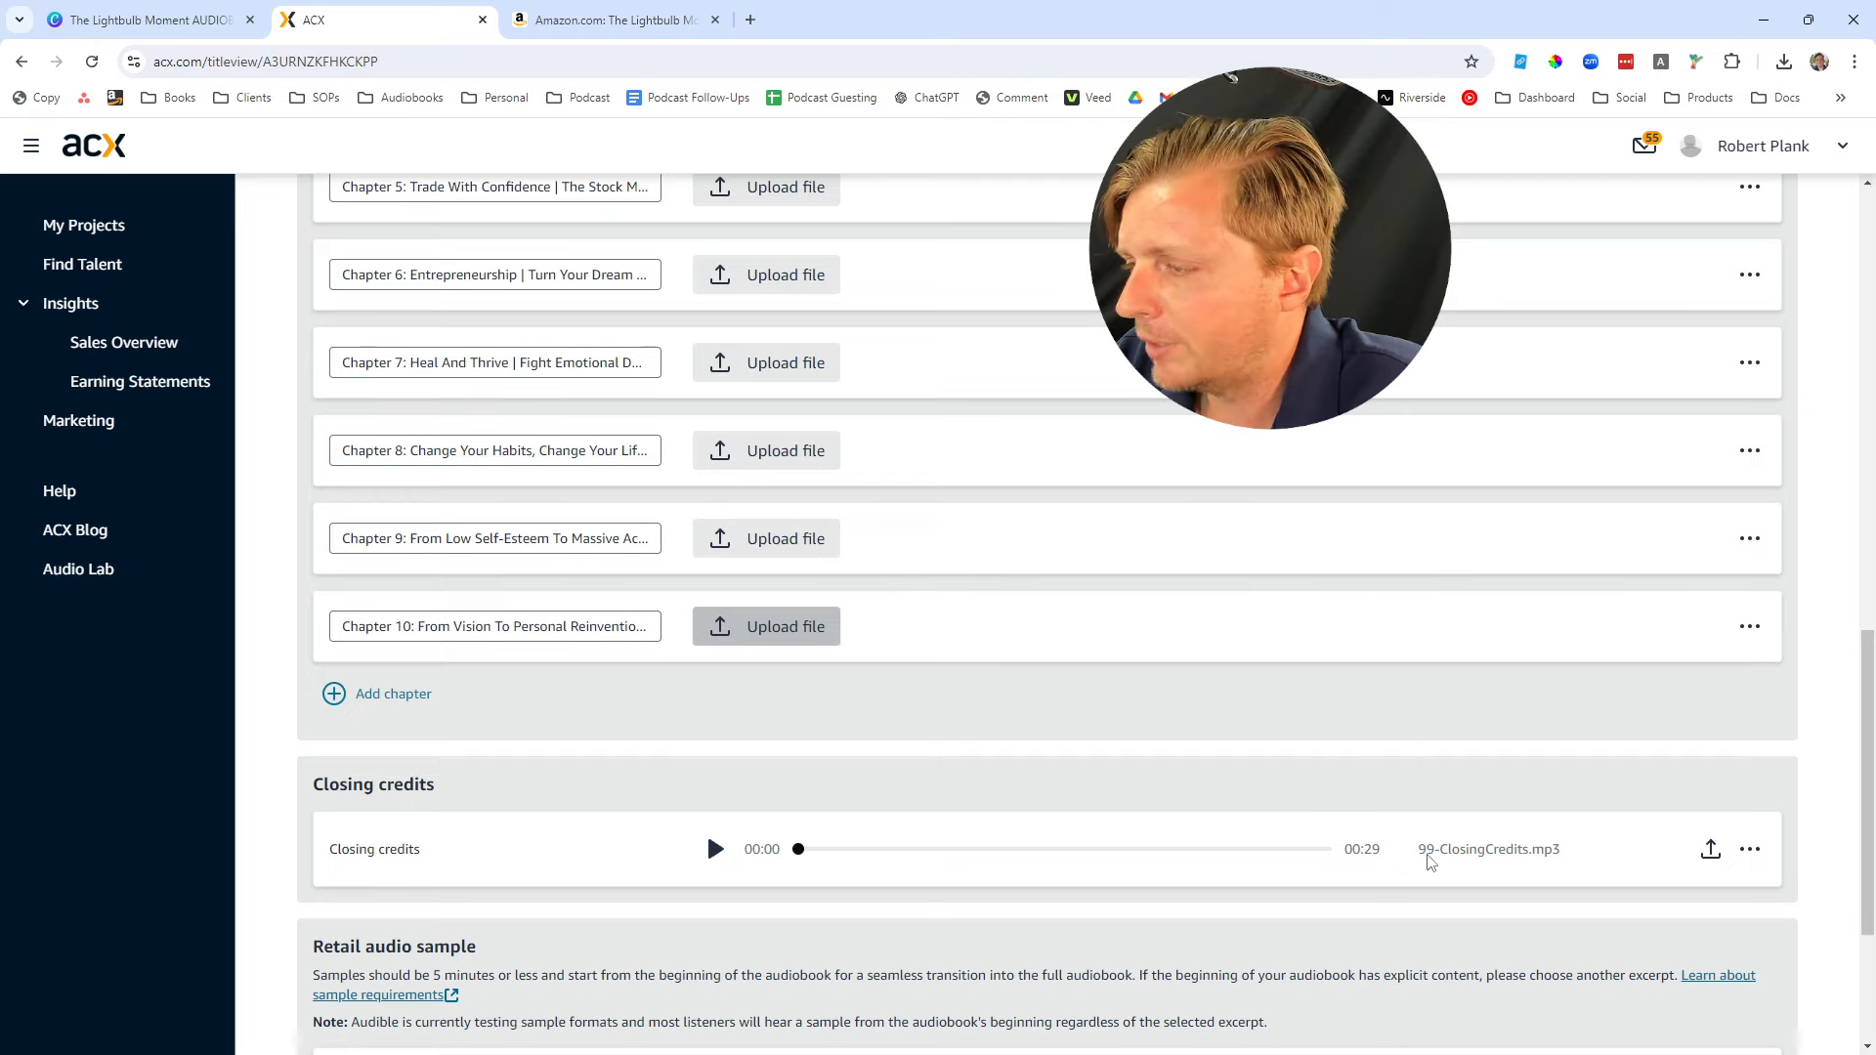
pyautogui.moveTo(1448, 841); pyautogui.dragTo(1563, 841)
pyautogui.click(1415, 754)
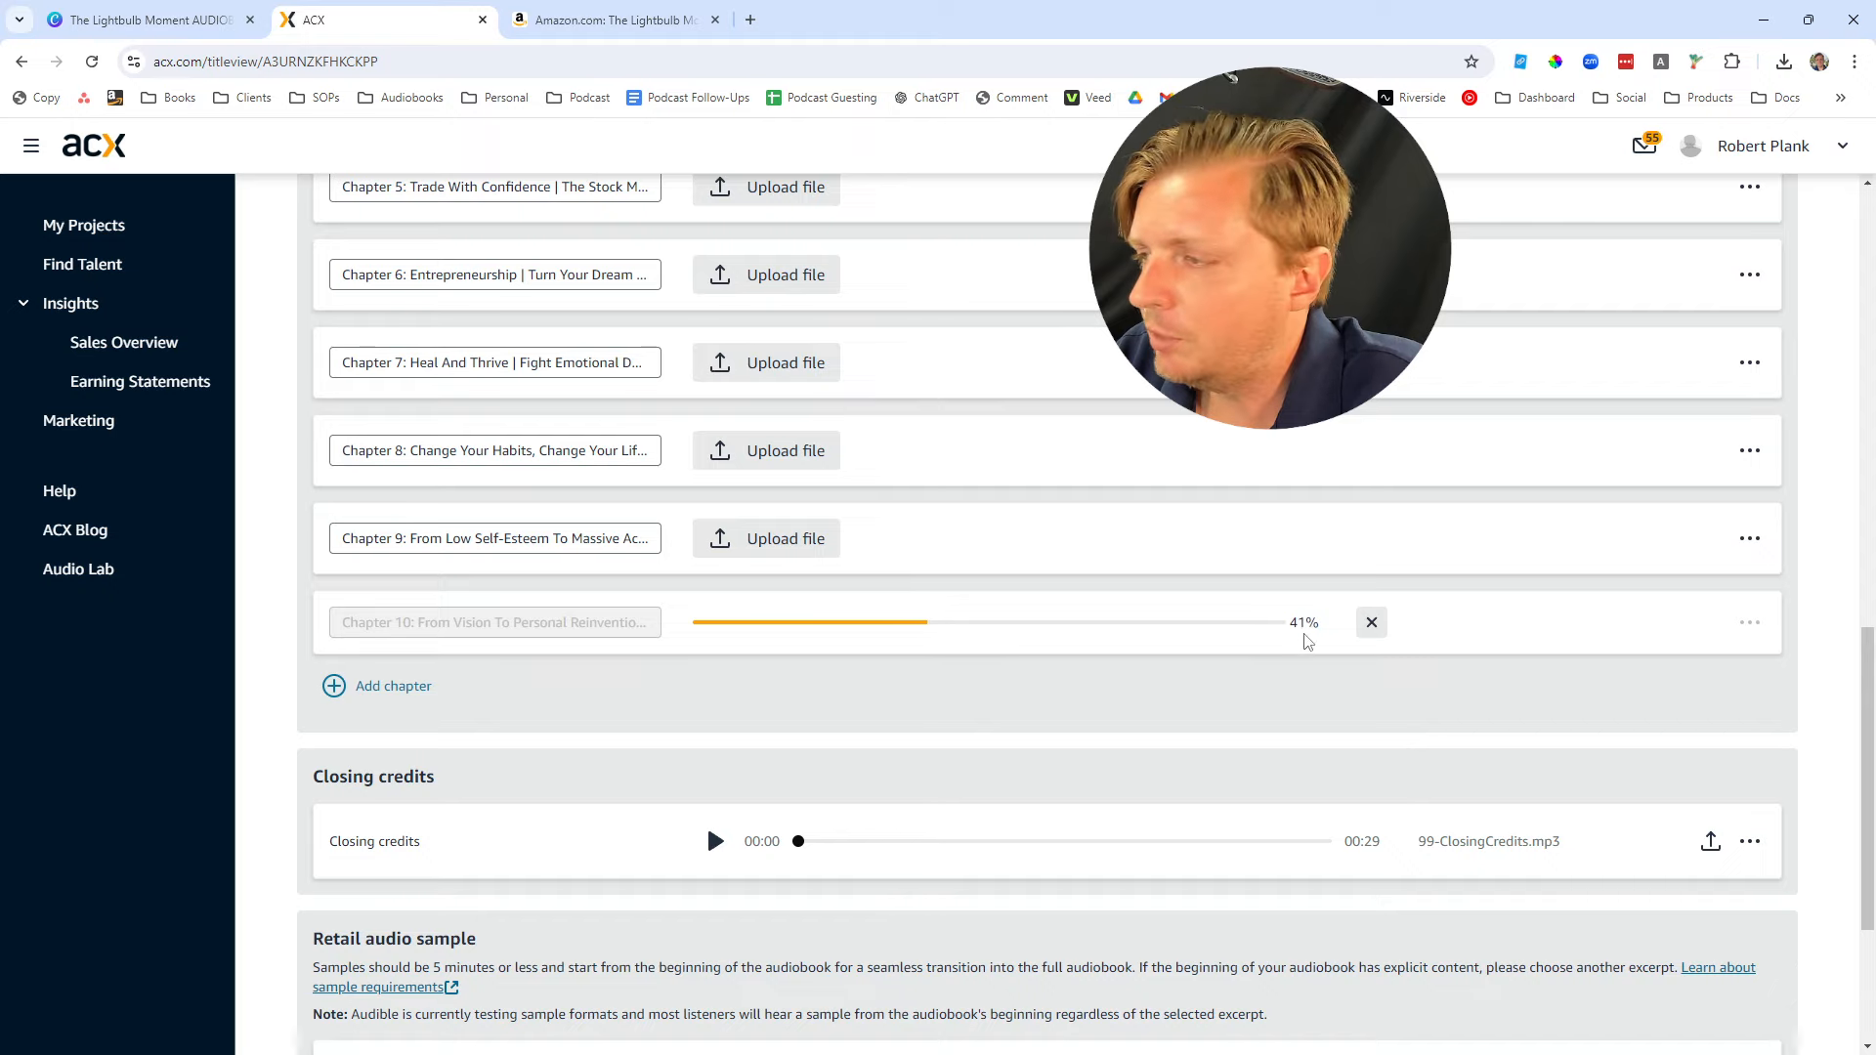
# Review the chapter list, including the move and delete options for Chapter 4 and the option for adding chapters
pyautogui.scroll(2, 1740, 476)
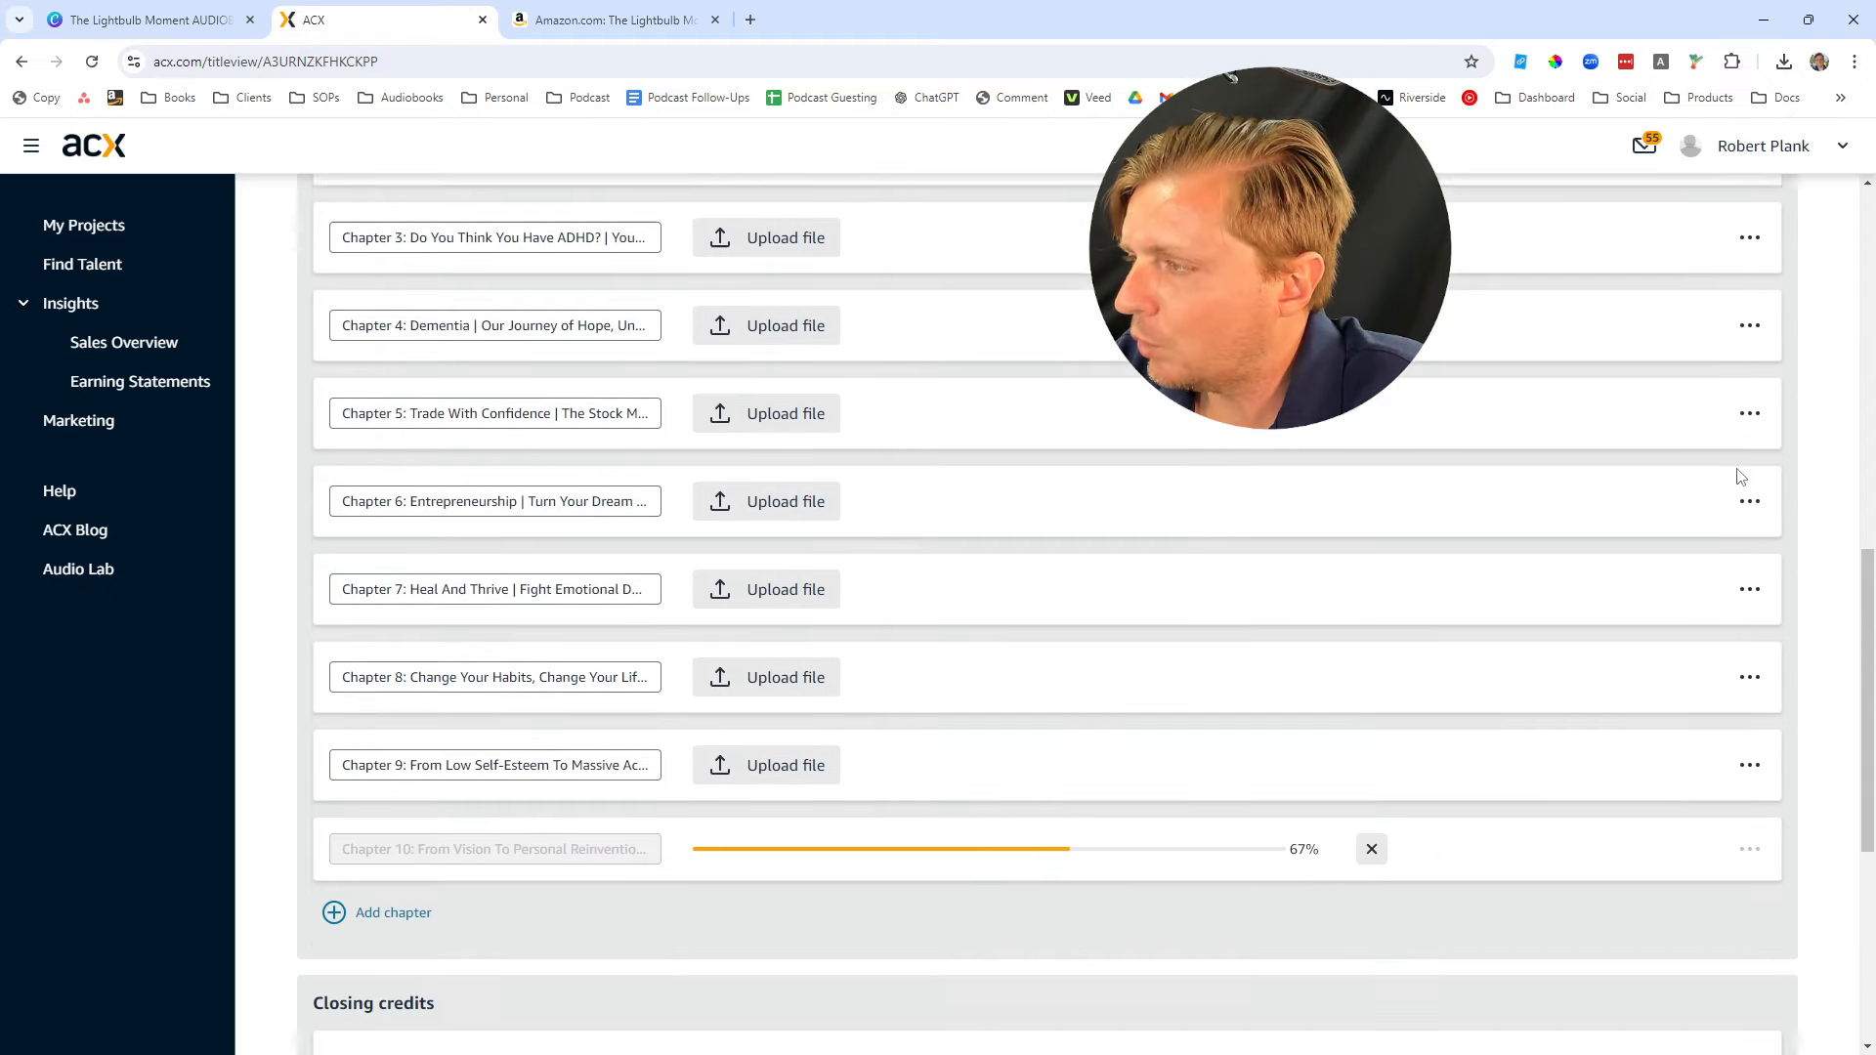
pyautogui.scroll(2, 1740, 476)
pyautogui.click(1749, 489)
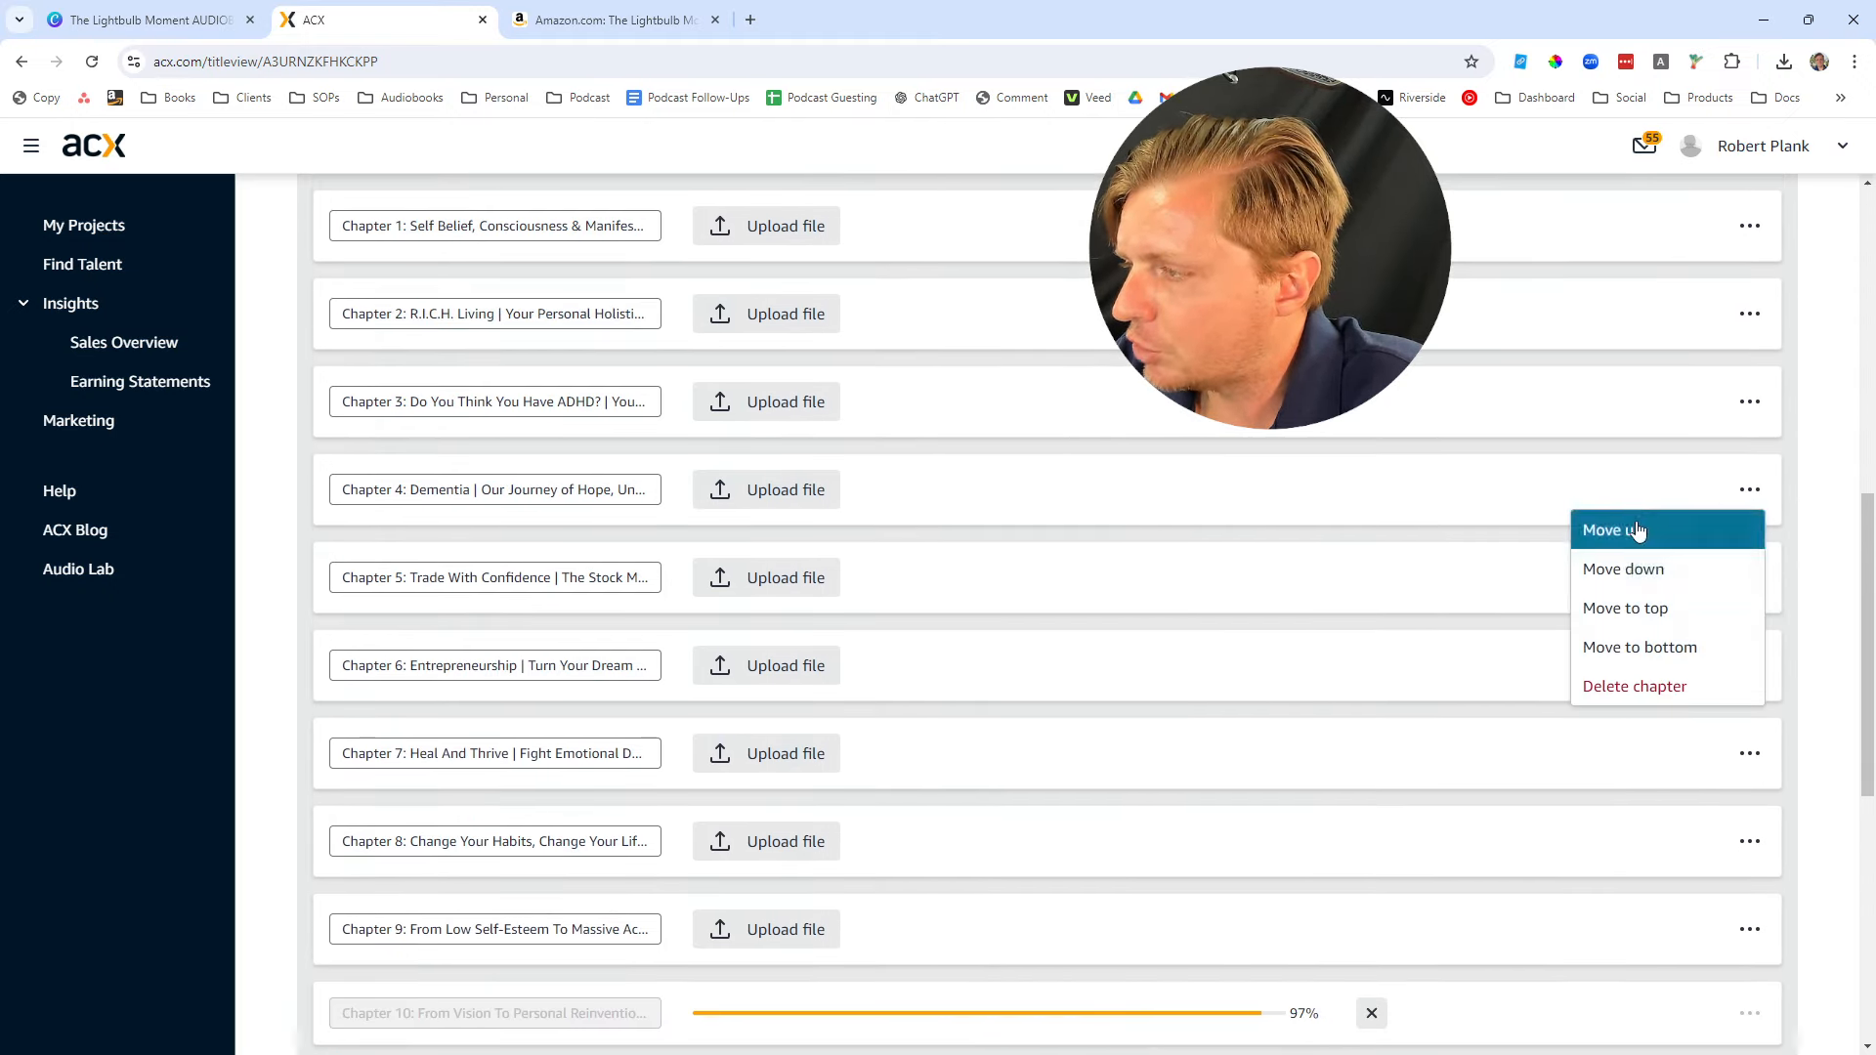
pyautogui.click(1815, 634)
pyautogui.scroll(-4, 707, 809)
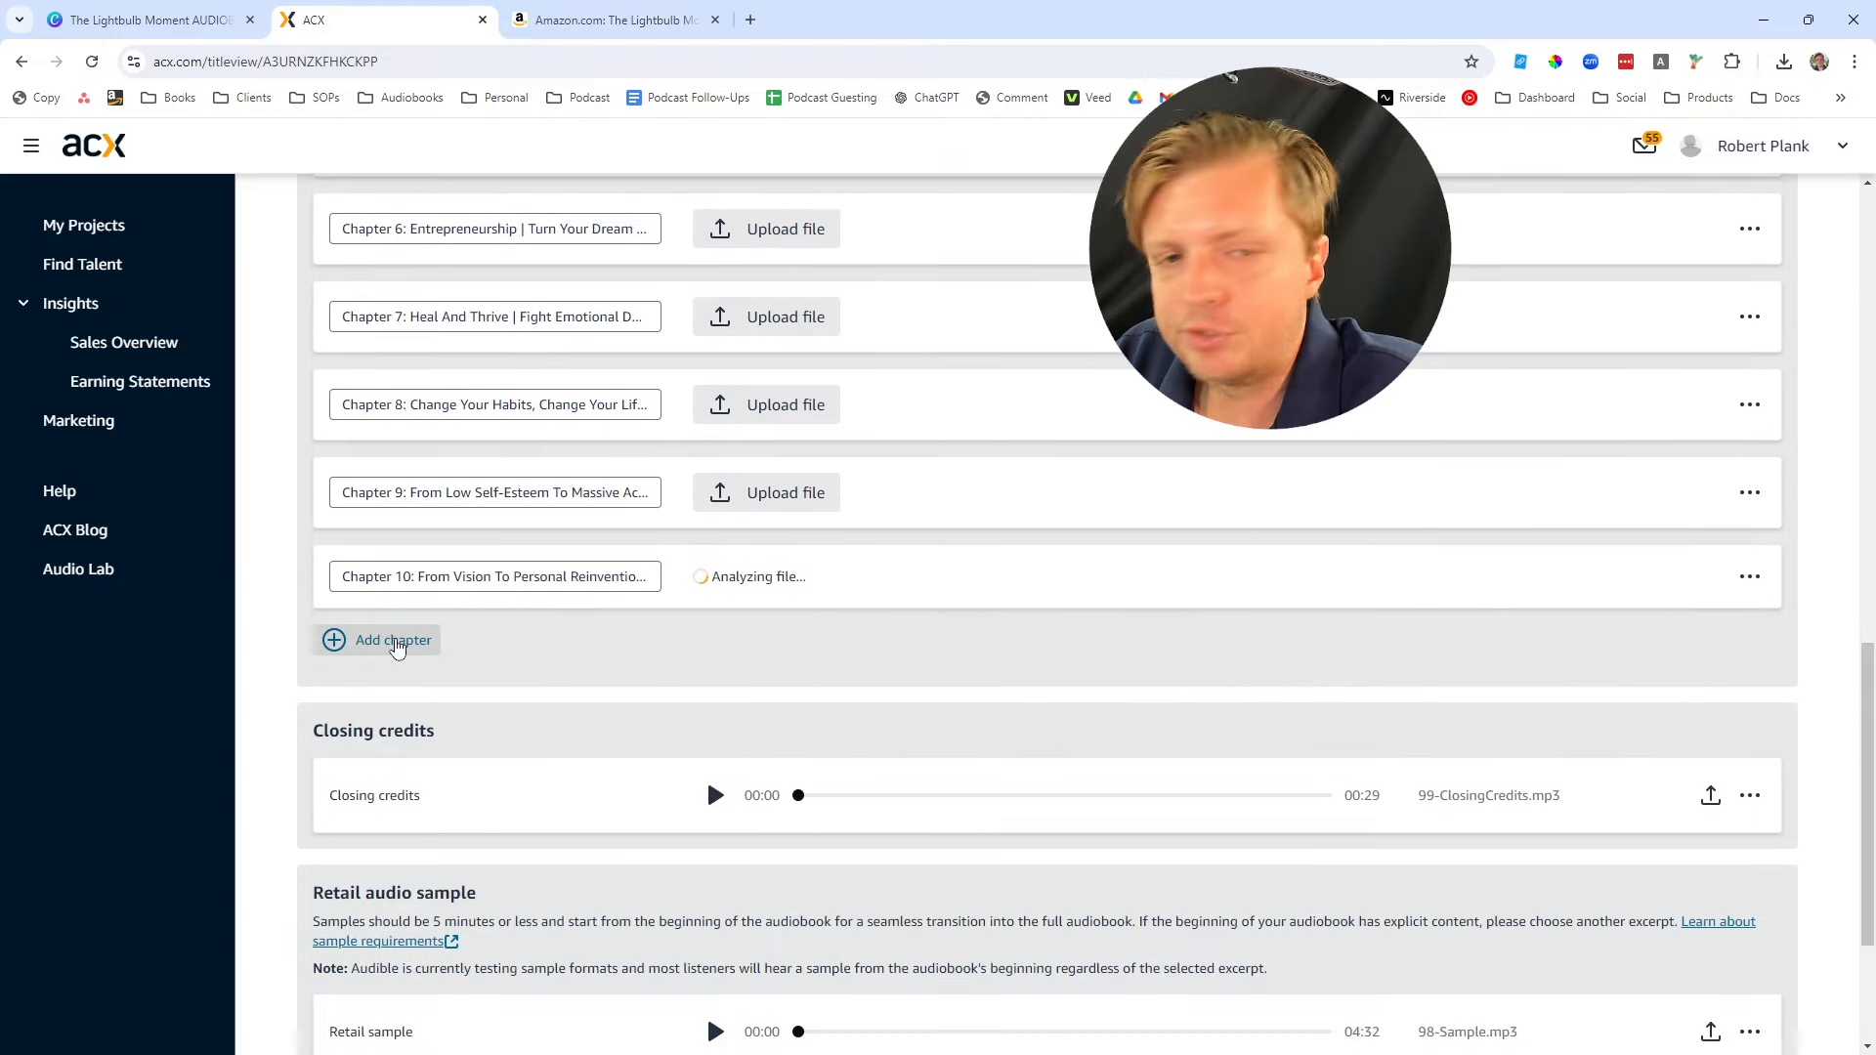
pyautogui.scroll(7, 545, 682)
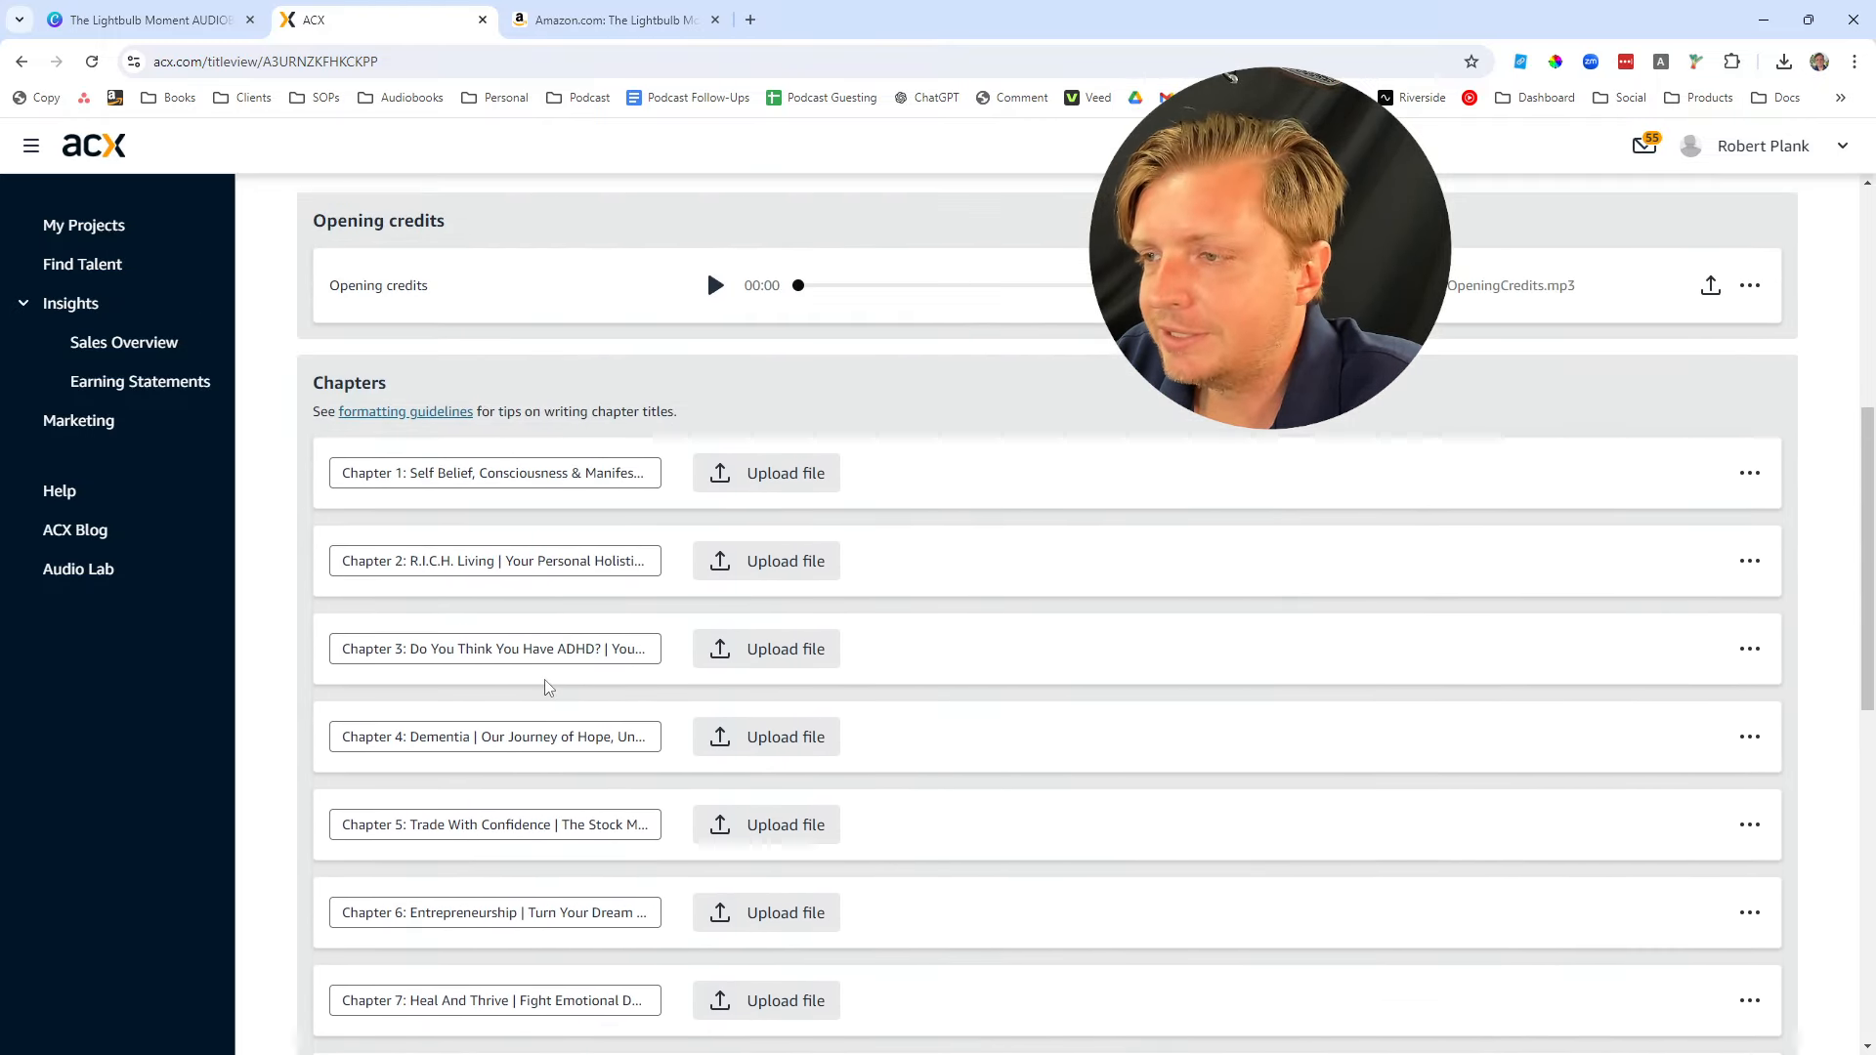
pyautogui.scroll(-6, 508, 723)
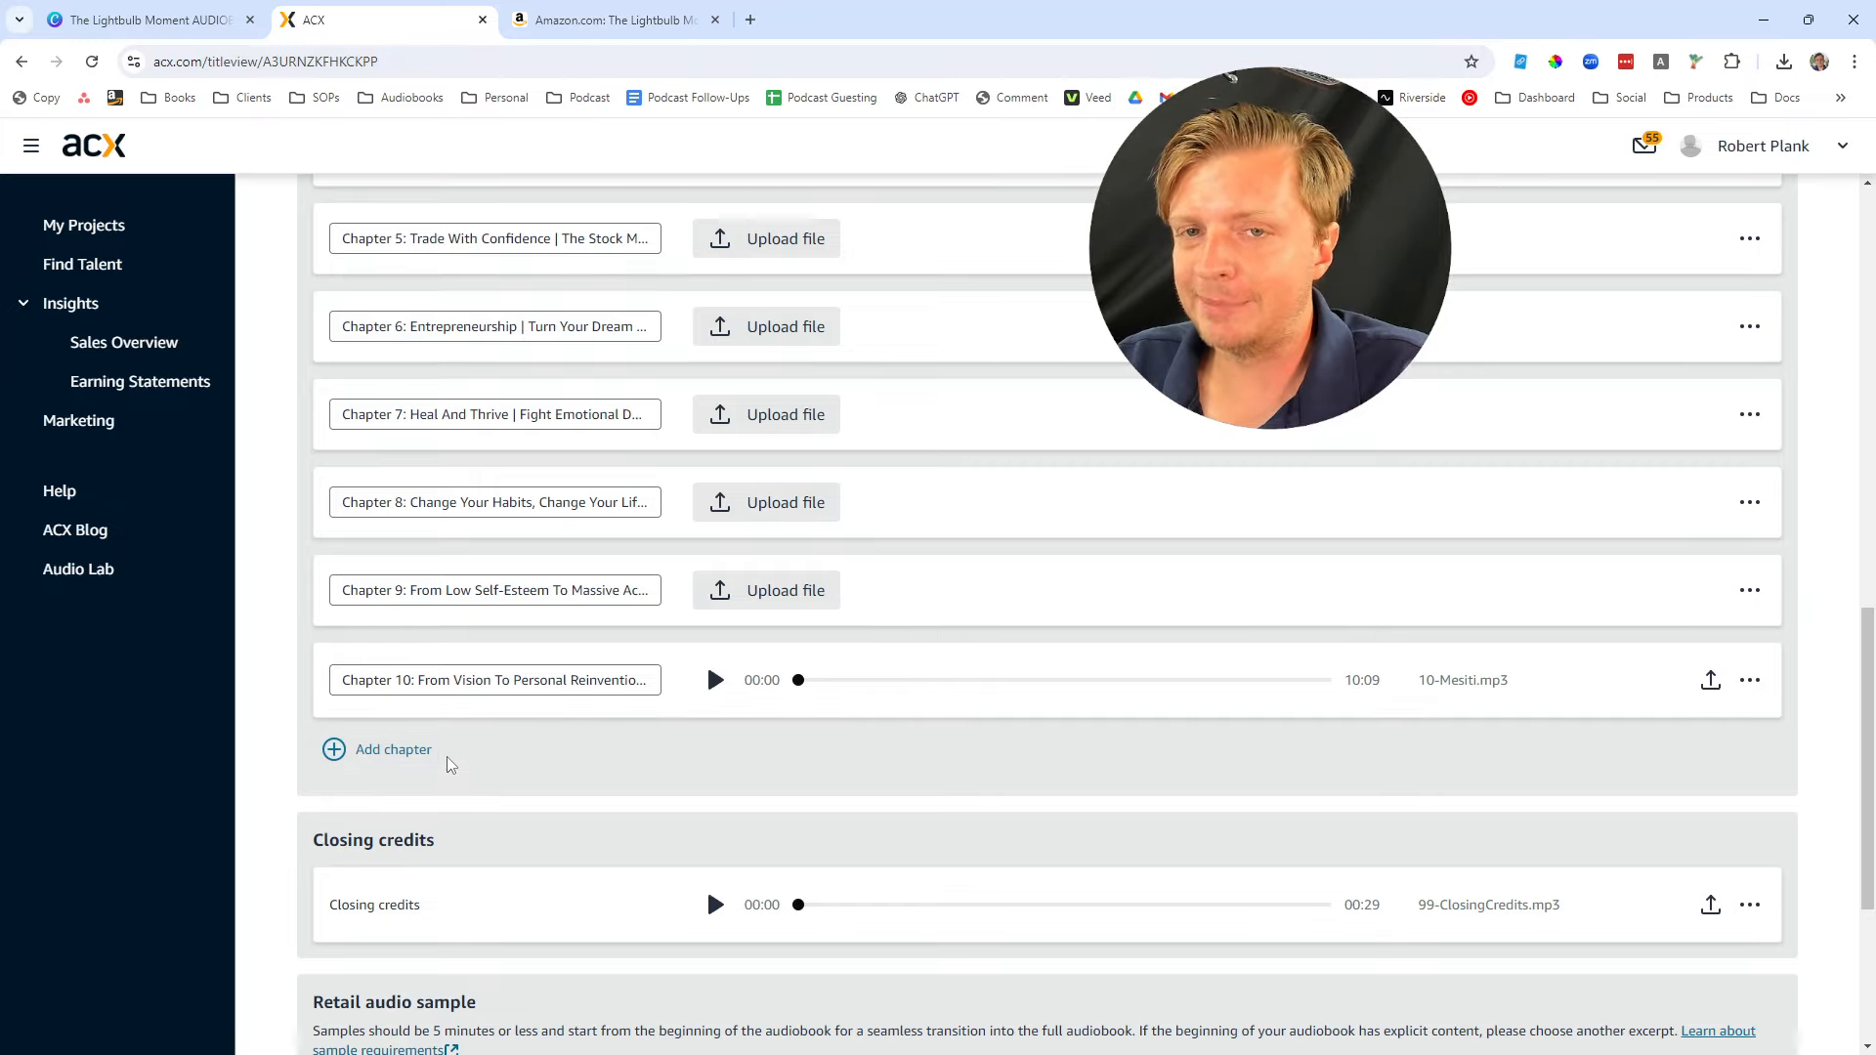
# Switch to the Lightbulb Moment cover design in Canva and download it as a 3,000 × 3,000 px PNG
pyautogui.scroll(15, 451, 765)
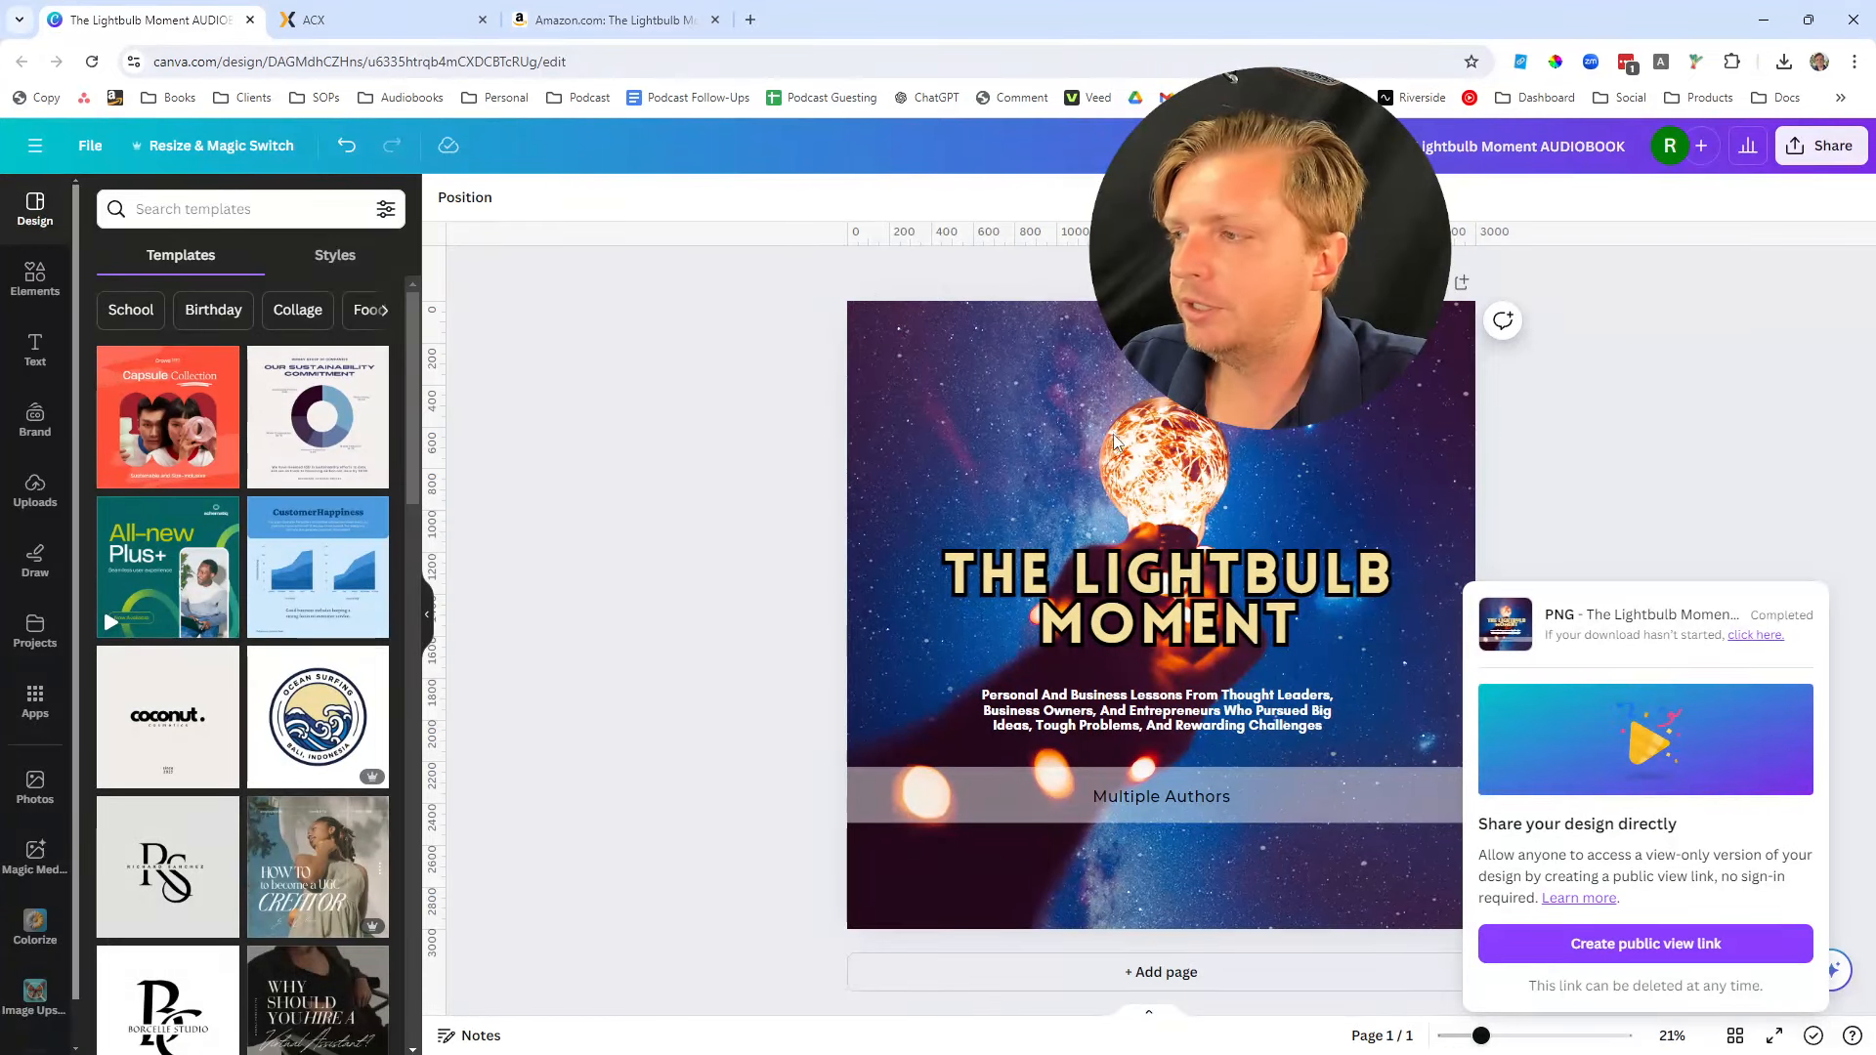
pyautogui.click(1782, 431)
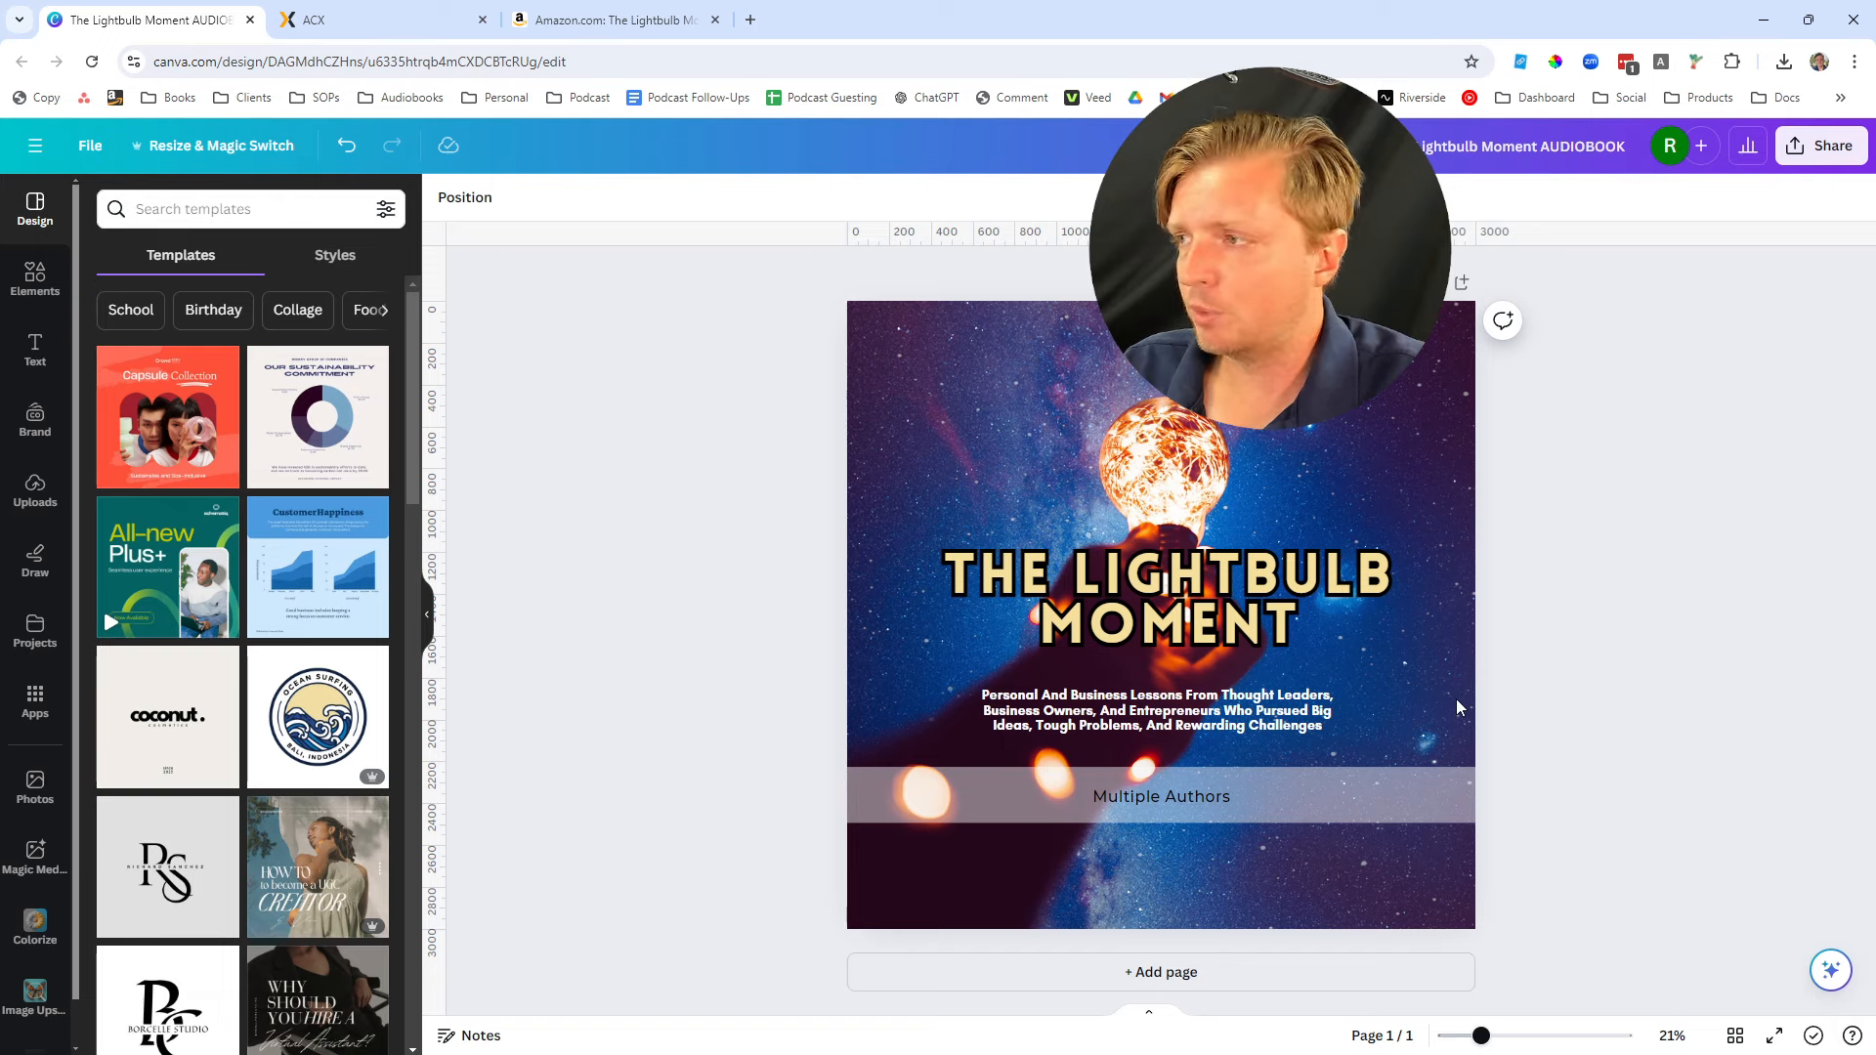
pyautogui.click(1819, 145)
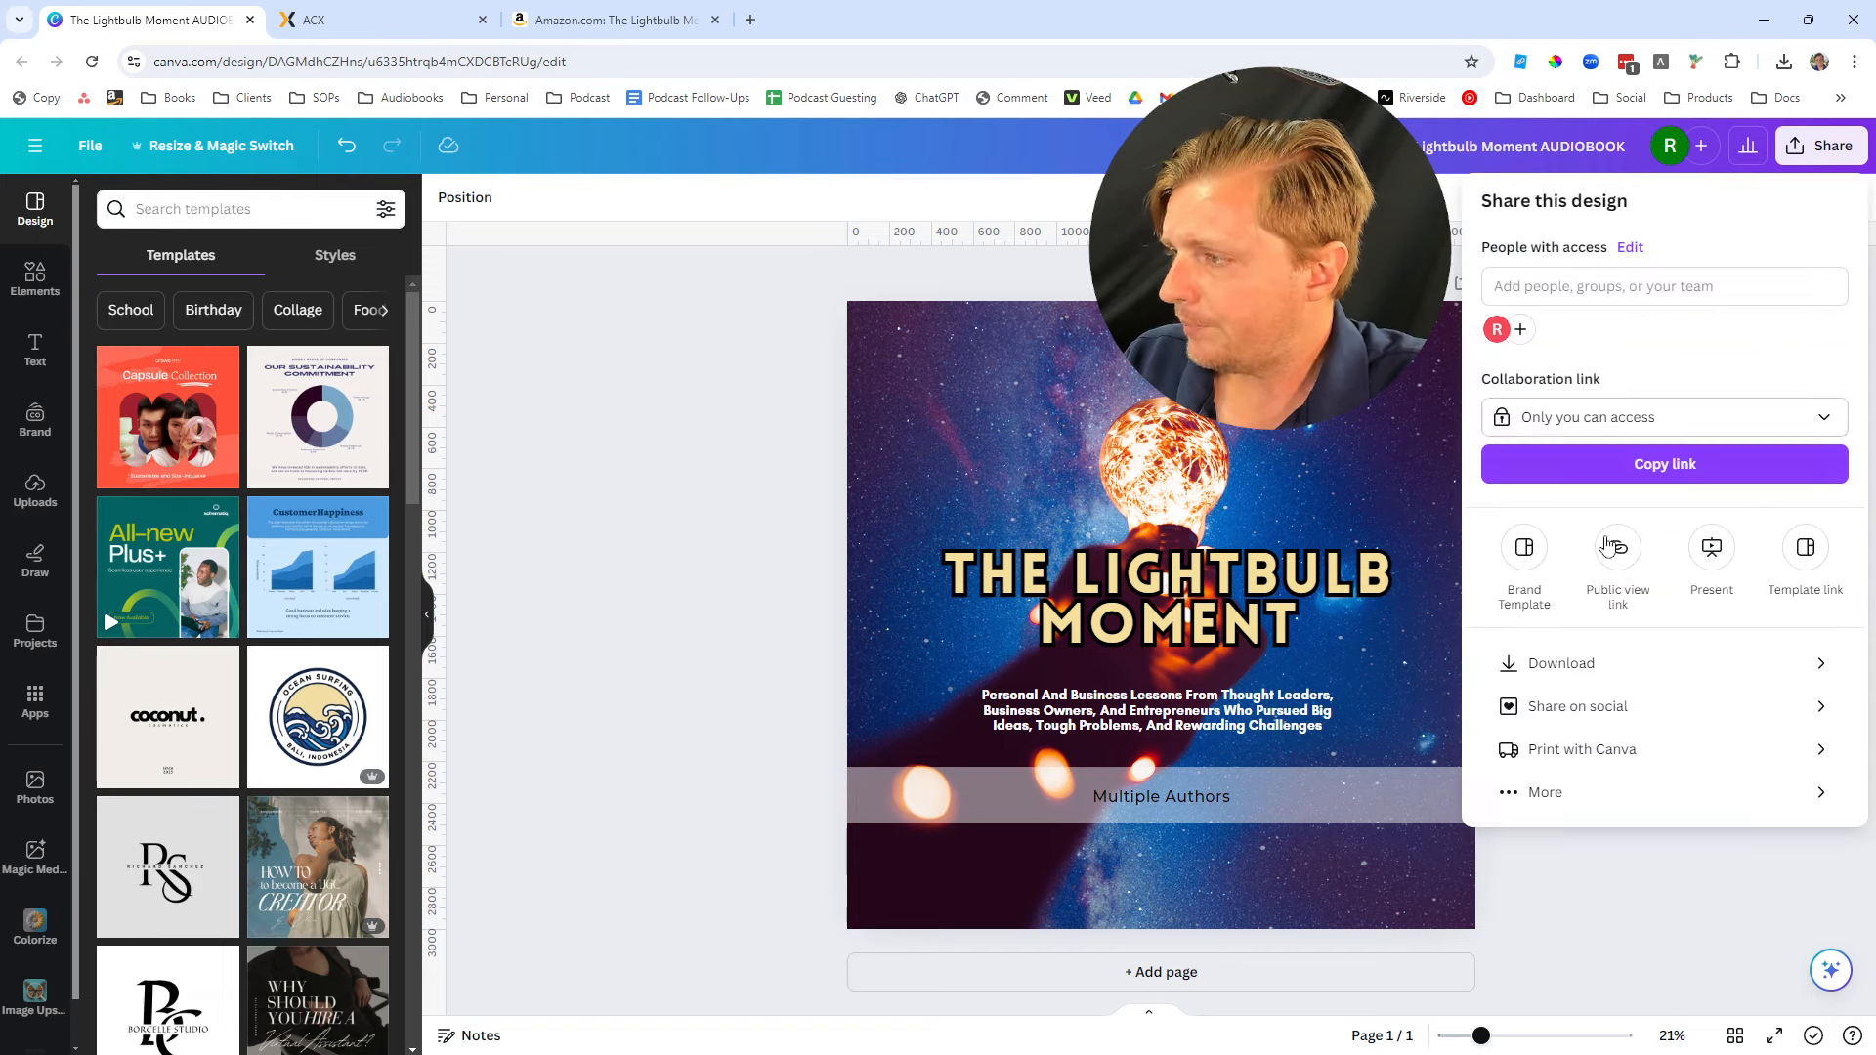
pyautogui.click(1578, 662)
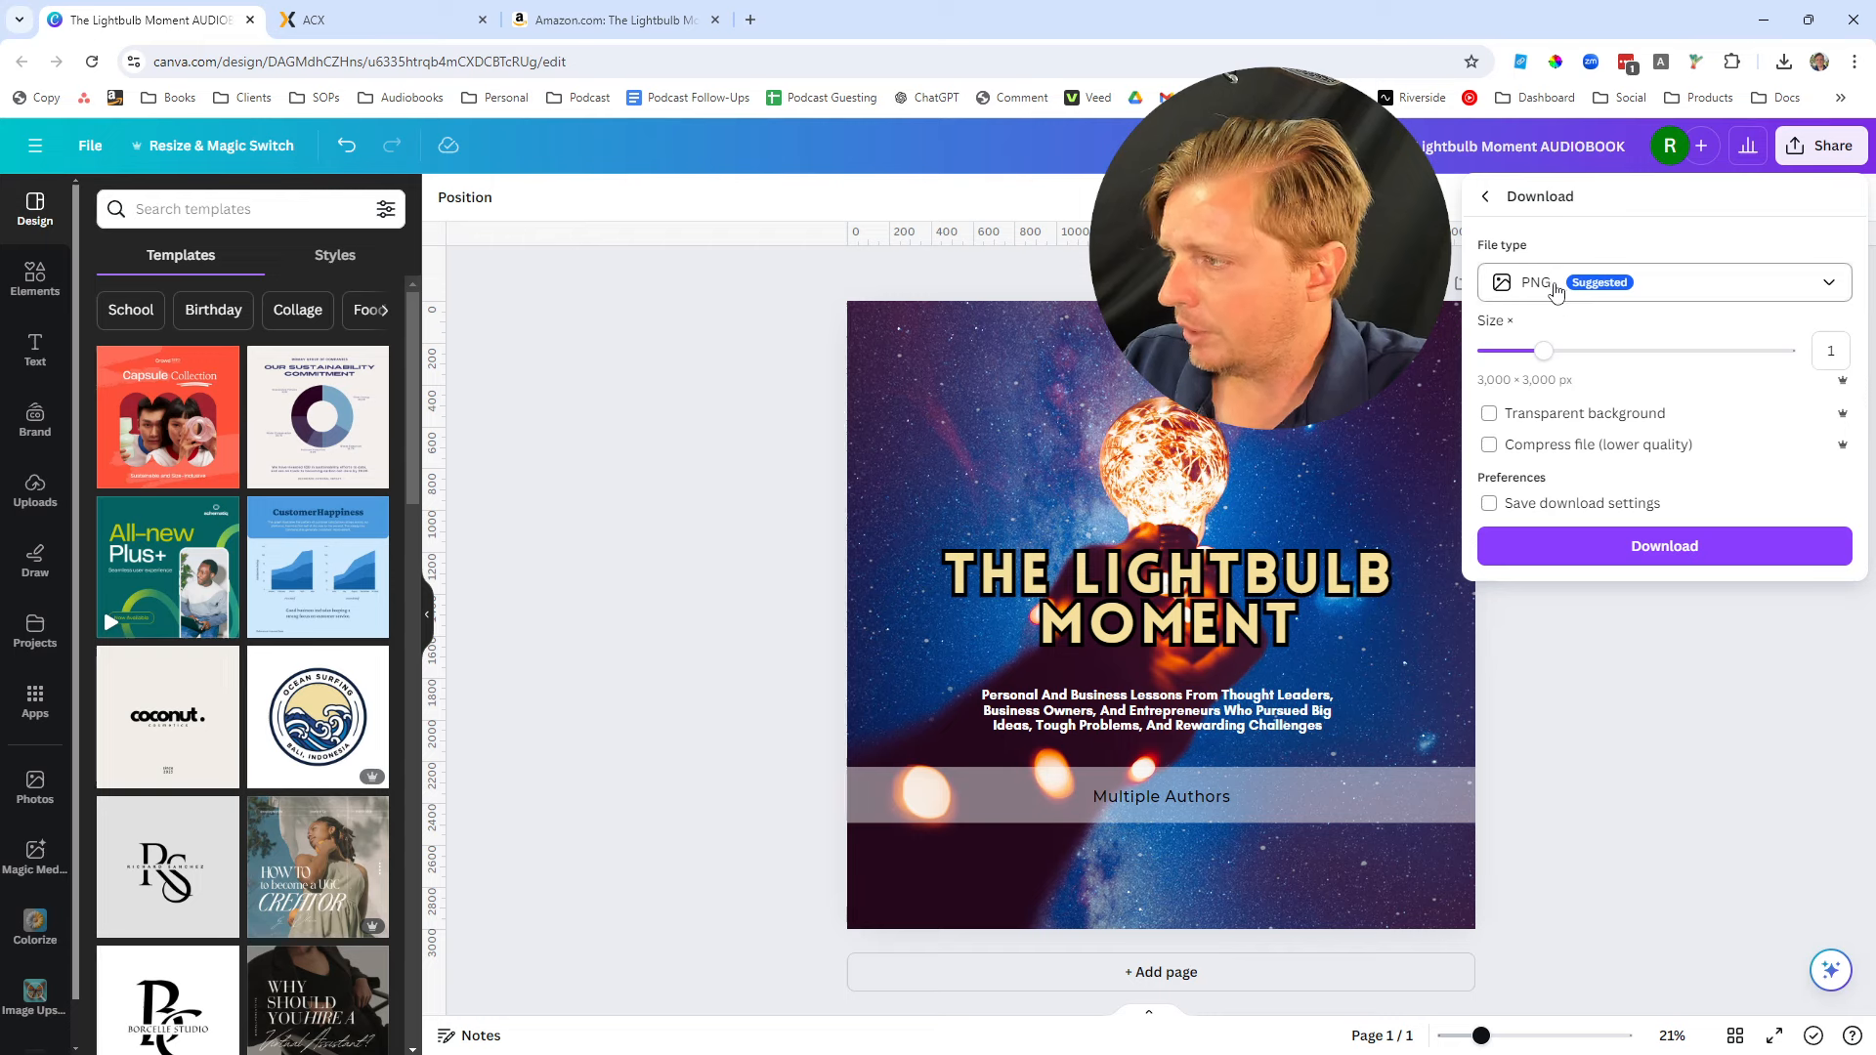
pyautogui.click(1577, 545)
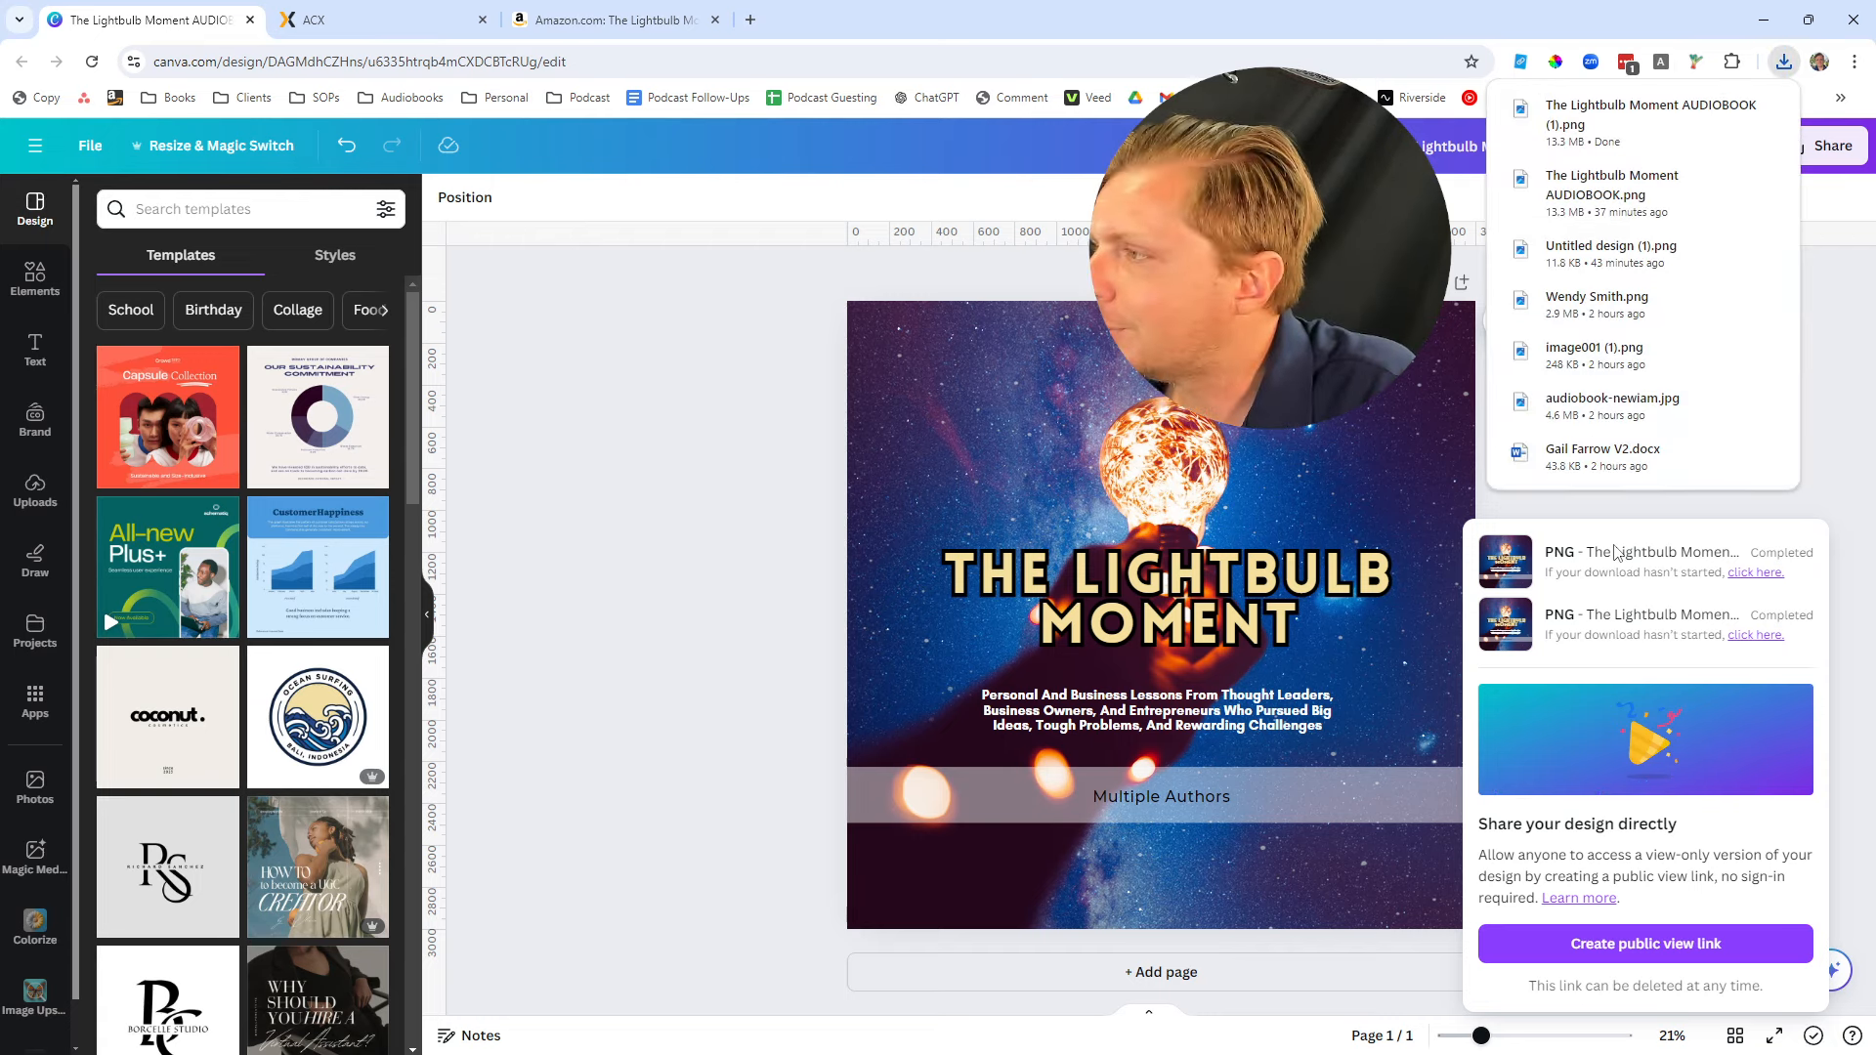
# Download the audiobook cover as a JPG and check the file in the browser's recent downloads
pyautogui.click(1823, 147)
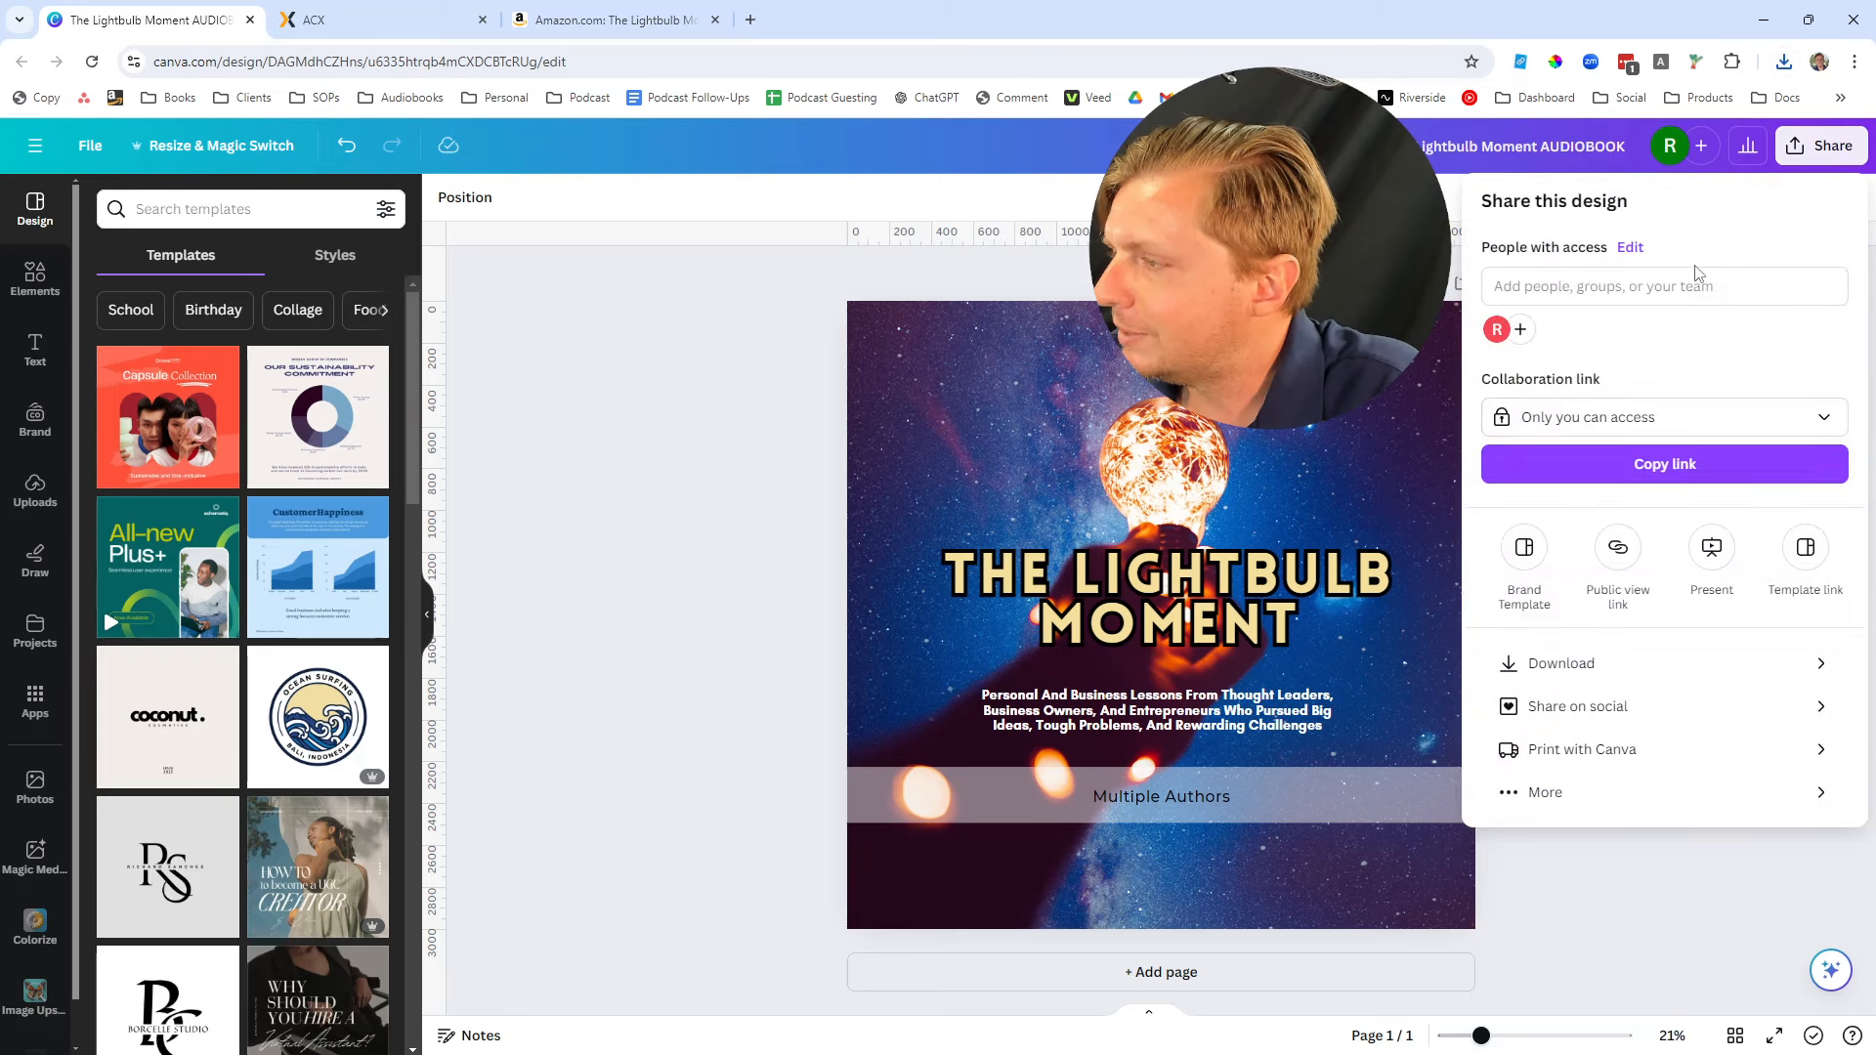
pyautogui.click(1550, 689)
pyautogui.click(1593, 283)
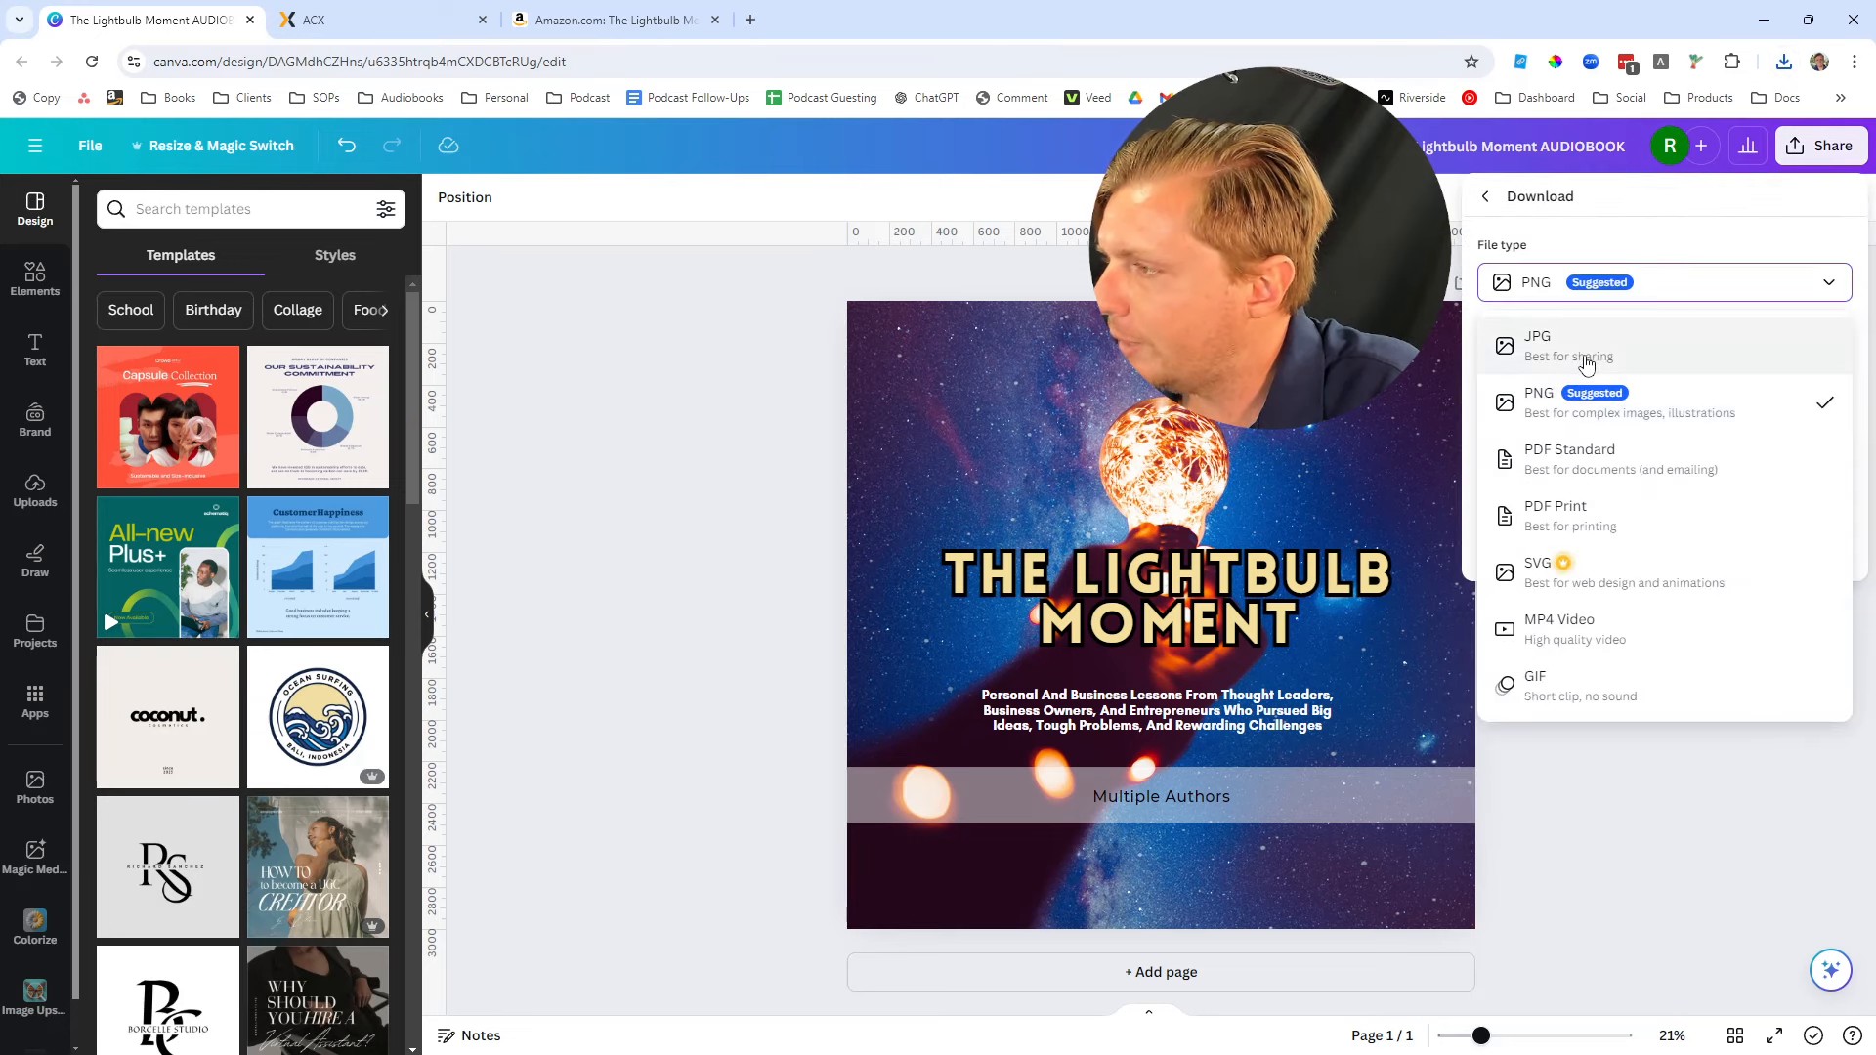
pyautogui.click(1578, 337)
pyautogui.click(1638, 573)
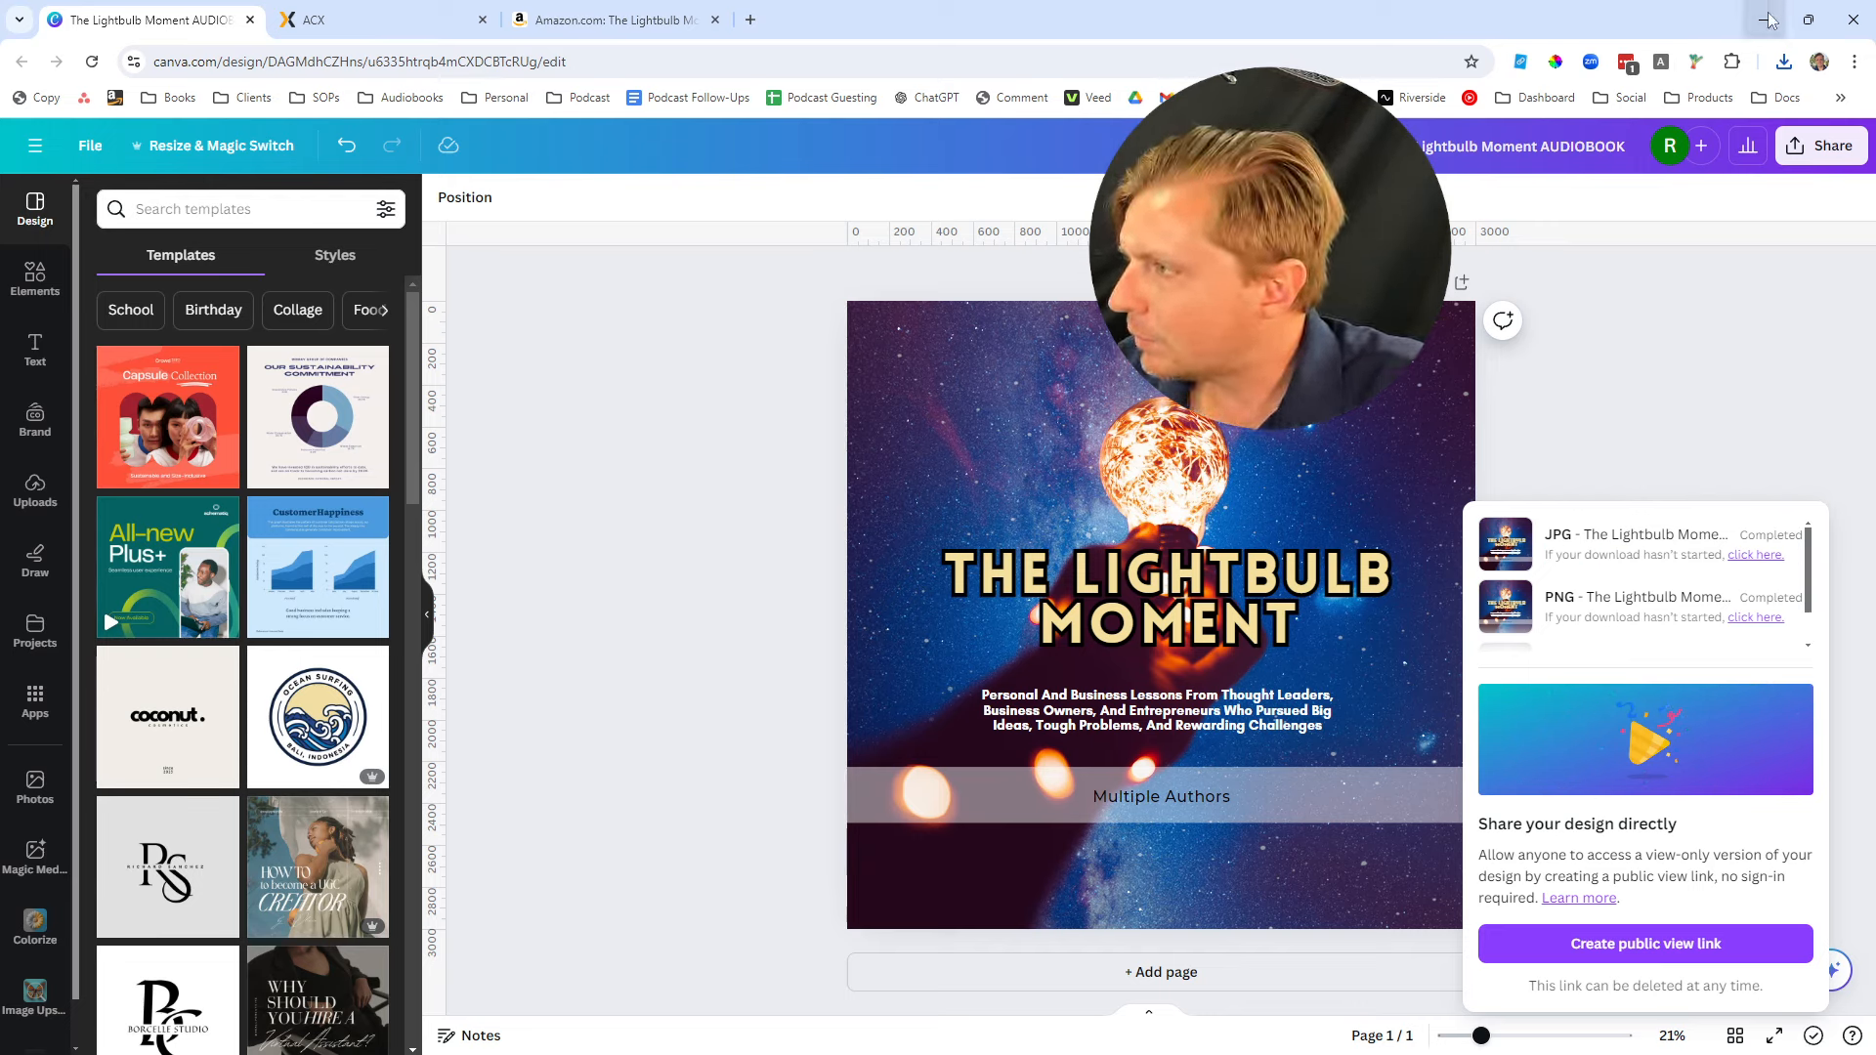
pyautogui.click(1783, 61)
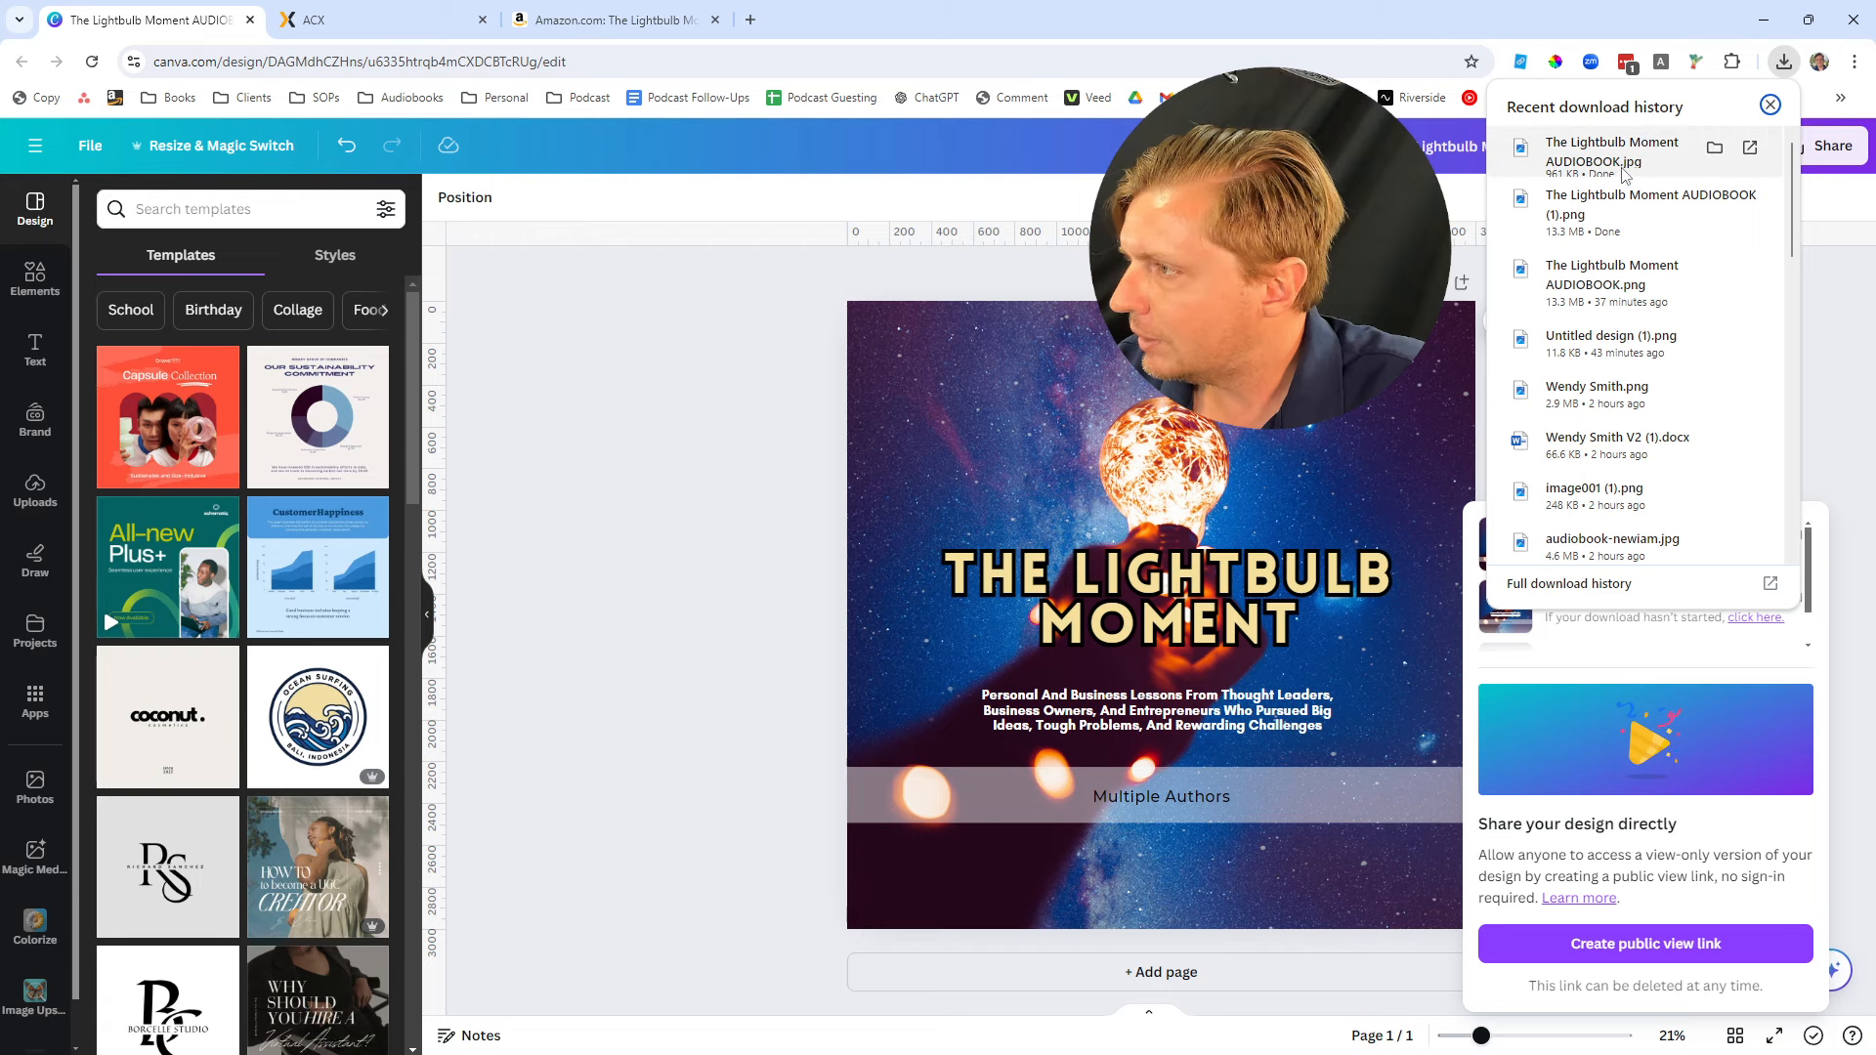
pyautogui.click(1824, 301)
# Return to ACX, upload The Lightbulb Moment AUDIOBOOK.jpg from Downloads as the cover art, and save it
pyautogui.click(427, 24)
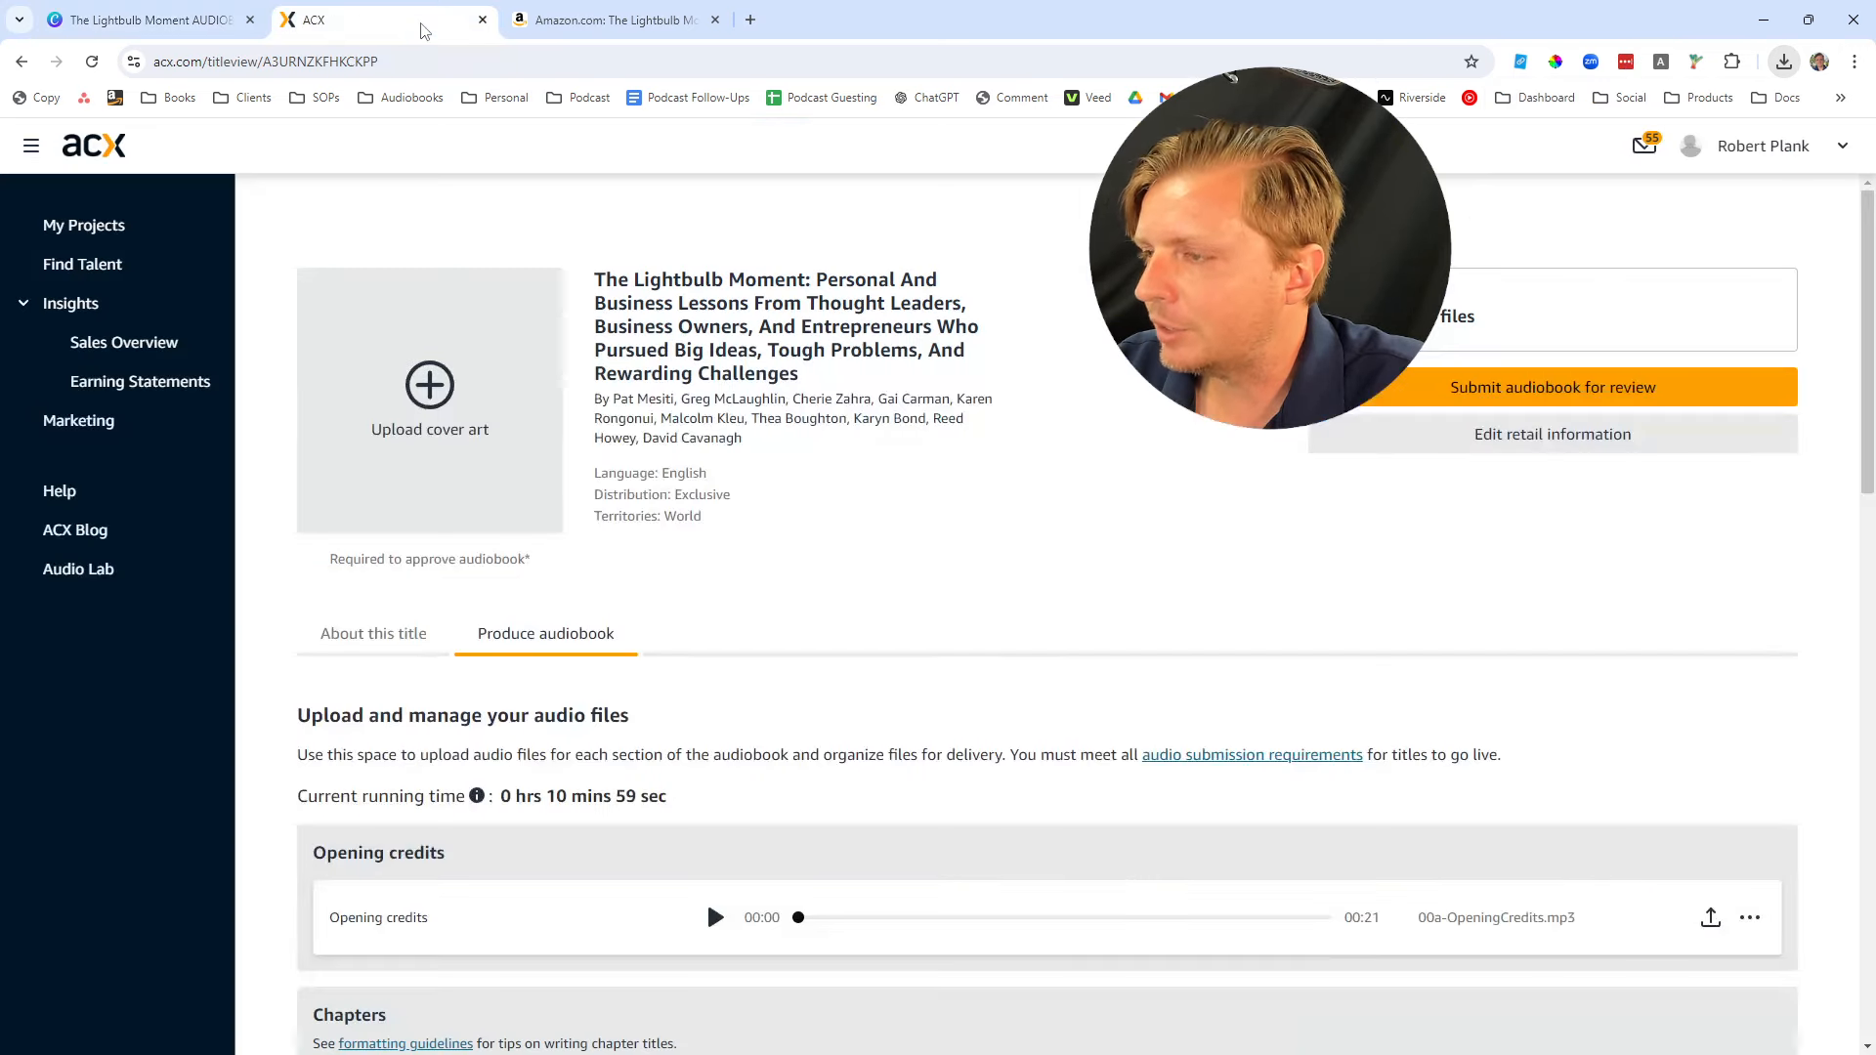
pyautogui.click(442, 392)
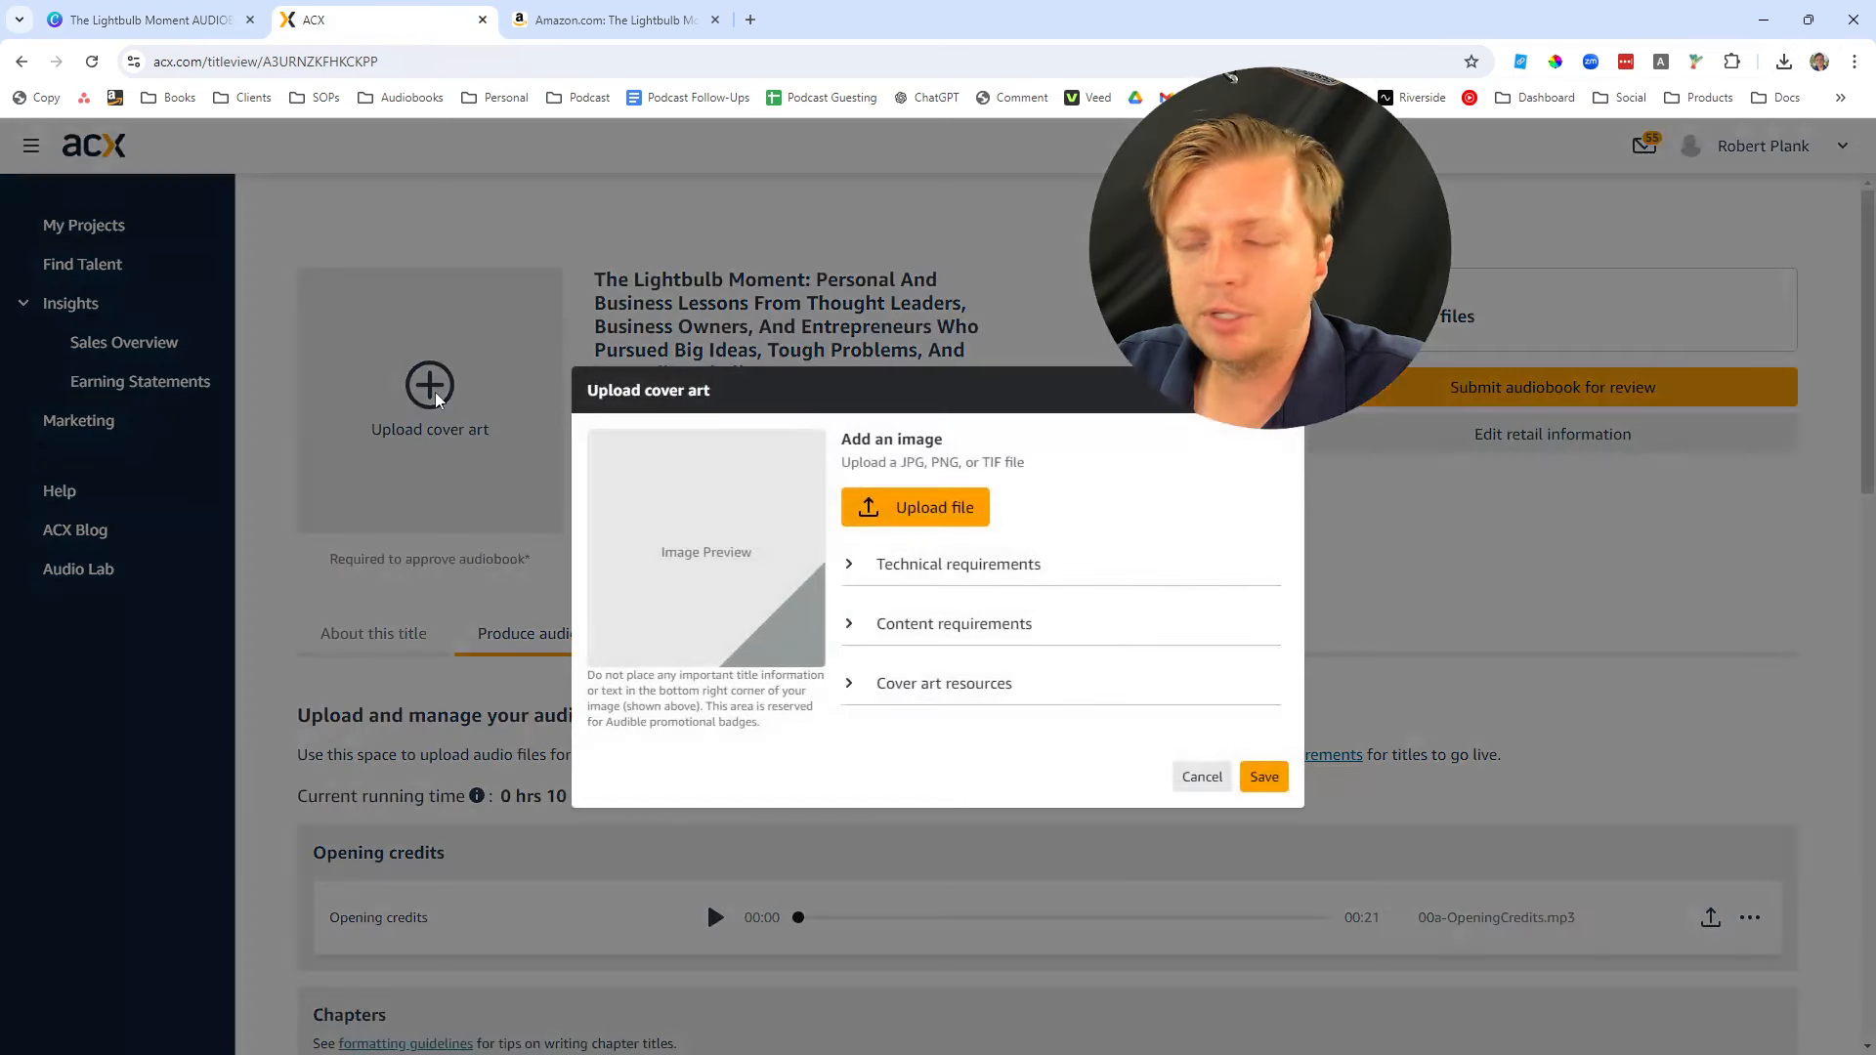
pyautogui.click(926, 515)
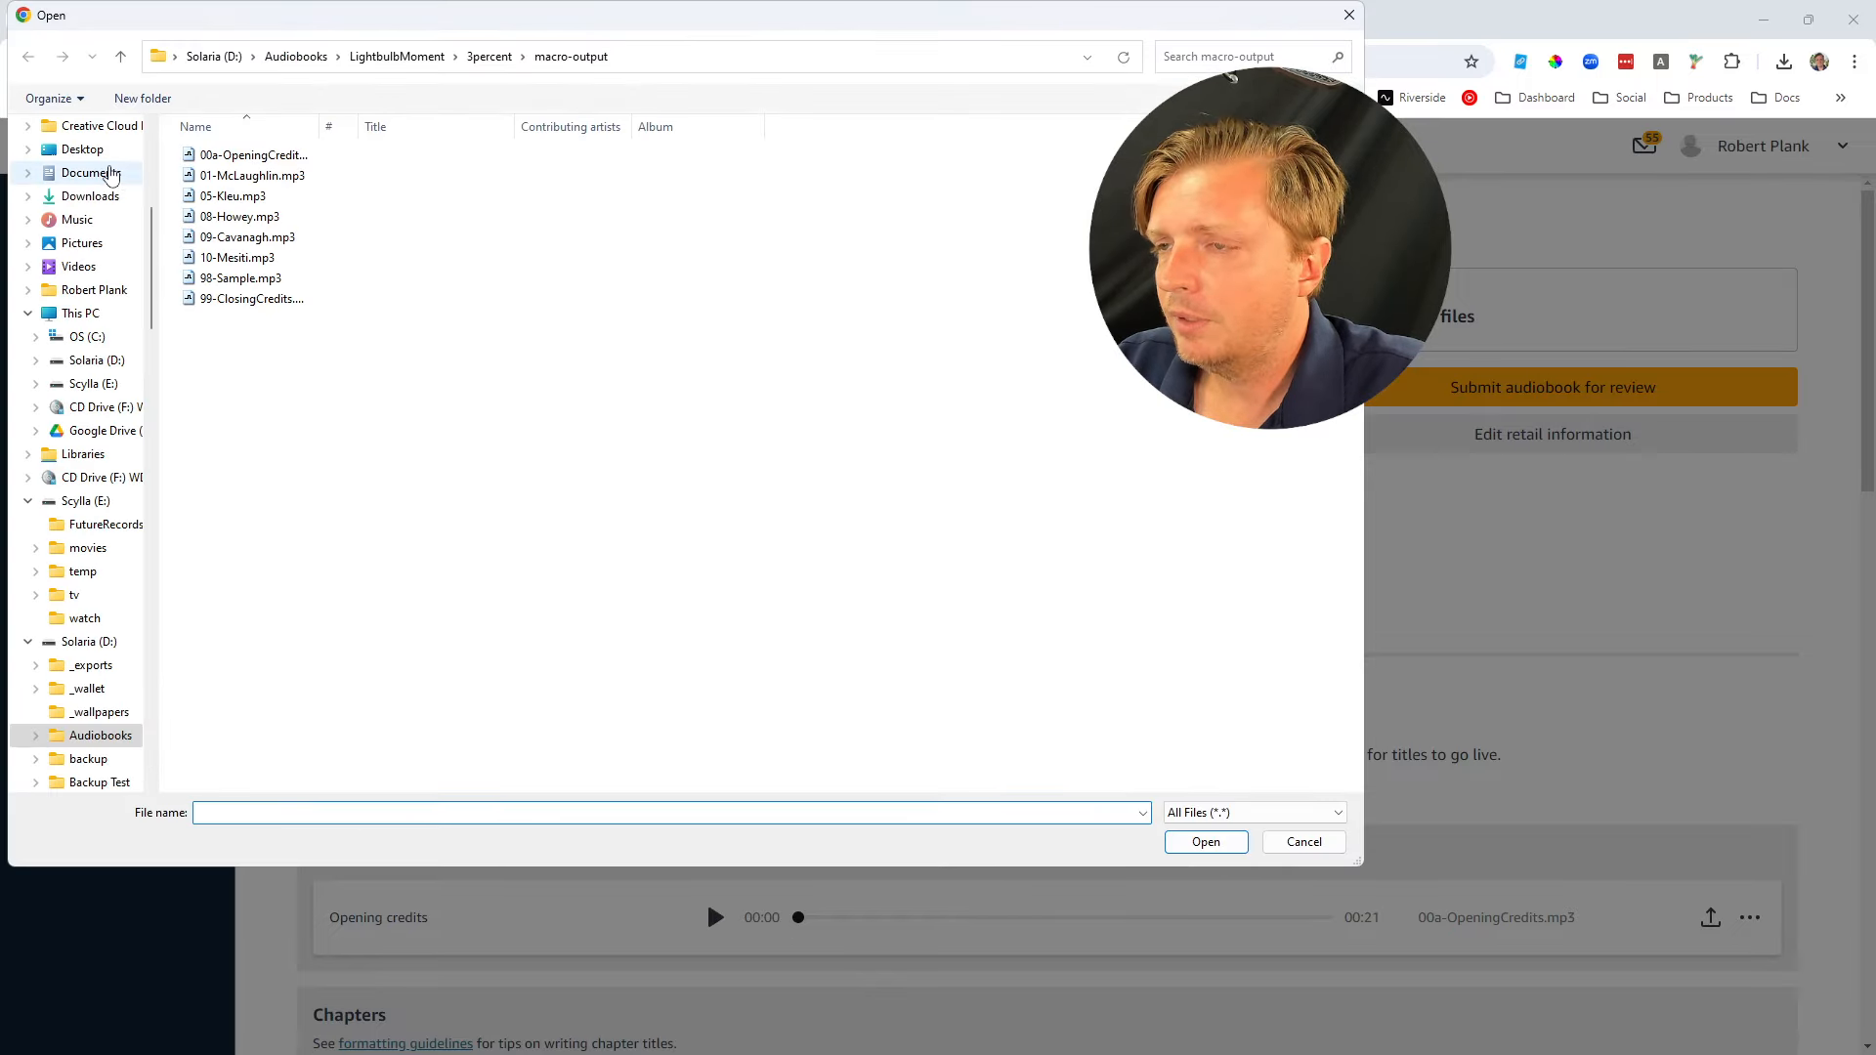
pyautogui.click(95, 200)
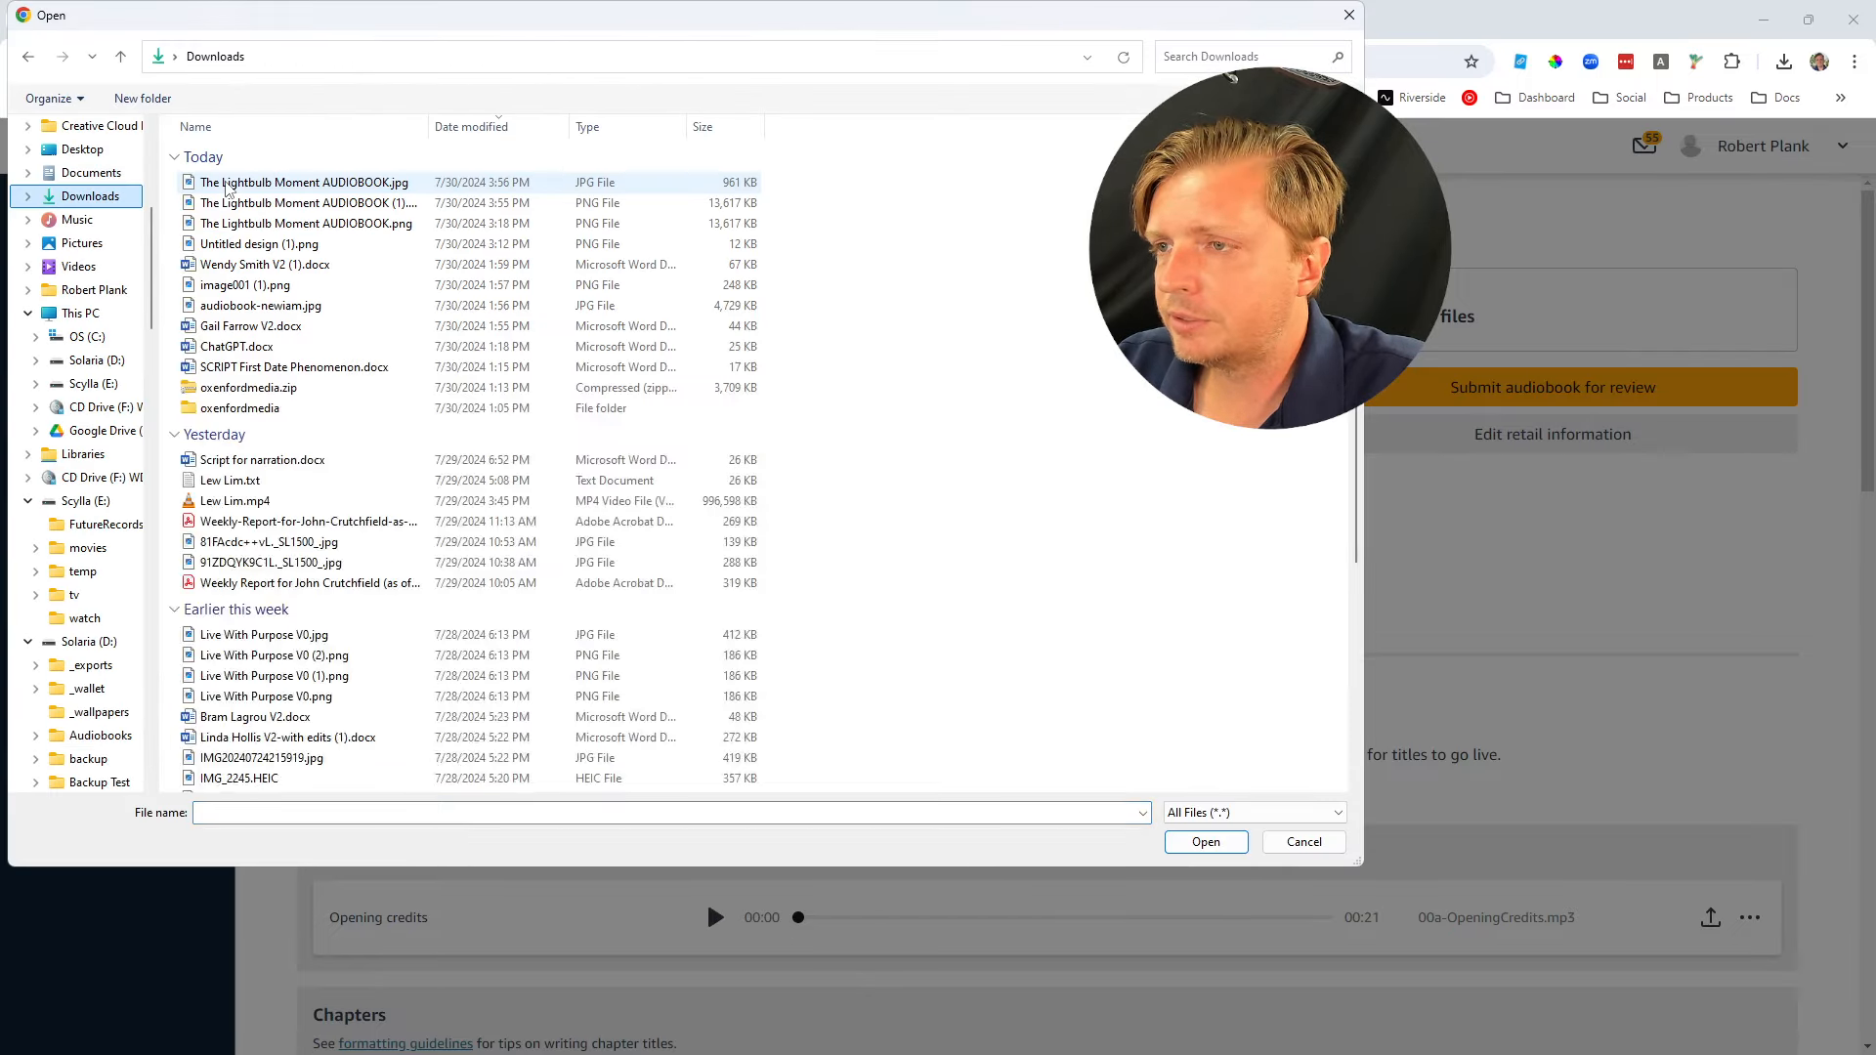
pyautogui.doubleClick(225, 183)
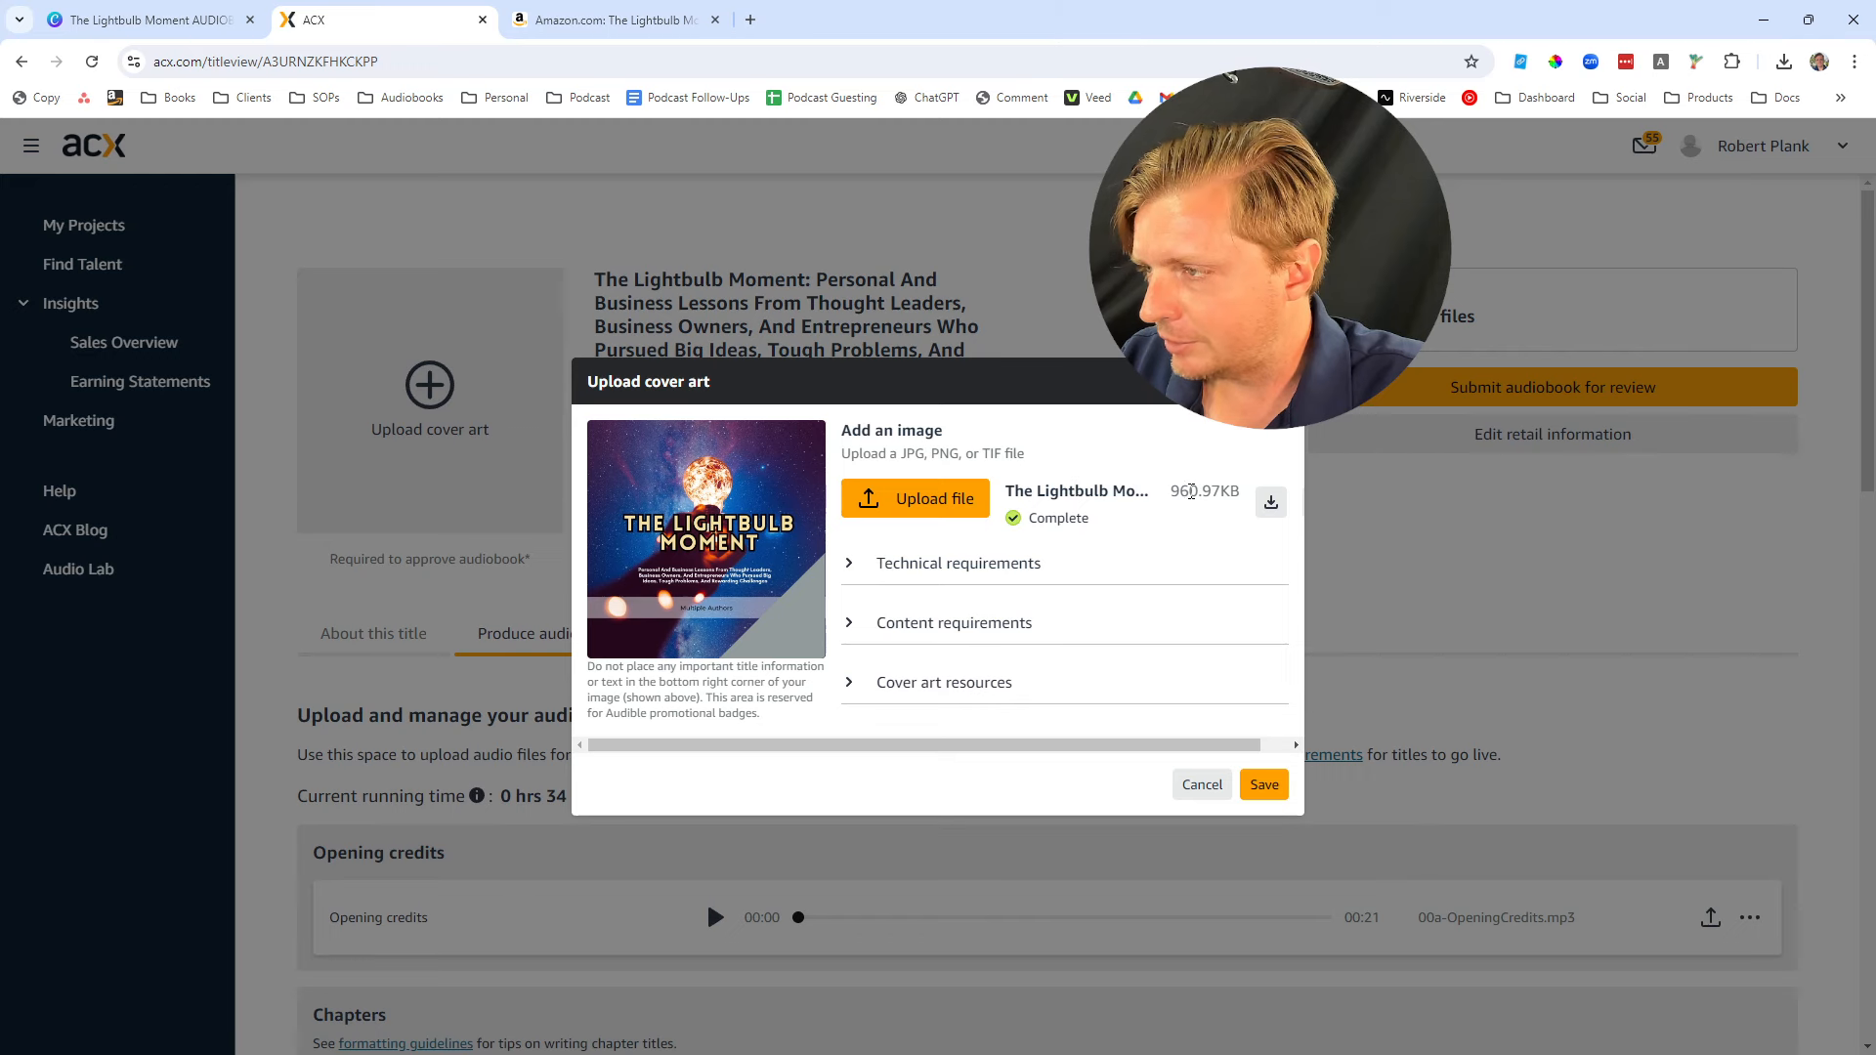
pyautogui.click(1241, 782)
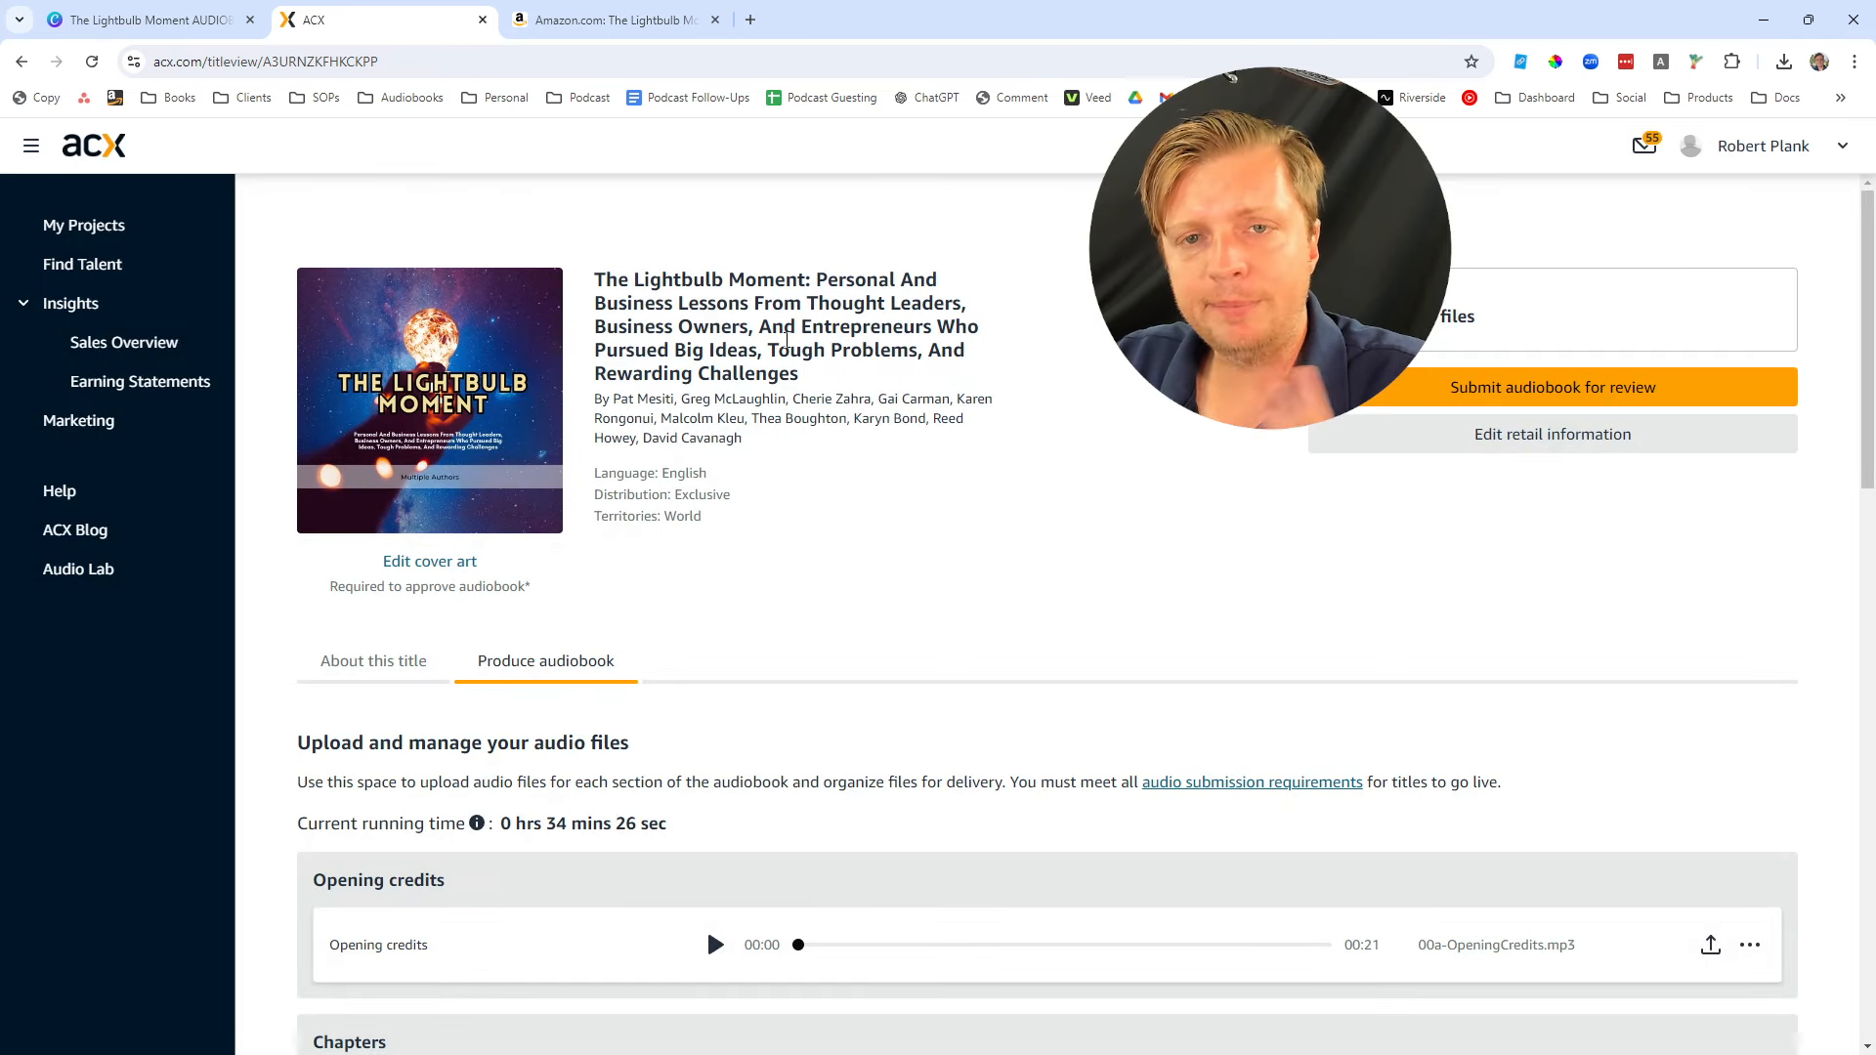
# Start uploading the Chapter 2 audio file and examine its issue details in the Audio Analysis
pyautogui.scroll(-7, 759, 564)
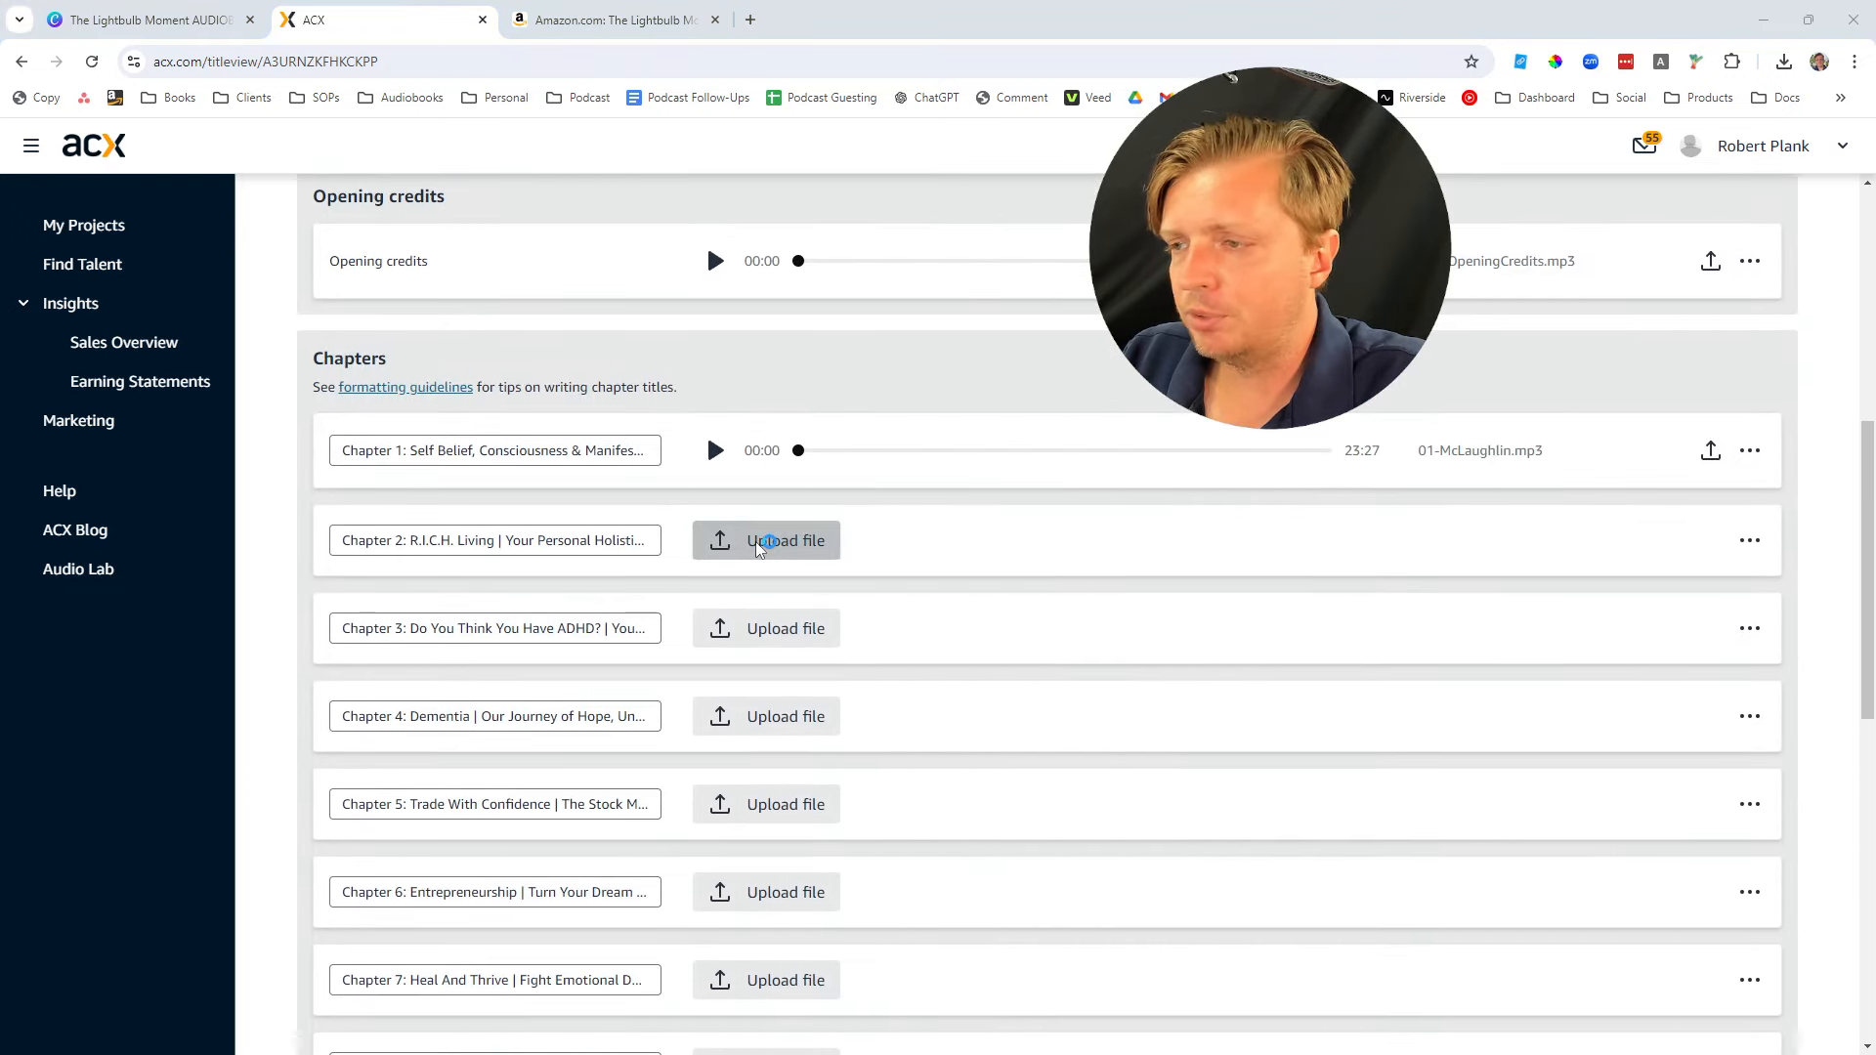
pyautogui.click(755, 544)
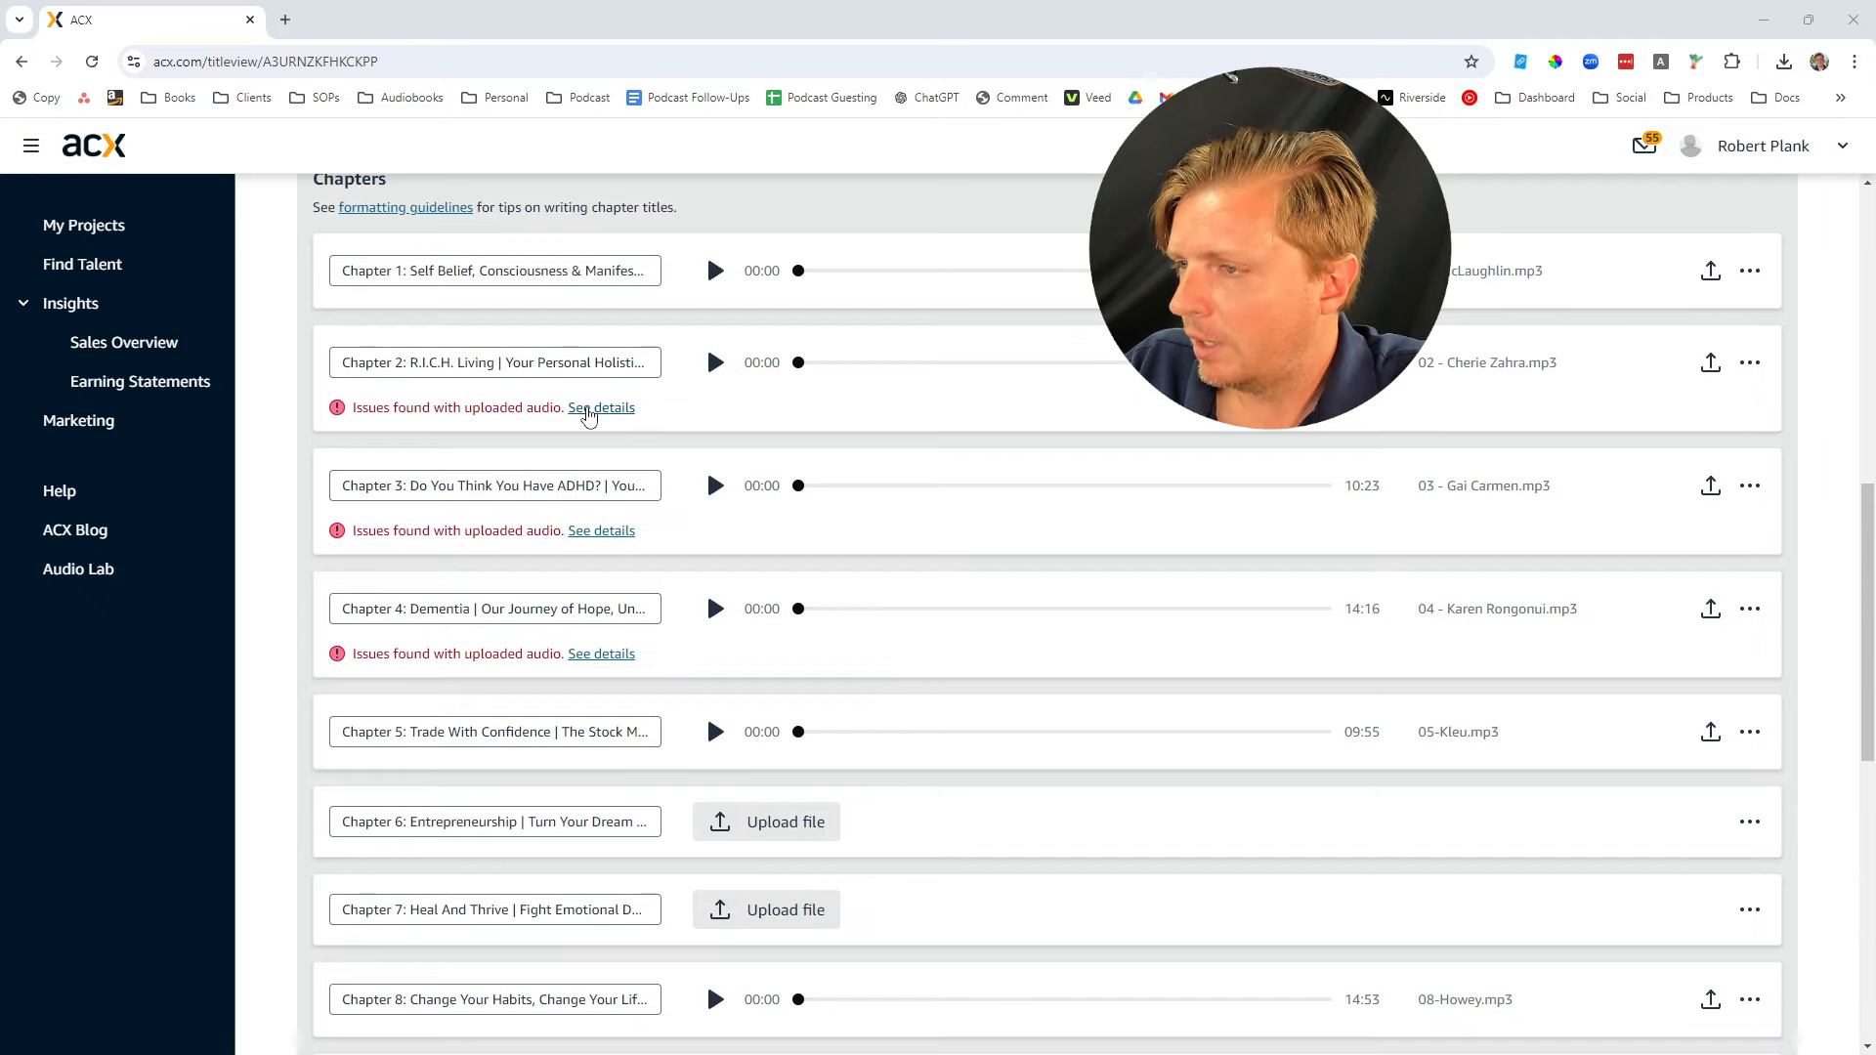
pyautogui.click(599, 409)
pyautogui.click(1495, 616)
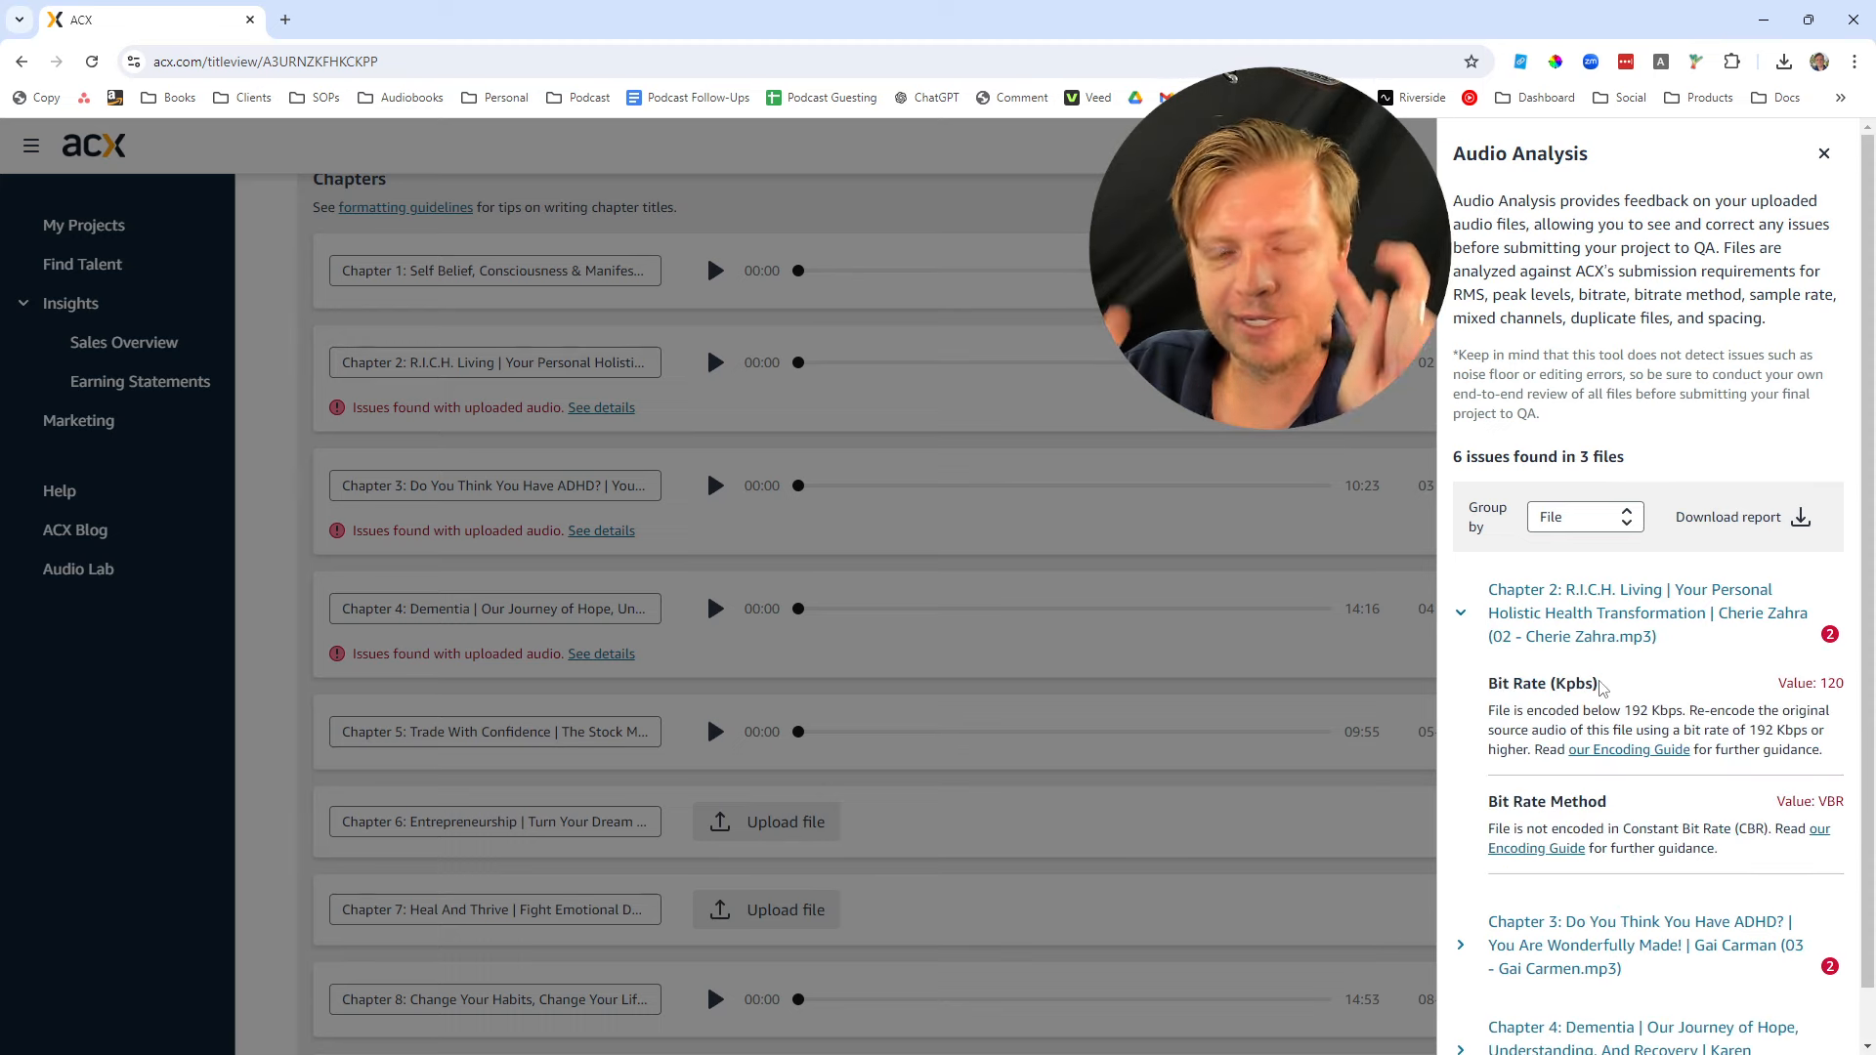
pyautogui.click(1228, 541)
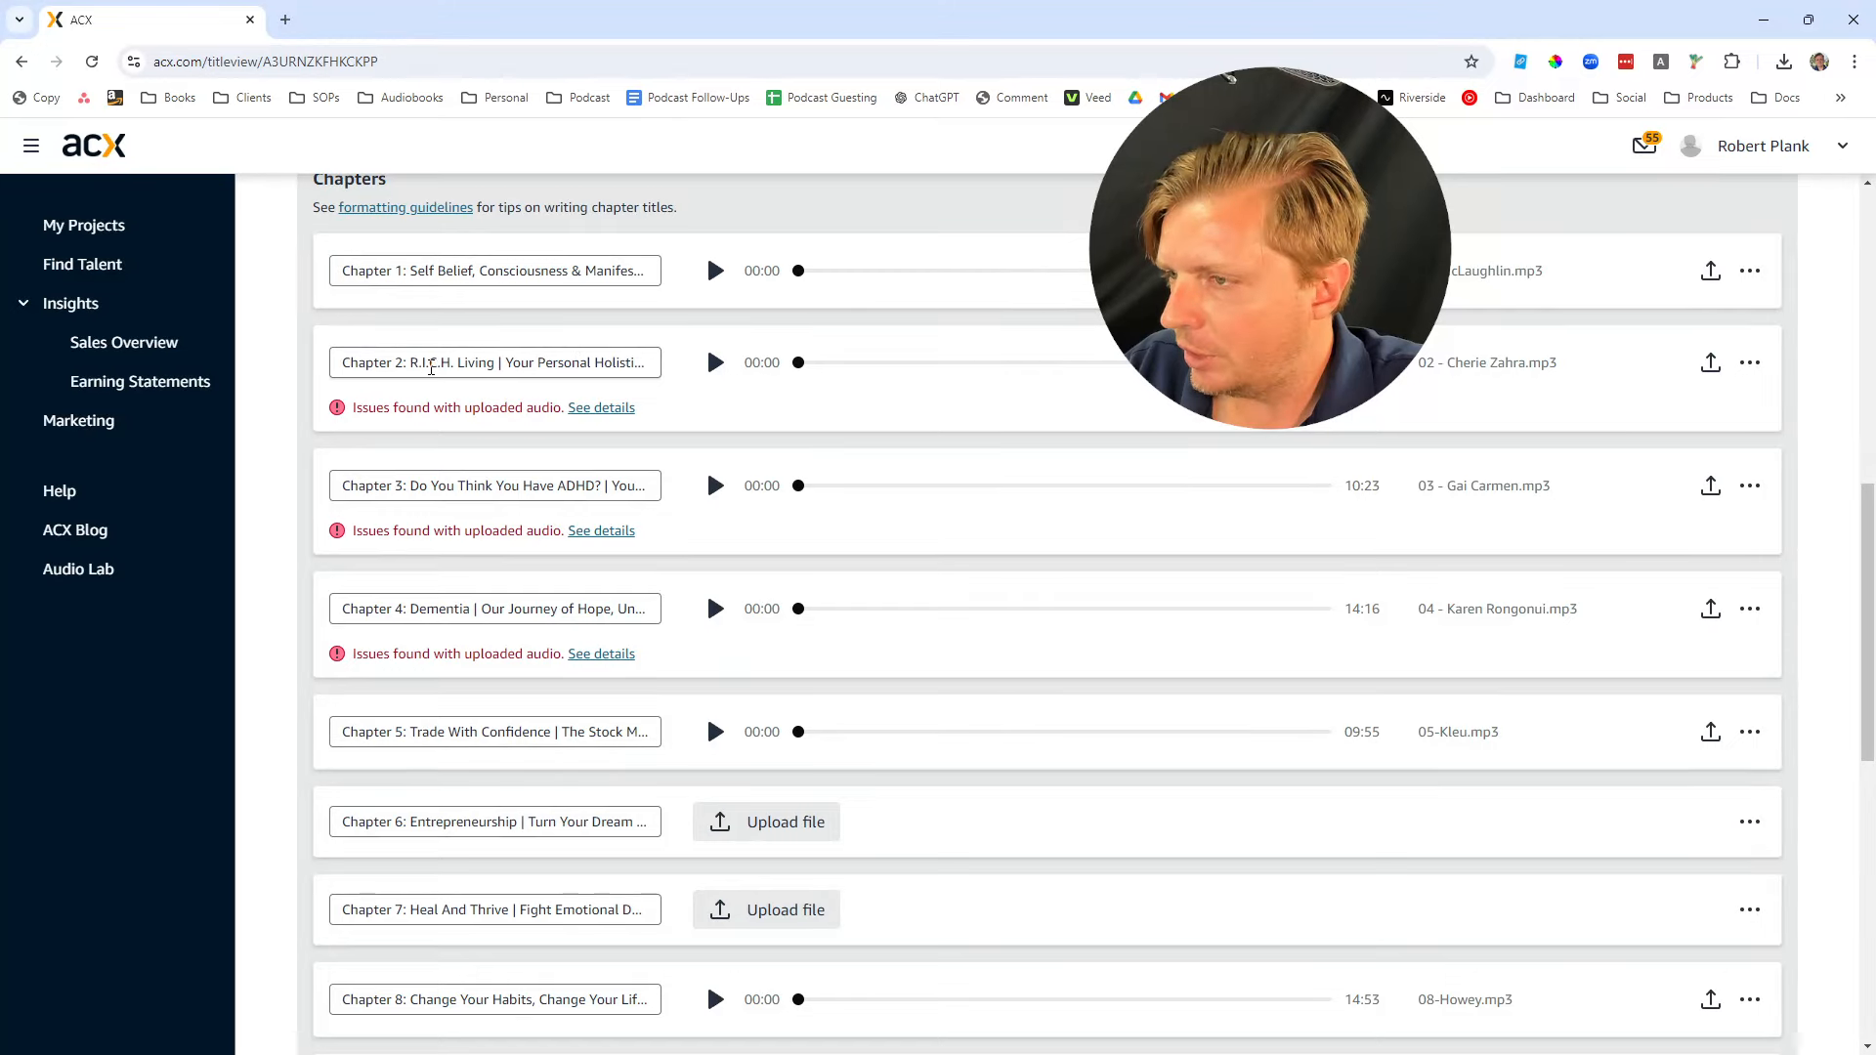
# Replace the audio of Chapters 2 and 3 with the MP3 files numbered 02 and 03 from D:\Audiobooks\LightbulbMoment\macro-output
pyautogui.click(1749, 364)
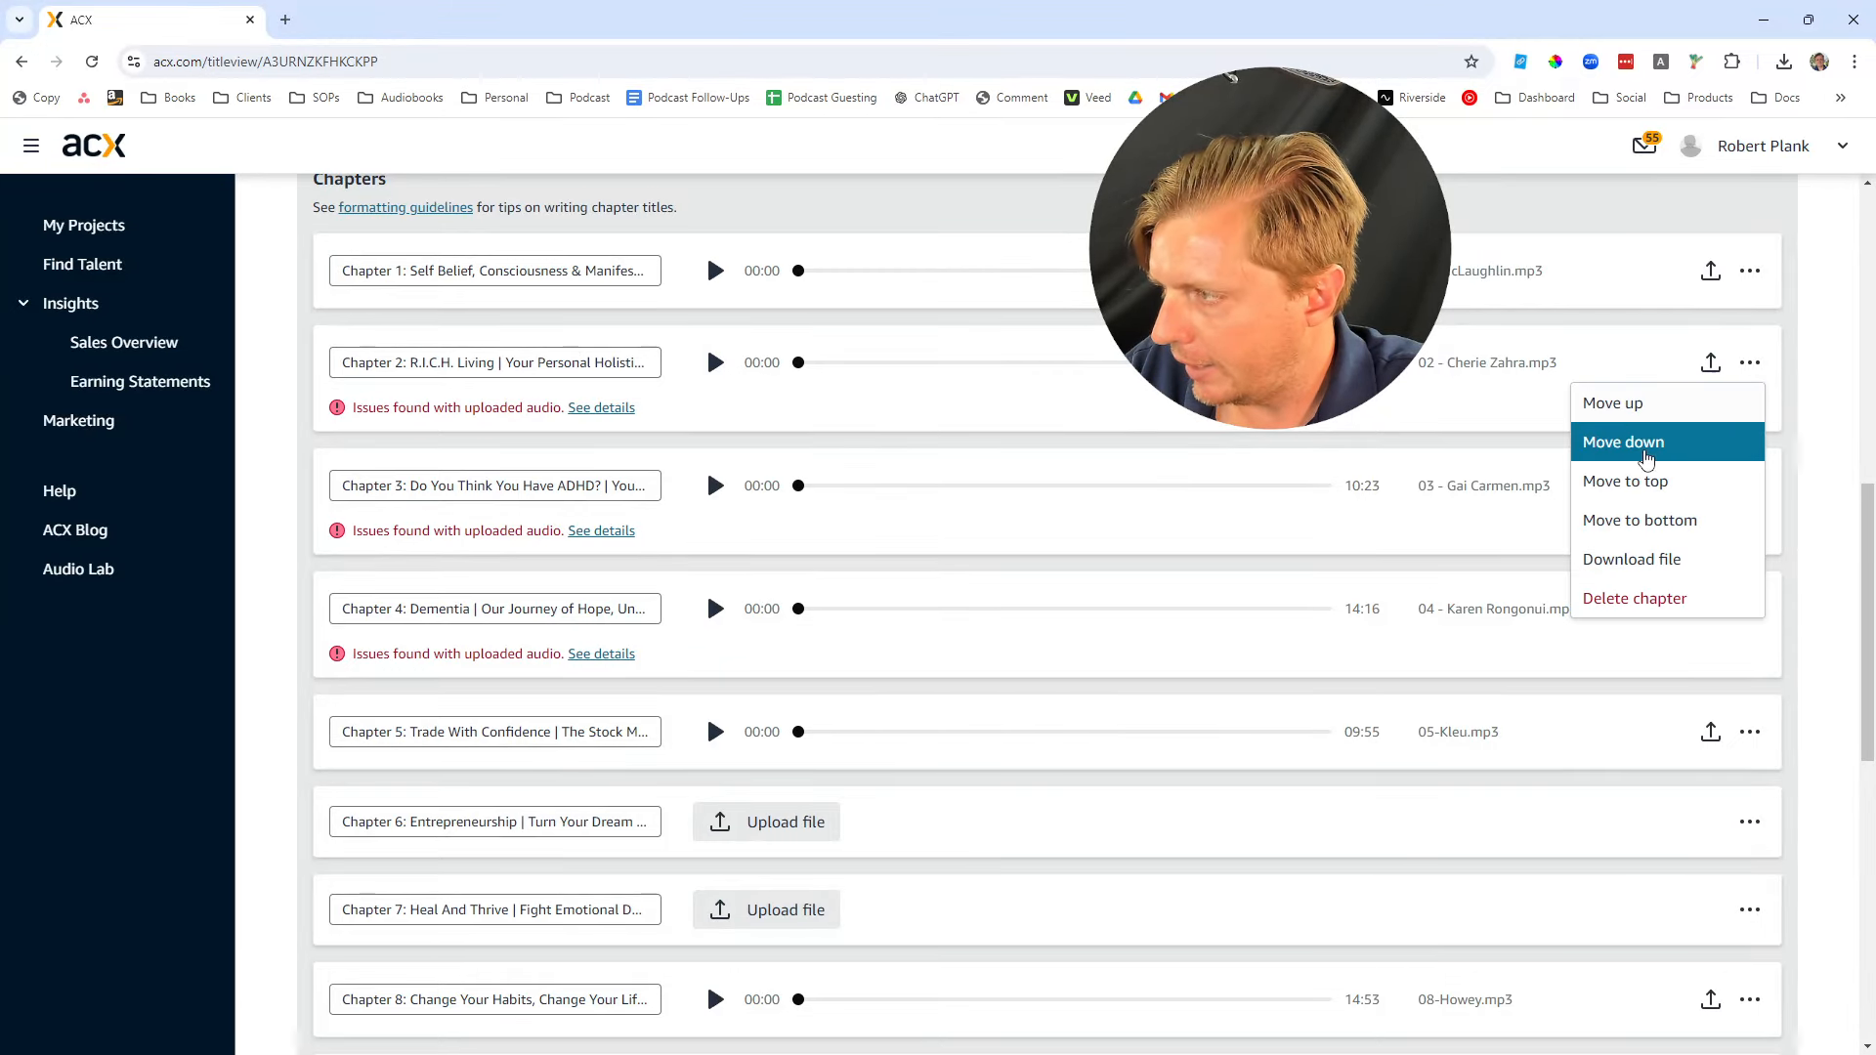
pyautogui.click(1815, 420)
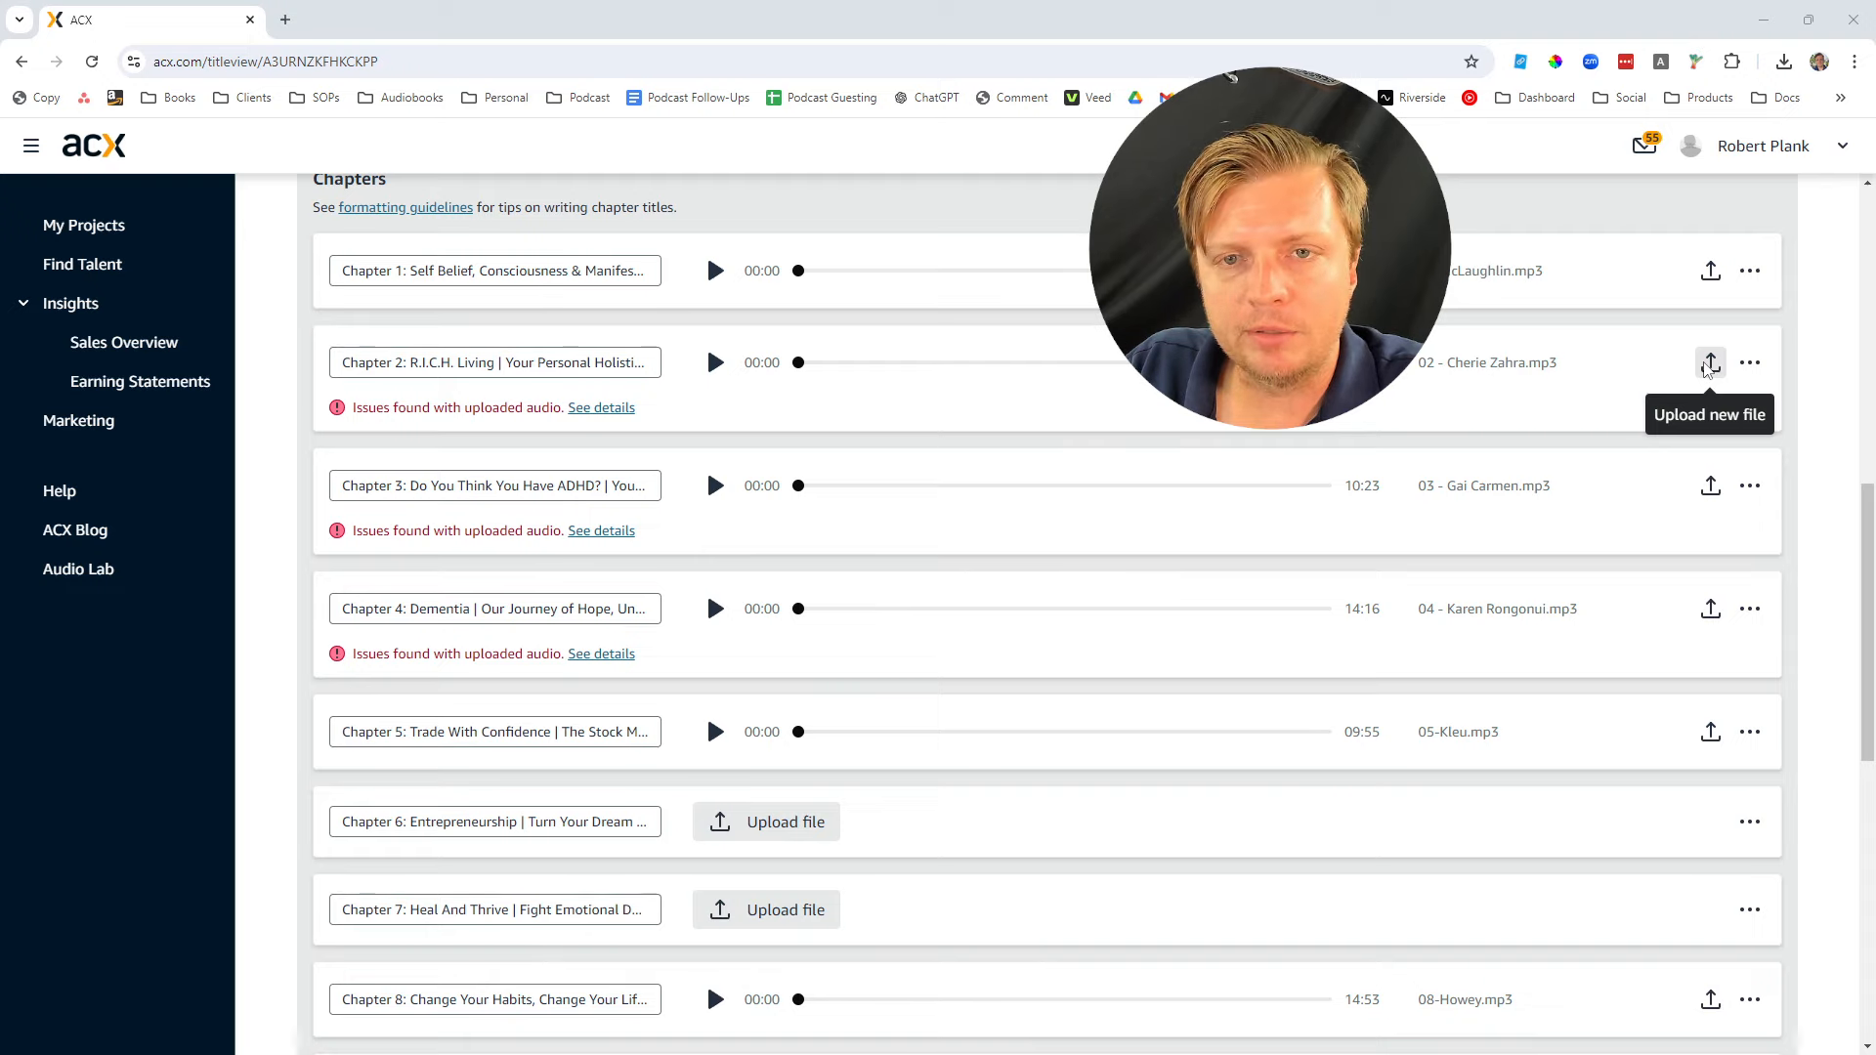
pyautogui.click(1709, 364)
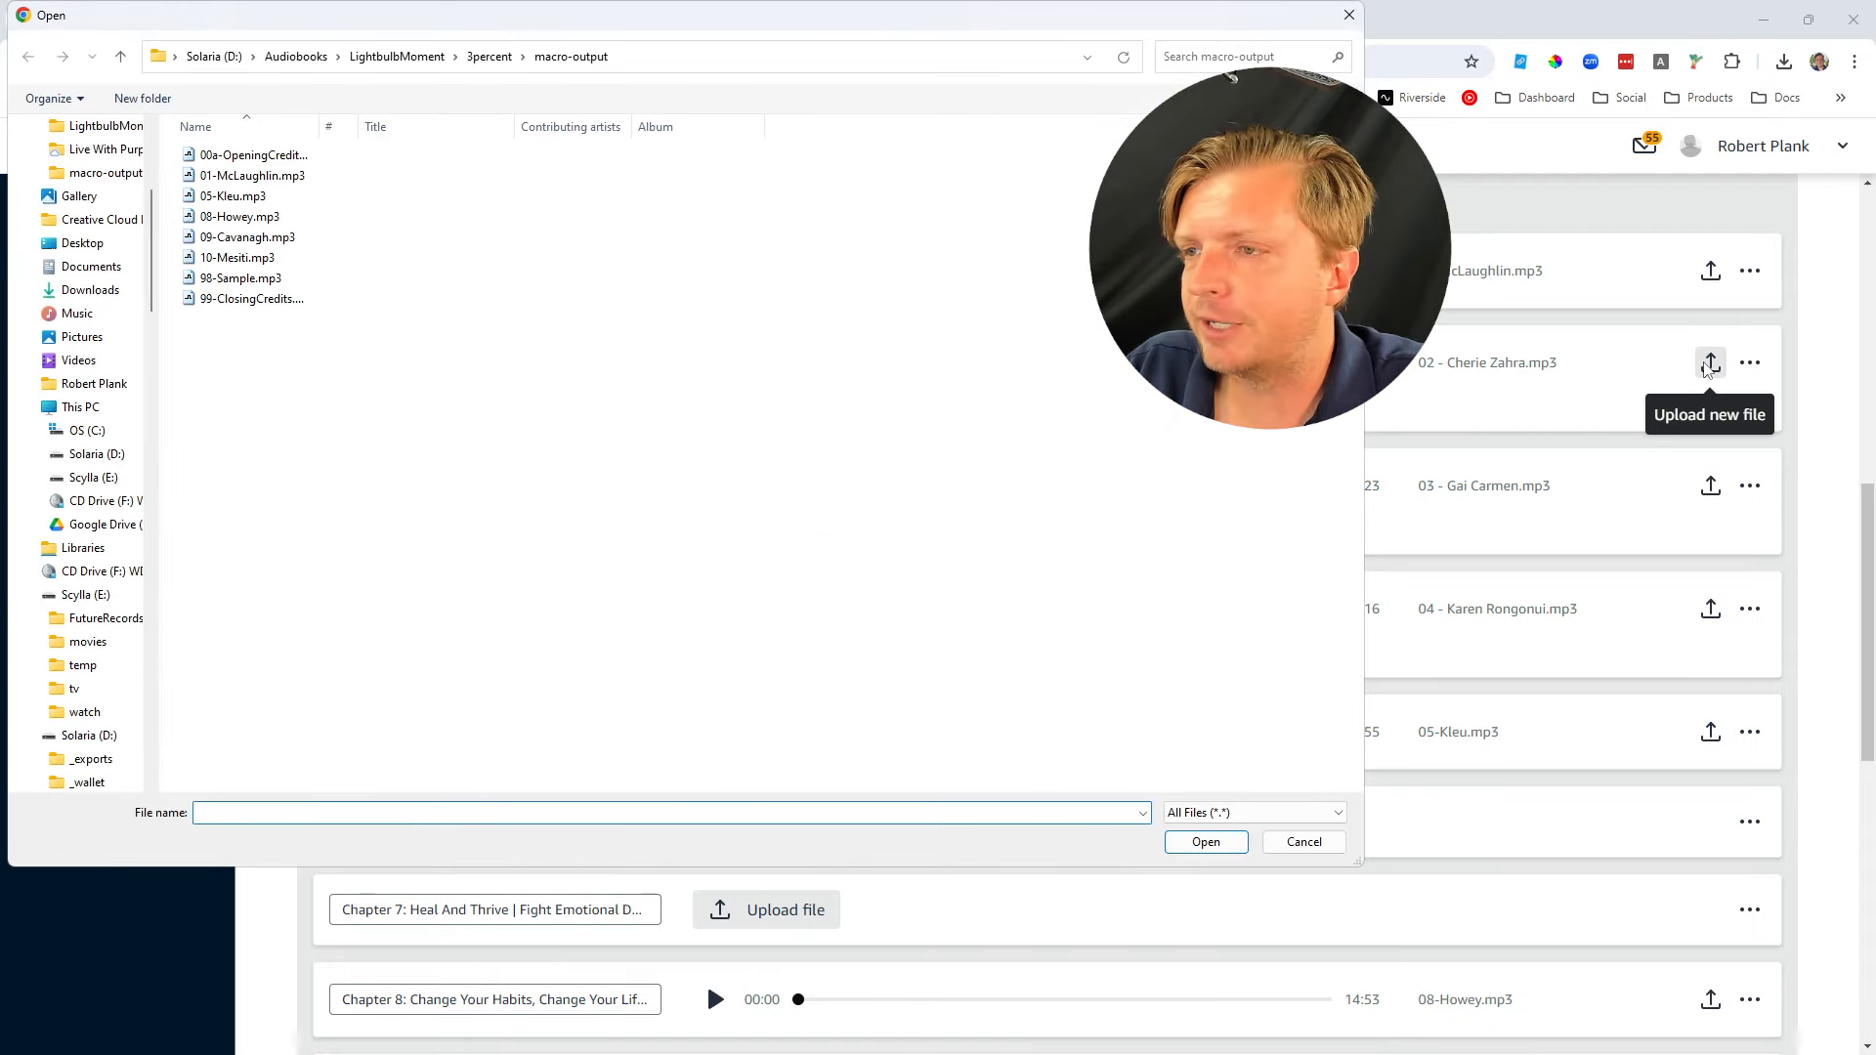
pyautogui.click(423, 57)
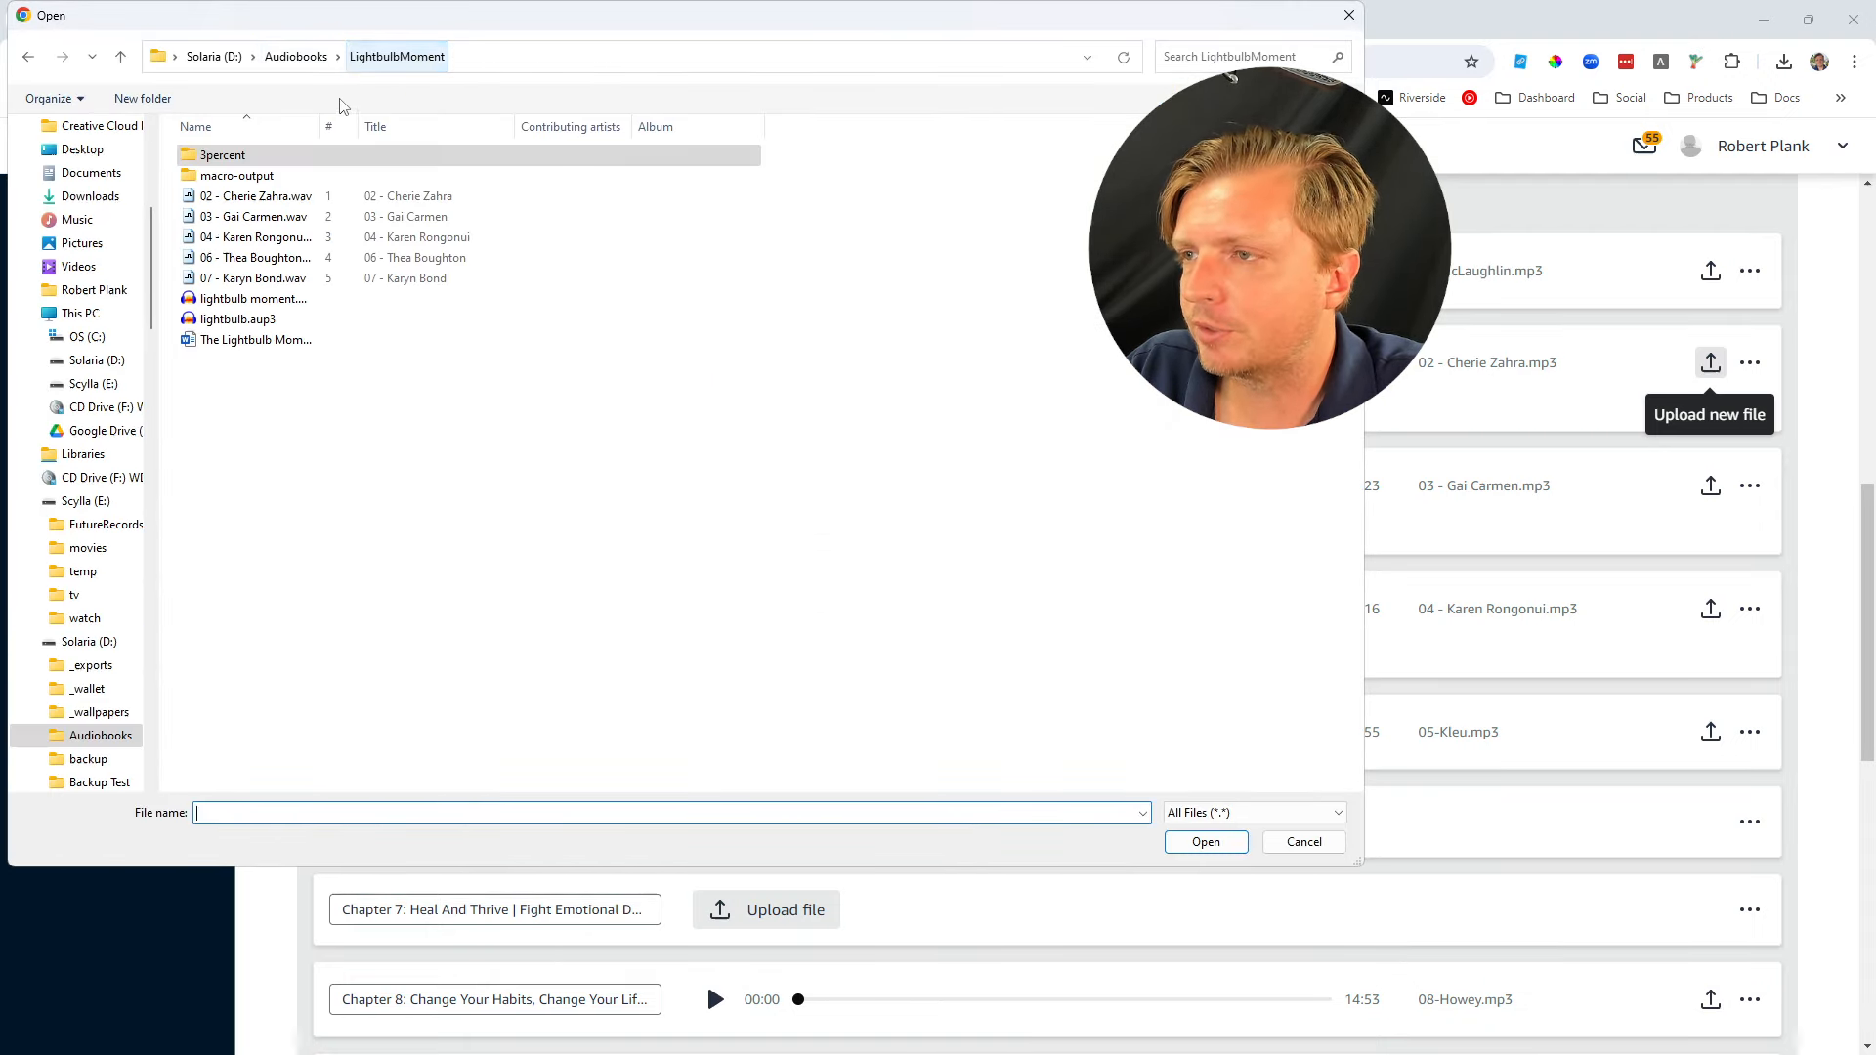
pyautogui.click(251, 168)
pyautogui.scroll(-1, 252, 168)
pyautogui.doubleClick(256, 133)
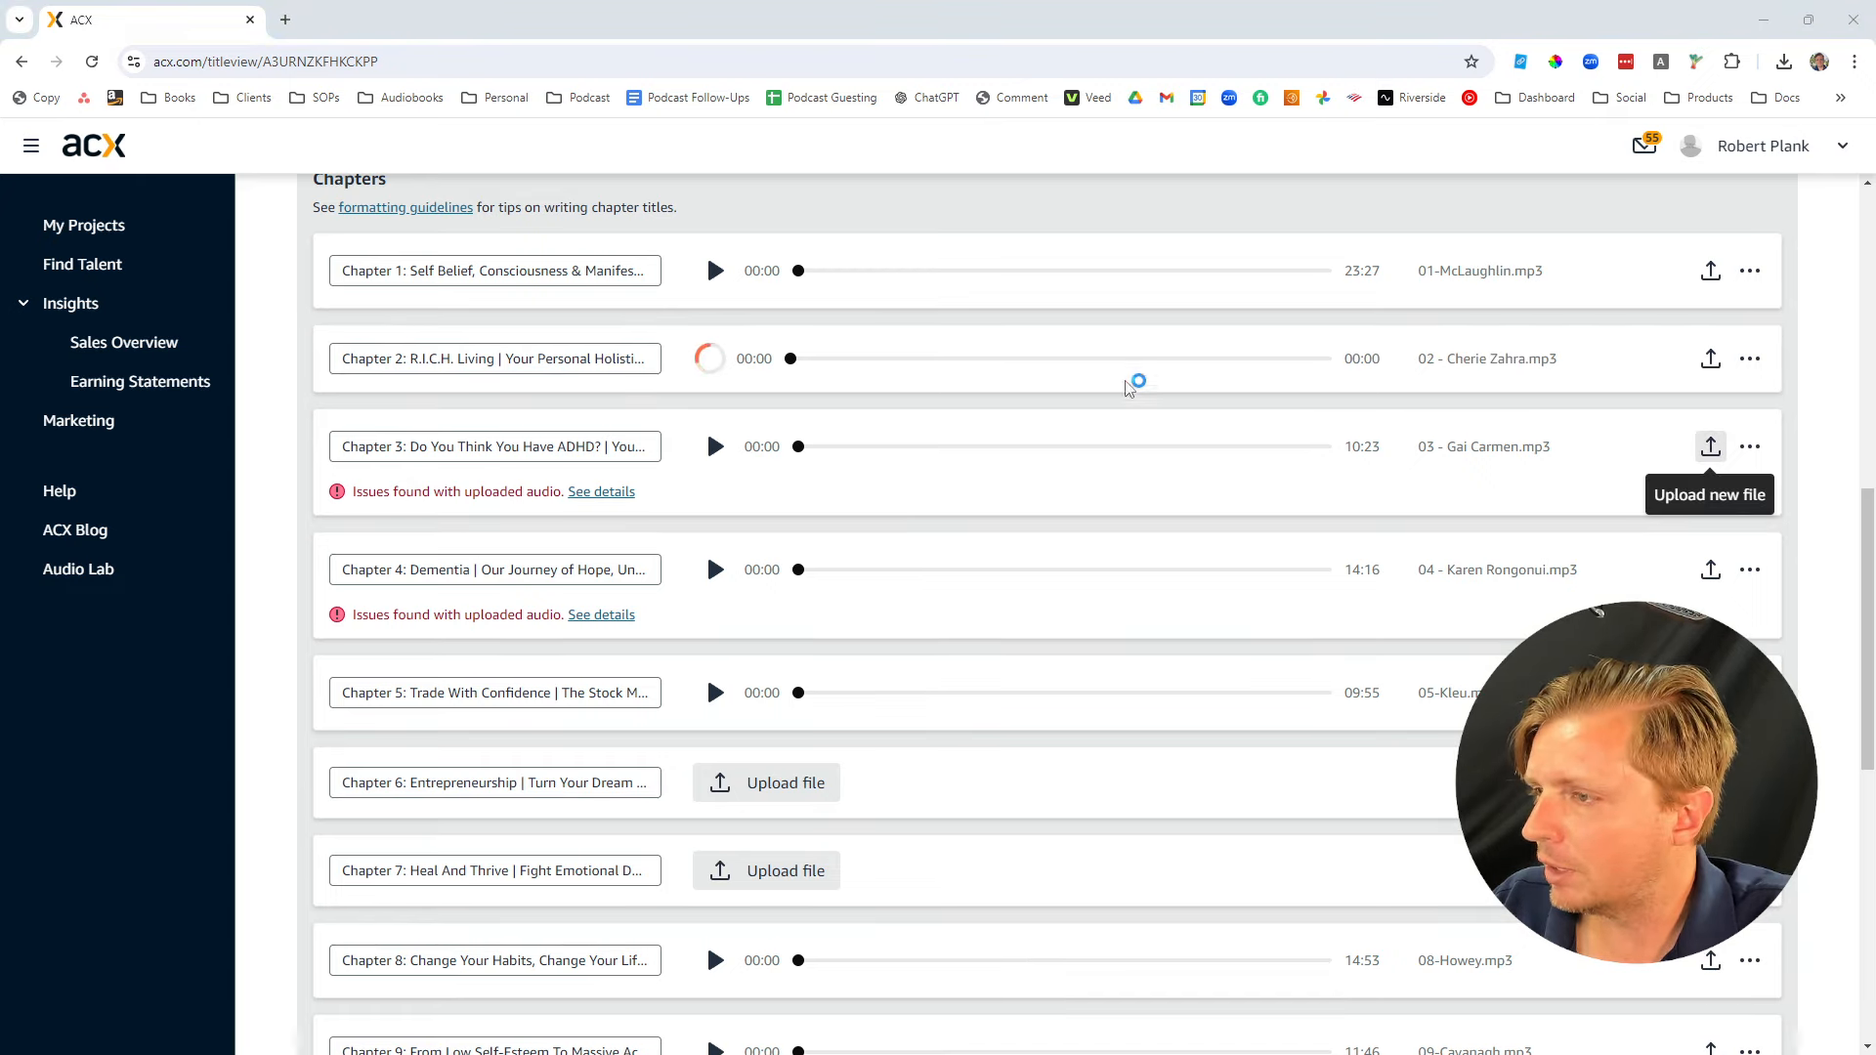
pyautogui.click(1723, 463)
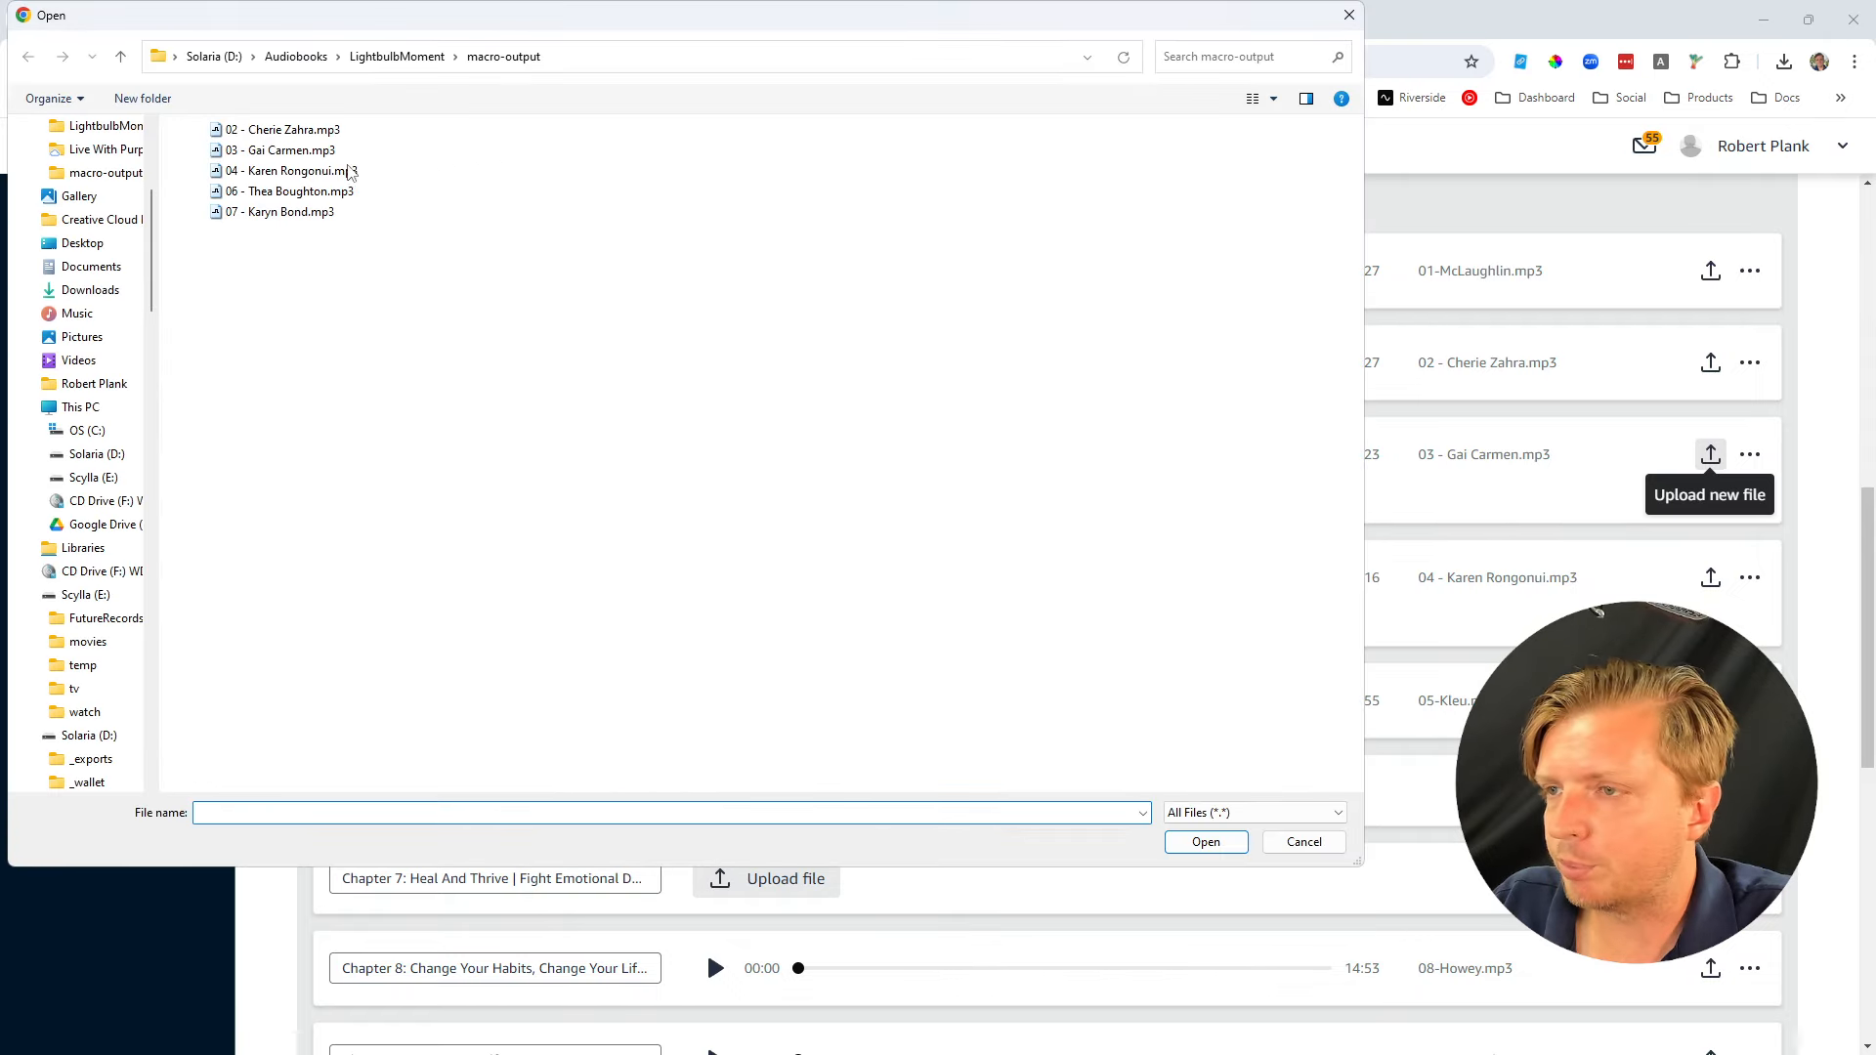
pyautogui.doubleClick(291, 154)
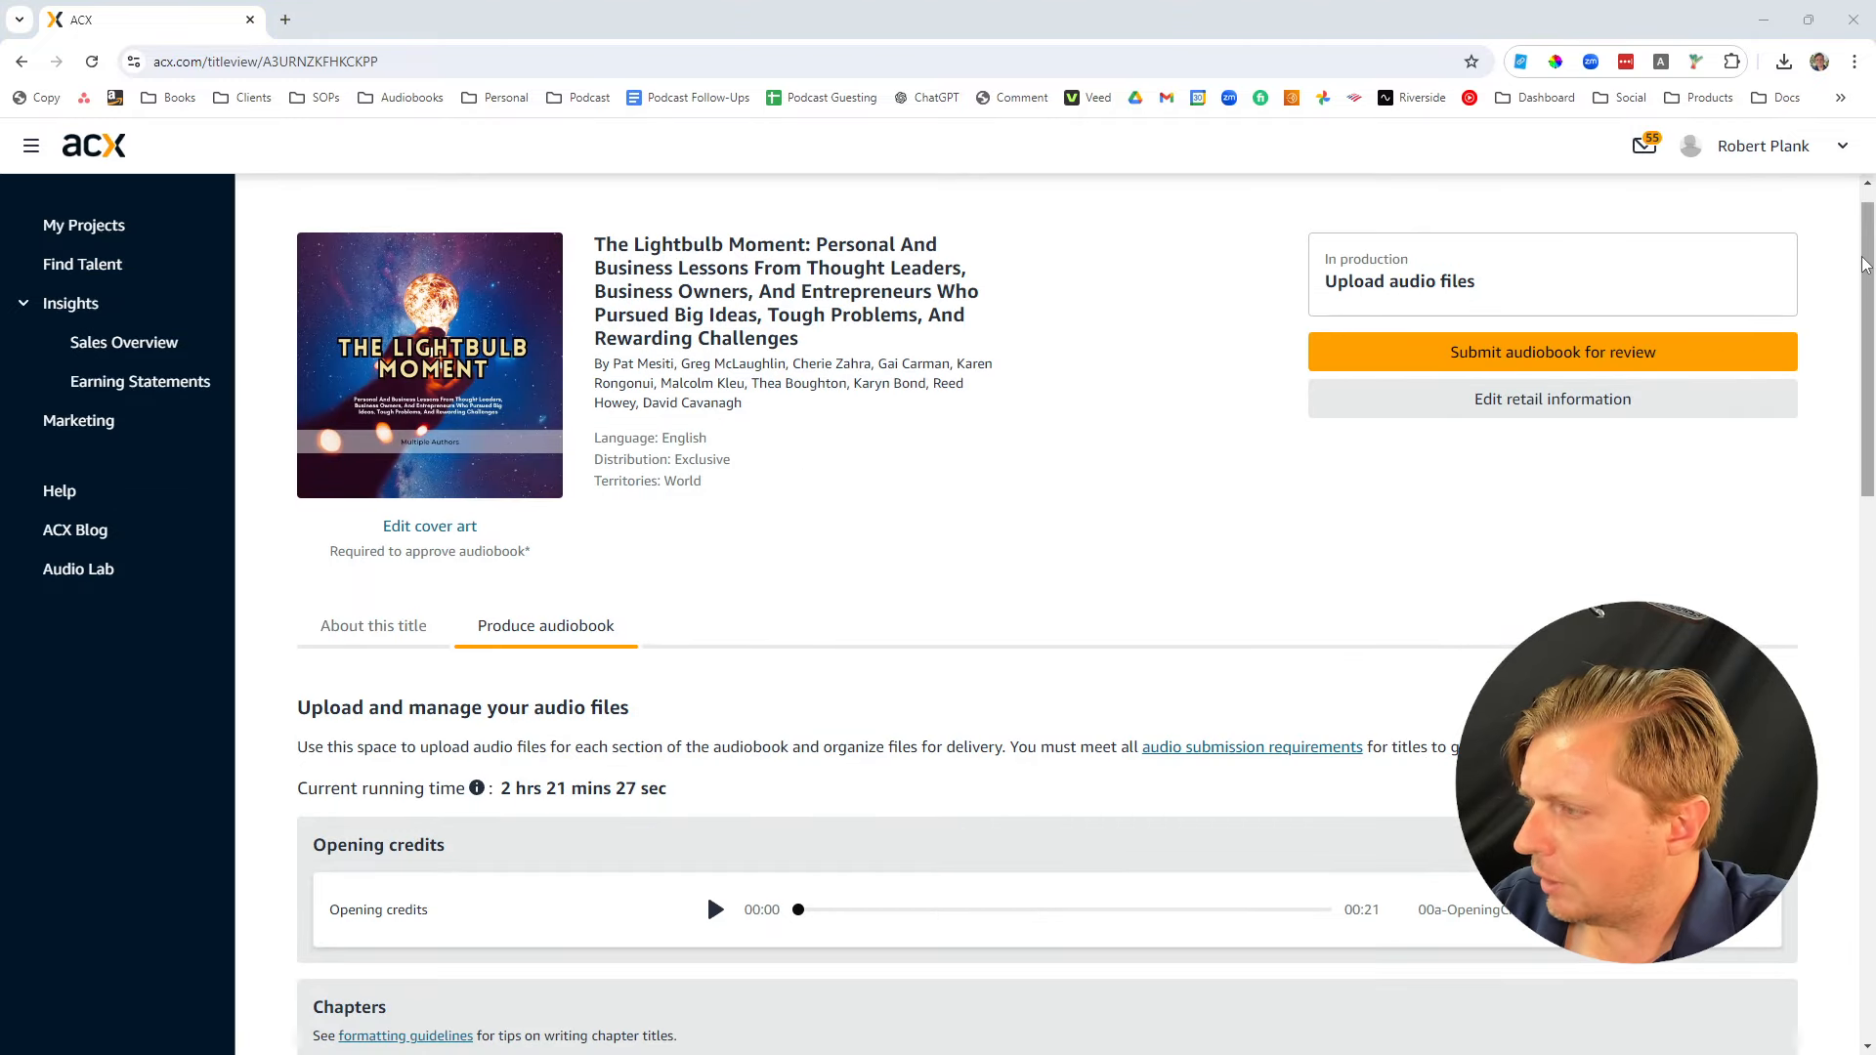
# Check the current running time and submit the audiobook for review, confirming that all the listed submission conditions are met
pyautogui.moveTo(1868, 217); pyautogui.dragTo(1869, 270)
pyautogui.moveTo(705, 780); pyautogui.dragTo(501, 778)
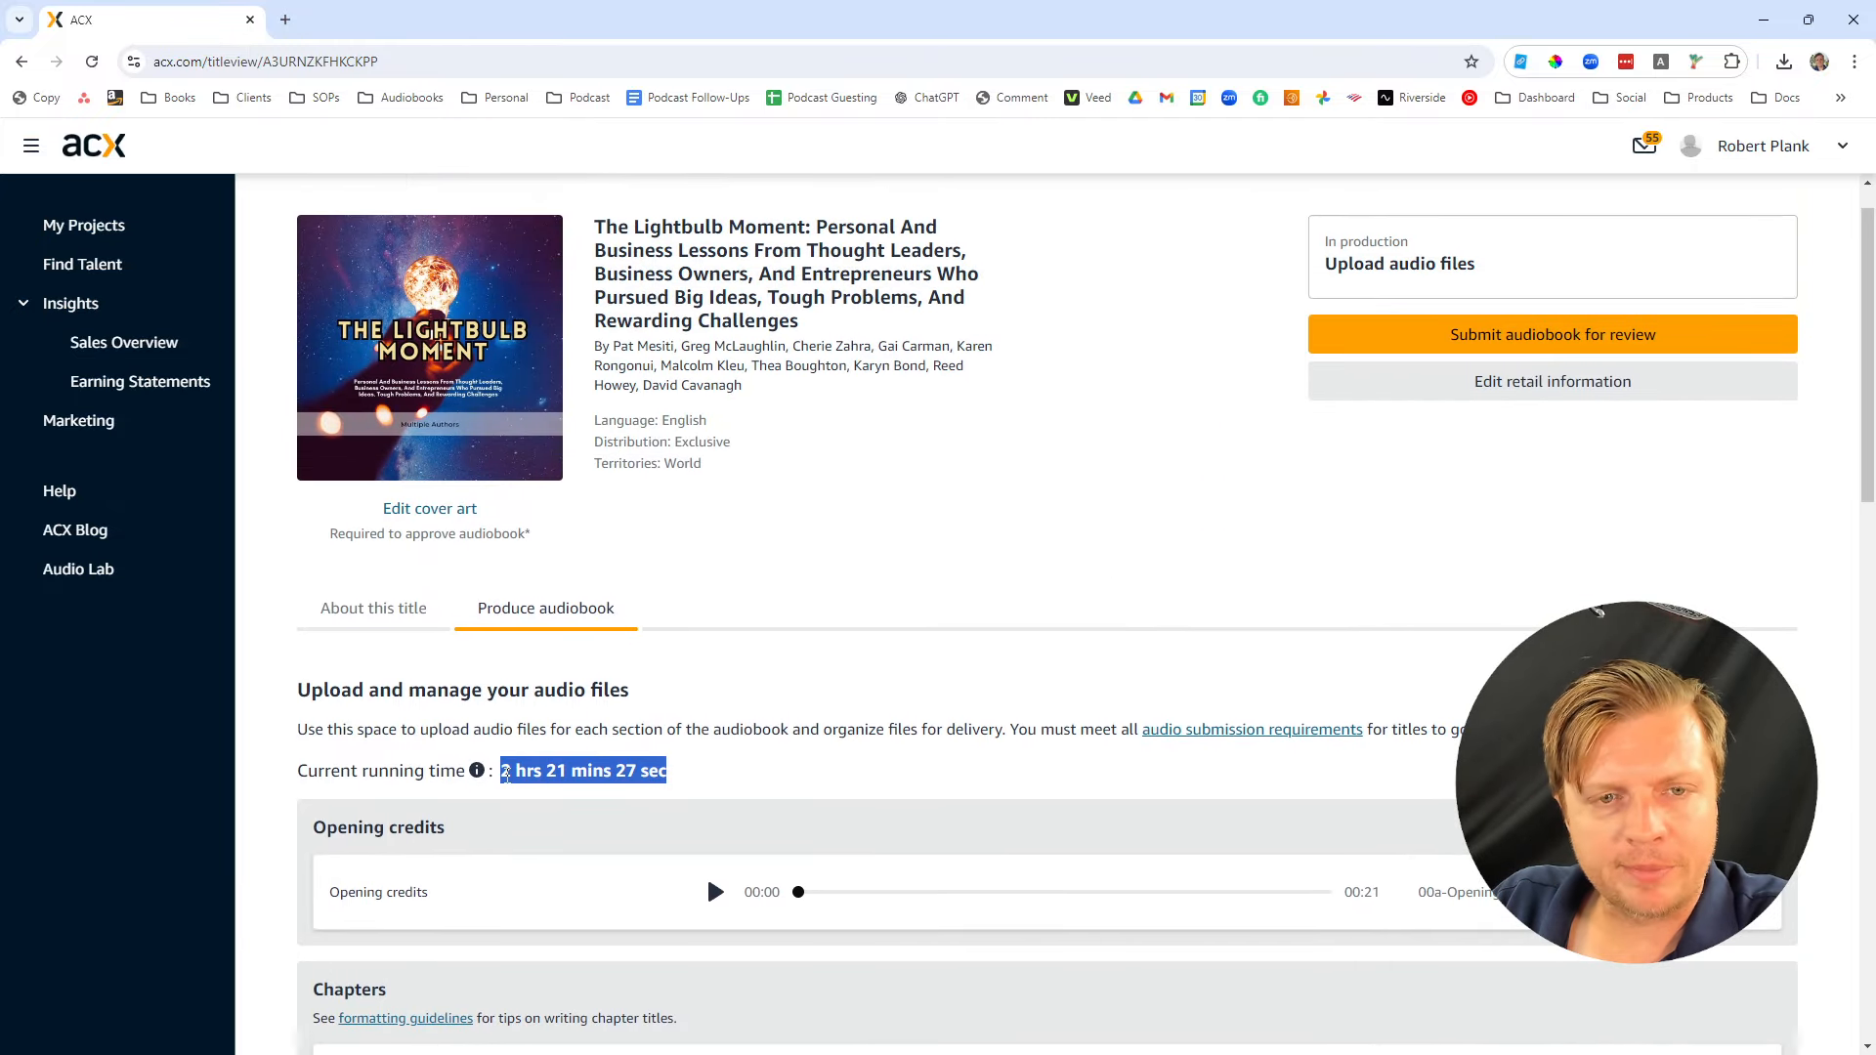
pyautogui.click(519, 727)
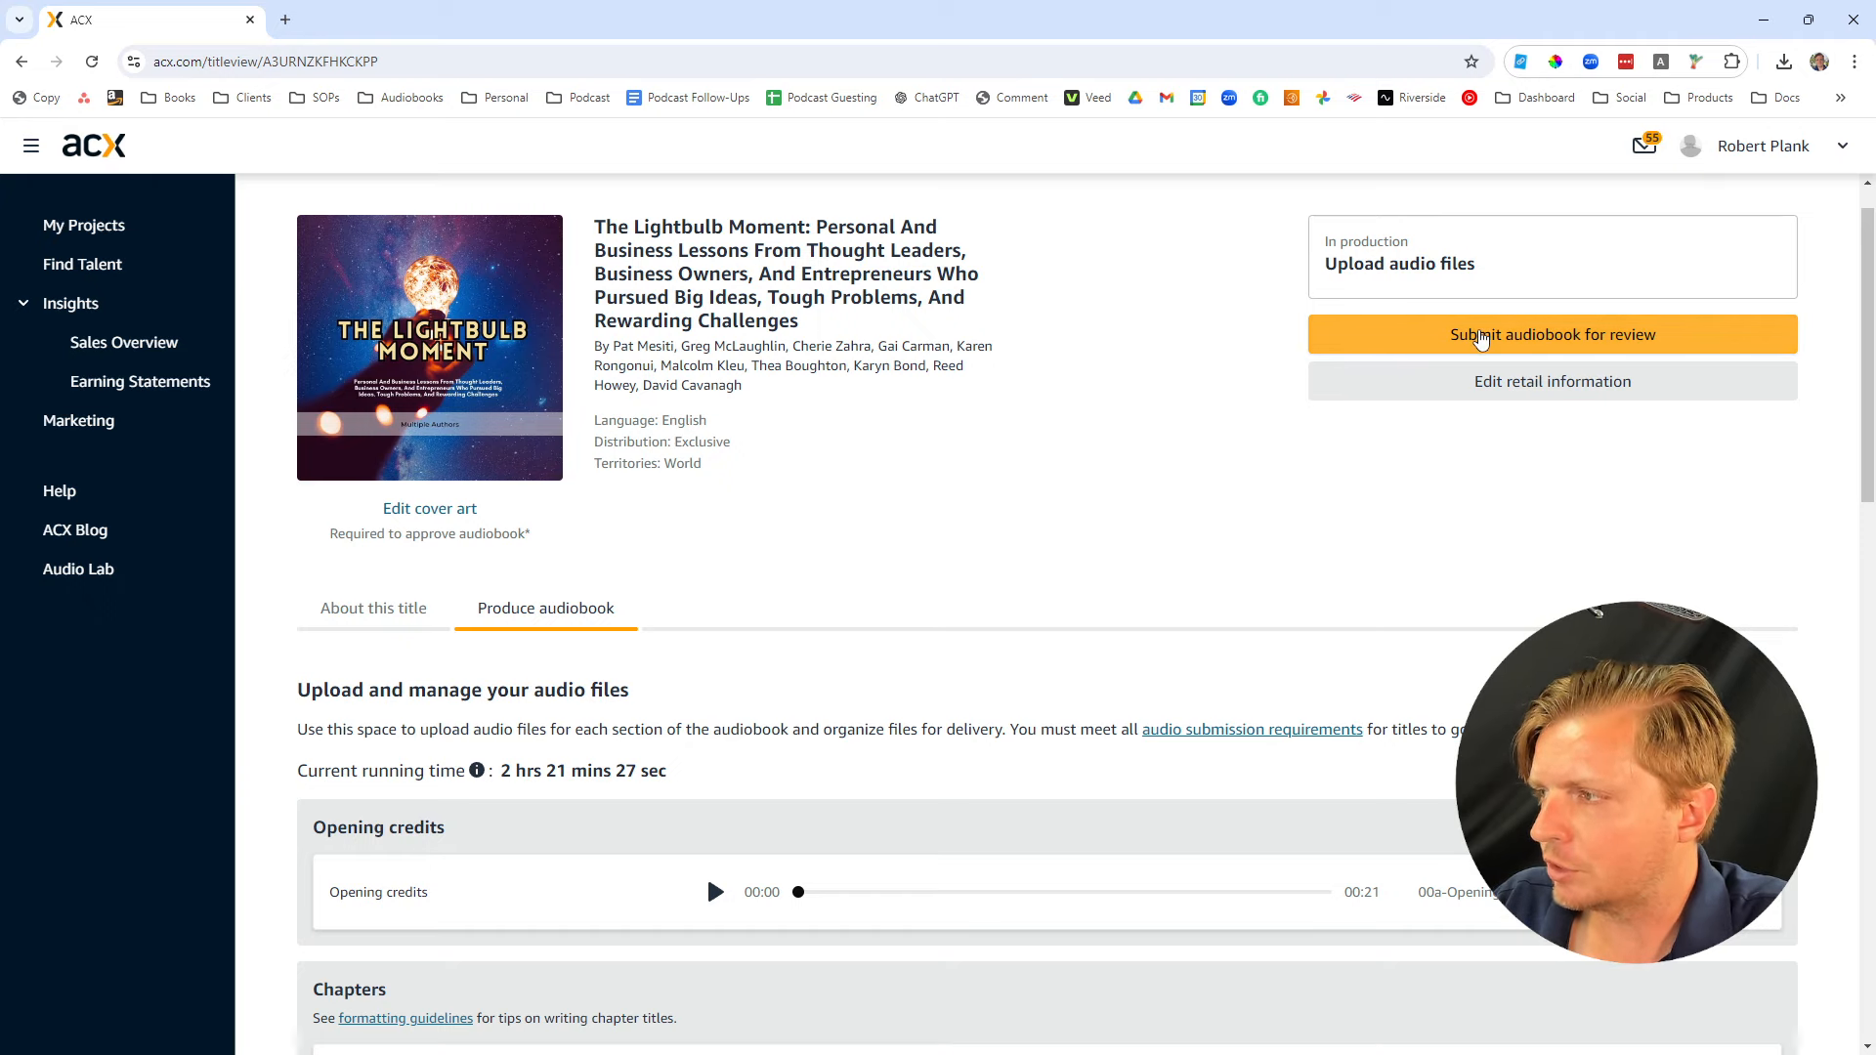
pyautogui.click(1482, 337)
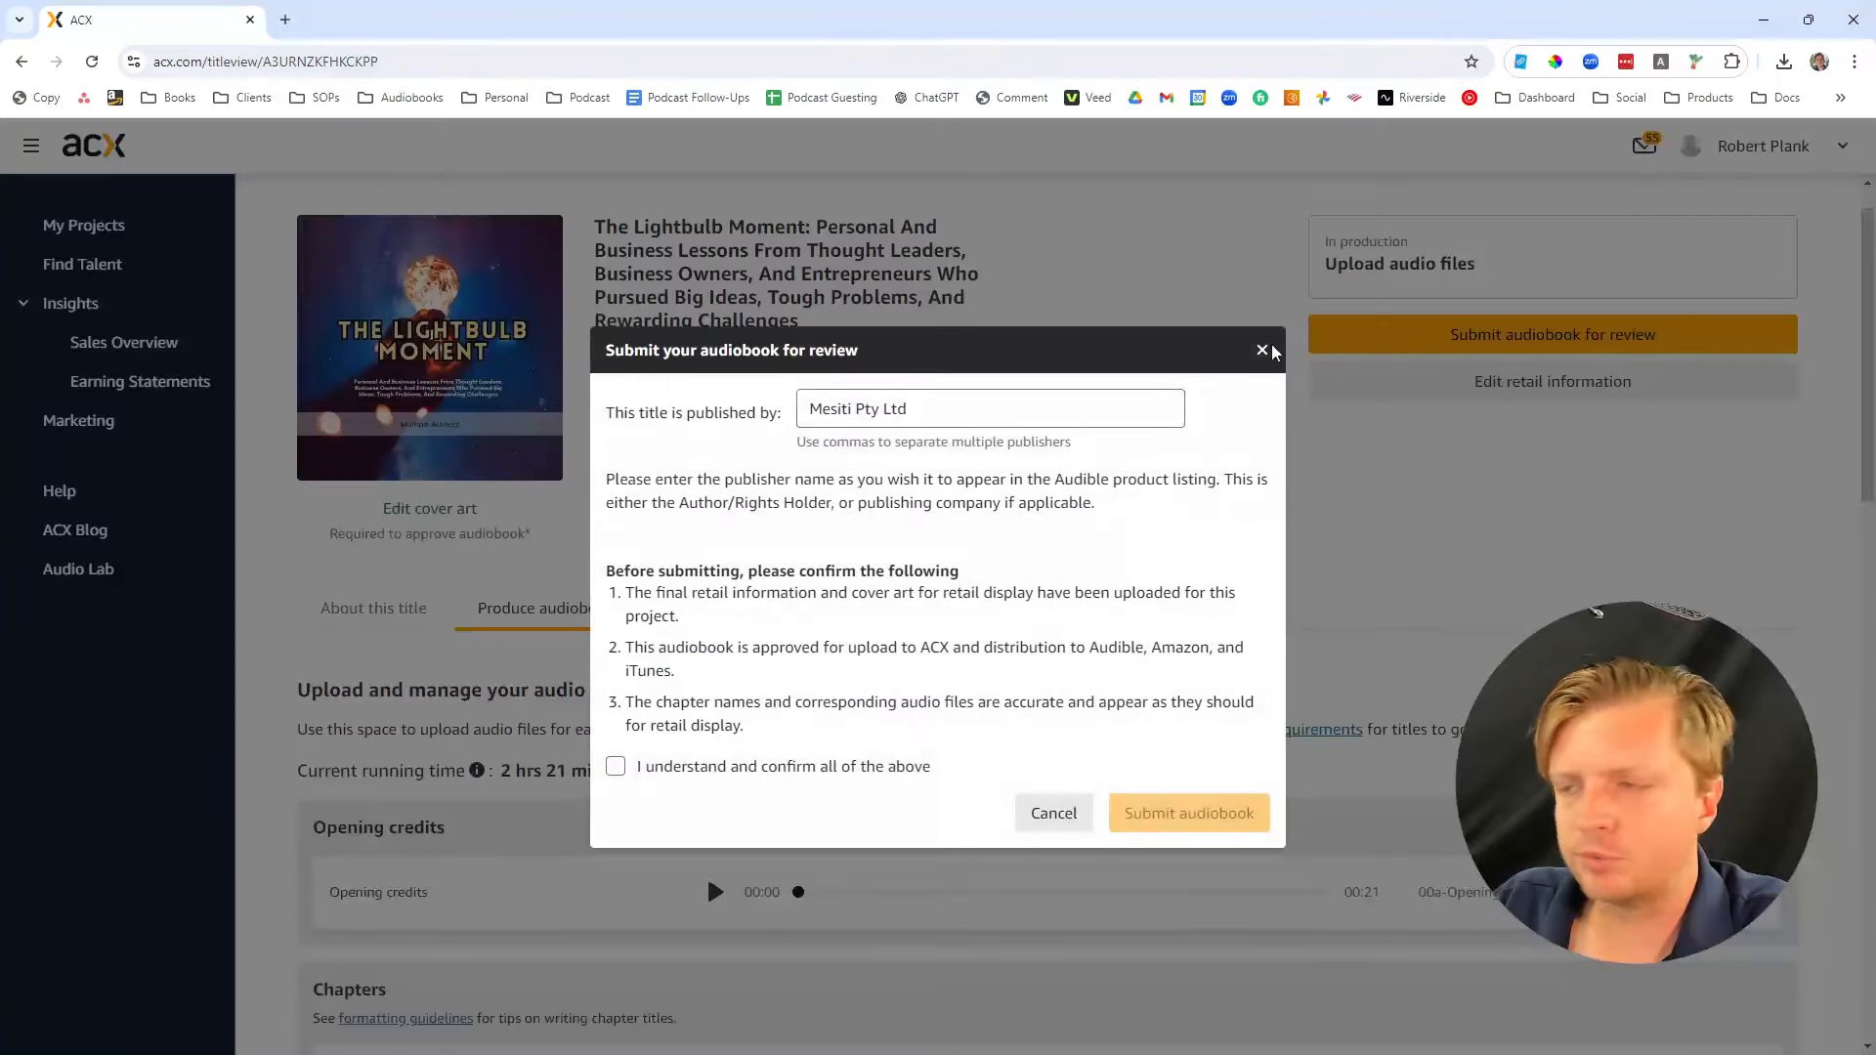
pyautogui.click(640, 775)
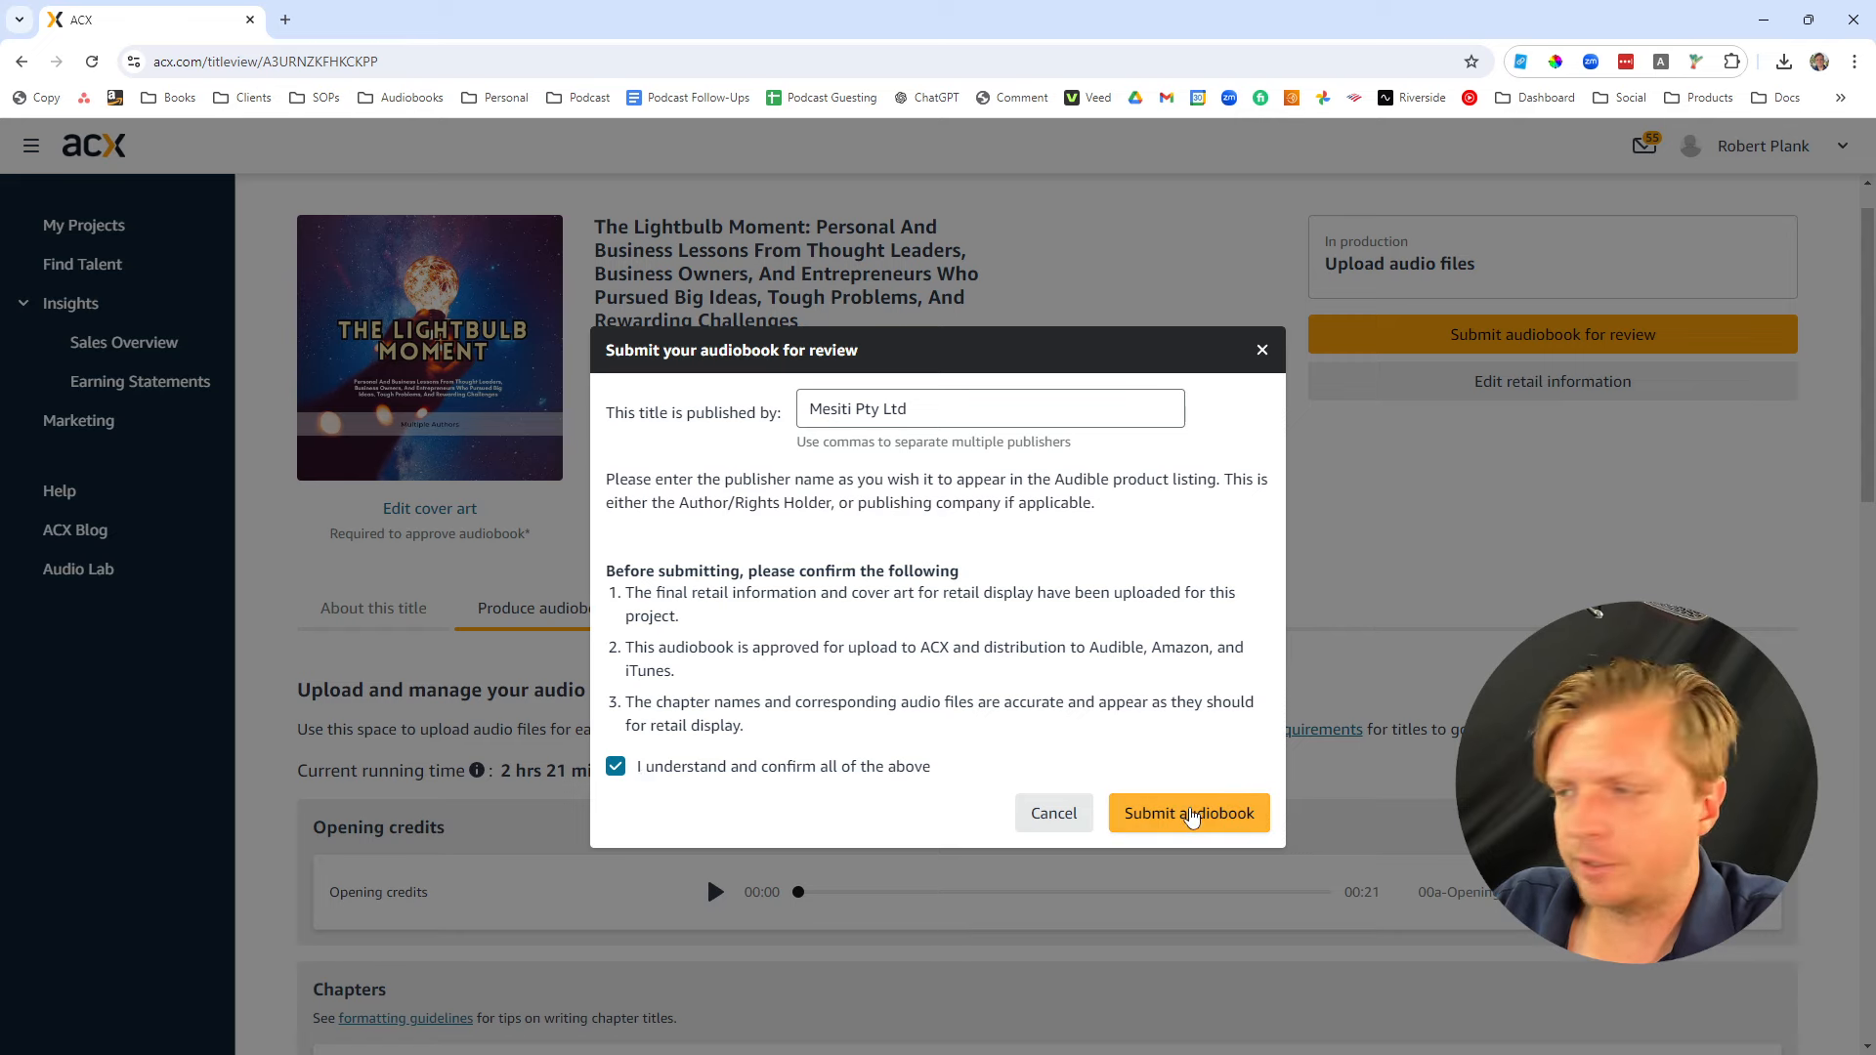
pyautogui.click(1206, 817)
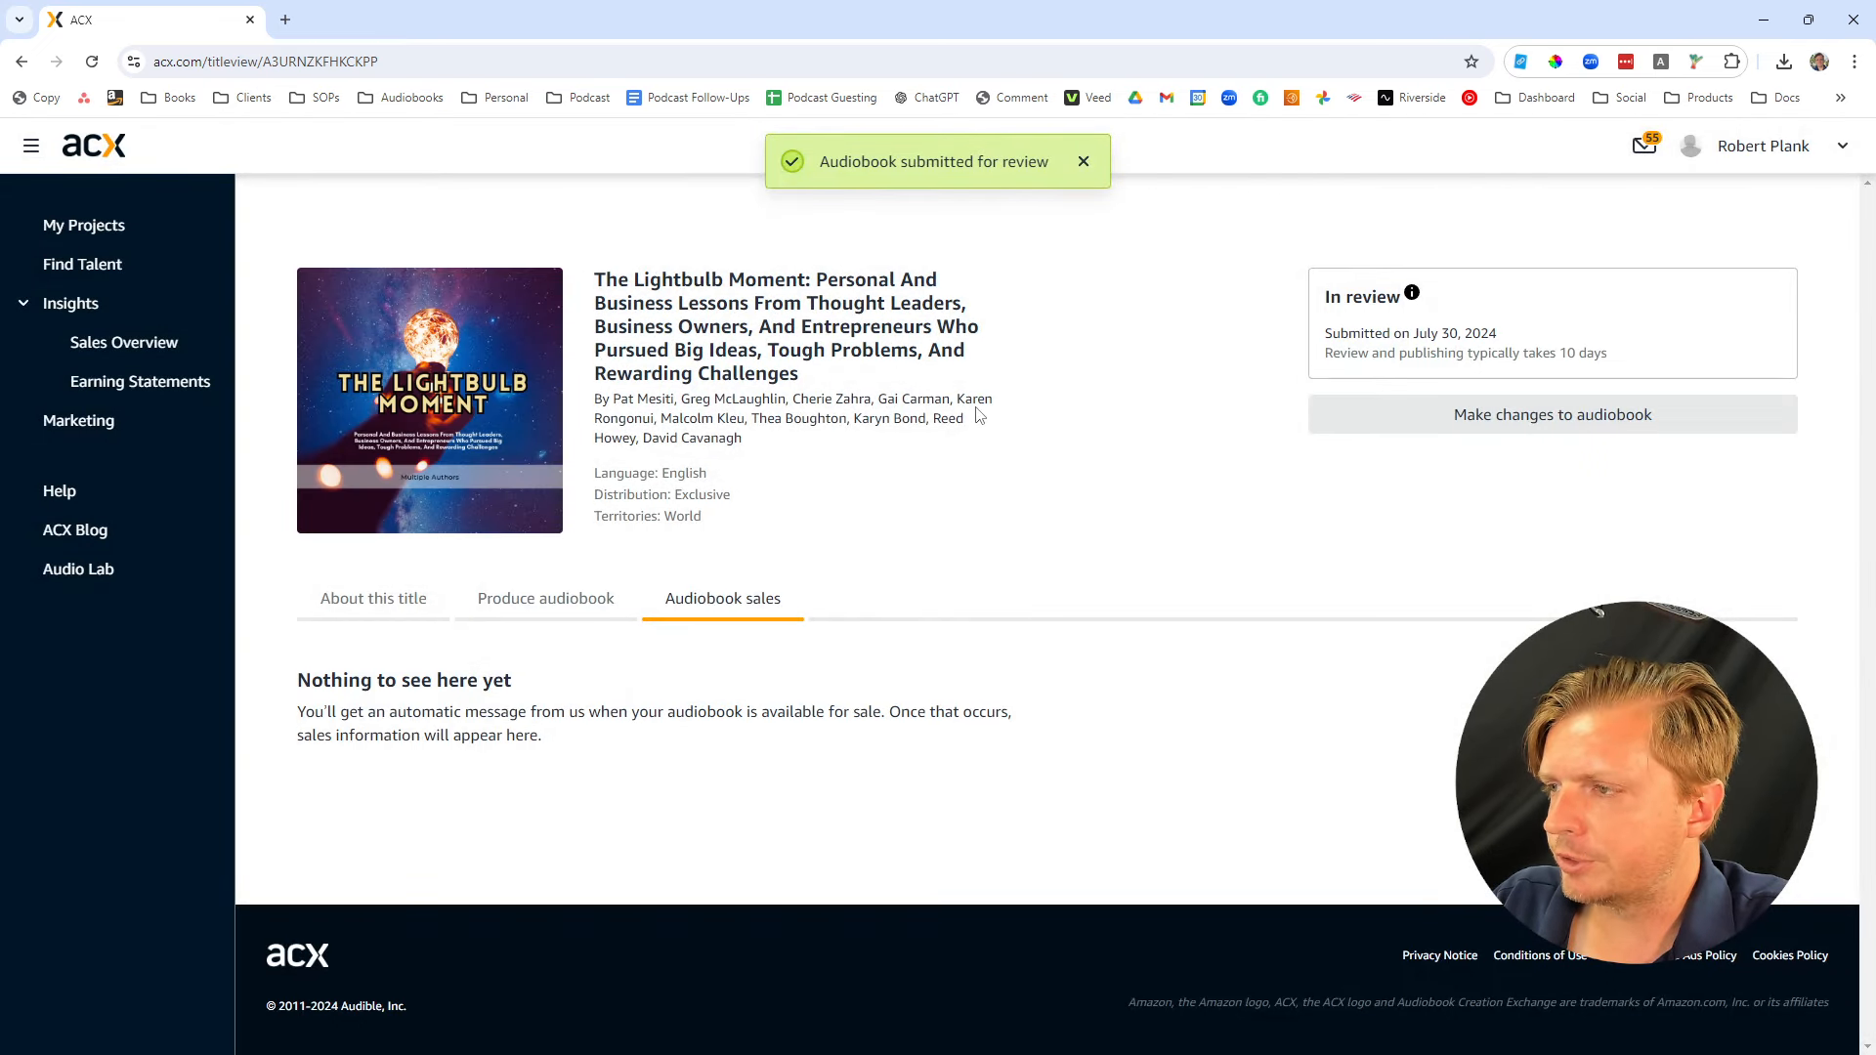
pyautogui.click(1083, 161)
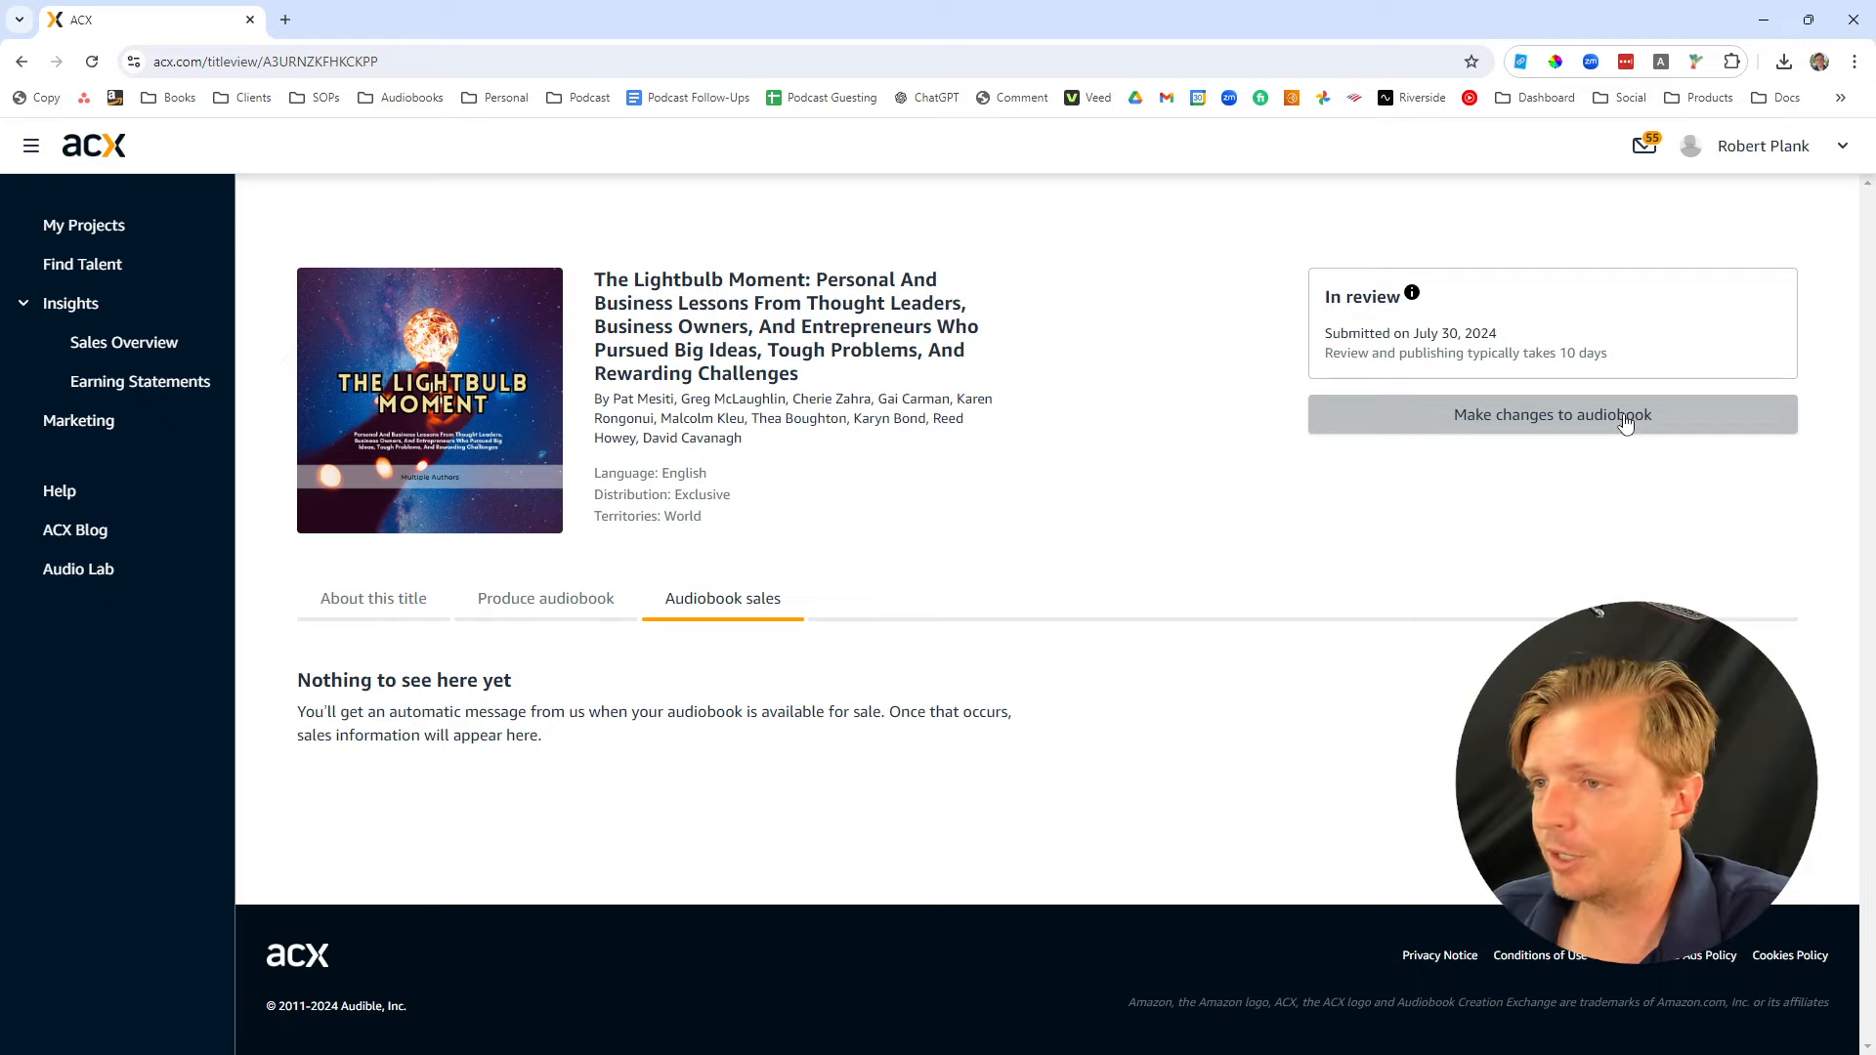
# Check The Lightbulb Moment's review status among the completed projects and open its title page
pyautogui.click(145, 235)
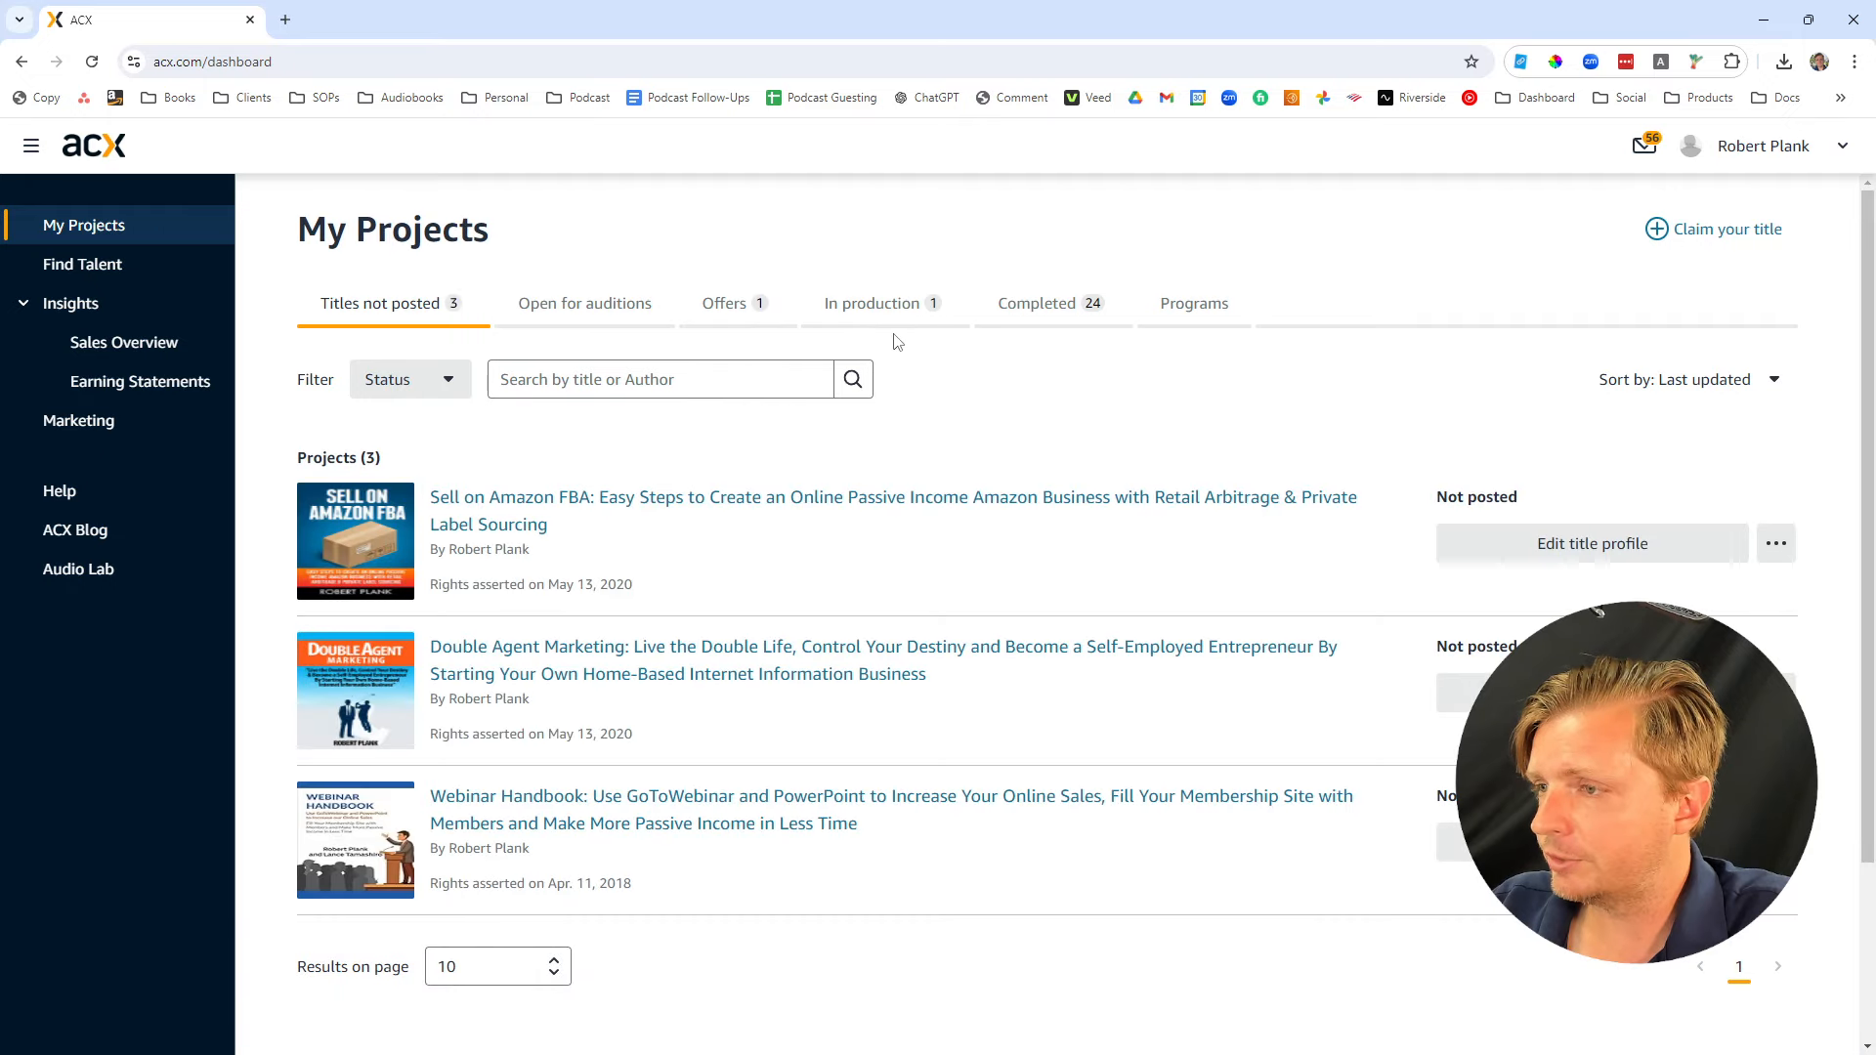
pyautogui.click(1080, 306)
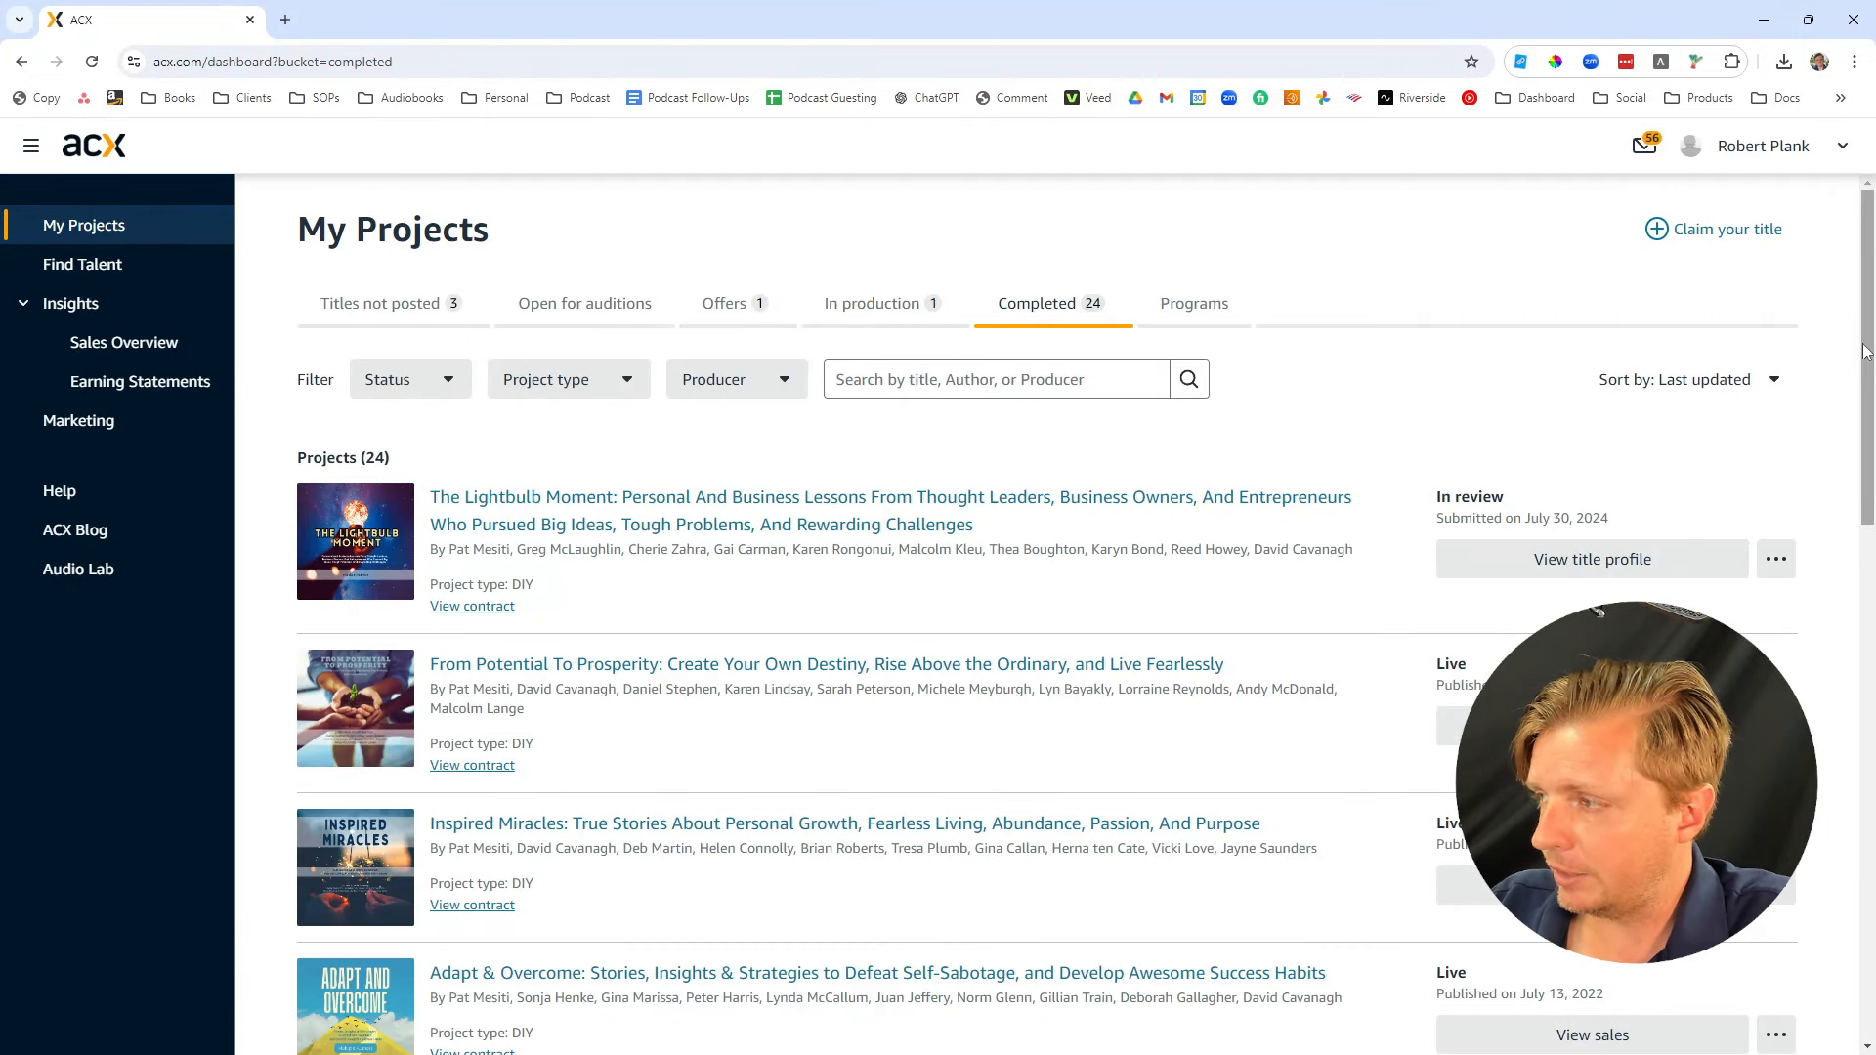
pyautogui.moveTo(1868, 357)
pyautogui.mouseDown()
pyautogui.moveTo(1873, 470)
pyautogui.moveTo(1867, 371)
pyautogui.mouseUp()
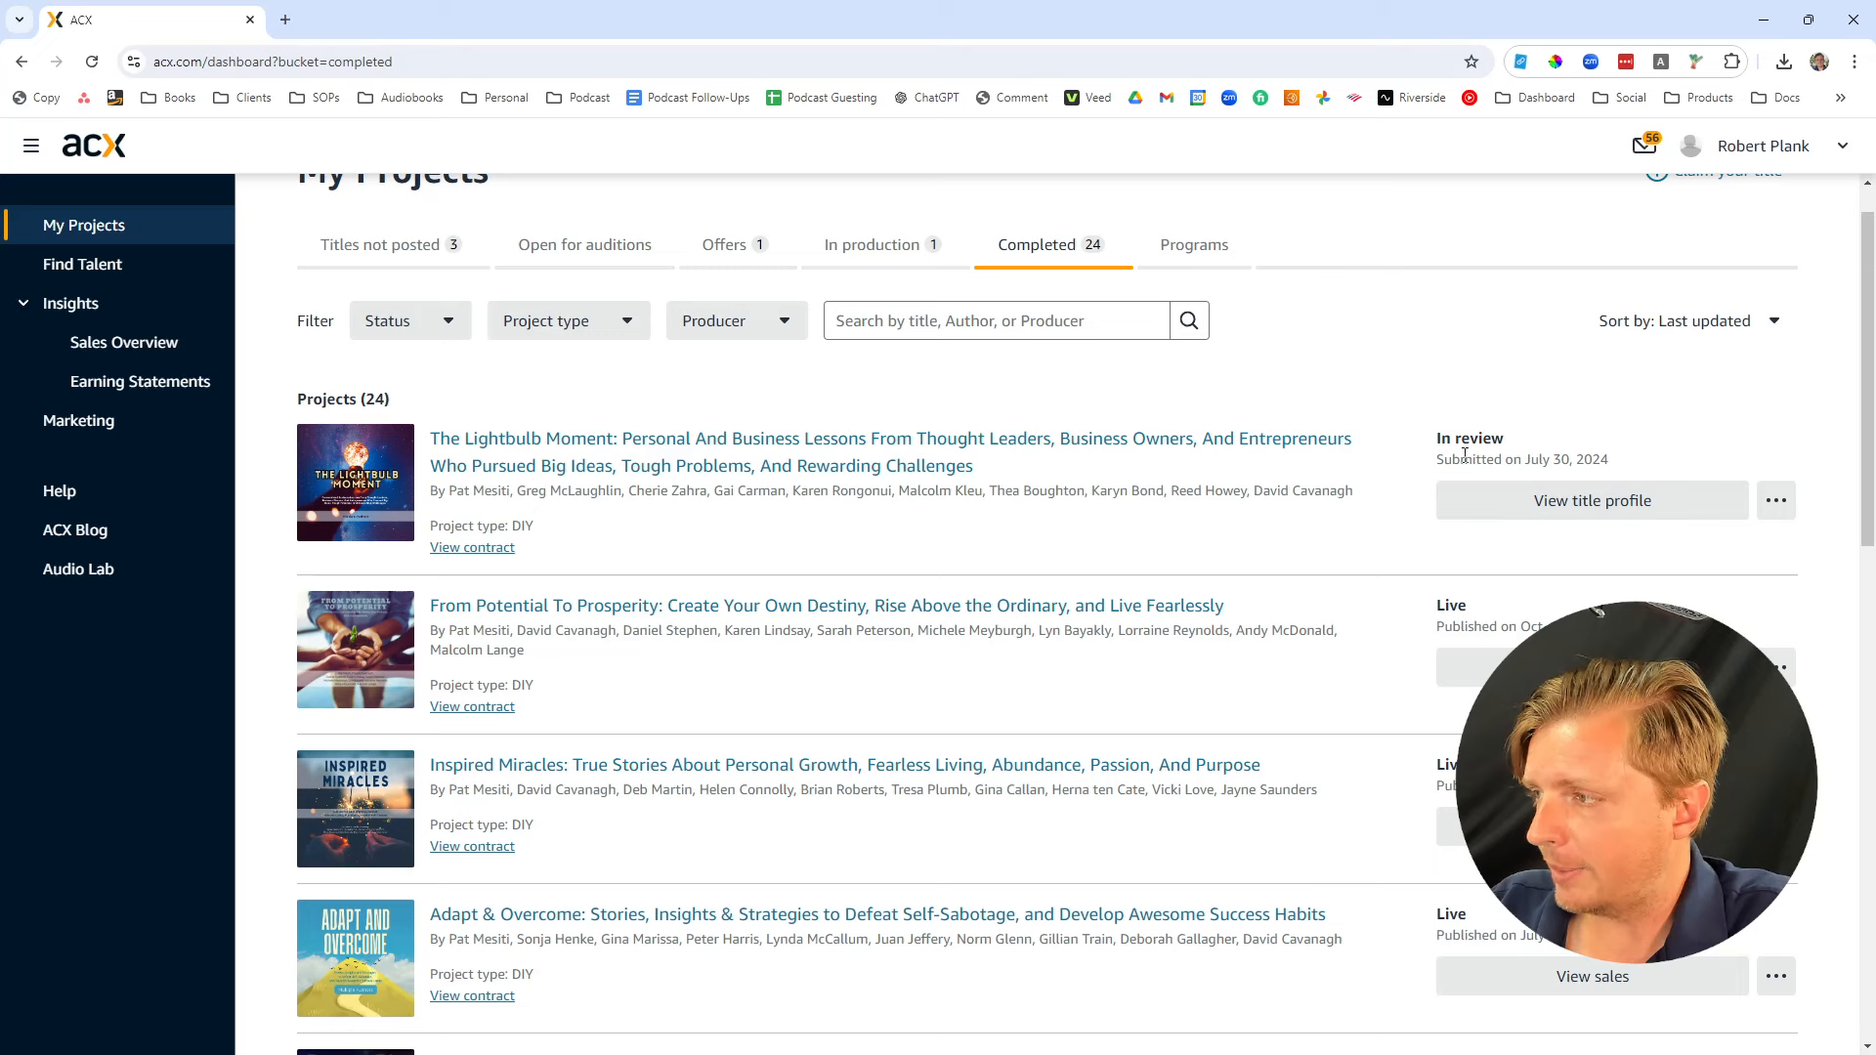
pyautogui.moveTo(1441, 439); pyautogui.dragTo(1634, 467)
pyautogui.click(1634, 468)
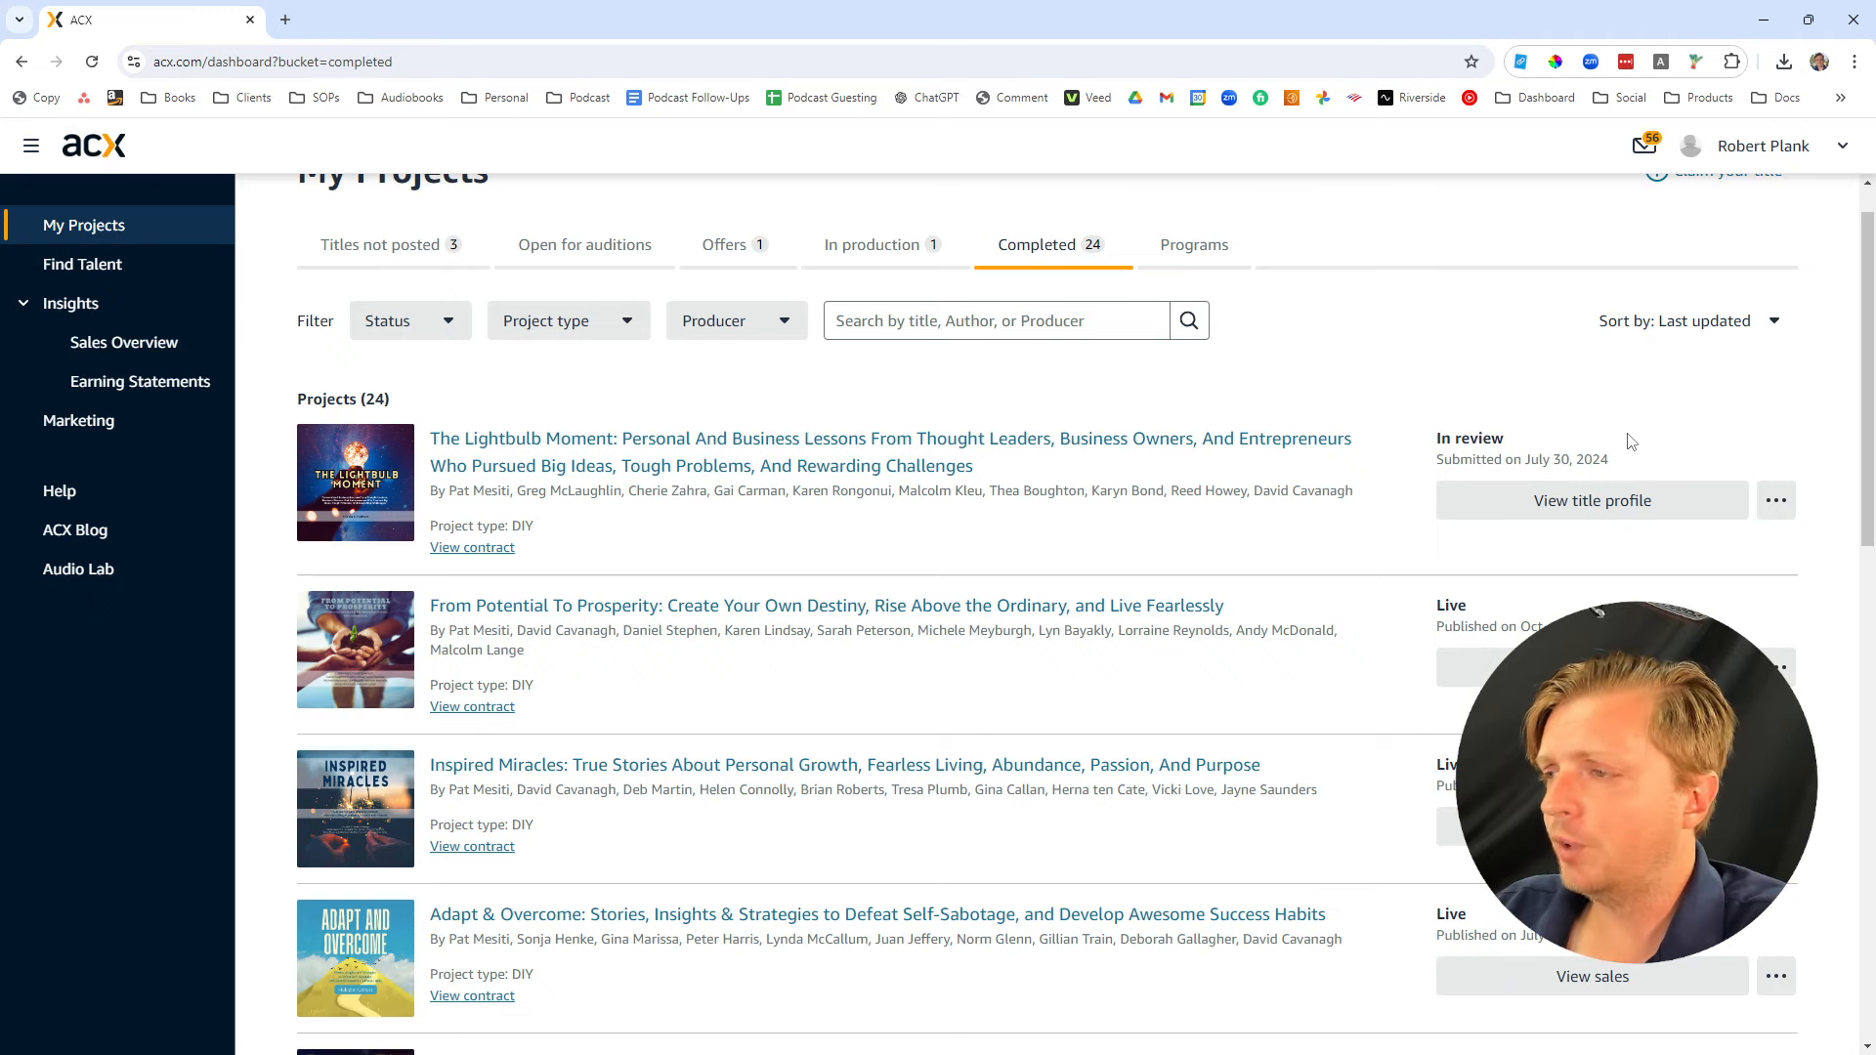
pyautogui.click(687, 460)
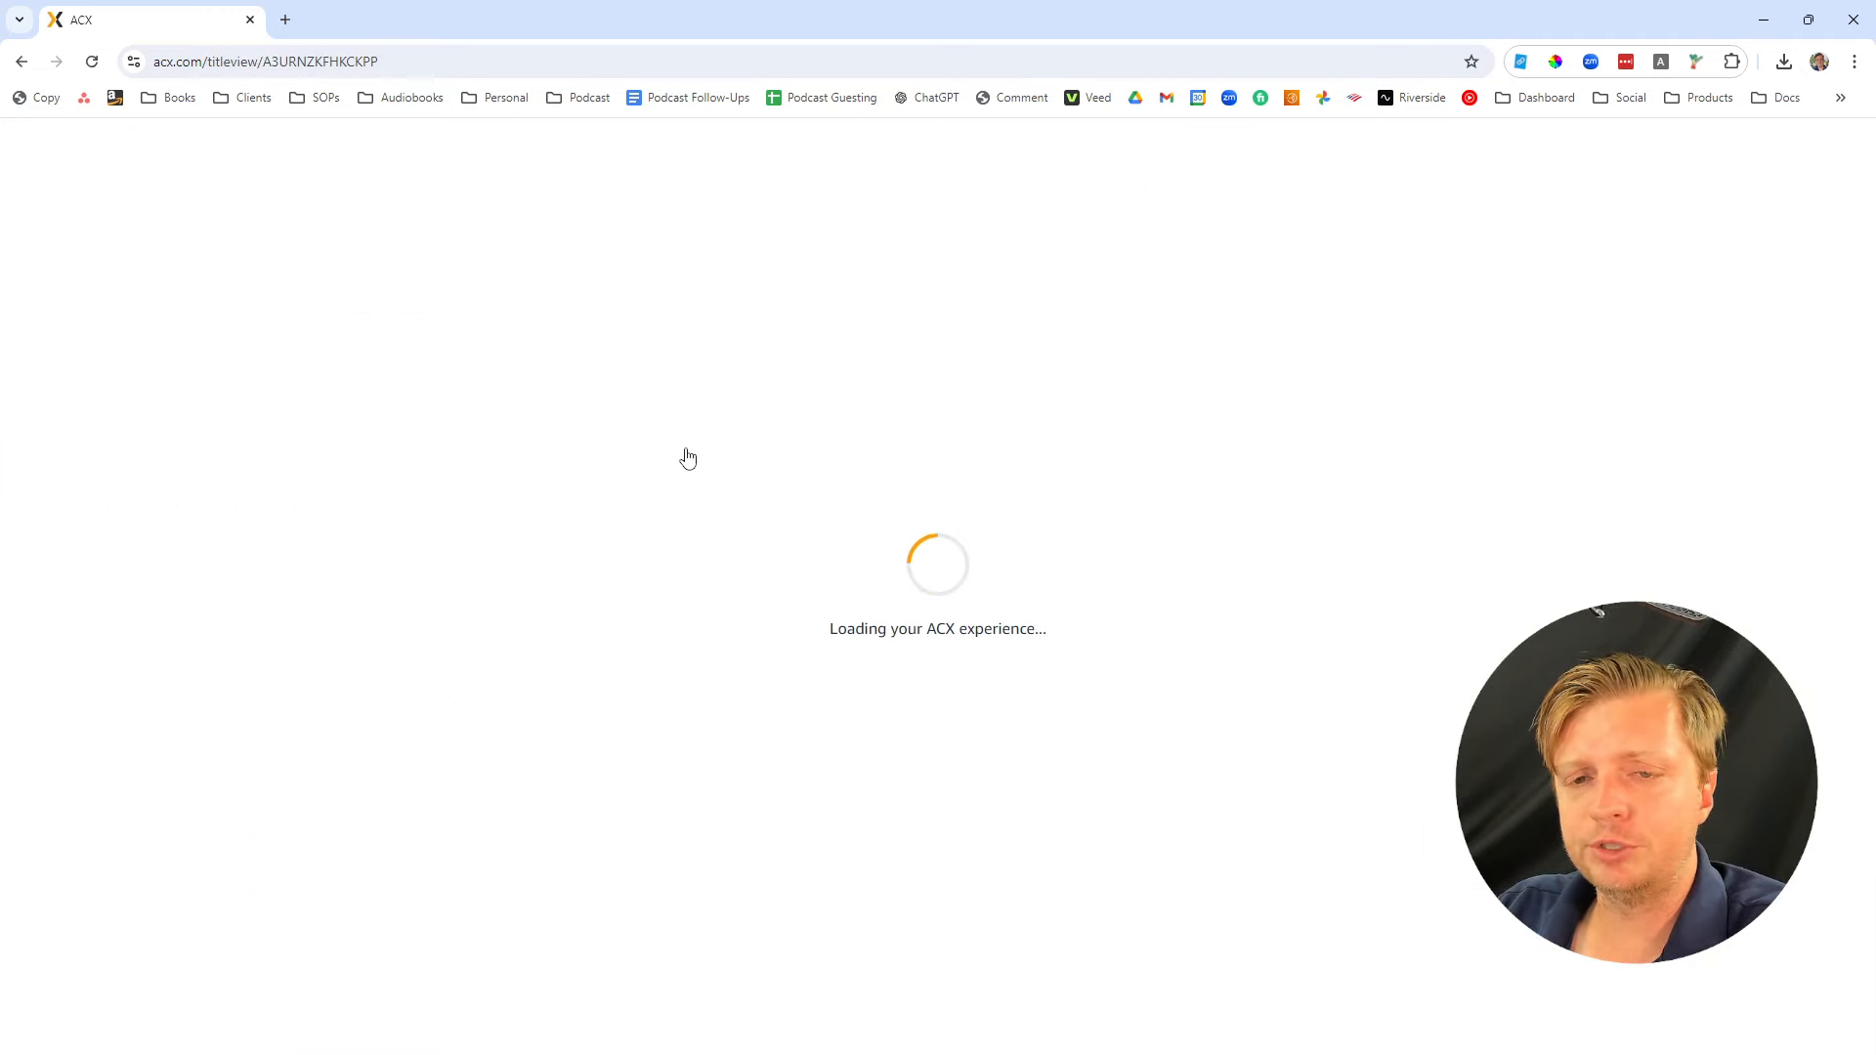